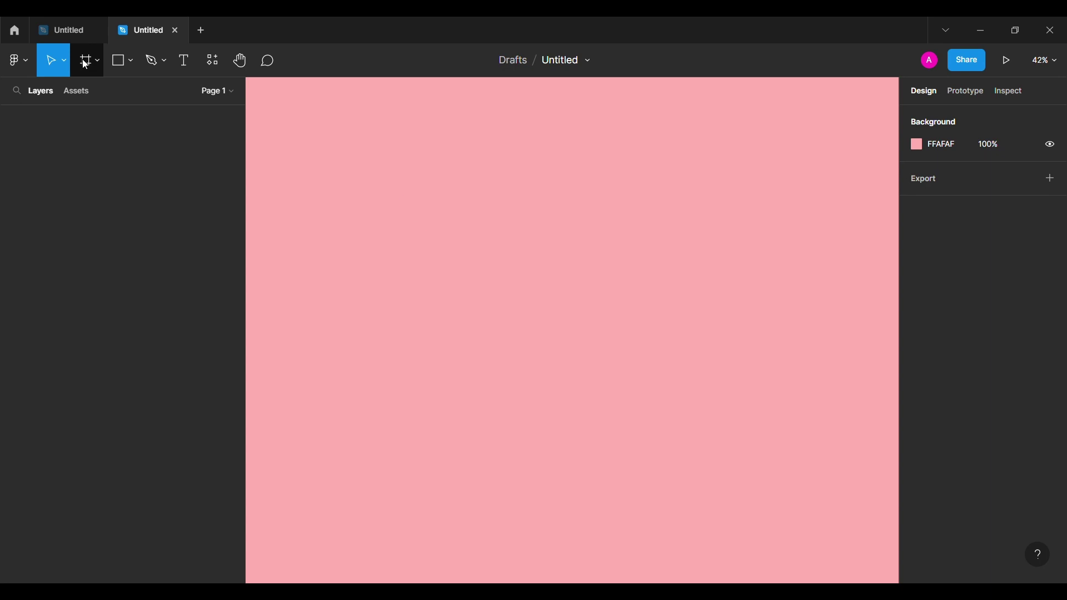
Step: Create a MacBook Pro 14" frame filled with dark maroon 1A0000
click(86, 60)
click(902, 226)
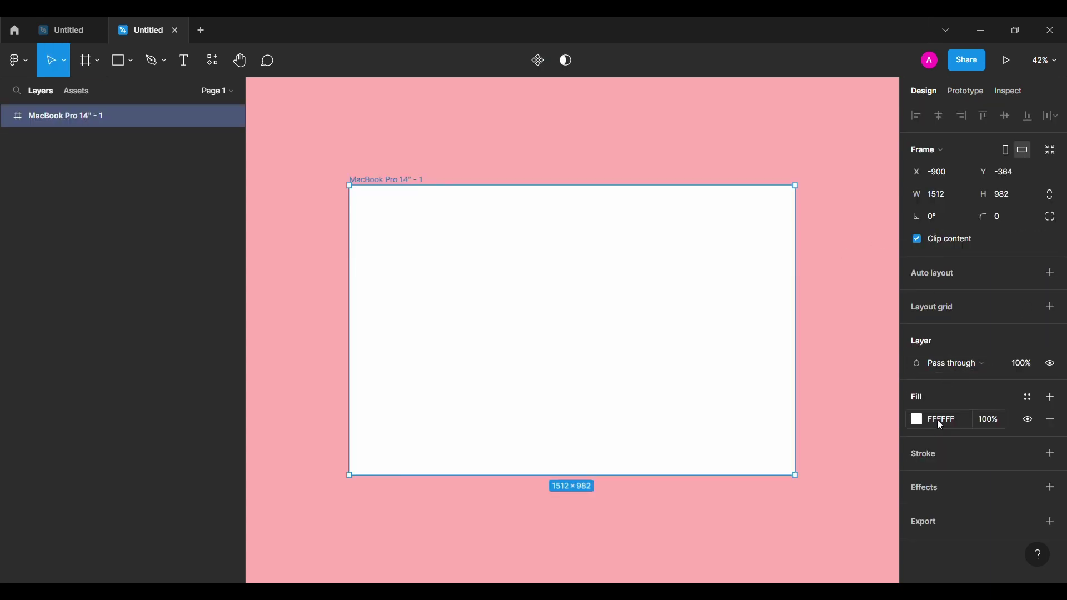
text(0000)
key(Return)
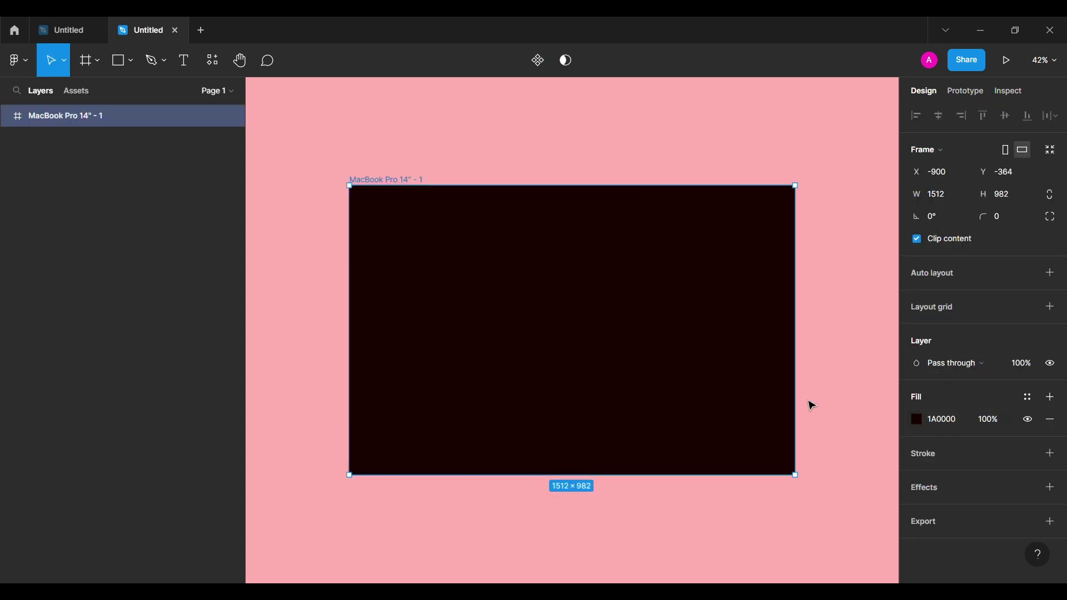
drag(412, 186, 387, 189)
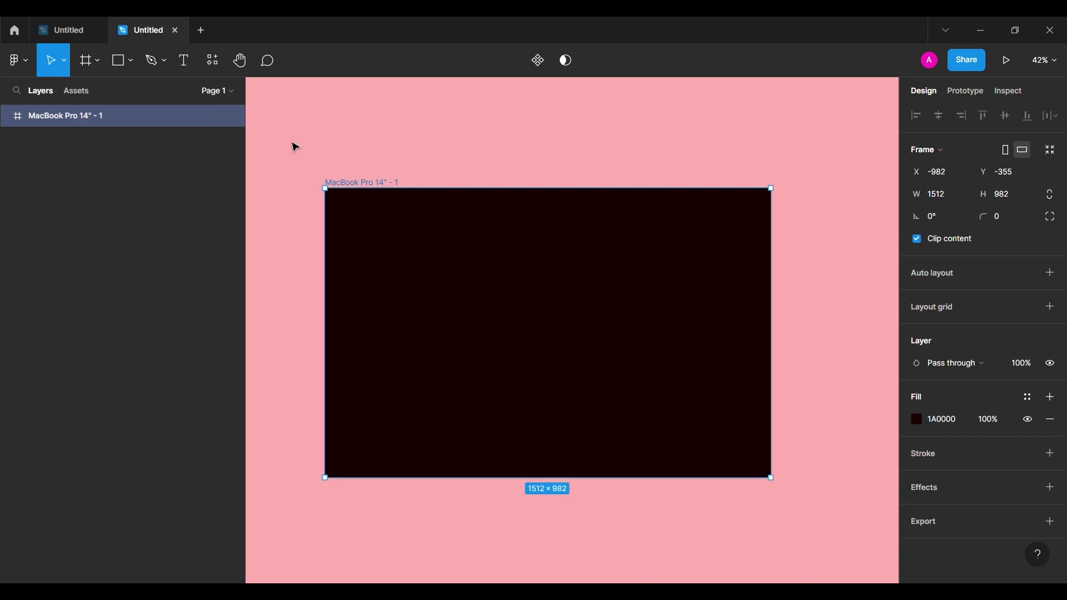
Step: Draw a 1213×360 rectangle and move it to the frame's top edge as a banner
click(118, 60)
click(457, 248)
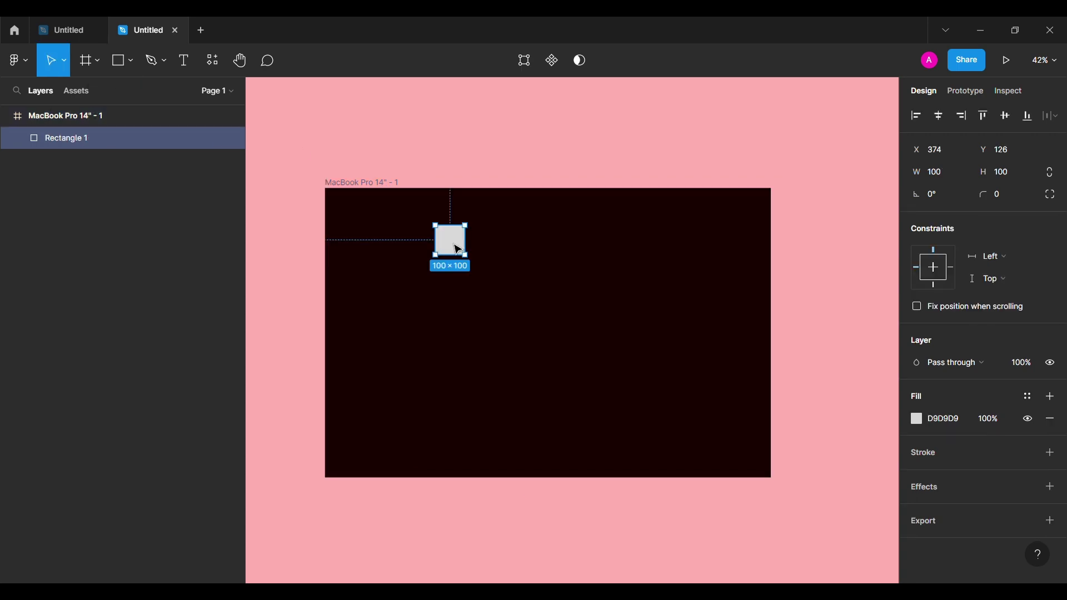
text(60)
key(Return)
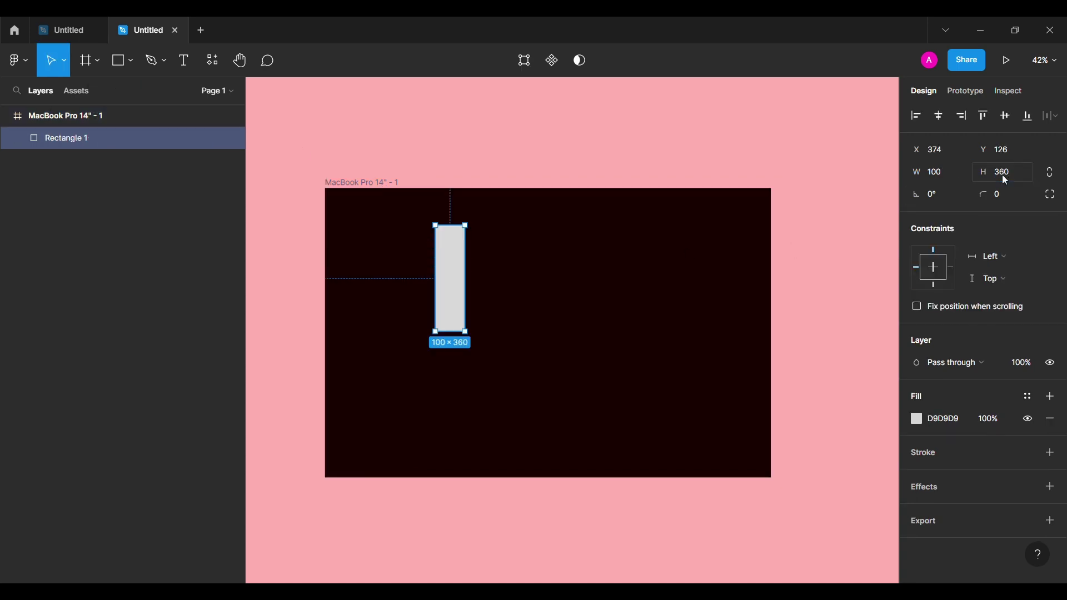
drag(480, 281, 781, 292)
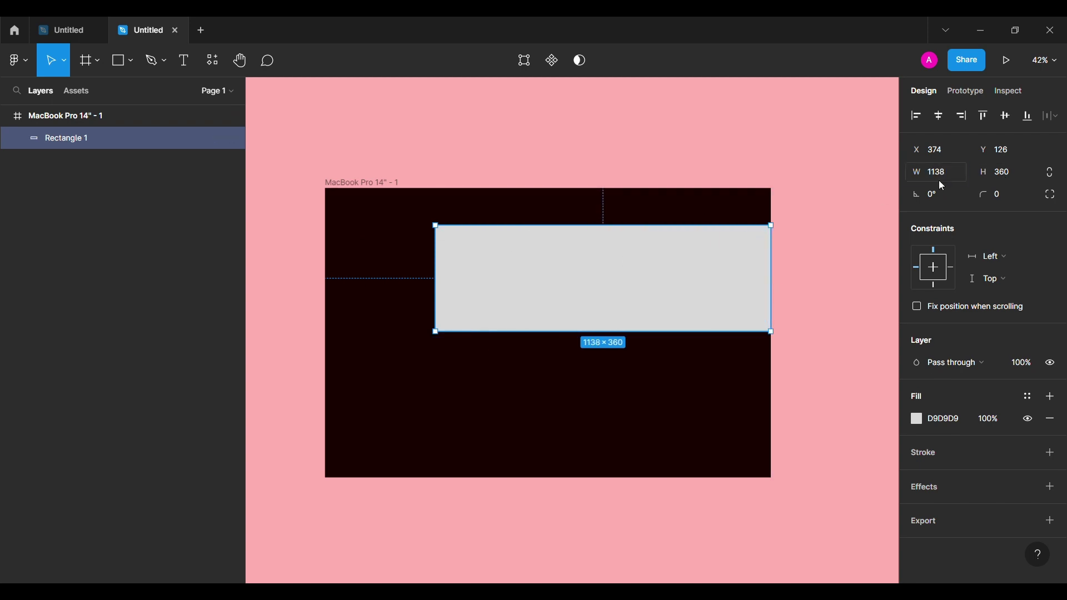
key(Return)
mouse_move(552, 281)
mouse_down()
mouse_move(519, 281)
mouse_move(521, 253)
mouse_up()
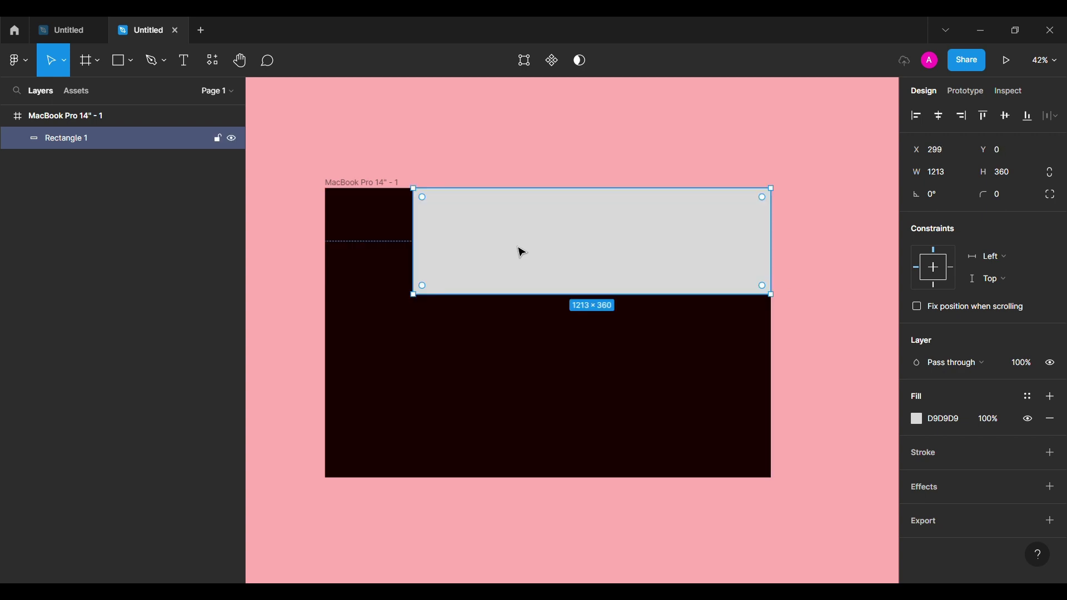
click(304, 261)
click(416, 243)
Step: Place the butterfly photo into the banner rectangle
click(129, 62)
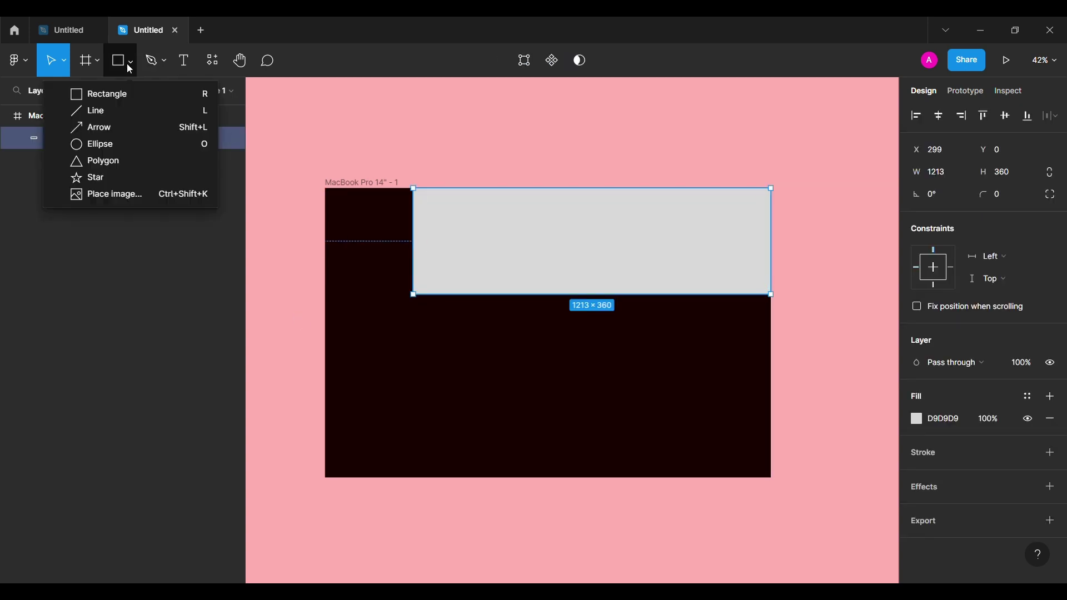
click(117, 194)
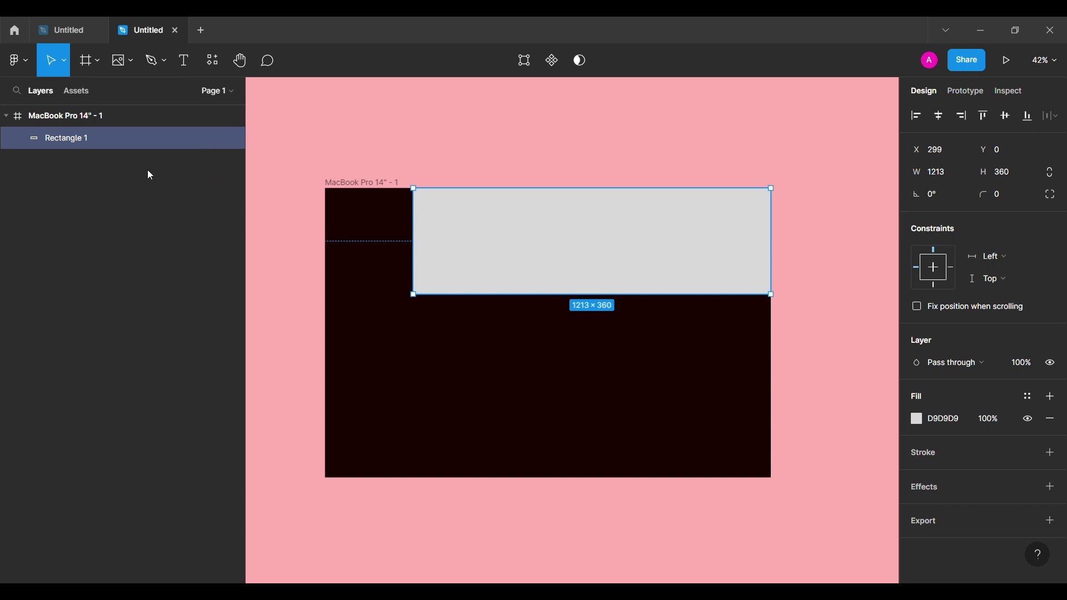
click(487, 205)
Step: Switch the image fill to Crop, then shift the photo down and enlarge it within the banner
click(917, 418)
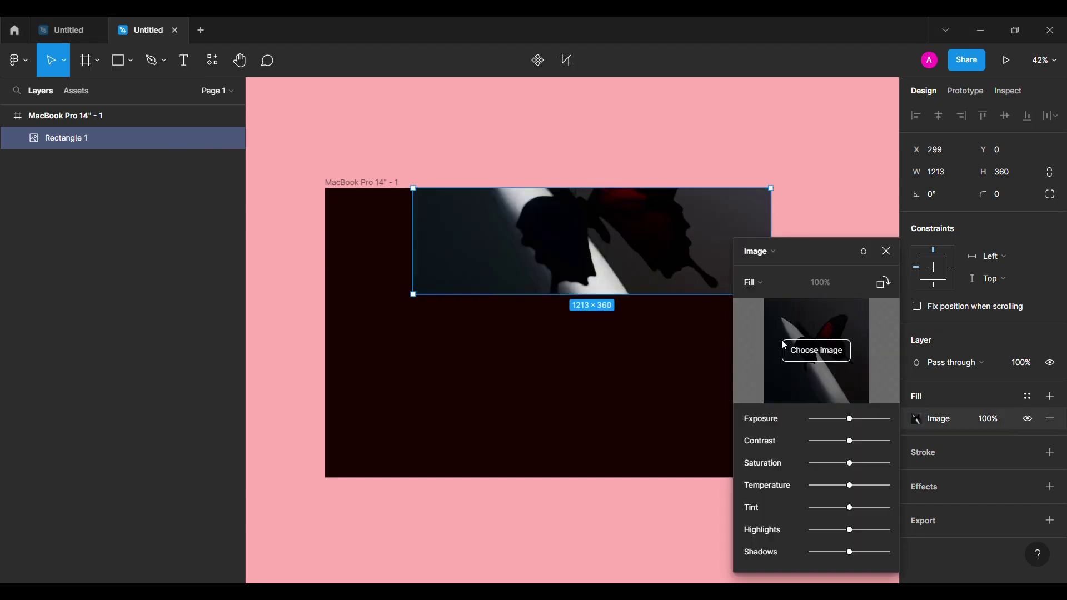
click(754, 282)
click(769, 312)
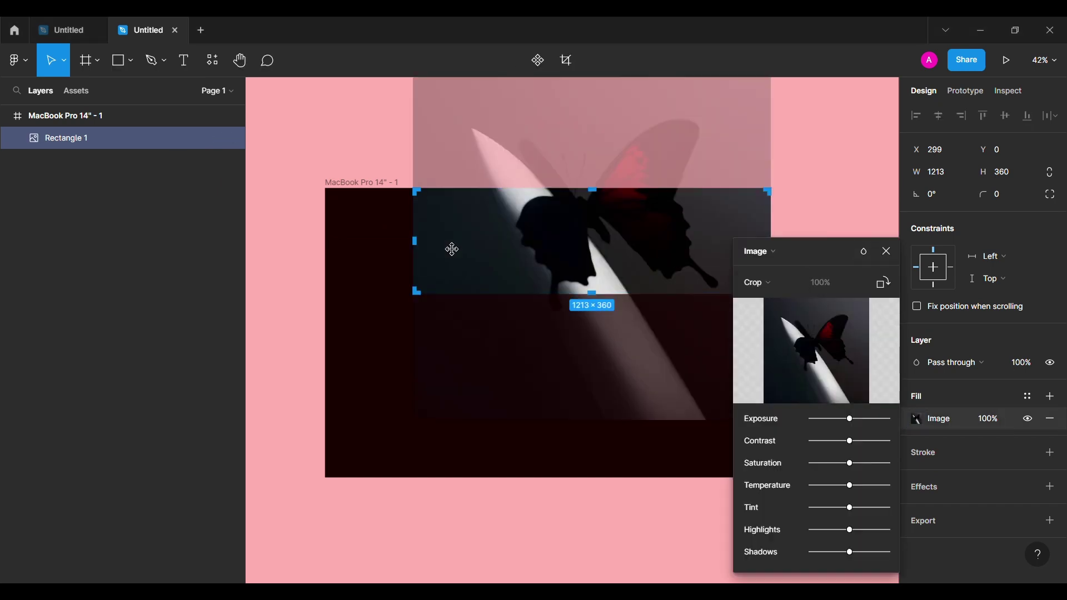
scroll(452, 249, right, 2)
drag(515, 248, 516, 303)
drag(739, 123, 767, 111)
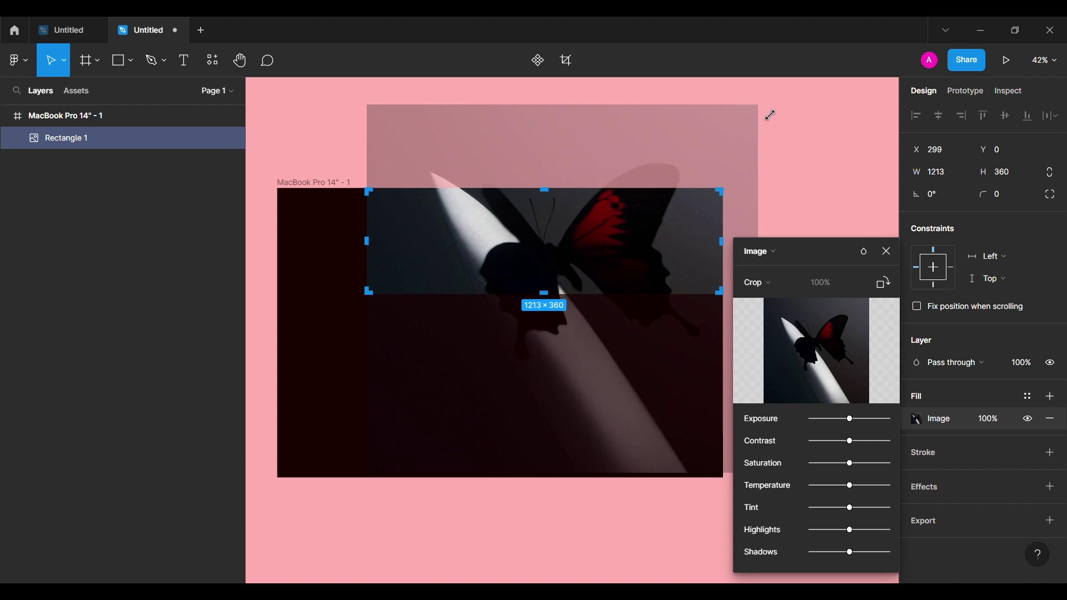
mouse_move(550, 249)
mouse_down()
mouse_move(551, 260)
mouse_move(584, 228)
mouse_up()
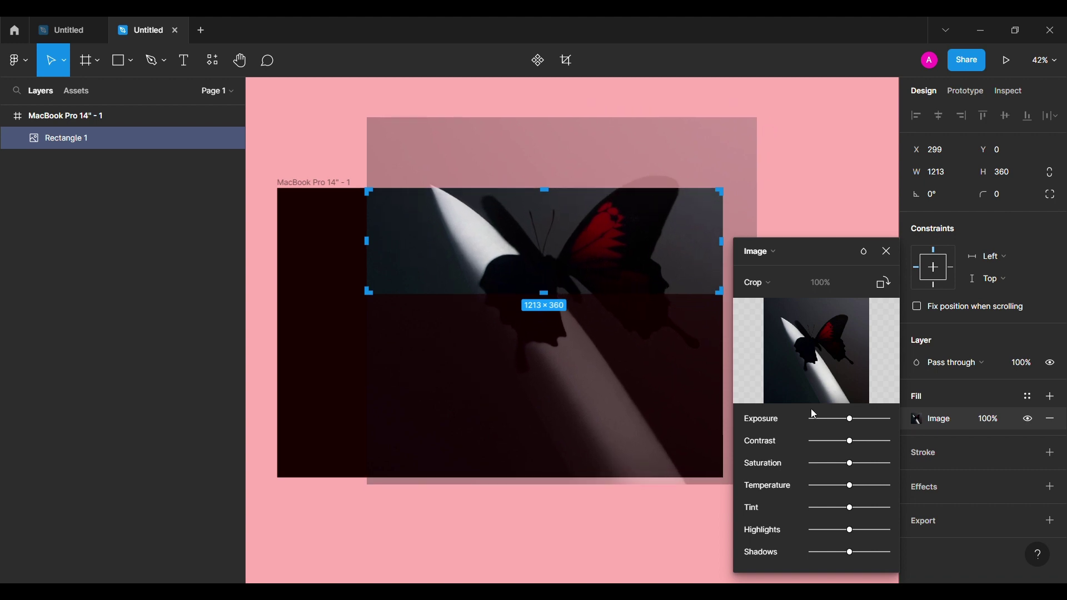
Step: Fine-tune the photo's exposure to darken it slightly
drag(850, 420, 847, 421)
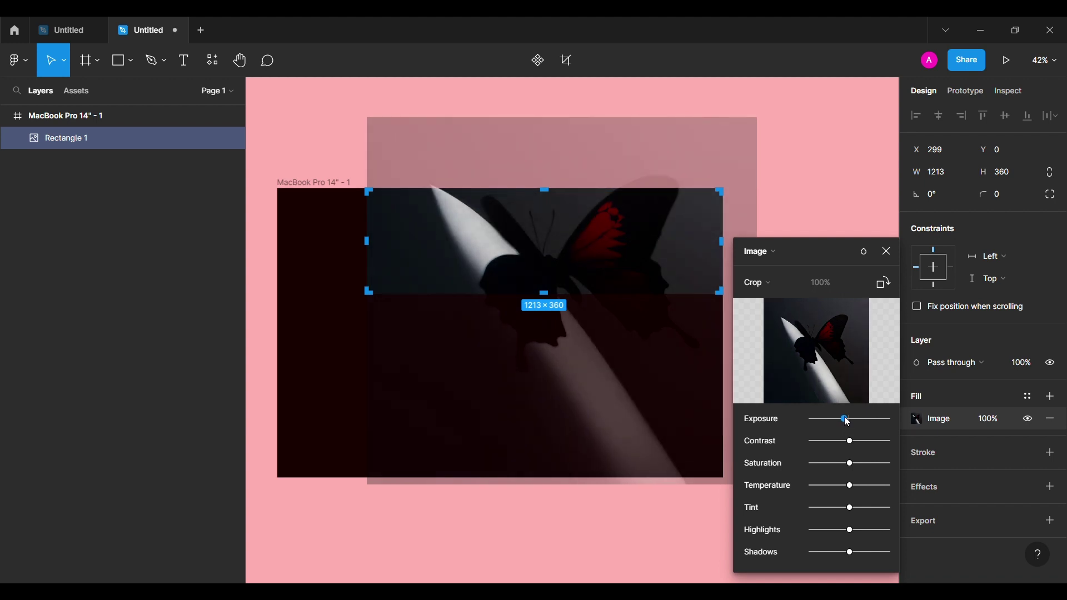
drag(847, 421, 844, 424)
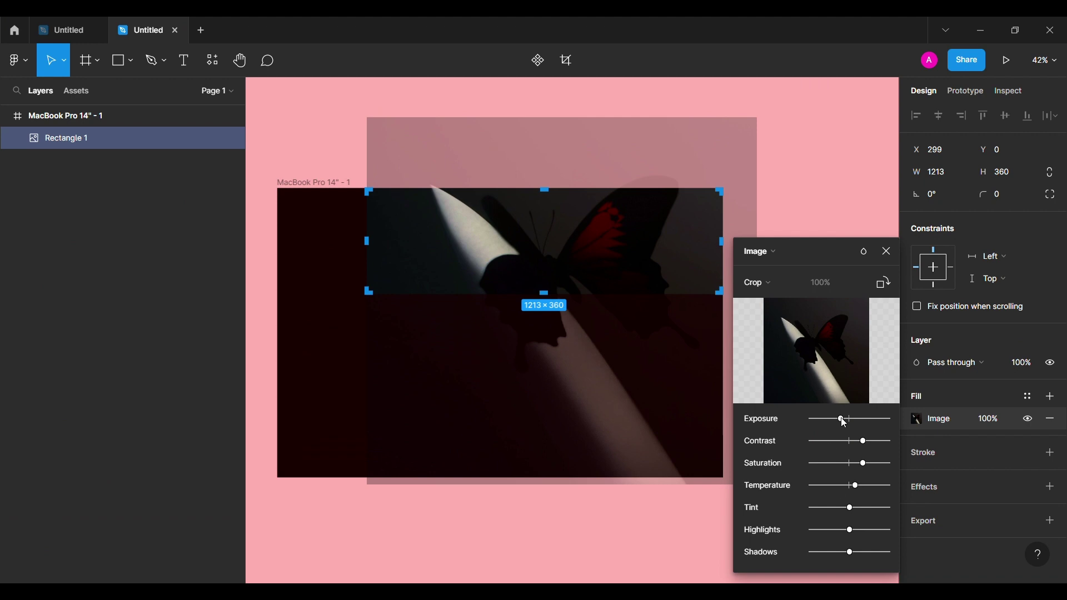
drag(844, 422, 846, 424)
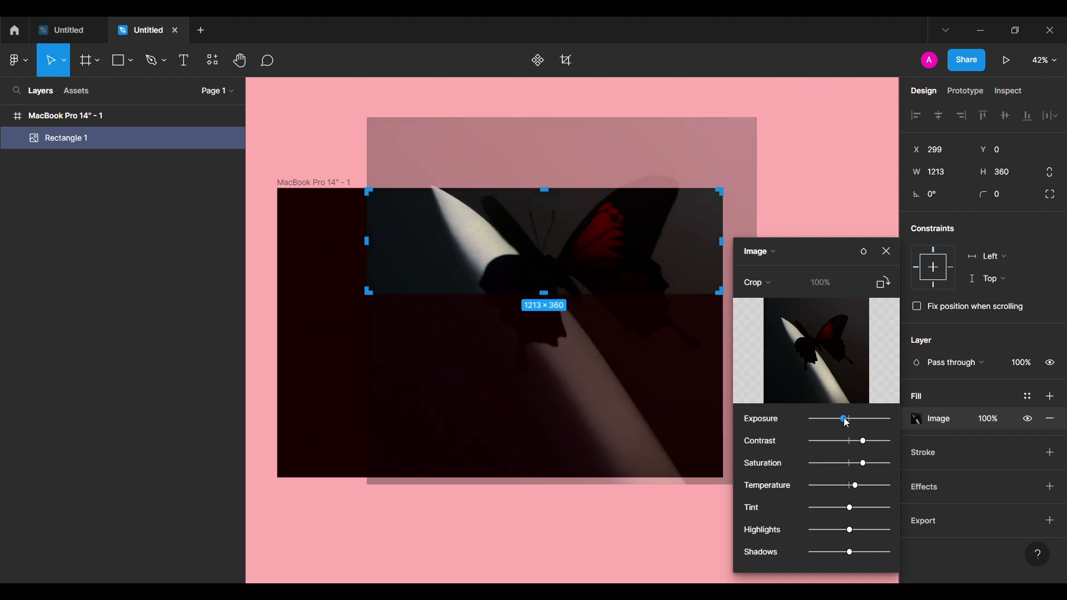
click(886, 251)
scroll(363, 357, left, 2)
scroll(350, 334, left, 2)
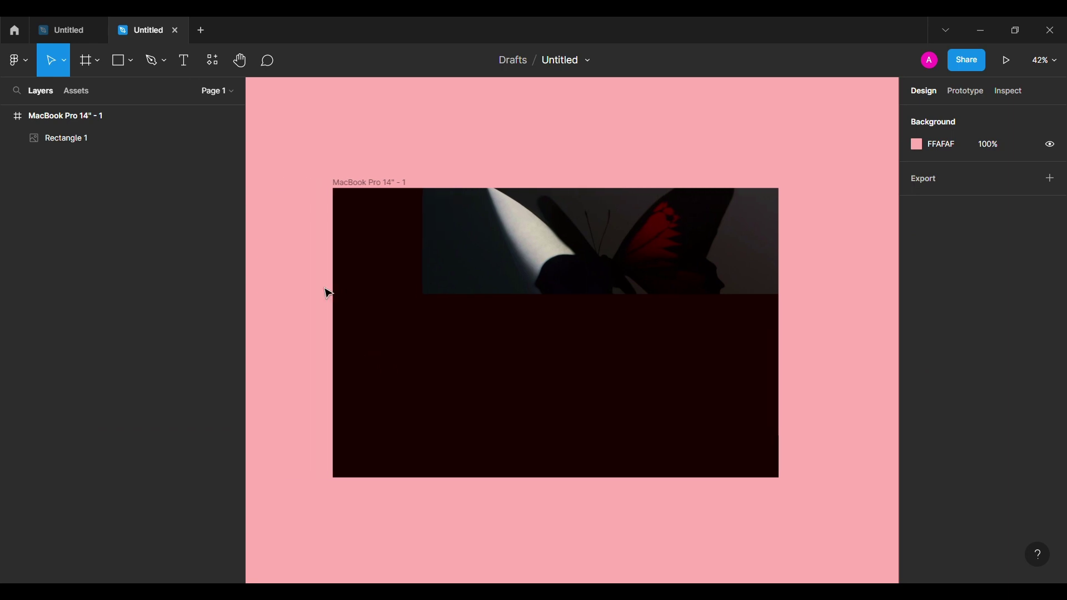
Step: Add the '50,952,635 monthly listeners' caption on the banner with 4% letter spacing
click(184, 61)
click(458, 278)
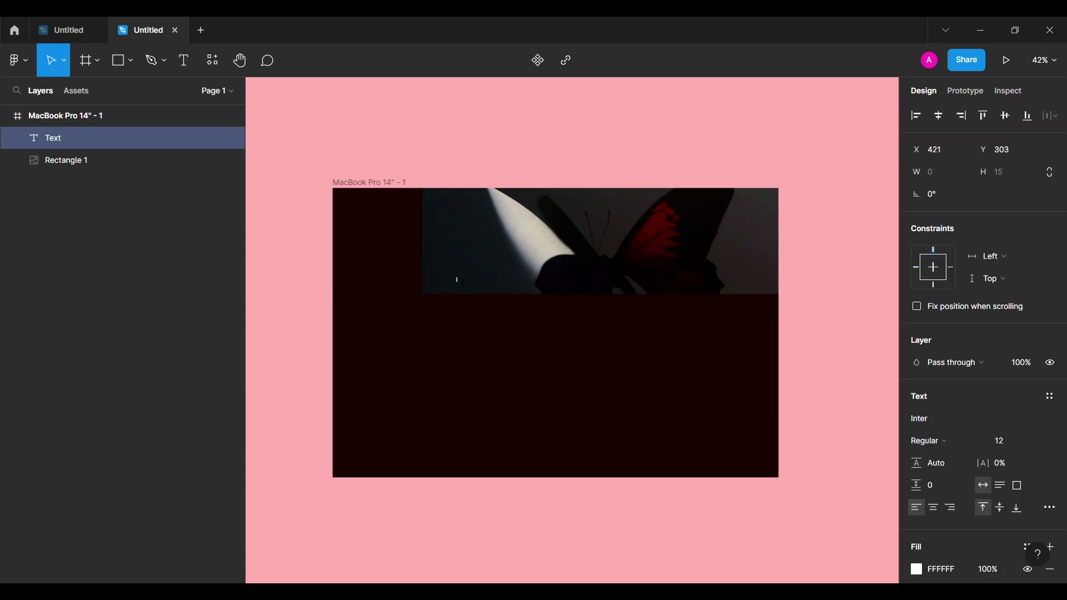
text(50,952,635 monthly listeners)
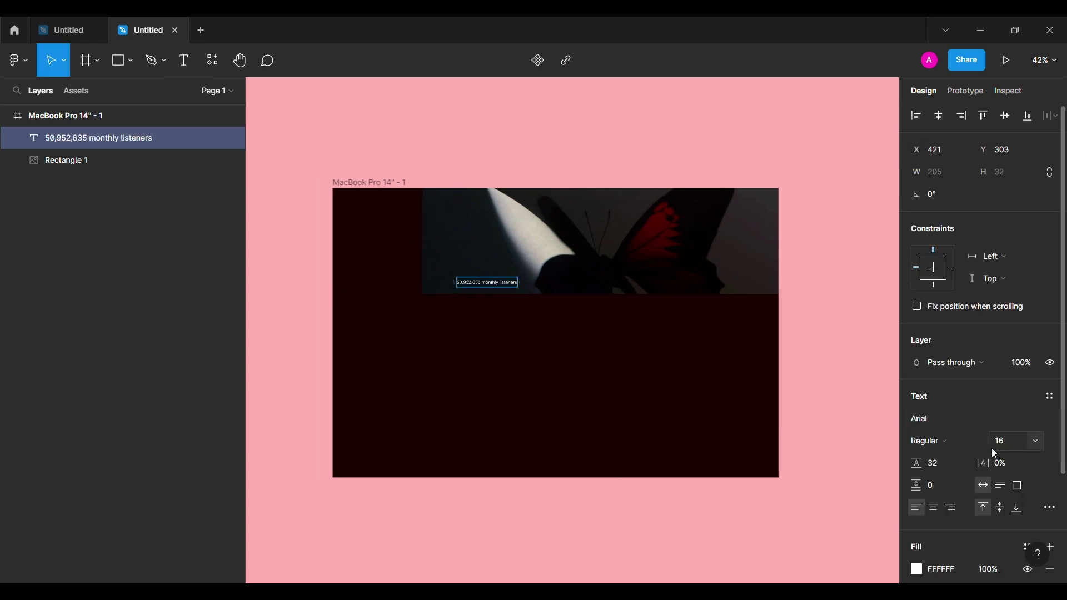
text(4)
click(1011, 466)
text(4)
key(Return)
Step: Set the listeners caption to font size 24, keeping 4% letter spacing
key(shift+0)
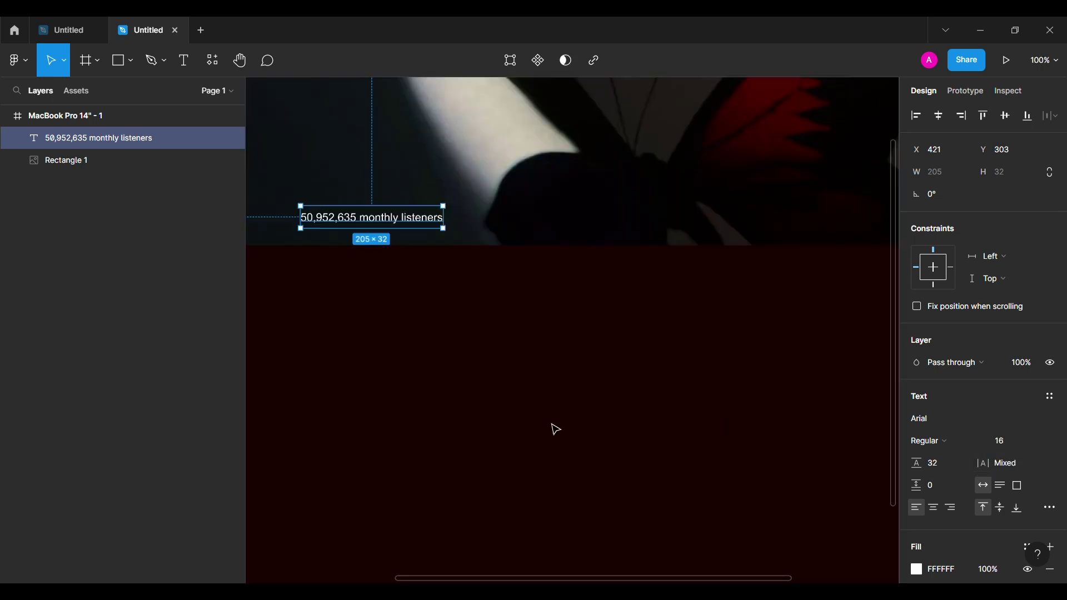
scroll(552, 428, left, 3)
scroll(552, 428, up, 2)
click(1034, 441)
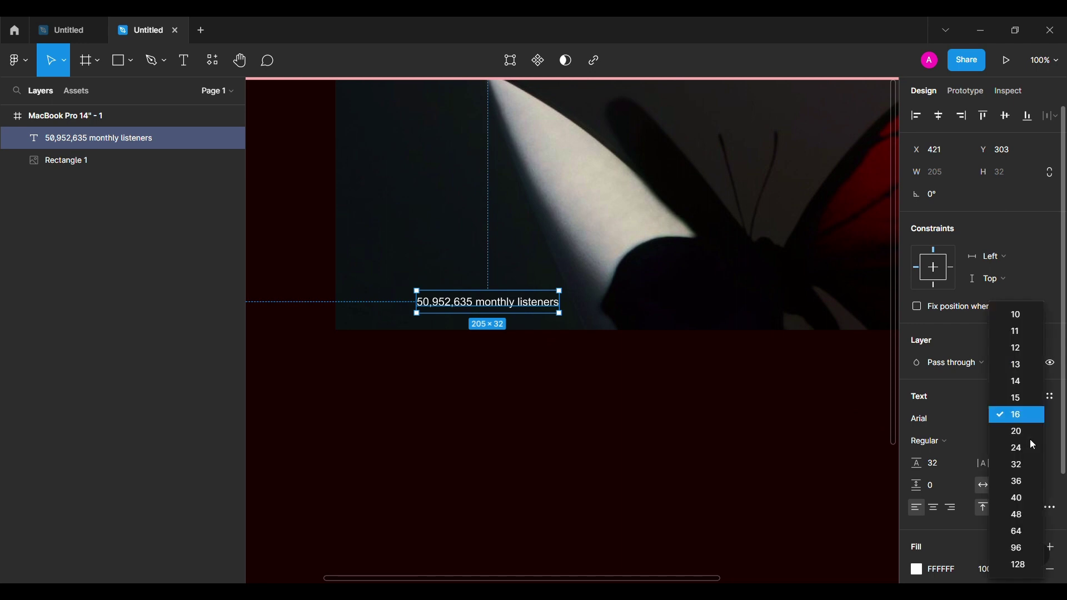
click(1022, 447)
text(4)
key(Return)
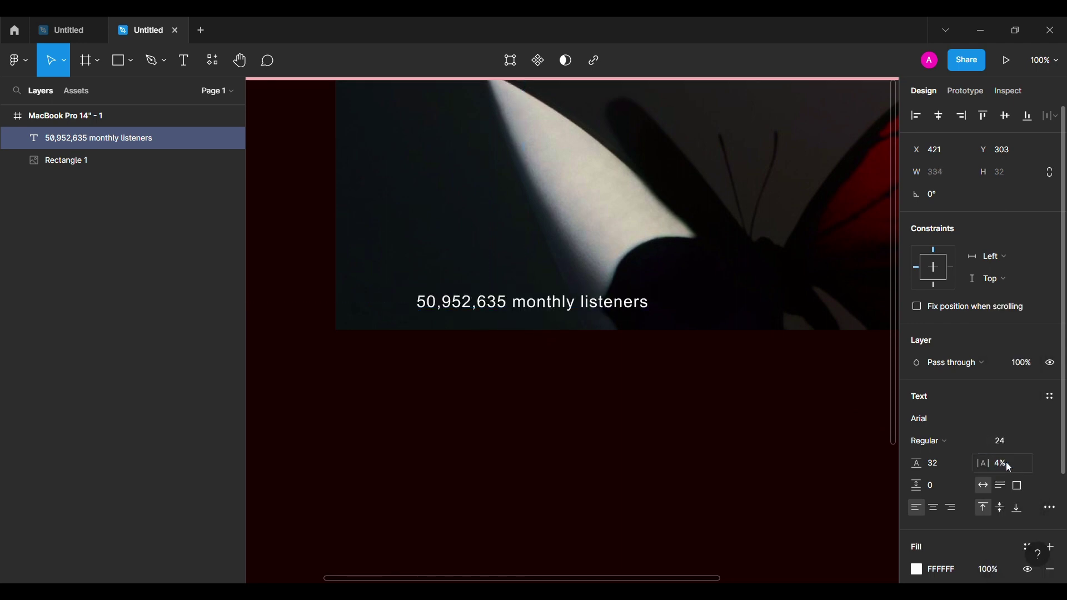
Step: Move the listeners caption to the banner's lower-left area
drag(422, 303, 344, 306)
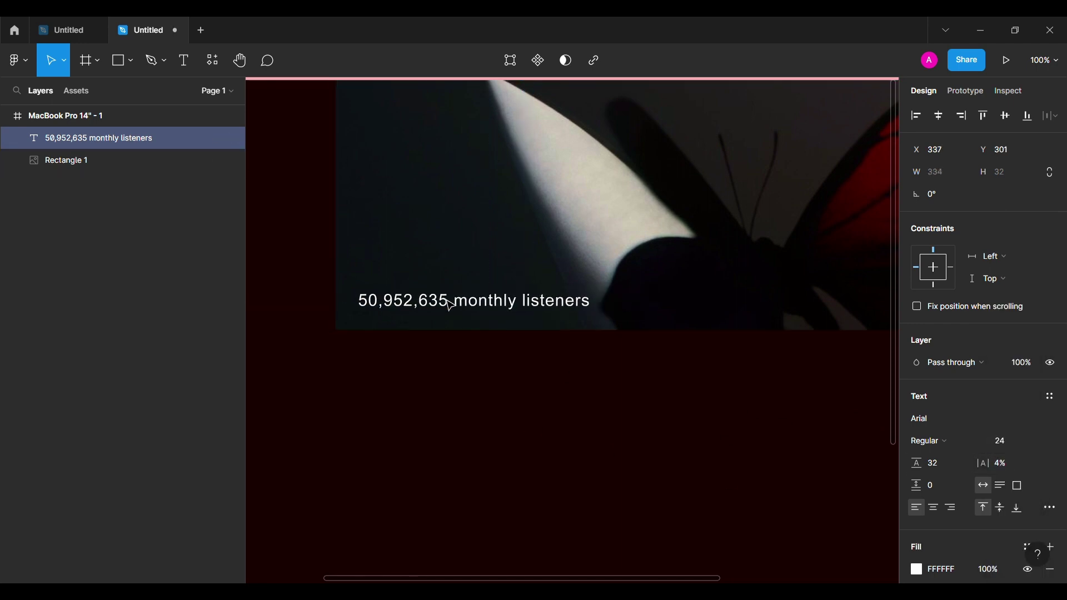
key(shift+Left)
key(shift+Left)
key(Left)
key(Left)
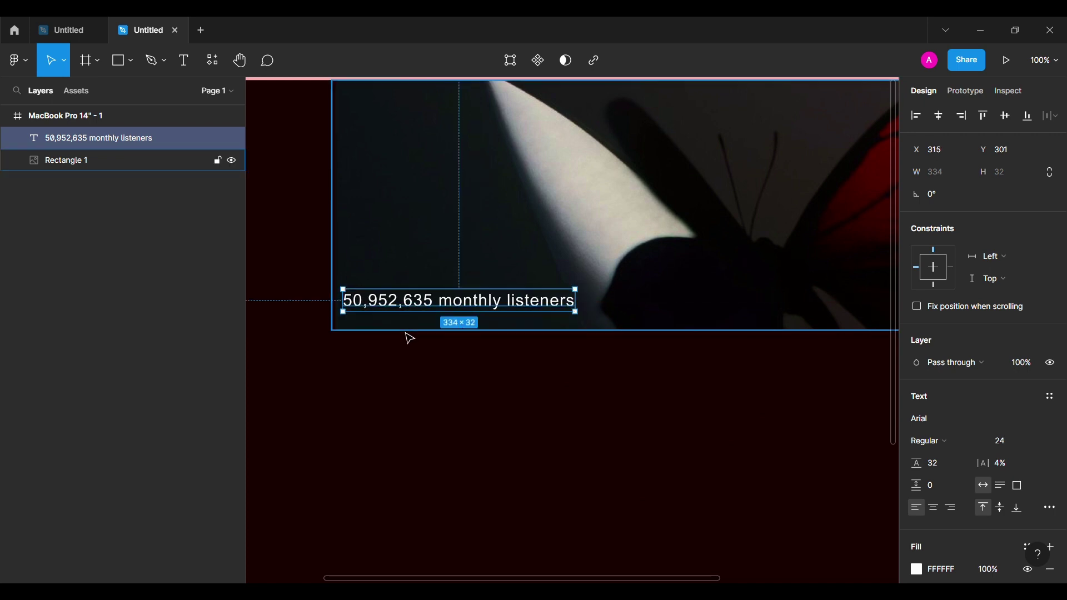
key(Down)
key(Down)
key(Down)
key(Escape)
Step: Add a Black-weight, size 36 'Post Malone' heading aligned with the banner's left edge
key(t)
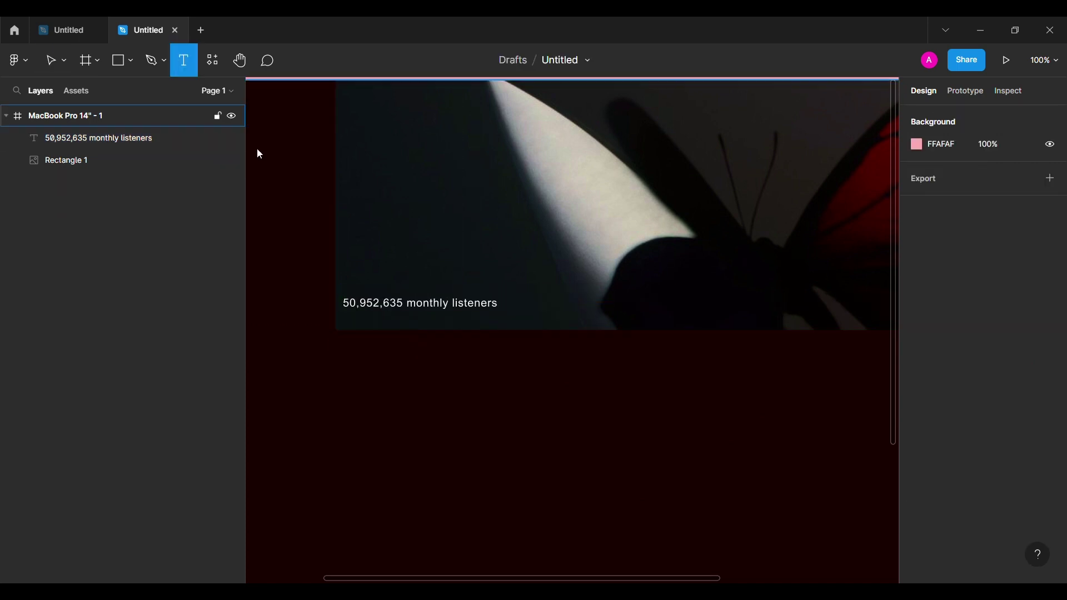
click(399, 267)
text(Post Malone)
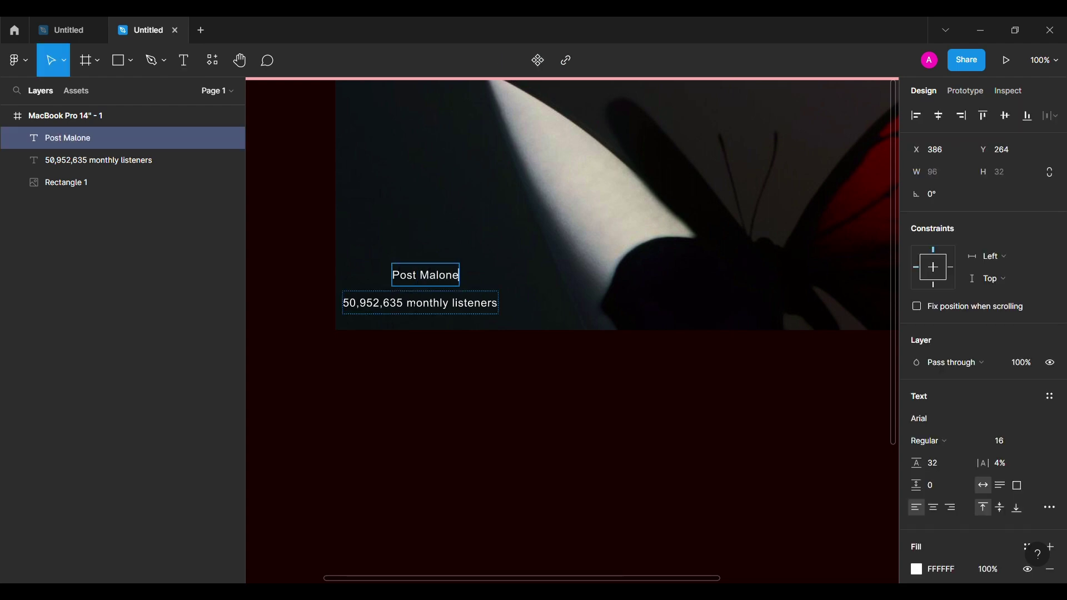
text(st Malone)
key(Escape)
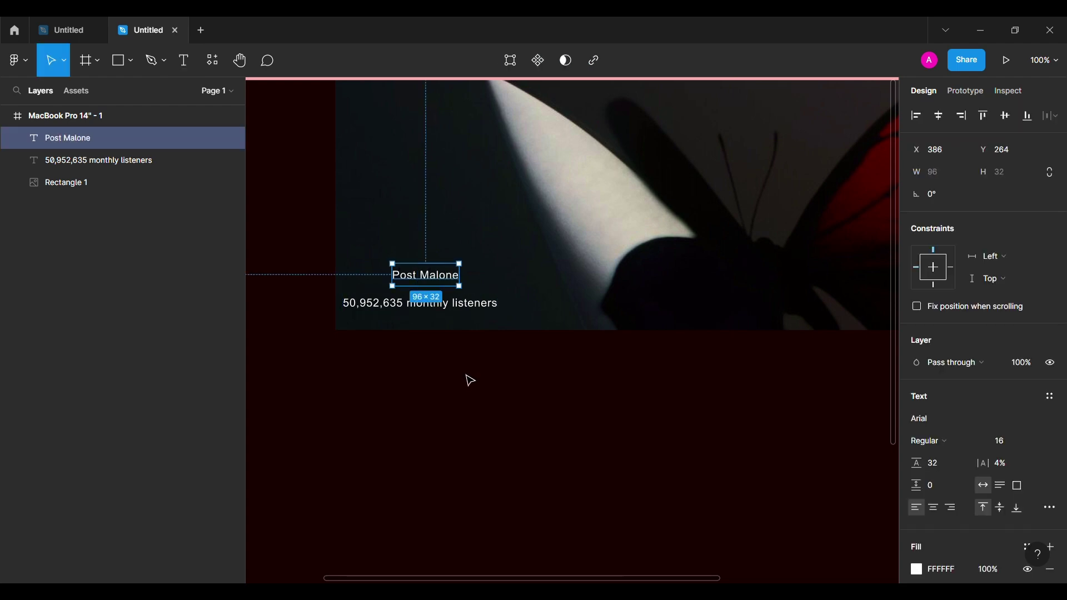
click(926, 441)
click(942, 474)
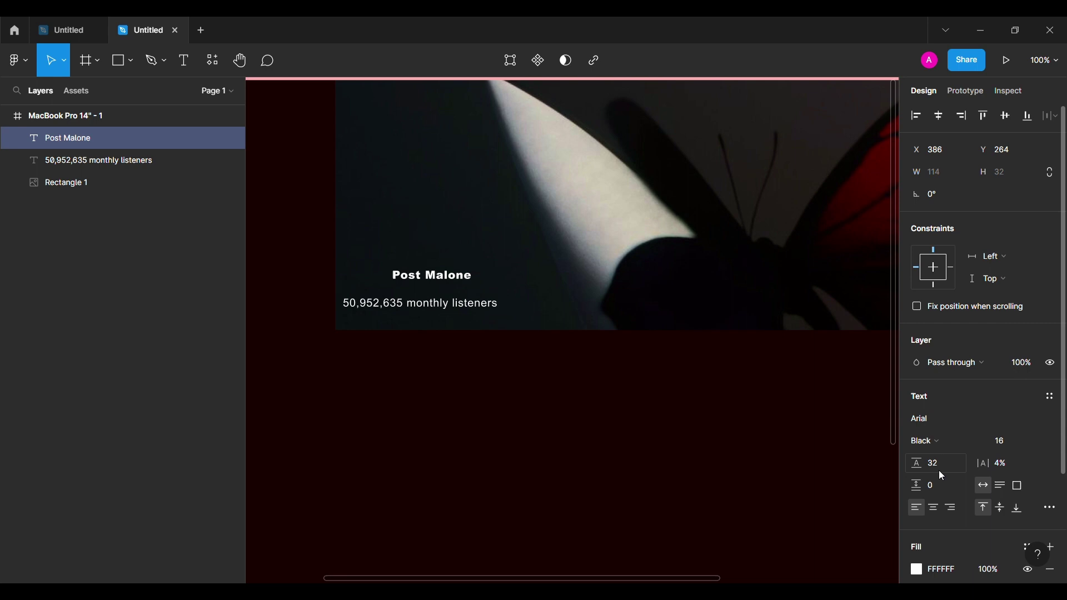
click(1018, 445)
text(36)
key(Return)
key(Escape)
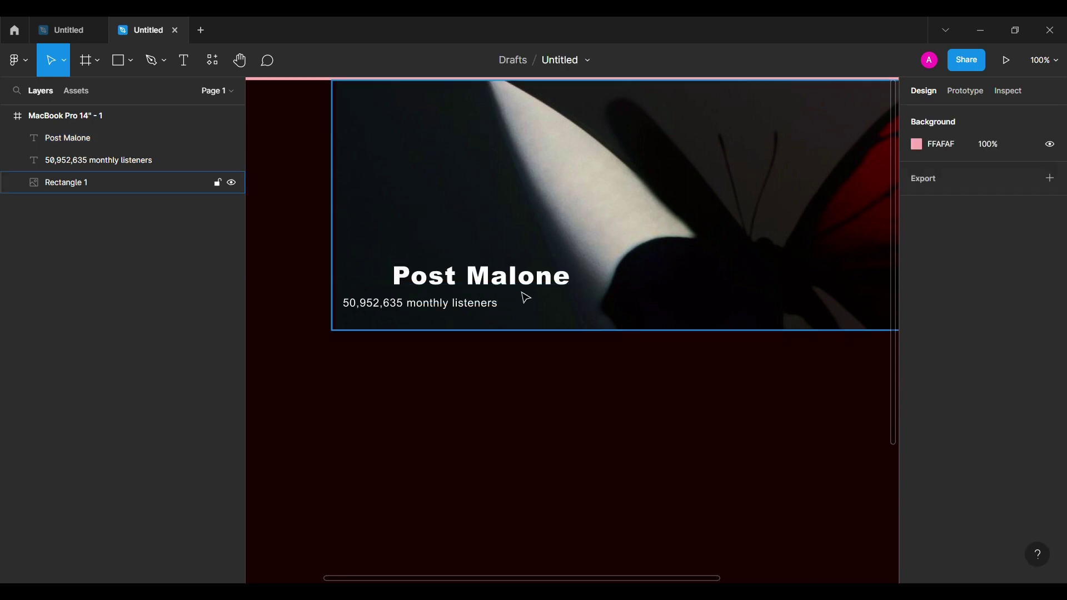
click(433, 278)
drag(390, 278, 336, 274)
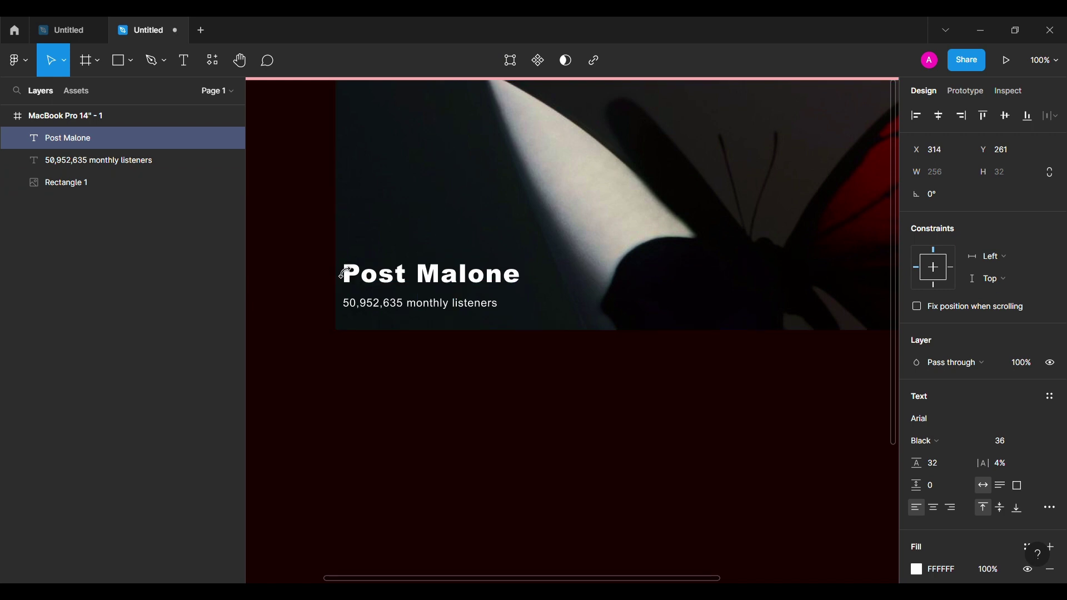
Step: Duplicate the listeners caption above Post Malone and retype it as 'ARTIST'
click(410, 313)
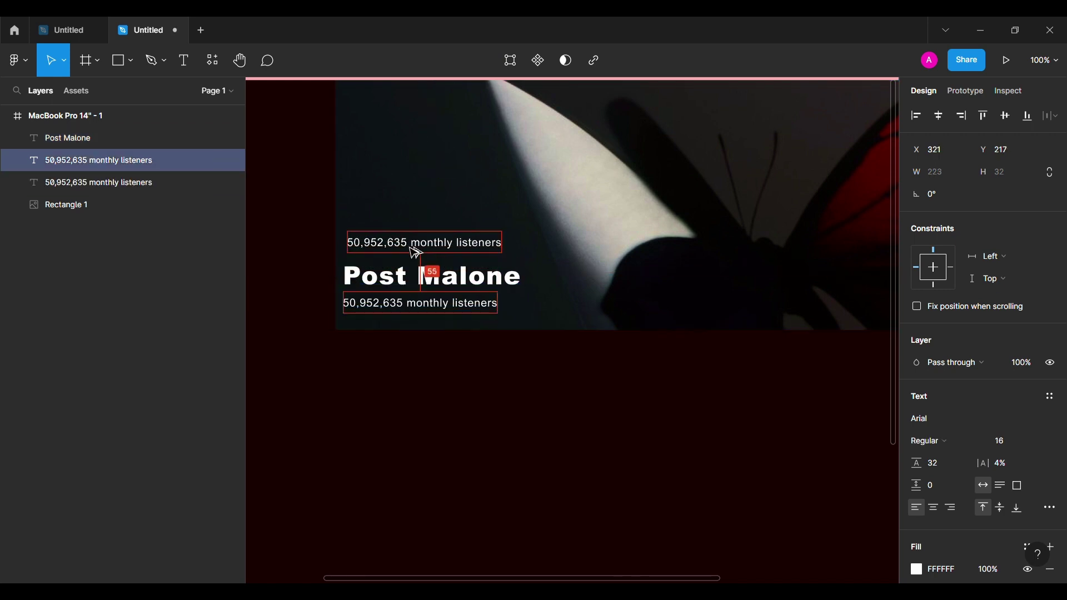
mouse_move(411, 312)
alt+mouse_down()
mouse_move(416, 258)
mouse_move(389, 257)
alt+mouse_up()
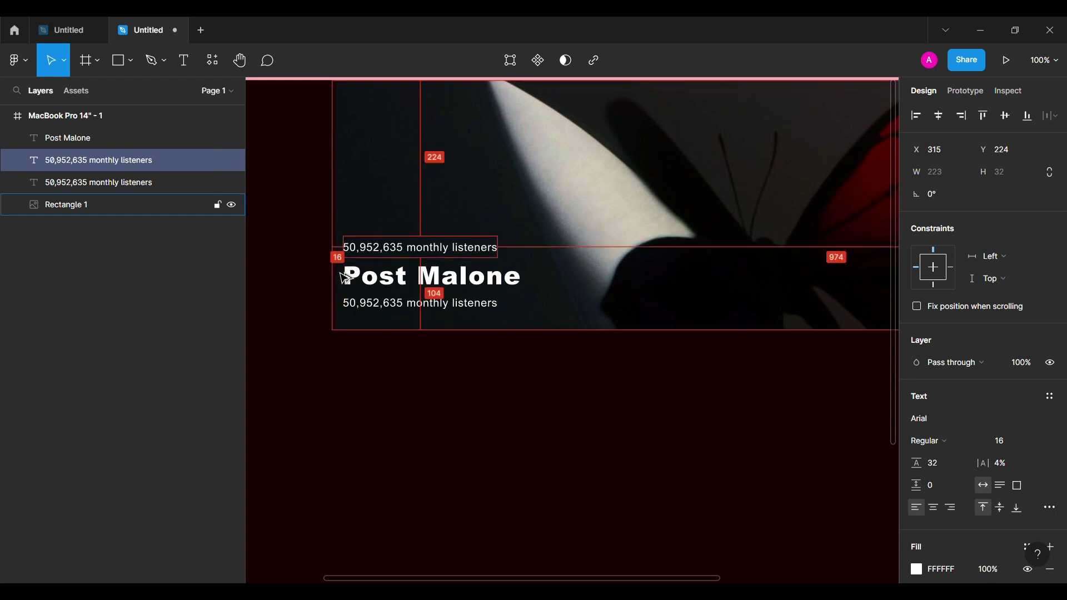
double_click(389, 258)
text(ARTIST)
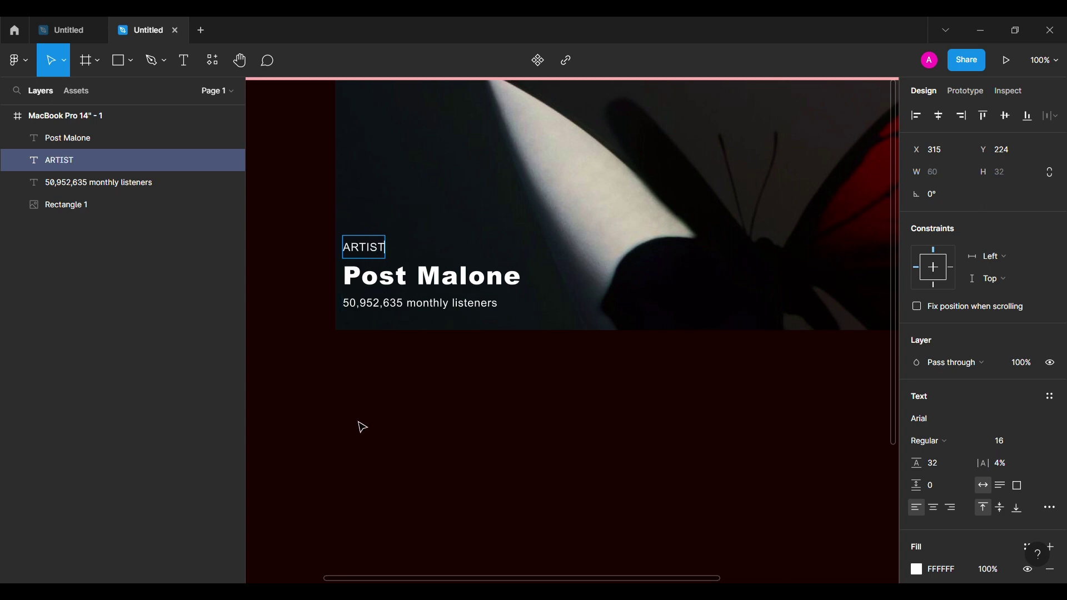
key(Escape)
key(Escape)
Step: Set the ARTIST label's font size to 24
click(366, 247)
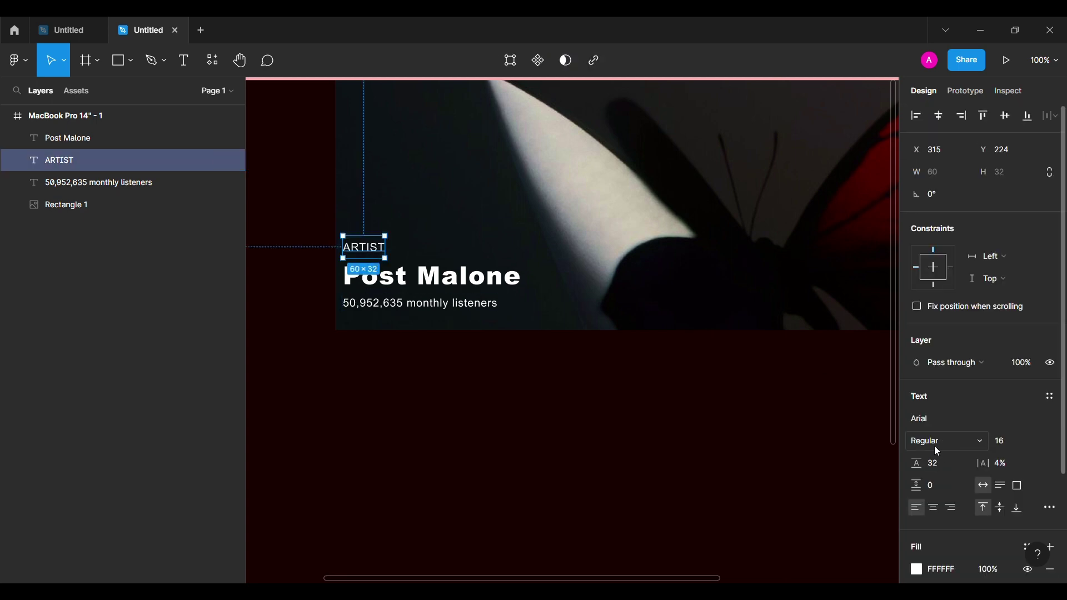
text(24)
key(Return)
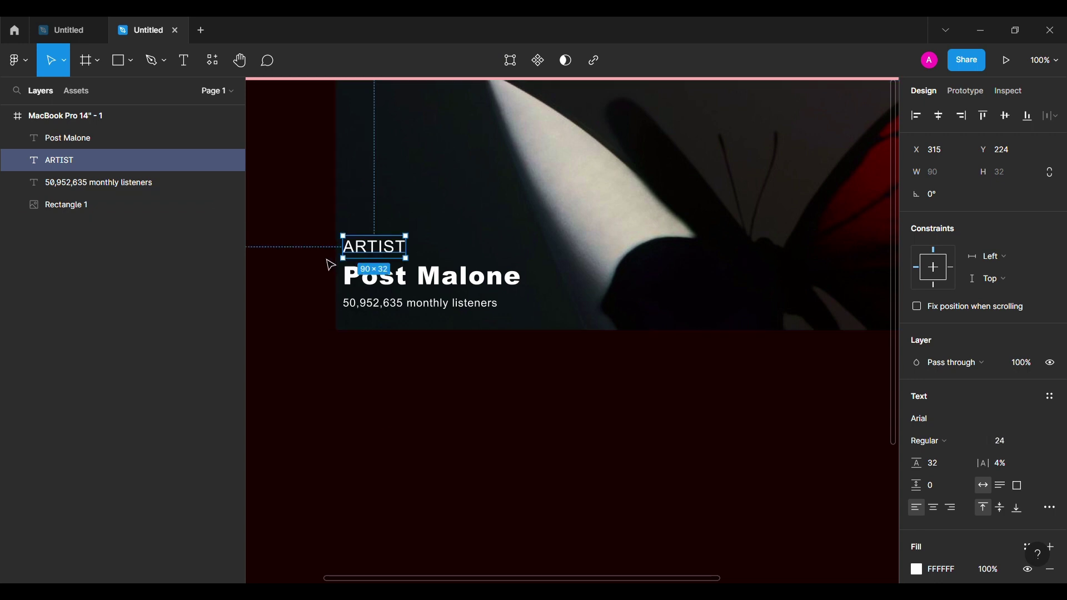
click(422, 431)
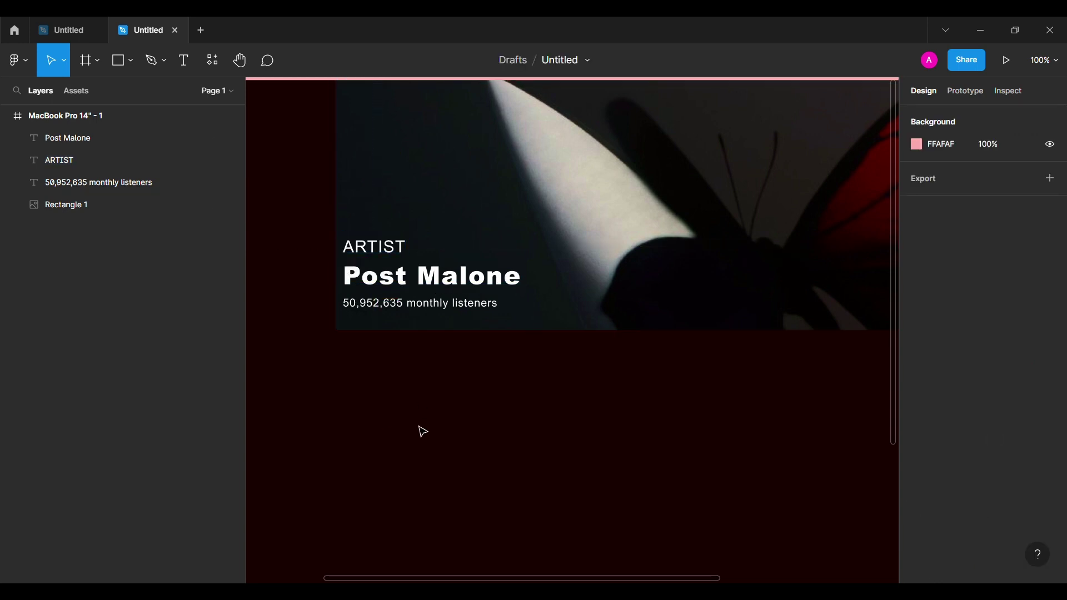
ctrl+scroll(422, 431, down, 5)
ctrl+scroll(485, 312, up, 5)
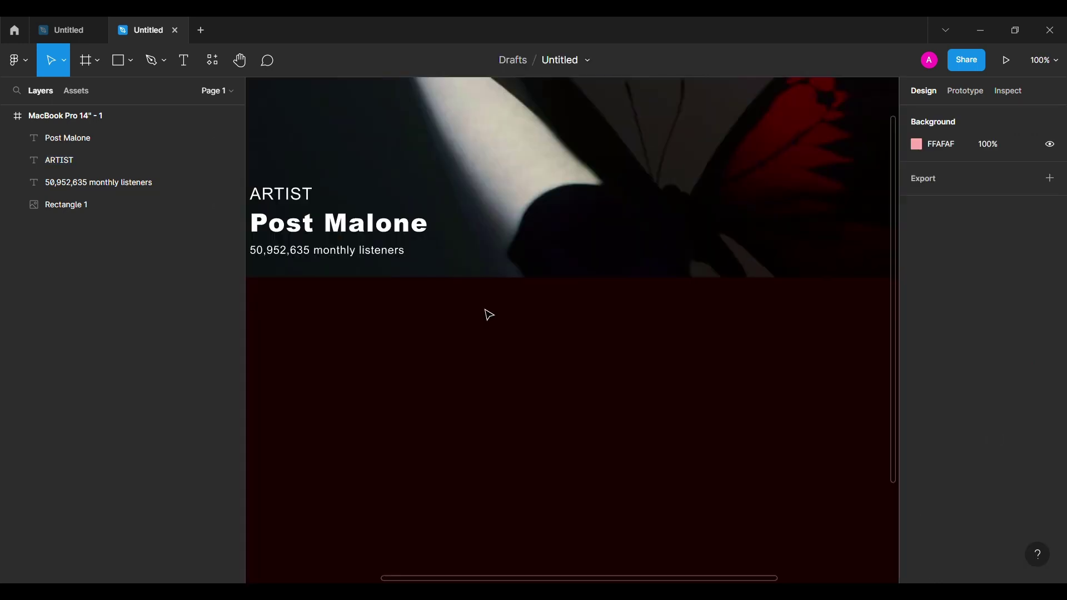
Step: Paste the verified badge and position it right after 'Post Malone'
key(ctrl+v)
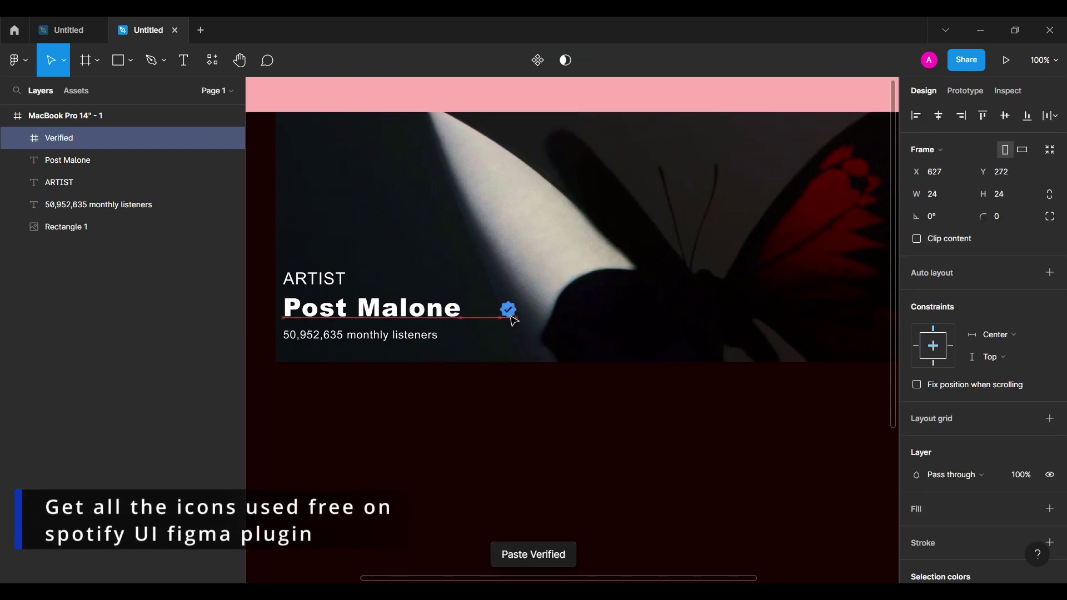
drag(572, 332, 499, 315)
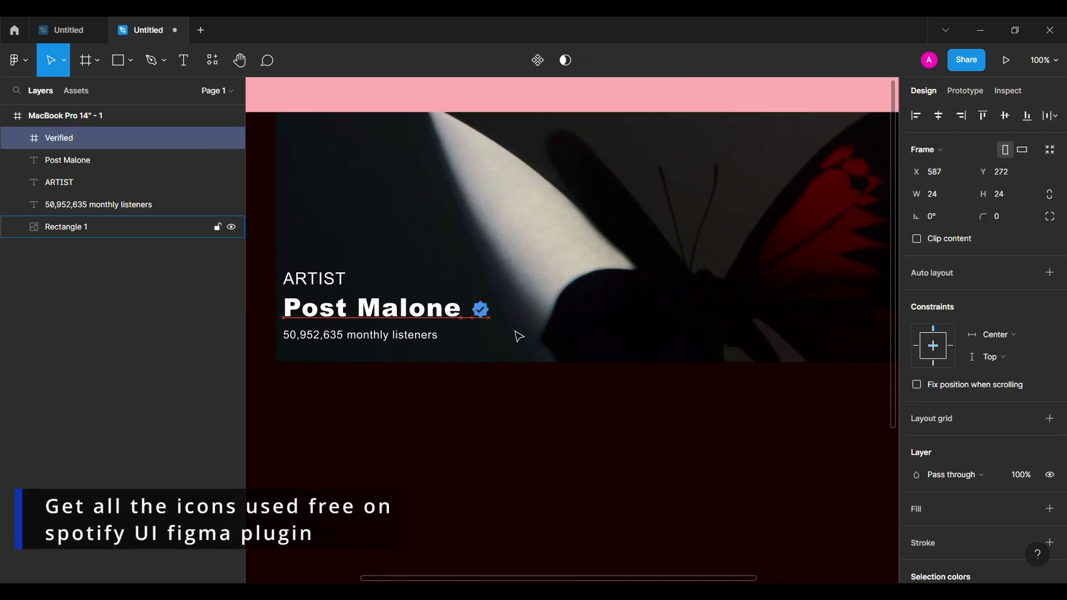
shift+click(125, 164)
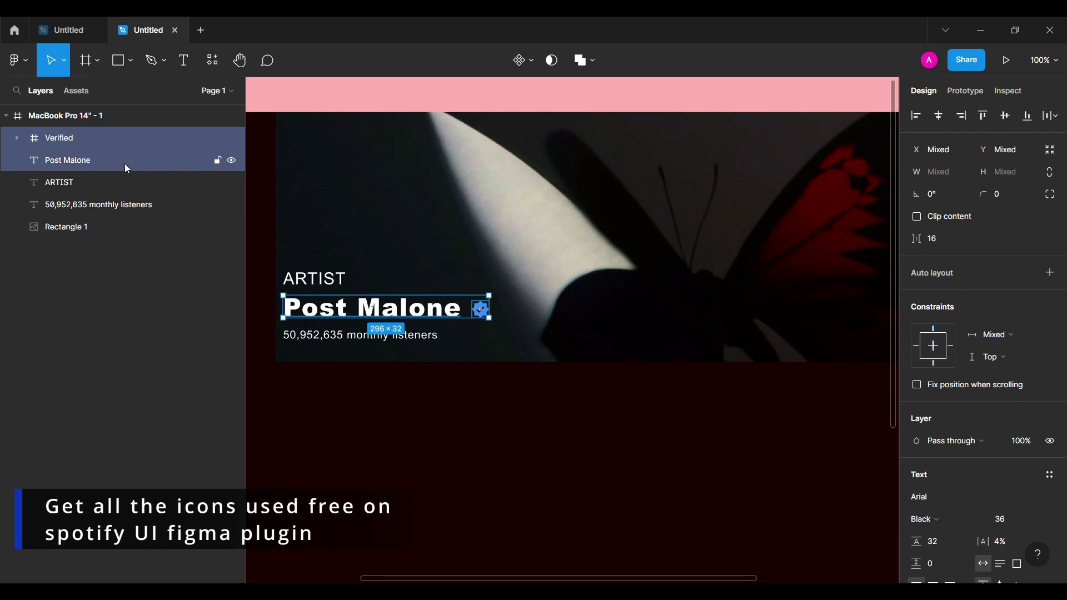
click(401, 392)
scroll(704, 424, up, 5)
Step: Paste the FOLLOW button and position it near the banner's lower right
key(ctrl+v)
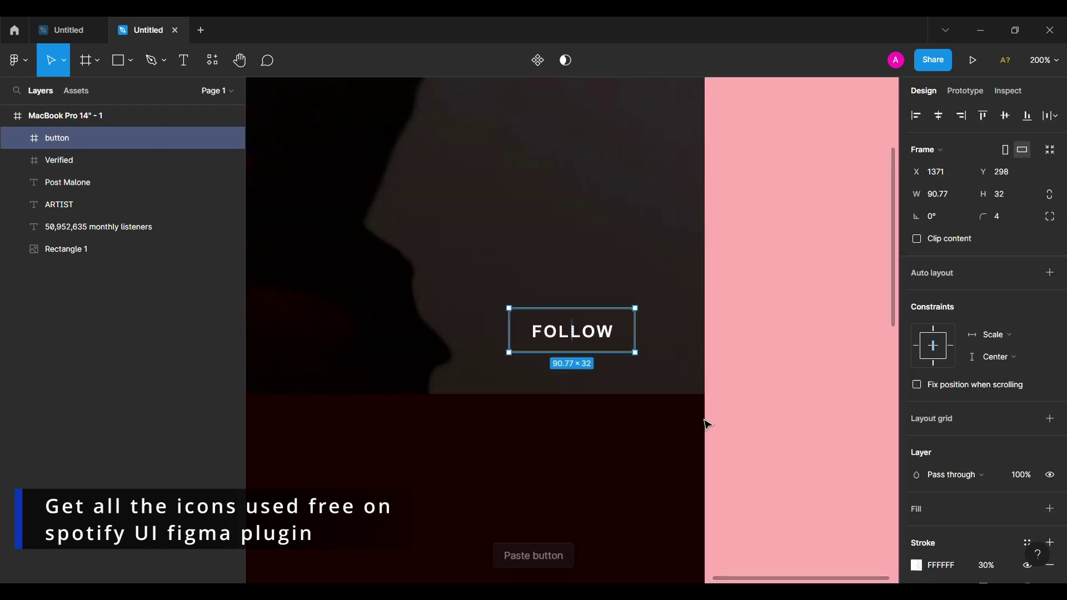
drag(565, 345, 607, 369)
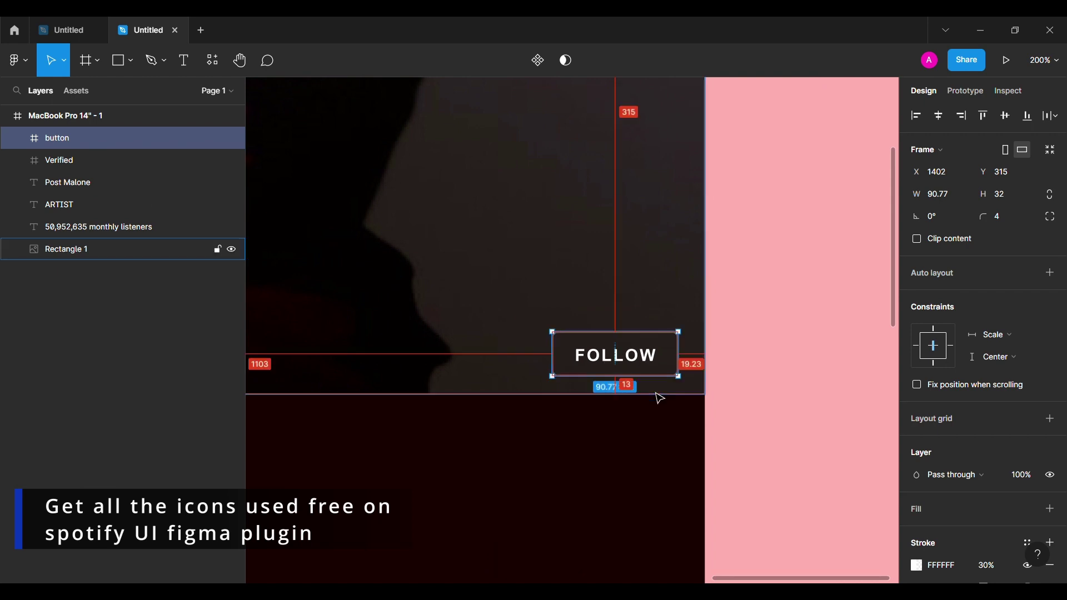
key(Right)
key(Right)
key(Right)
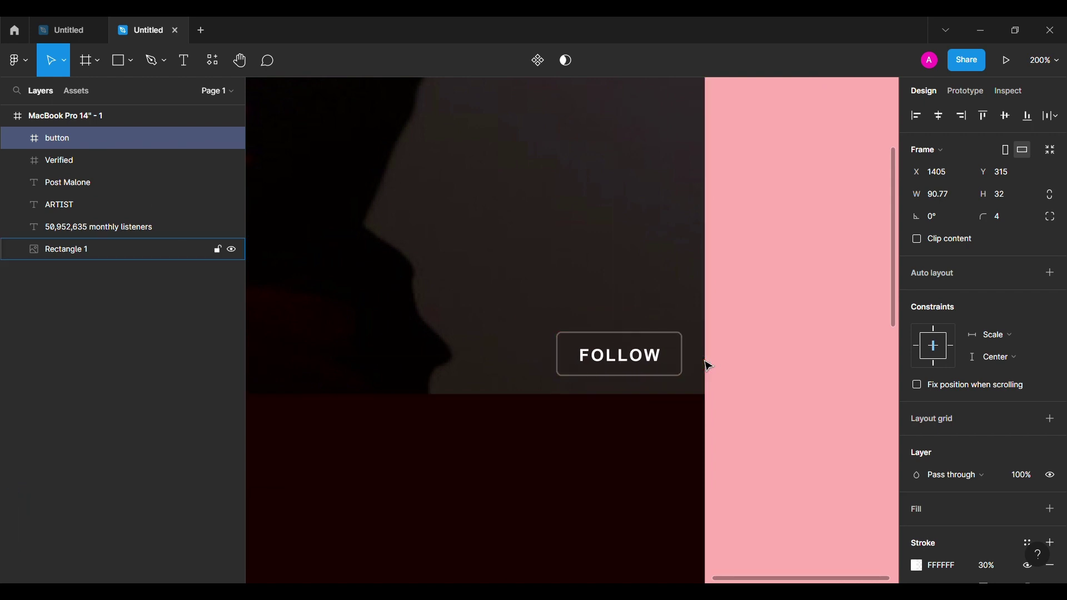
key(Up)
key(Up)
key(Up)
key(shift+Up)
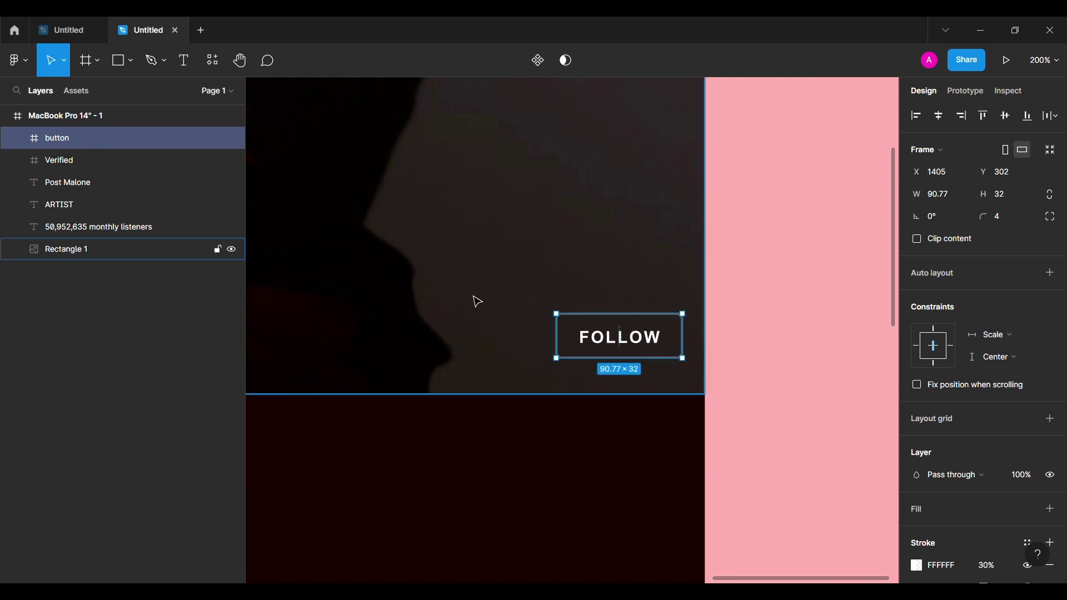
click(477, 300)
scroll(477, 301, left, 3)
Step: Paste the green play button and place it just left of FOLLOW
key(ctrl+v)
scroll(477, 300, left, 3)
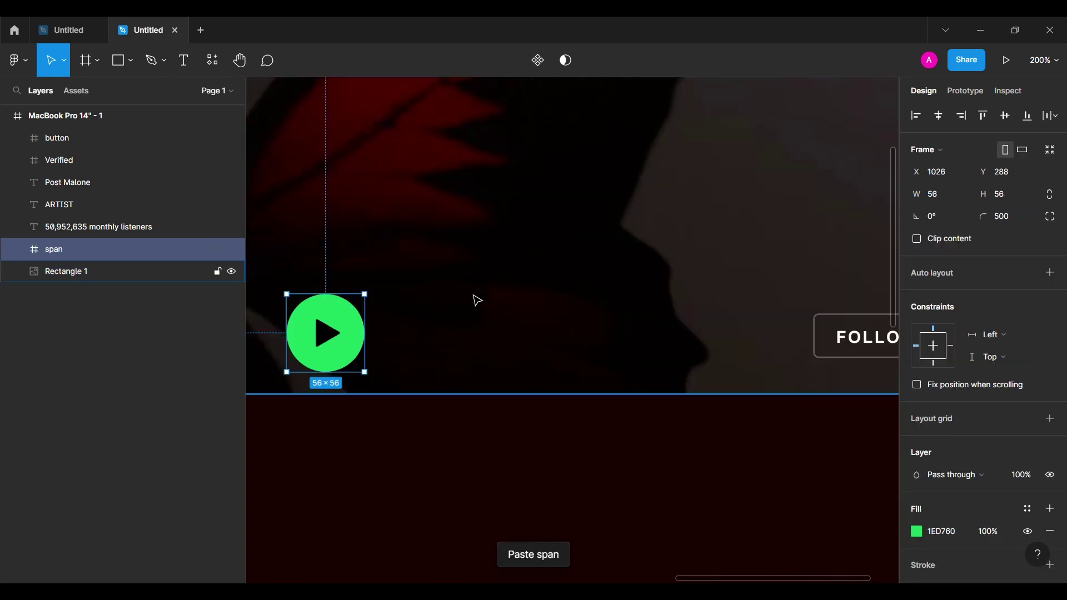
drag(326, 331, 725, 338)
scroll(722, 433, right, 3)
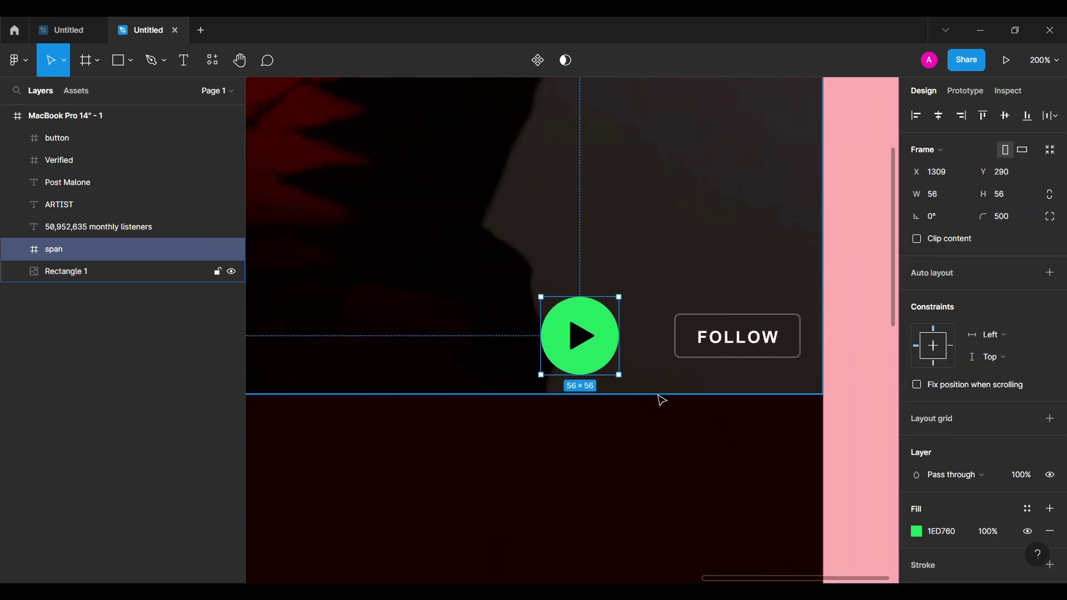
key(Up)
key(Up)
drag(578, 335, 611, 335)
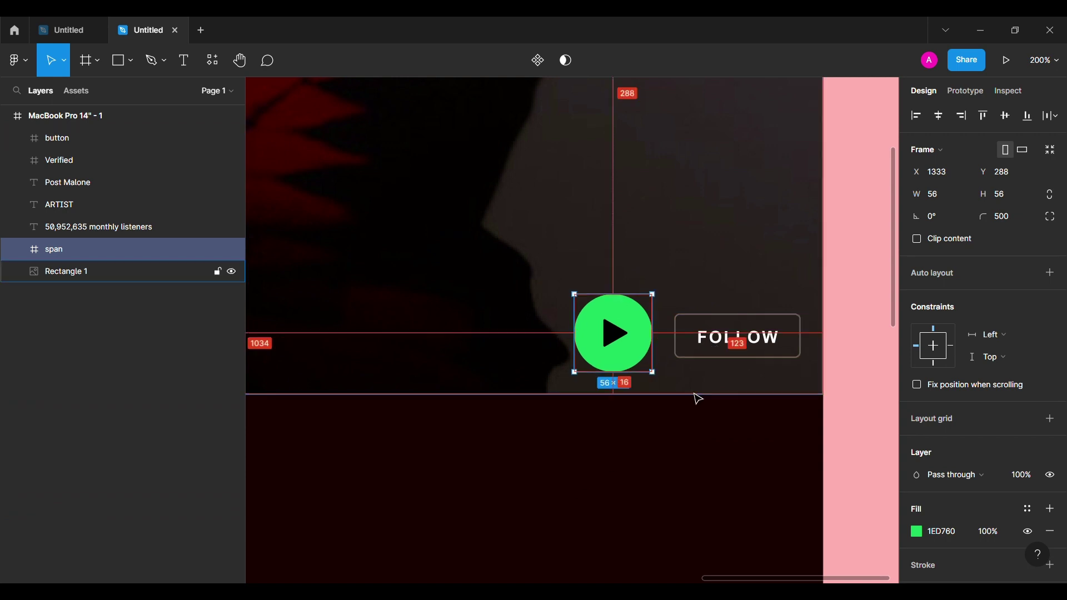
Step: Align the play and FOLLOW buttons on their vertical centres
click(733, 348)
click(623, 328)
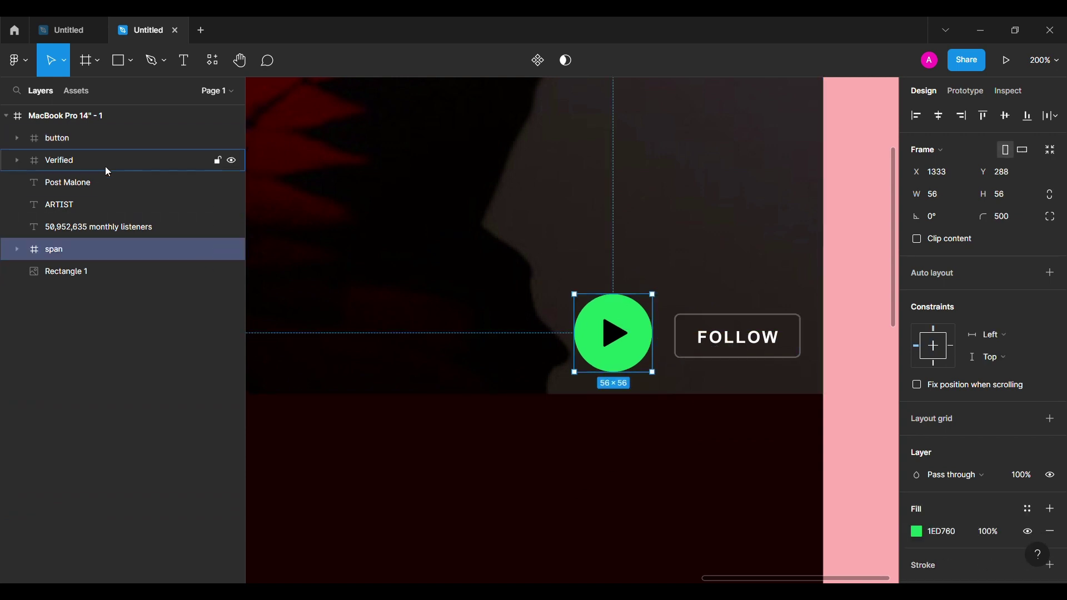
shift+click(122, 138)
click(1007, 118)
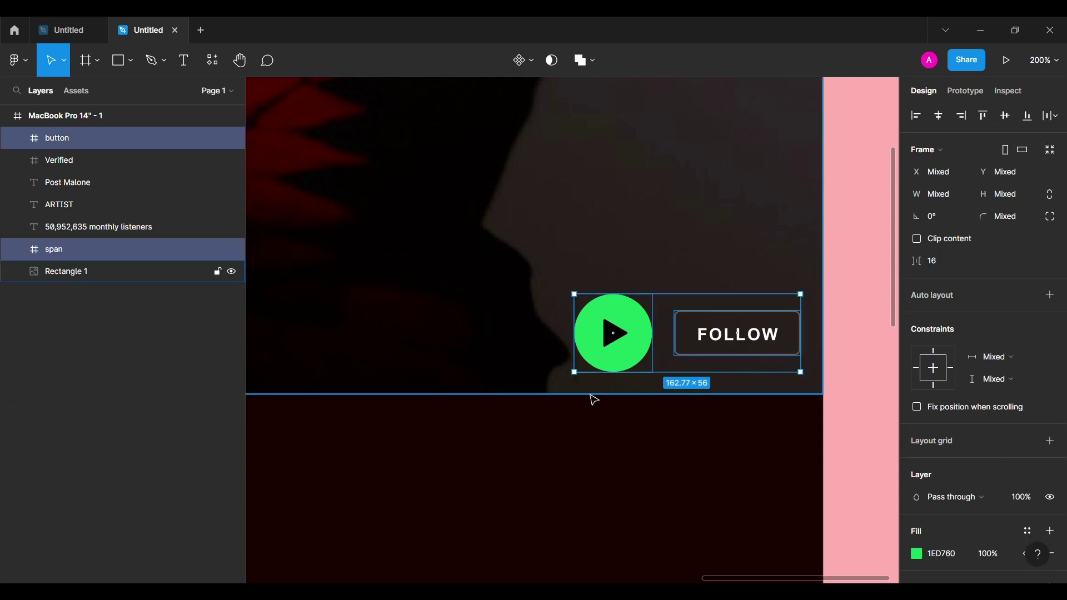
key(shift+0)
scroll(860, 359, left, 3)
key(minus)
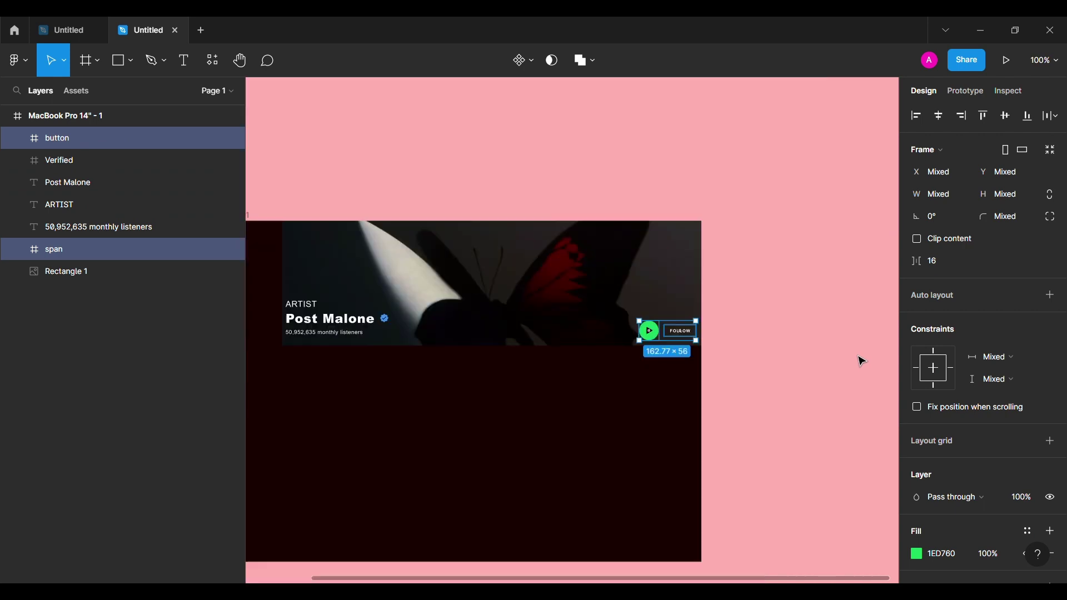
scroll(859, 361, left, 3)
scroll(860, 361, left, 3)
click(860, 361)
scroll(860, 362, down, 2)
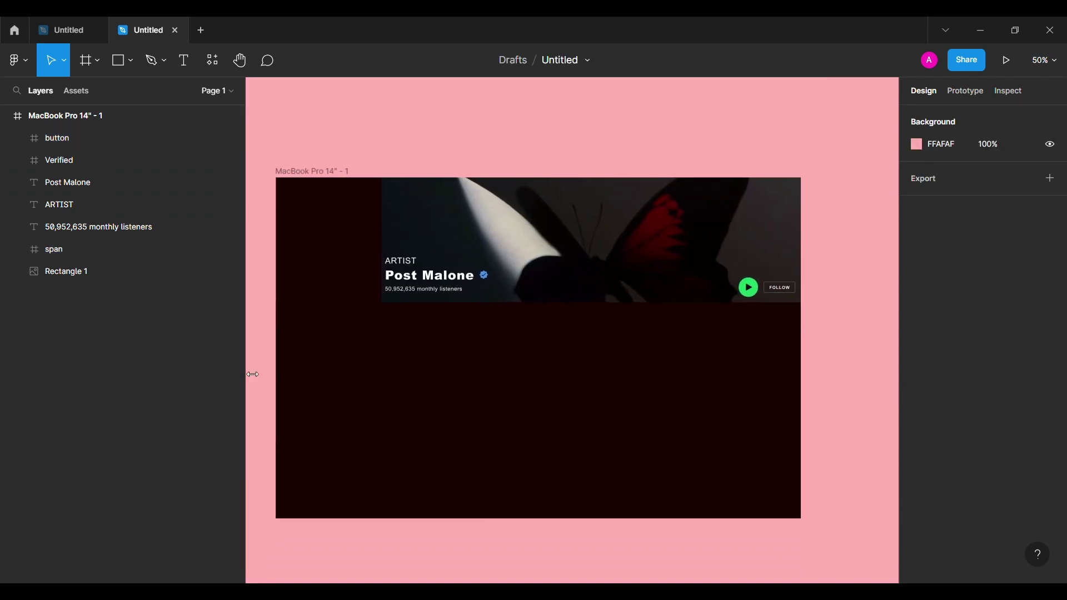
Step: Marquee-select all banner layers and group them with Ctrl+G
click(84, 272)
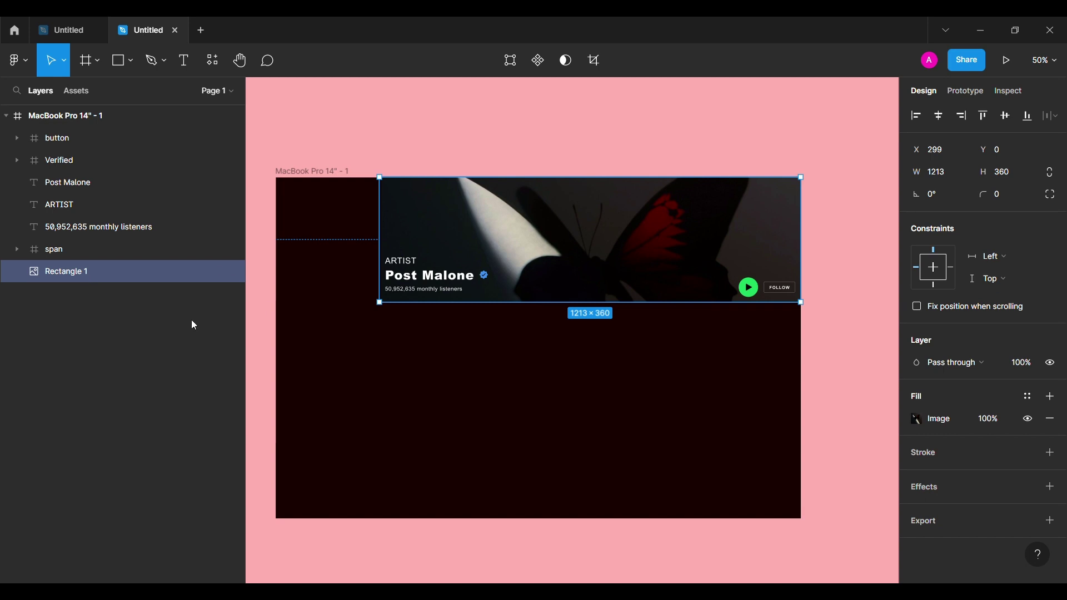
click(309, 155)
scroll(311, 156, down, 2)
scroll(311, 155, left, 2)
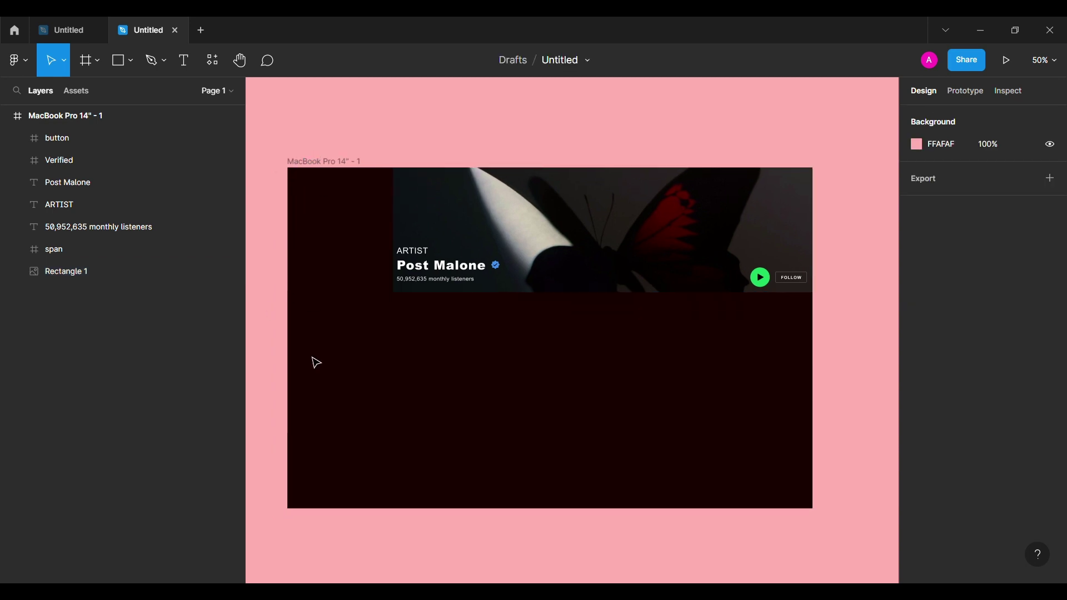
drag(354, 564, 834, 147)
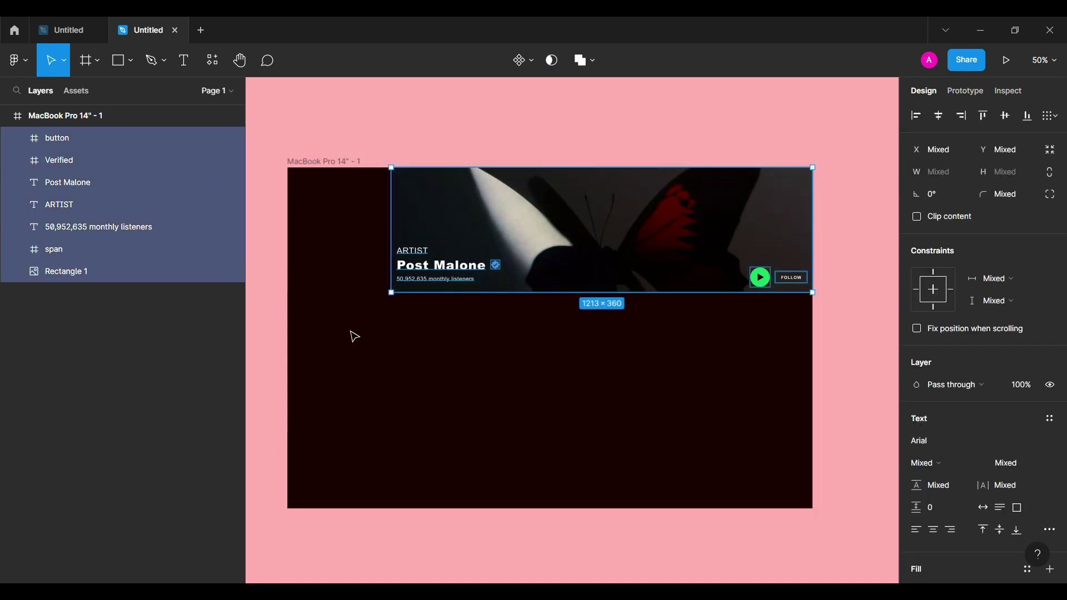
key(ctrl+g)
key(r)
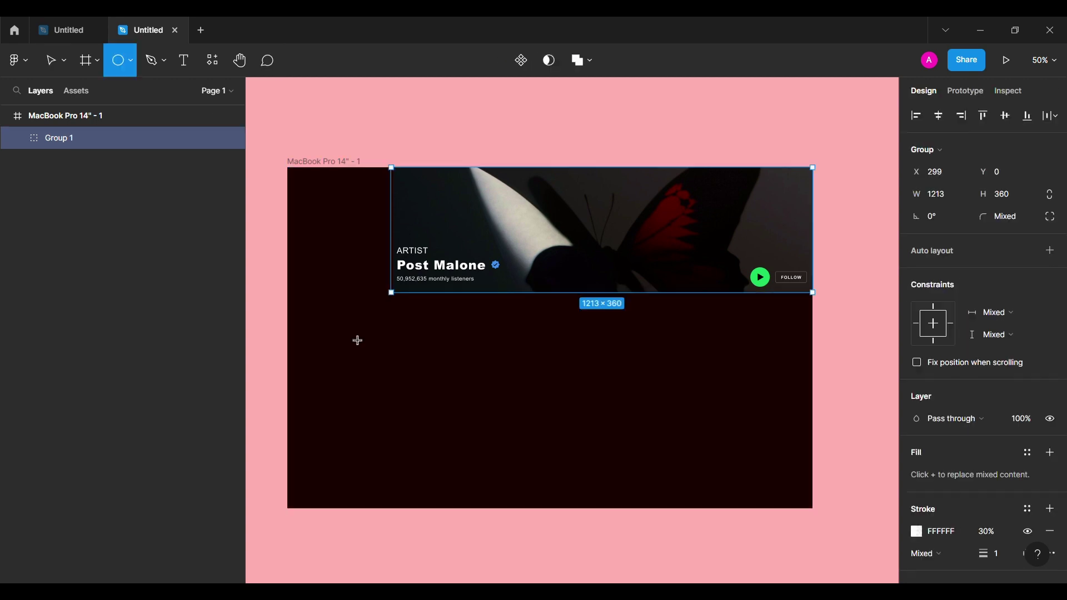
key(v)
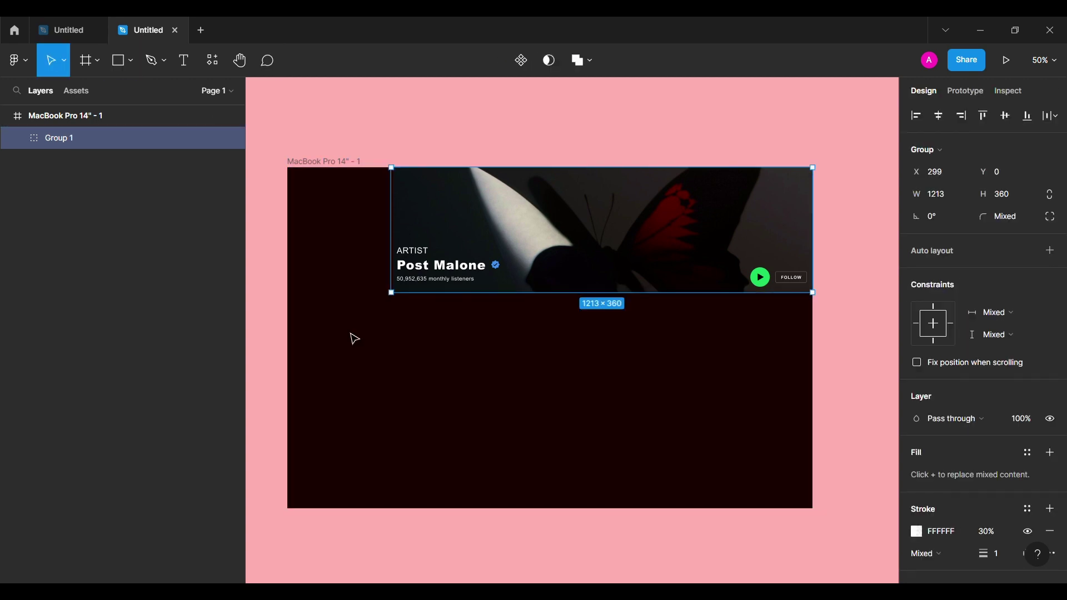
Step: Rename the new group to 'Cover art'
double_click(65, 143)
text(er a)
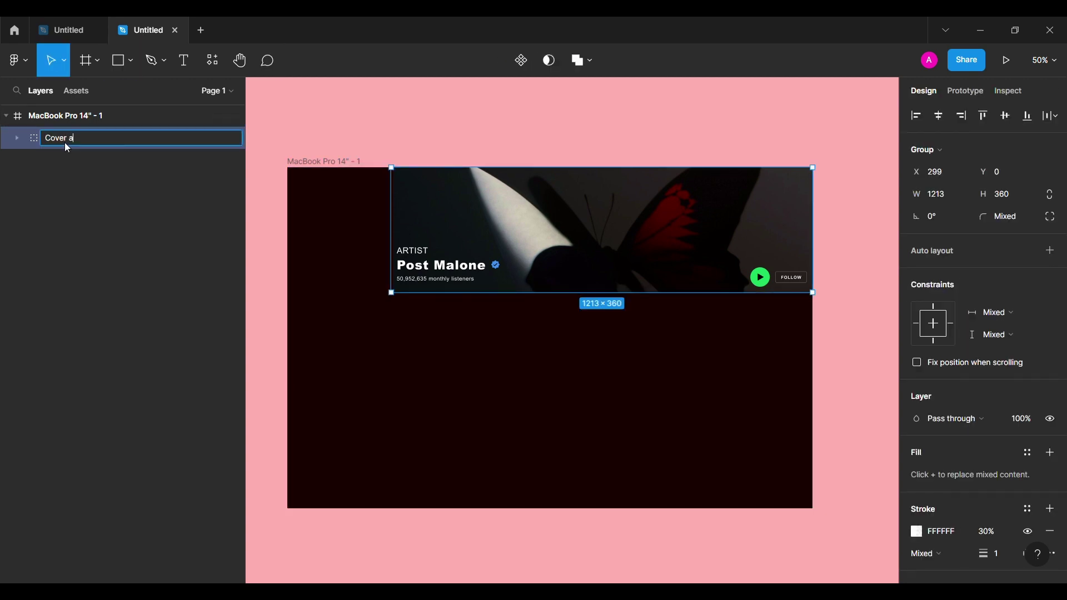
text(rt)
key(Return)
click(423, 448)
key(shift+0)
scroll(326, 287, down, 2)
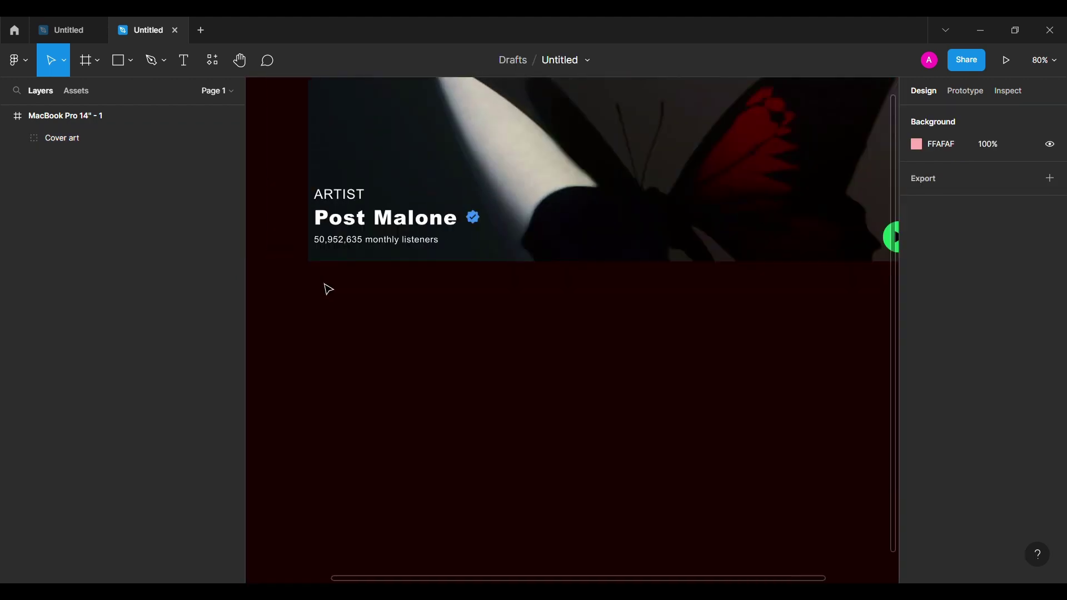
click(184, 60)
Step: Add a 'Popular' label below the banner with line height 24
click(385, 301)
text(Popul)
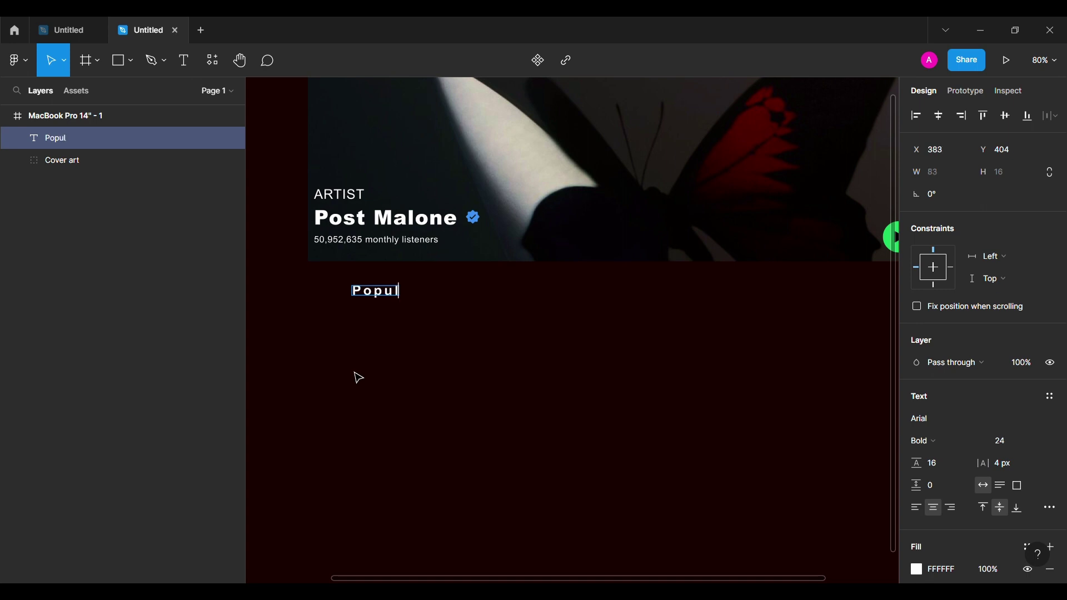
text(ar)
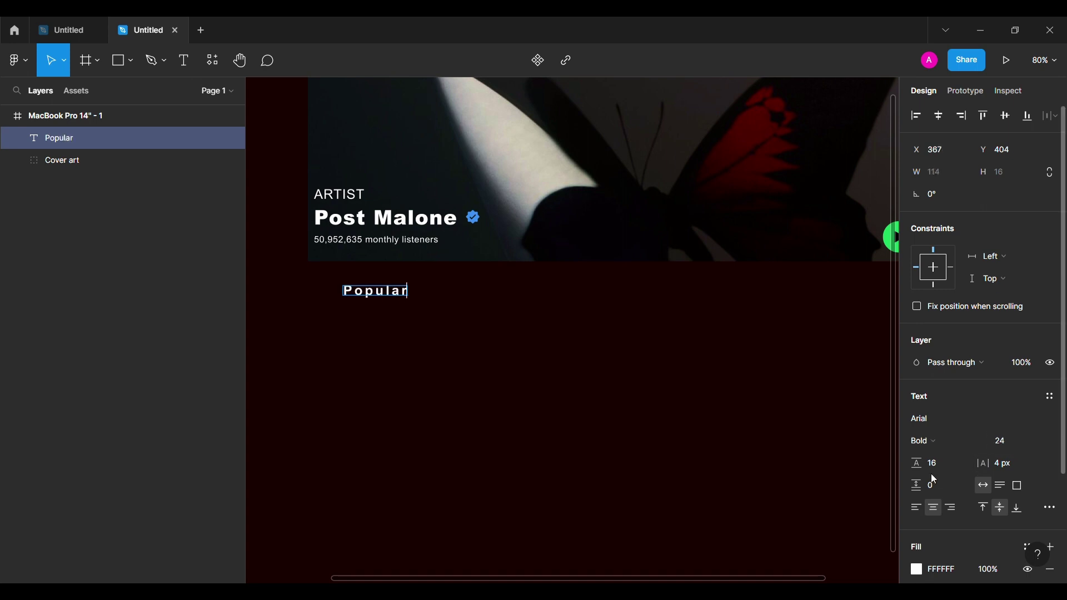
key(Escape)
click(931, 462)
text(24)
key(Return)
Step: Duplicate the label to the right as 'Songs' and 'Albums'
drag(389, 304, 481, 305)
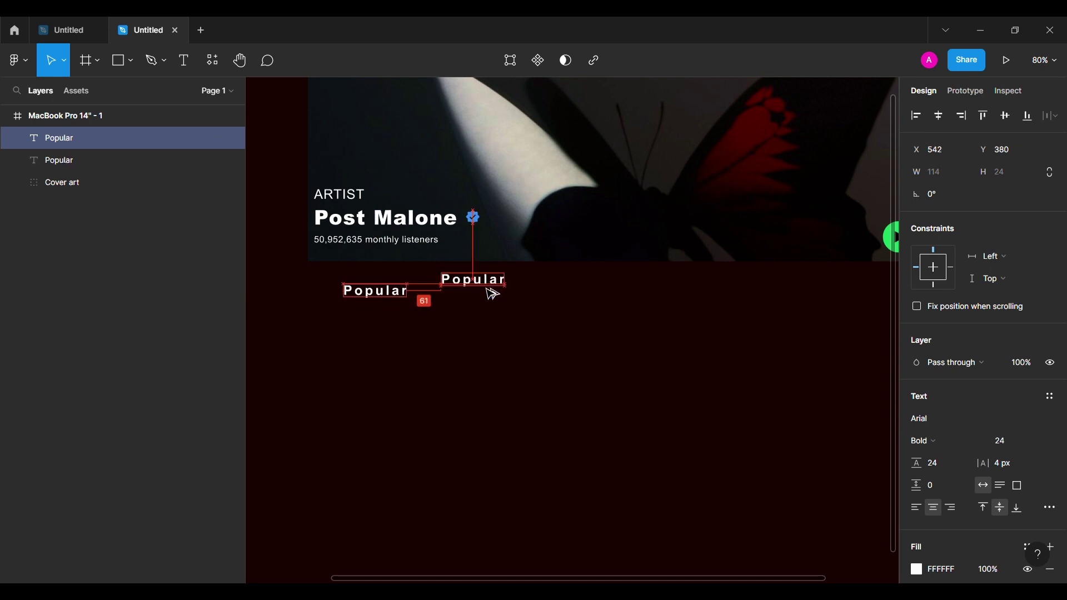
double_click(482, 303)
text(Songs)
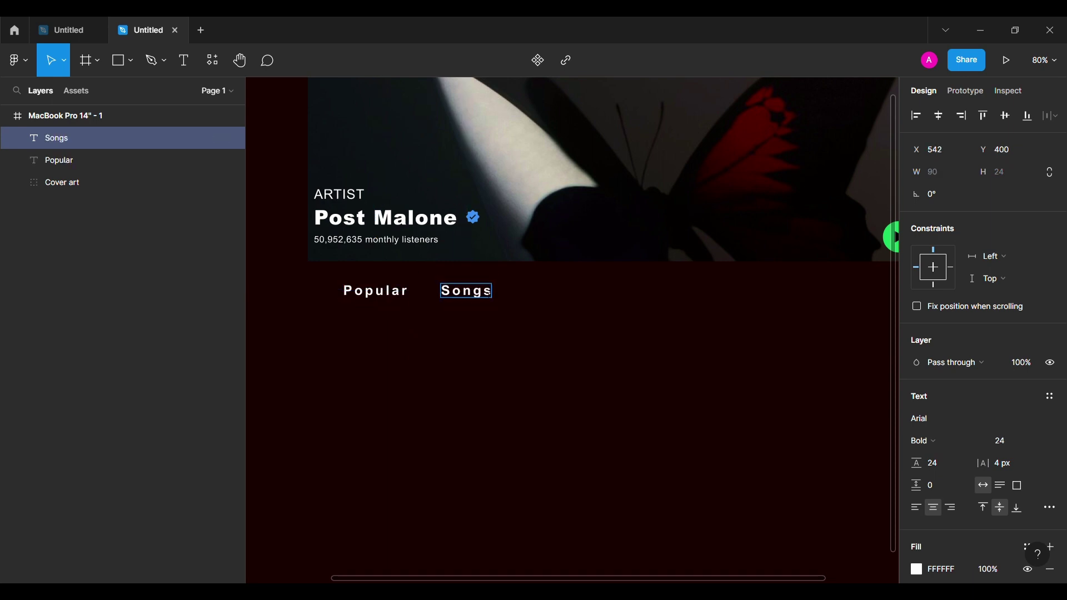
key(Escape)
drag(471, 295, 543, 295)
double_click(536, 291)
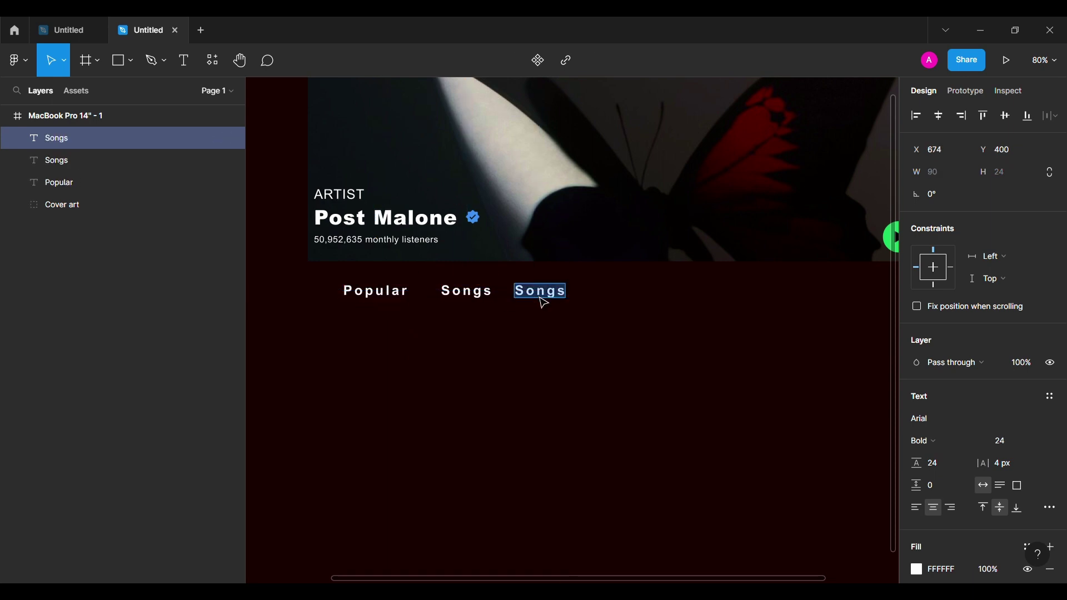
text(Albums)
key(Escape)
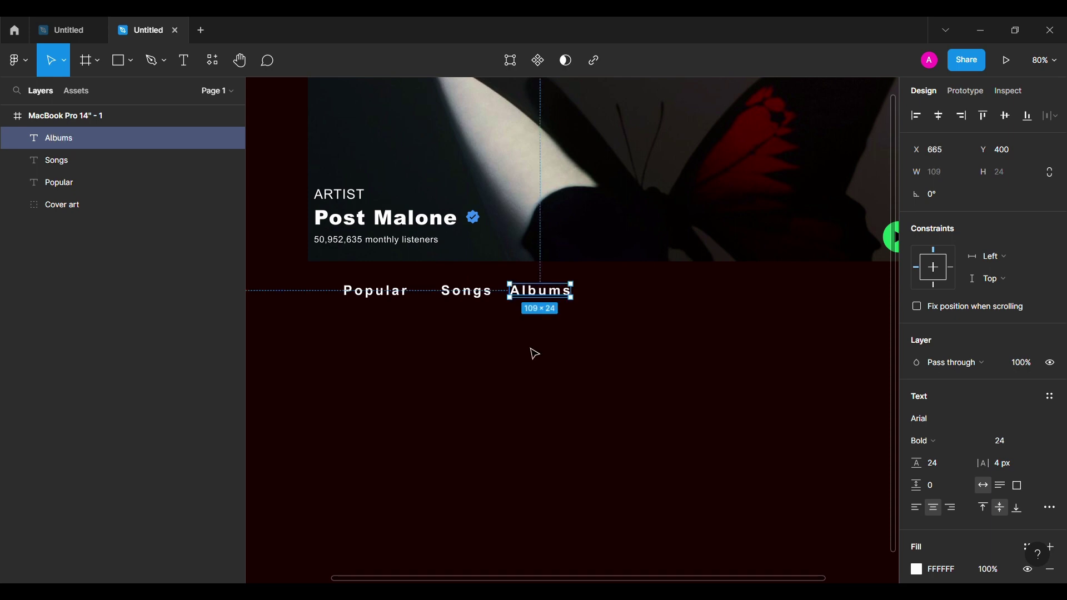
Step: Add 'Fans also like' and 'About' copies after Albums, and shift Popular up-left
drag(556, 300, 642, 300)
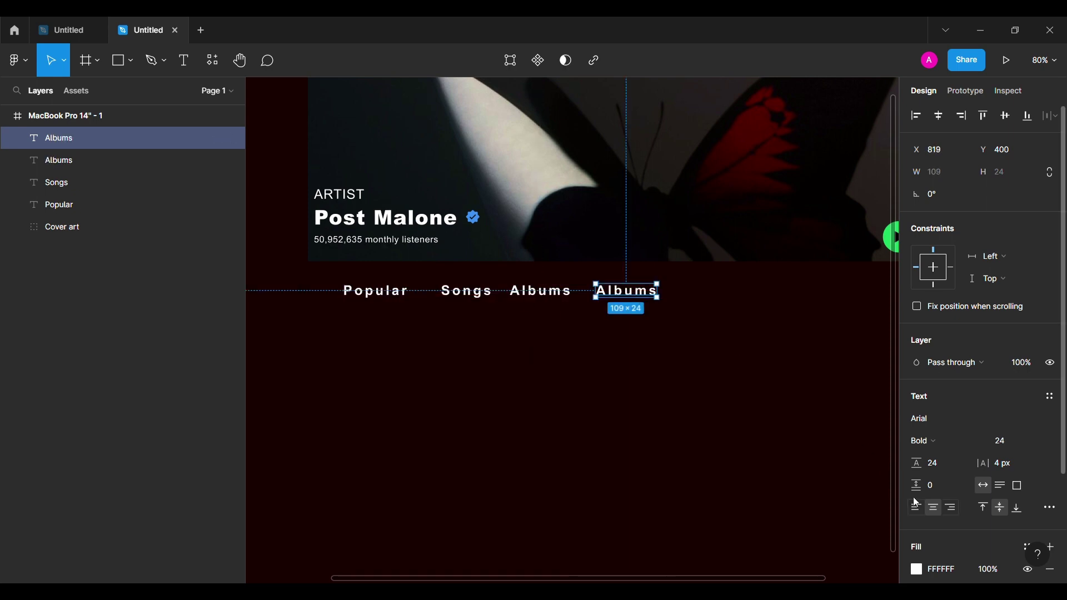
double_click(640, 299)
text(Fans also like)
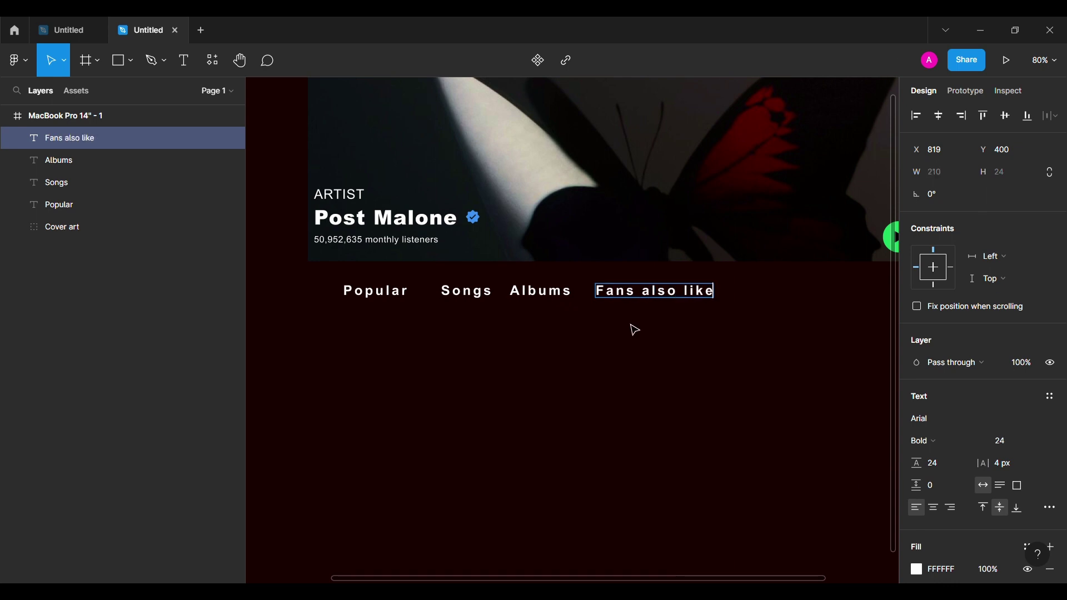
key(Escape)
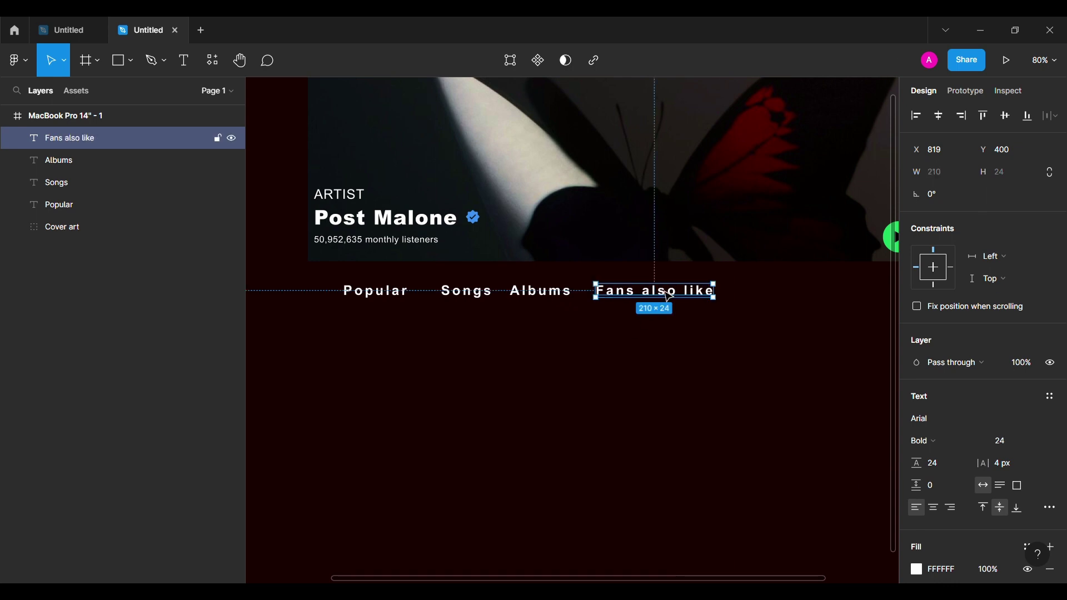
drag(656, 291, 791, 291)
double_click(789, 291)
text(About)
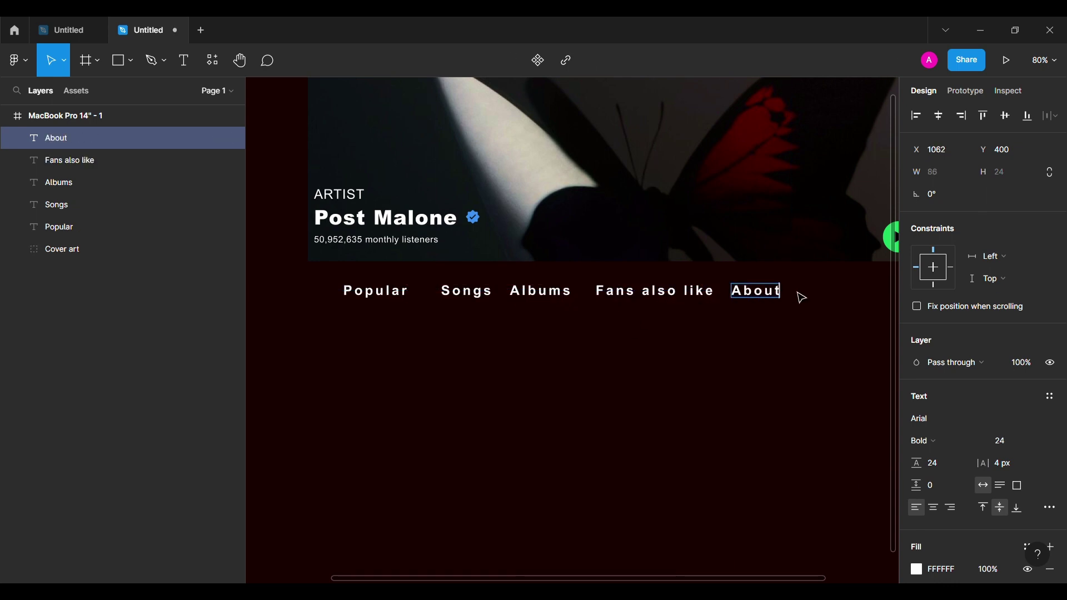
key(Escape)
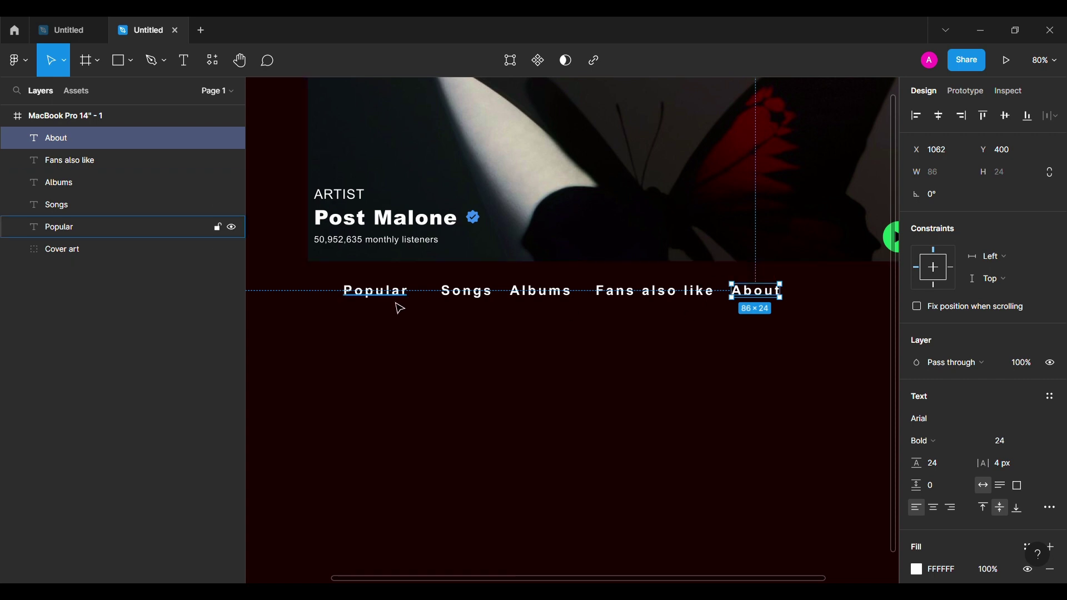
mouse_move(398, 304)
mouse_down()
mouse_move(383, 271)
mouse_move(358, 292)
mouse_up()
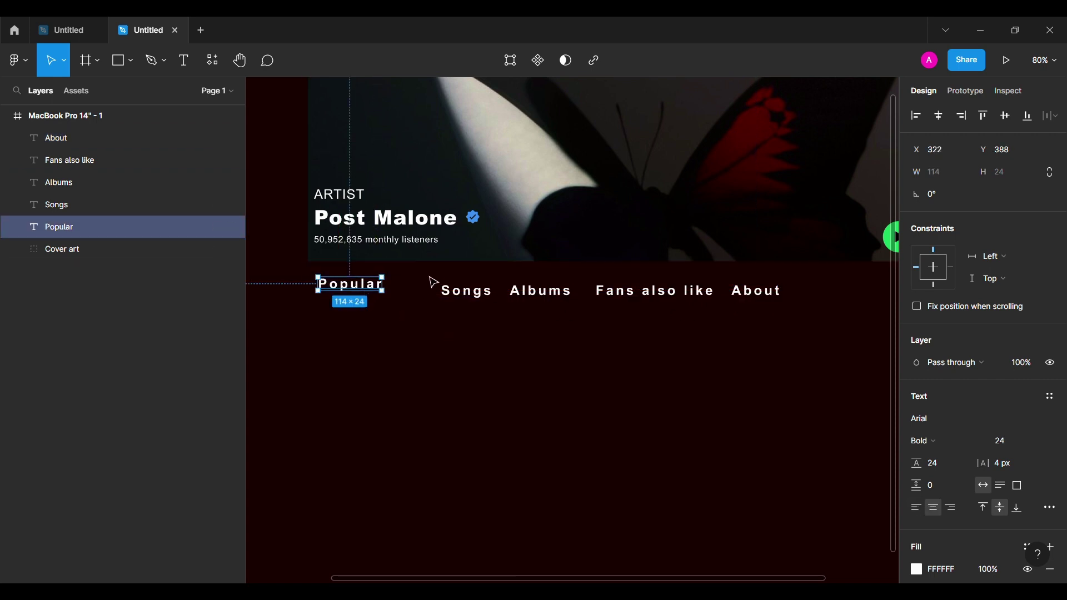
Step: Align the Popular, Songs and Albums labels on one line below the banner
key(Up)
key(Up)
key(Up)
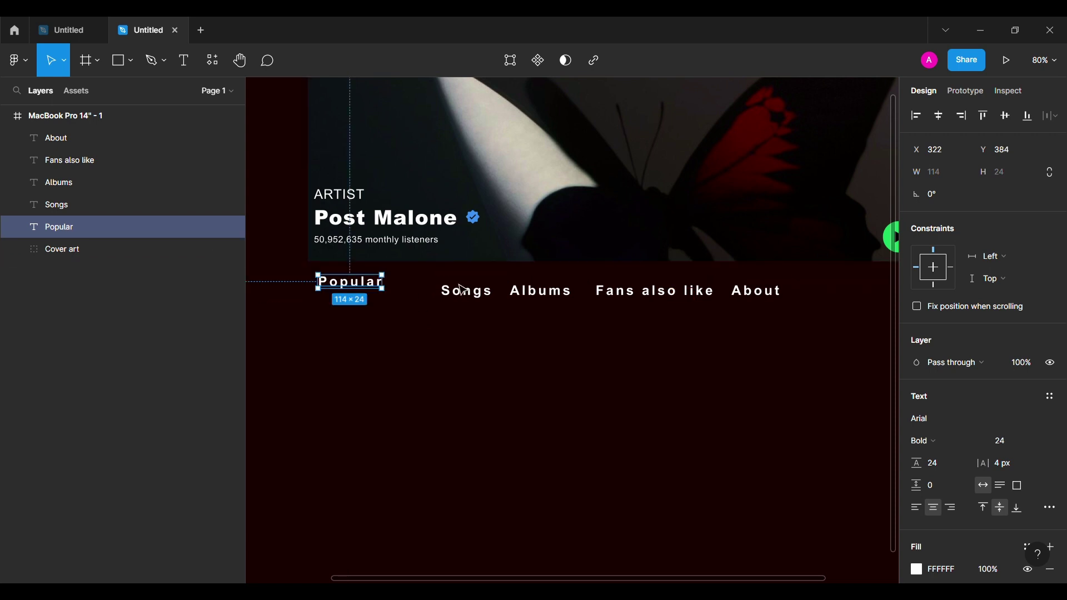
click(461, 290)
mouse_move(474, 291)
mouse_down()
mouse_move(440, 293)
mouse_move(443, 281)
mouse_up()
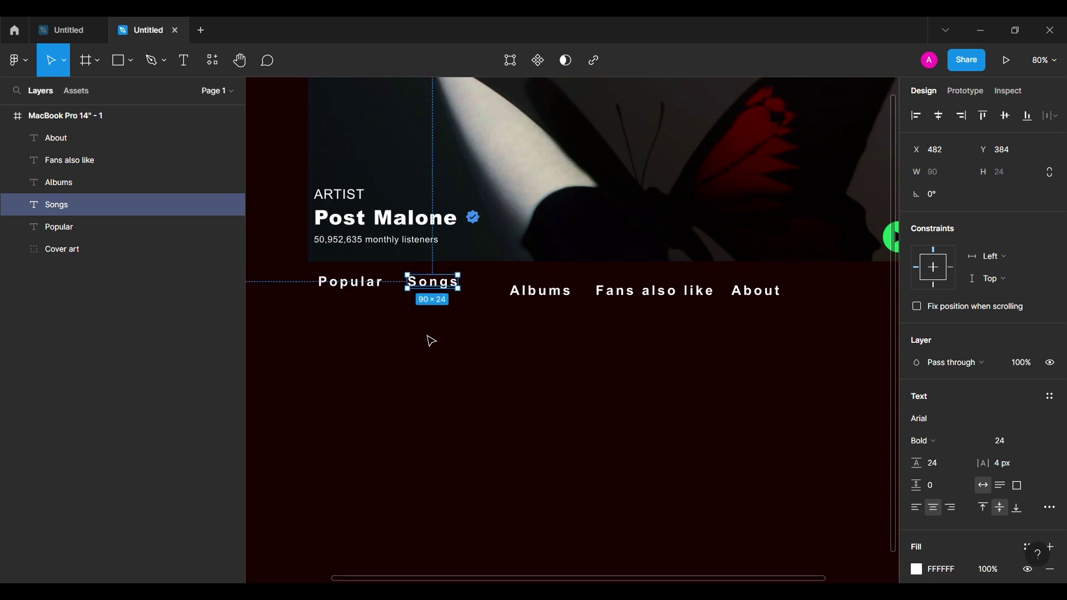
click(516, 290)
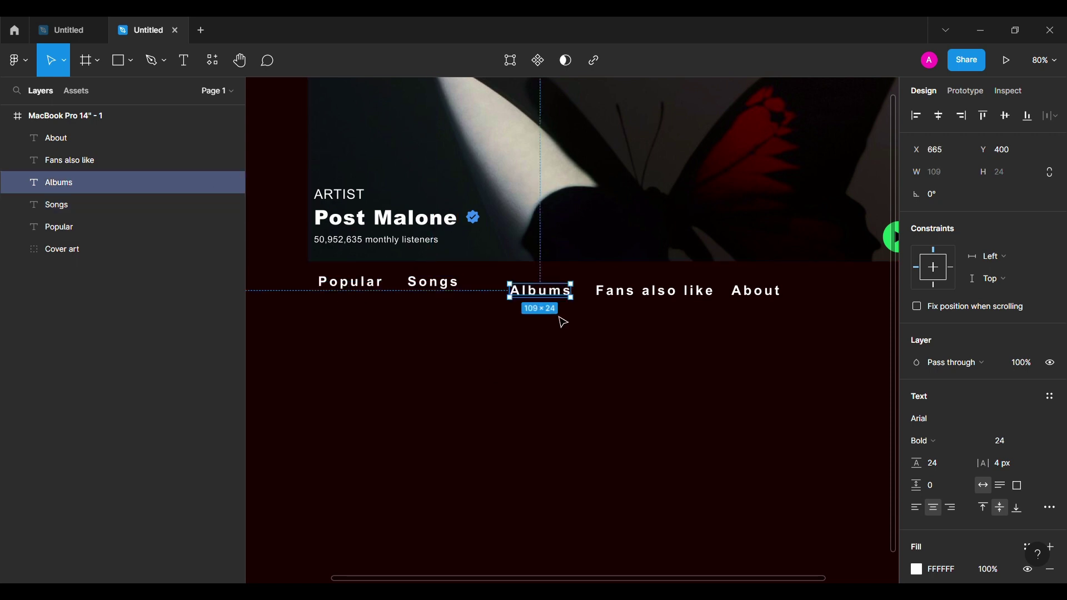
drag(549, 296, 523, 287)
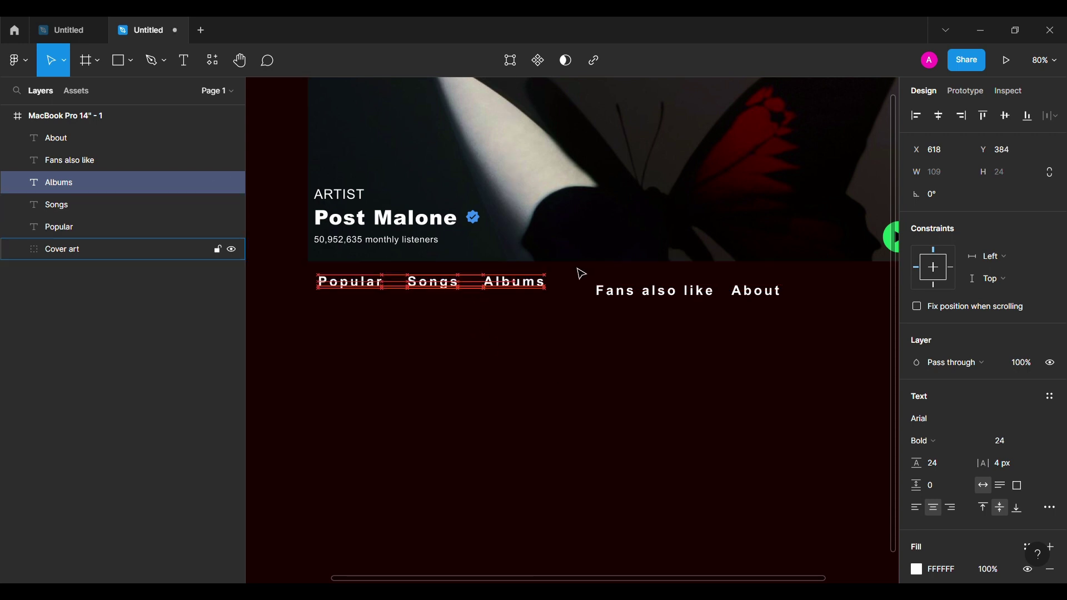
key(Down)
key(Down)
key(Down)
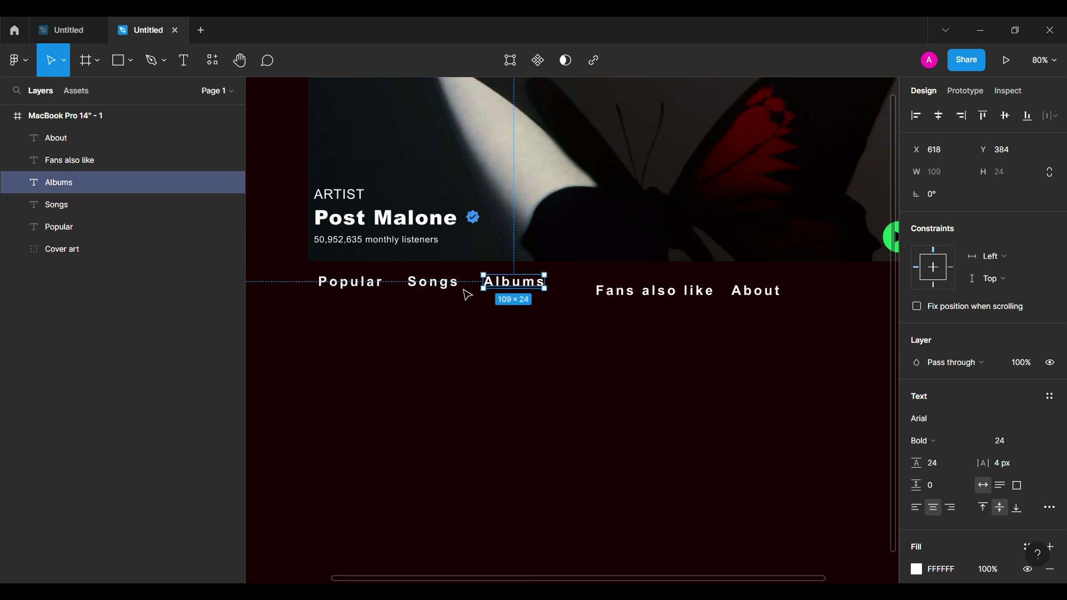
click(442, 289)
Step: Bring Fans also like and About into the row, tighten spacing, and fit the frame
click(639, 292)
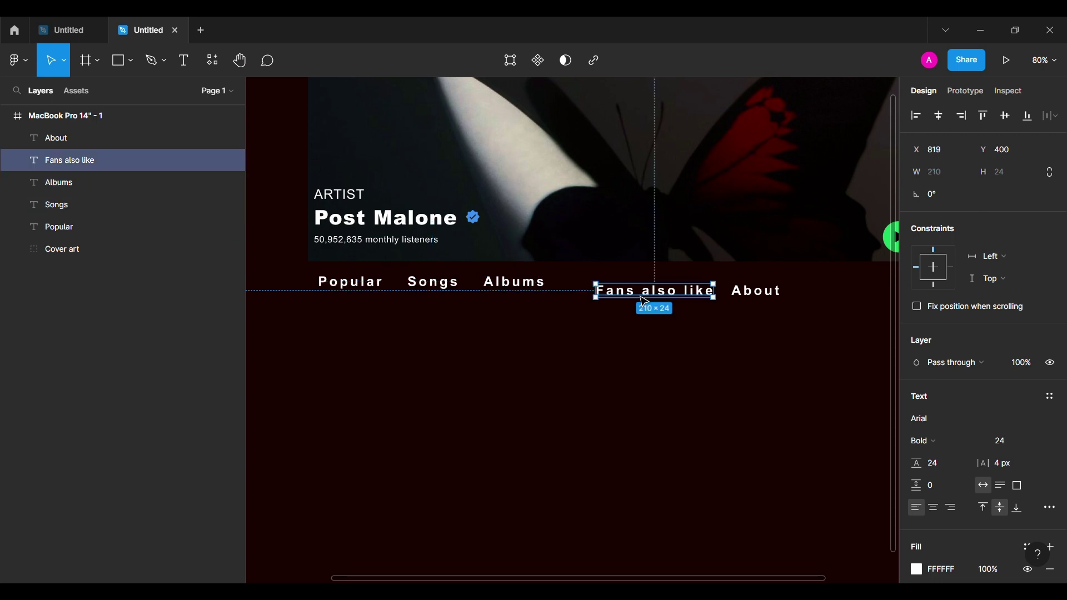
mouse_move(614, 291)
mouse_down()
mouse_move(633, 291)
mouse_move(607, 291)
mouse_up()
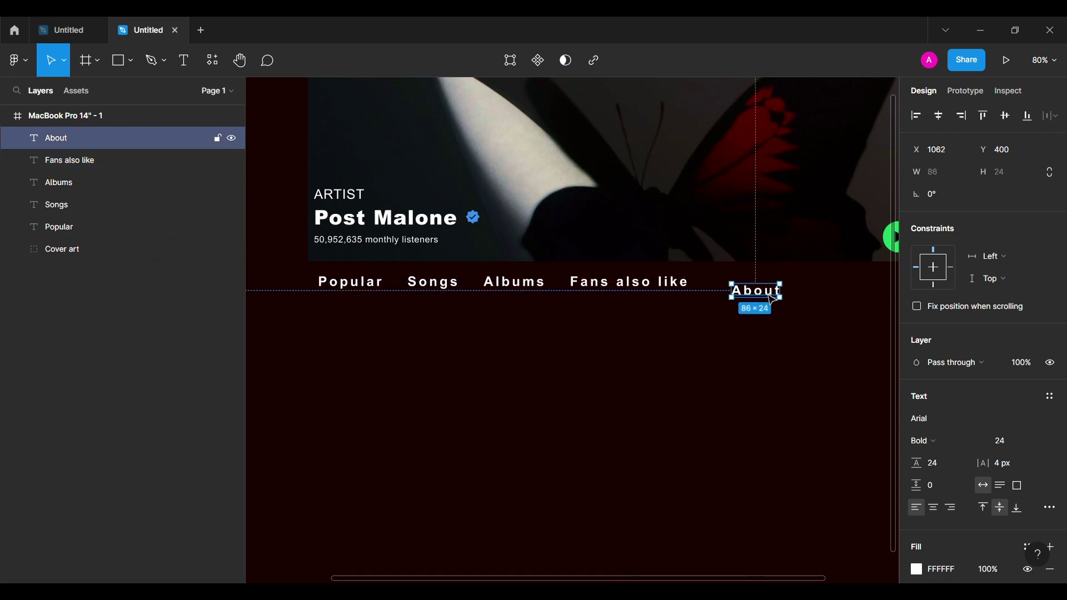
drag(766, 305, 769, 269)
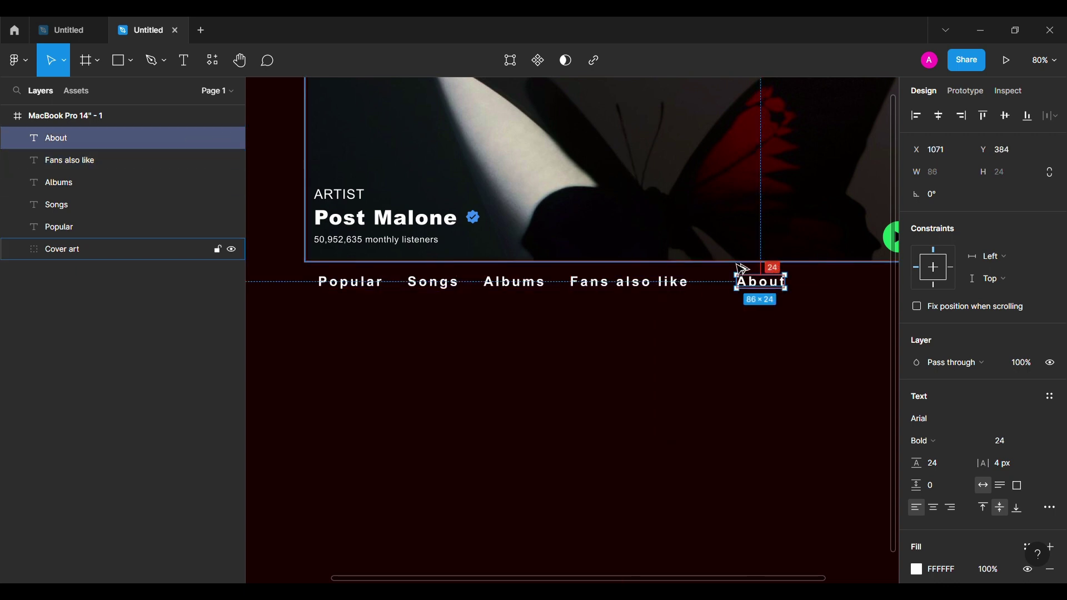
key(shift+Left)
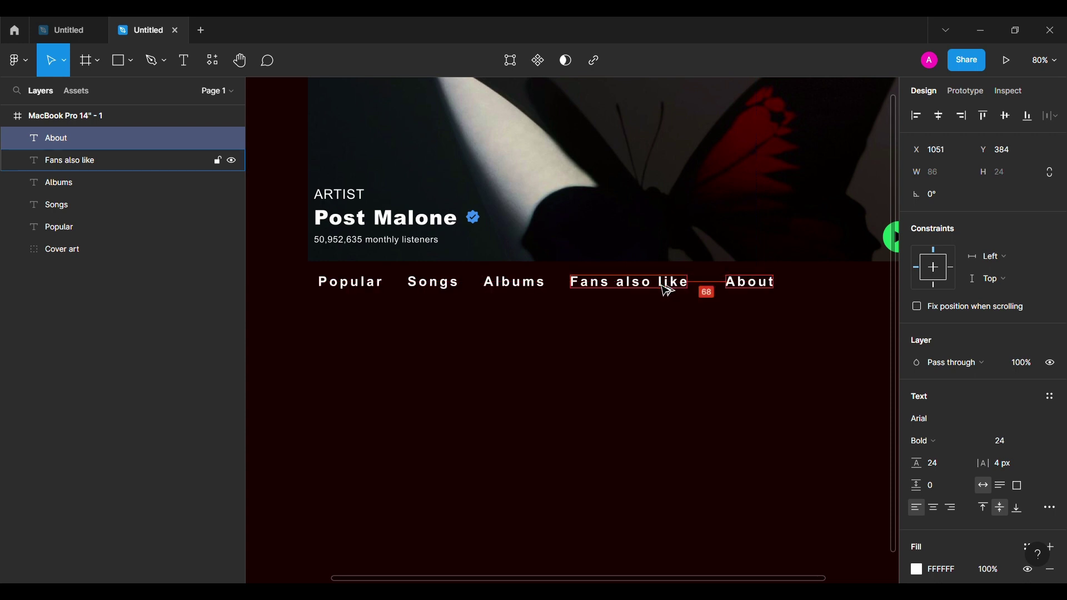
key(shift+Left)
key(shift+Left)
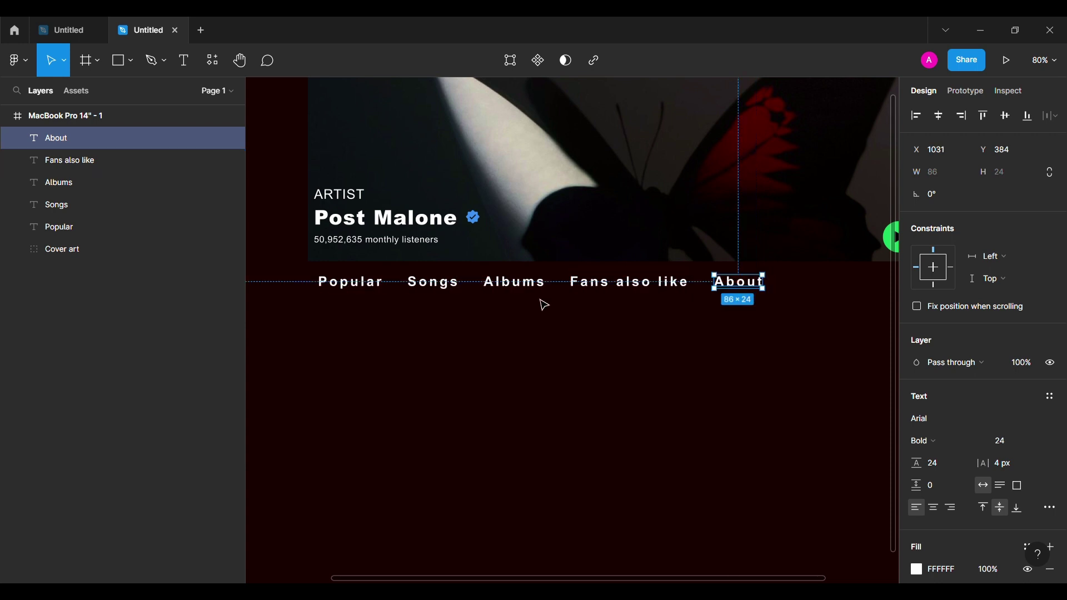
click(628, 284)
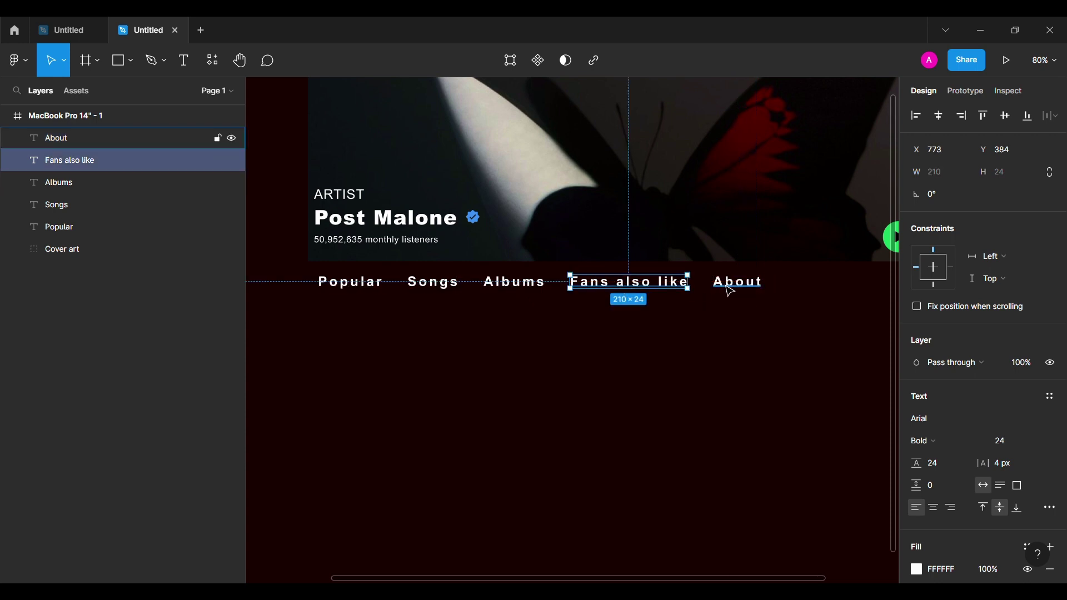
click(638, 374)
key(shift+1)
Step: Wrap Popular, Songs, Albums, Fans also like and About each in an auto layout frame
click(58, 227)
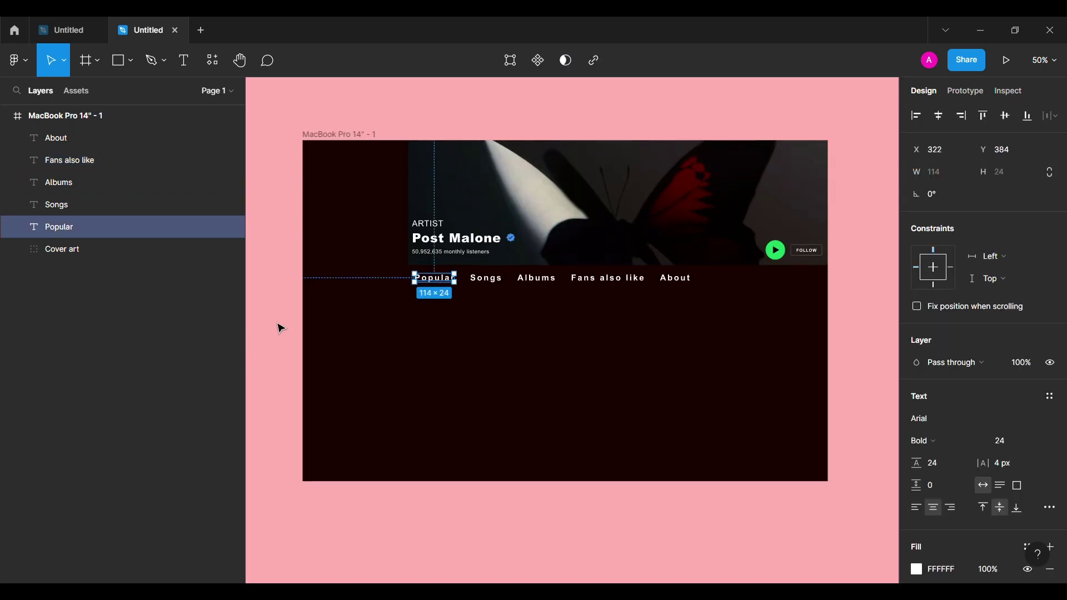
right_click(50, 233)
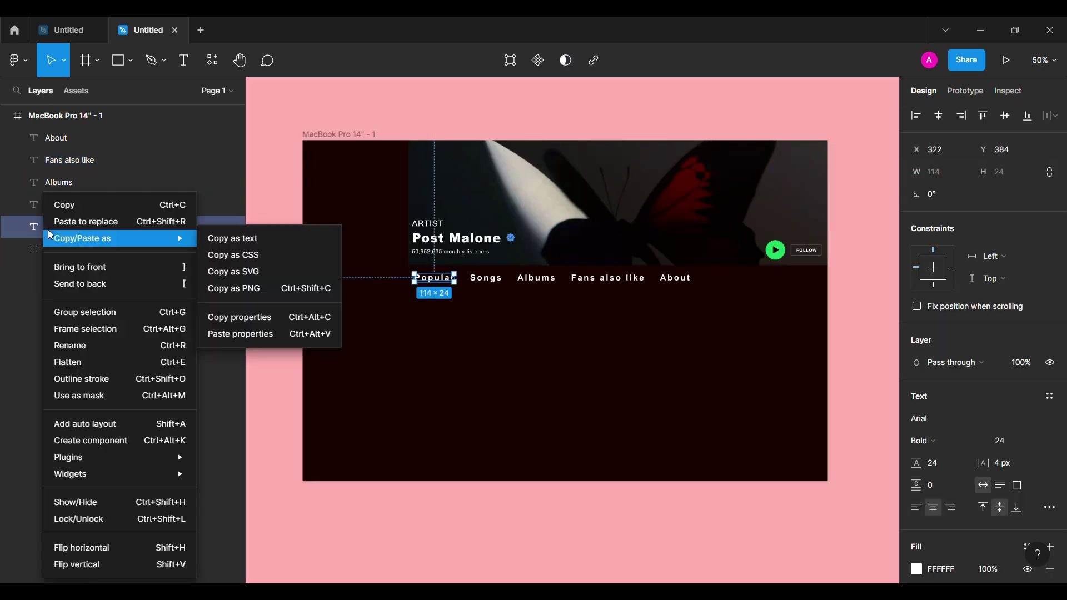
click(132, 418)
click(68, 206)
key(shift+a)
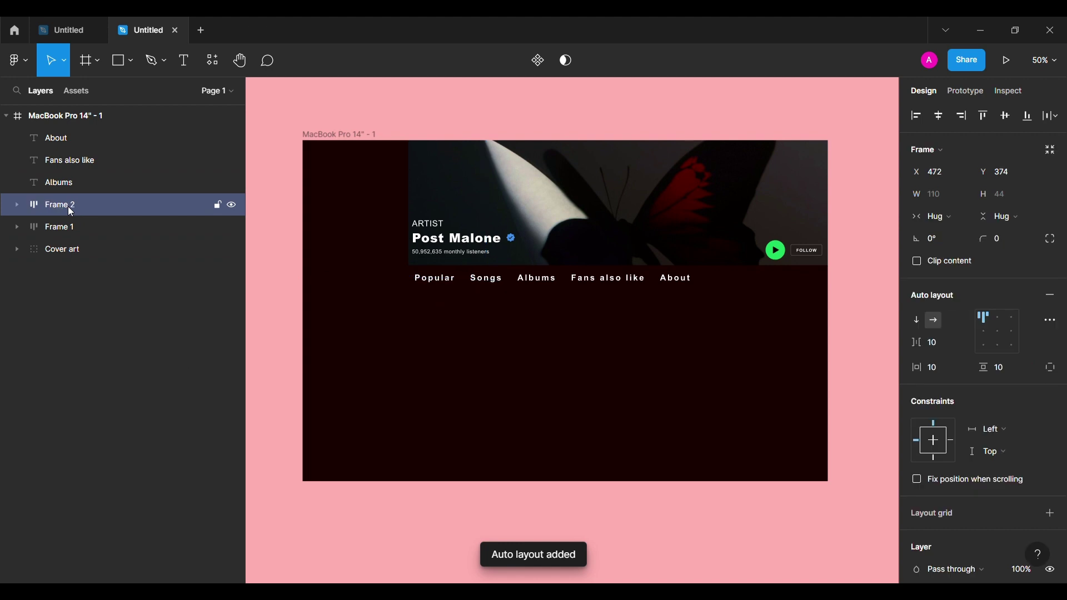
click(69, 190)
key(shift+a)
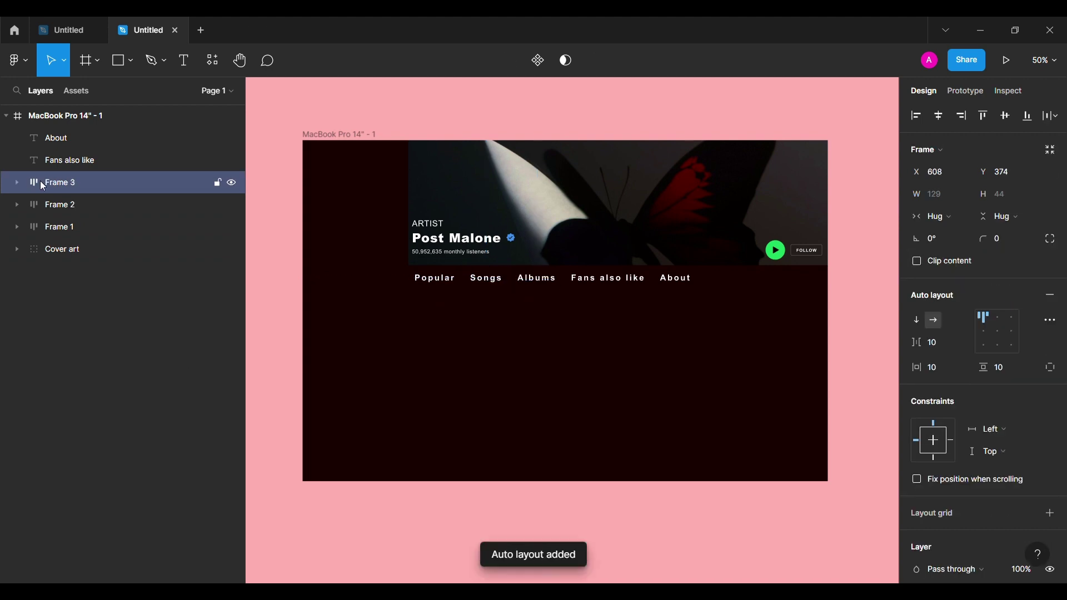
click(72, 160)
key(shift+a)
click(98, 138)
key(shift+a)
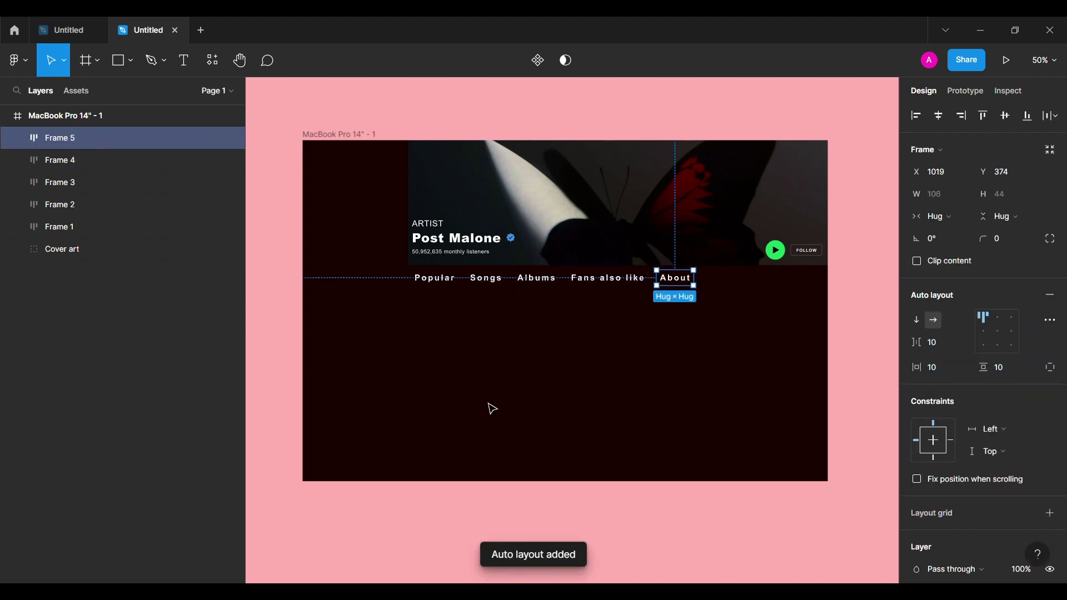
Step: Group the five nav frames into a layer named List and nudge it down slightly
click(82, 225)
shift+click(119, 200)
shift+click(132, 162)
shift+click(145, 139)
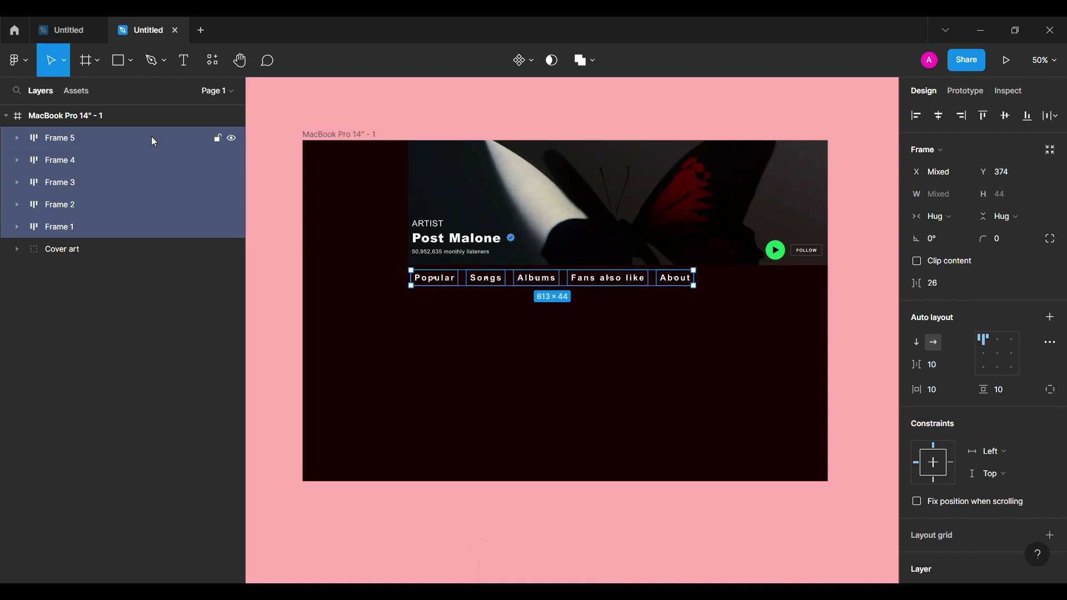
key(ctrl+g)
double_click(69, 142)
text(Lis)
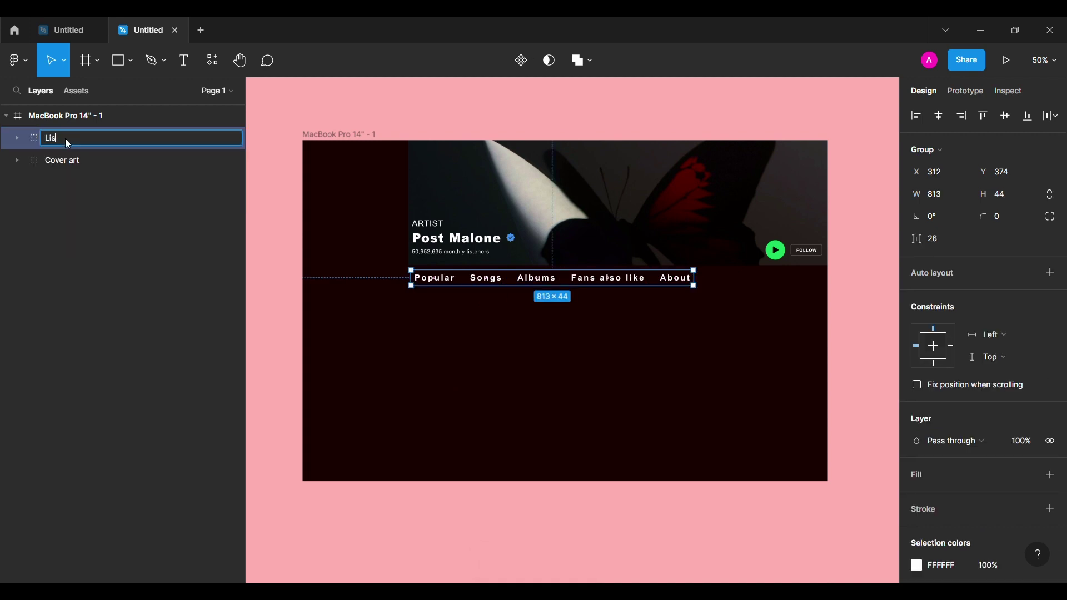
text(t)
key(Return)
drag(505, 271, 506, 273)
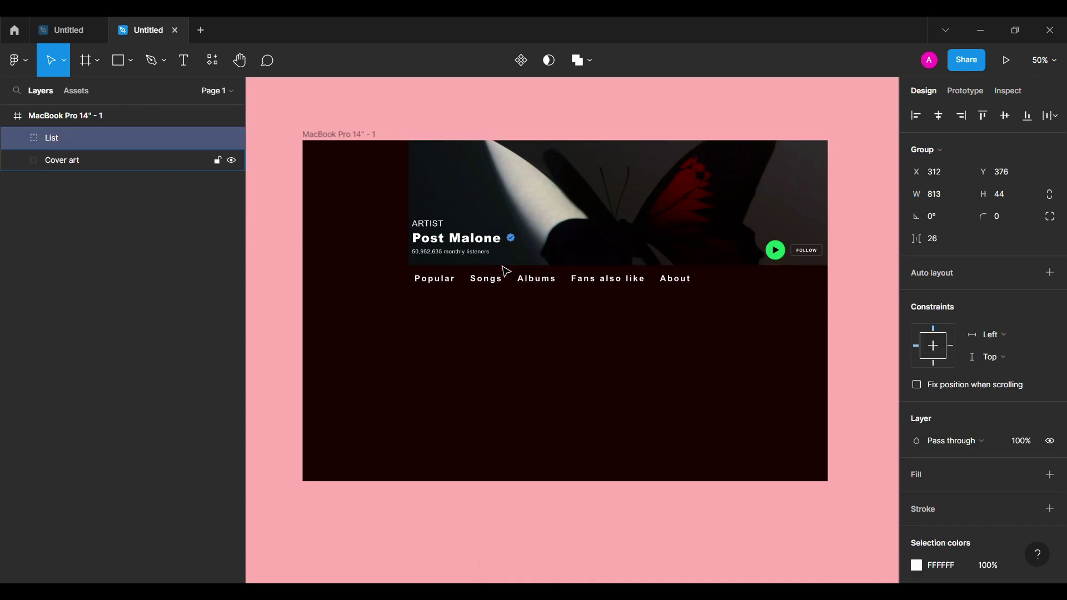
key(Escape)
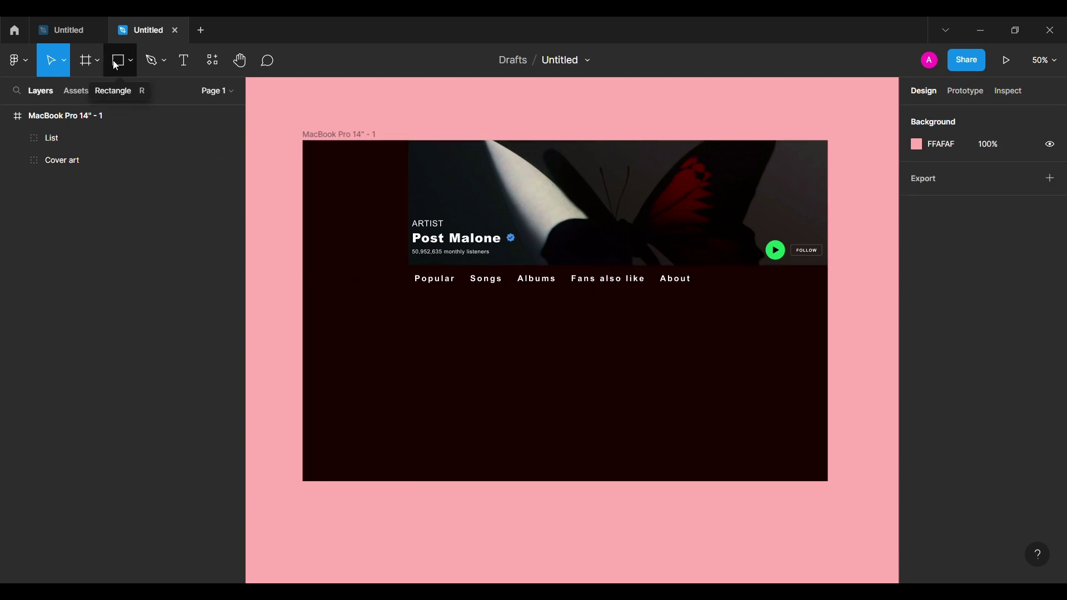
Step: Draw a 1213×538 rectangle filling the area just below the nav row
click(115, 65)
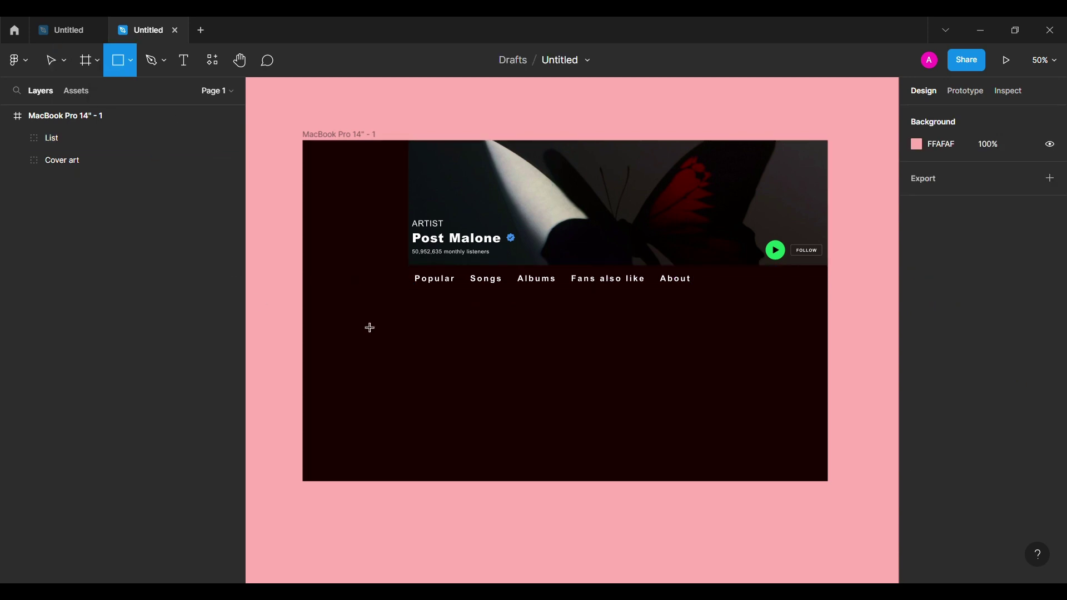
click(436, 343)
text(13)
key(Return)
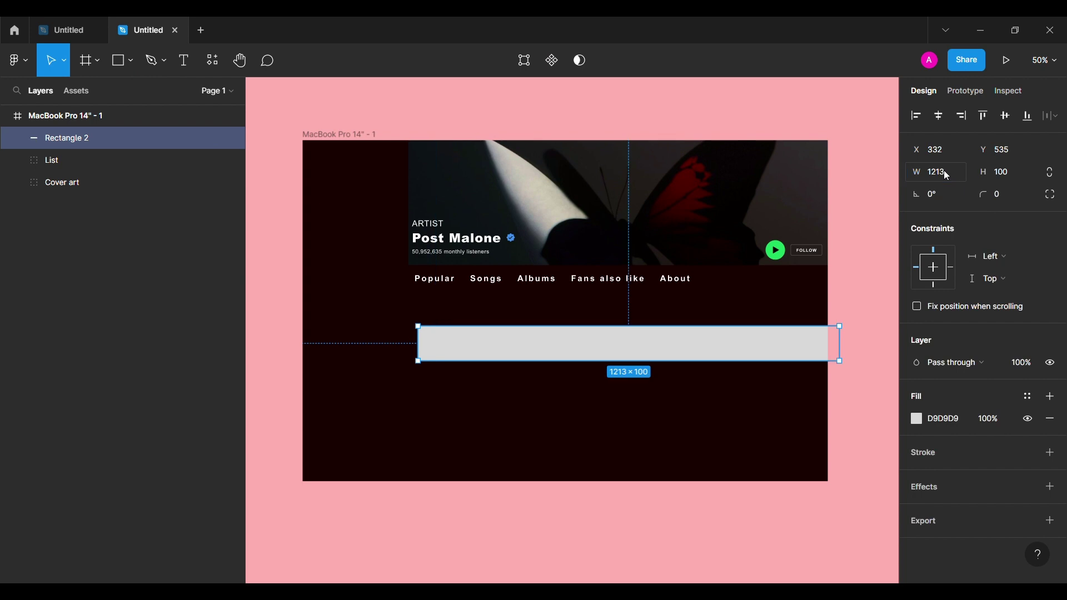
drag(699, 340, 691, 336)
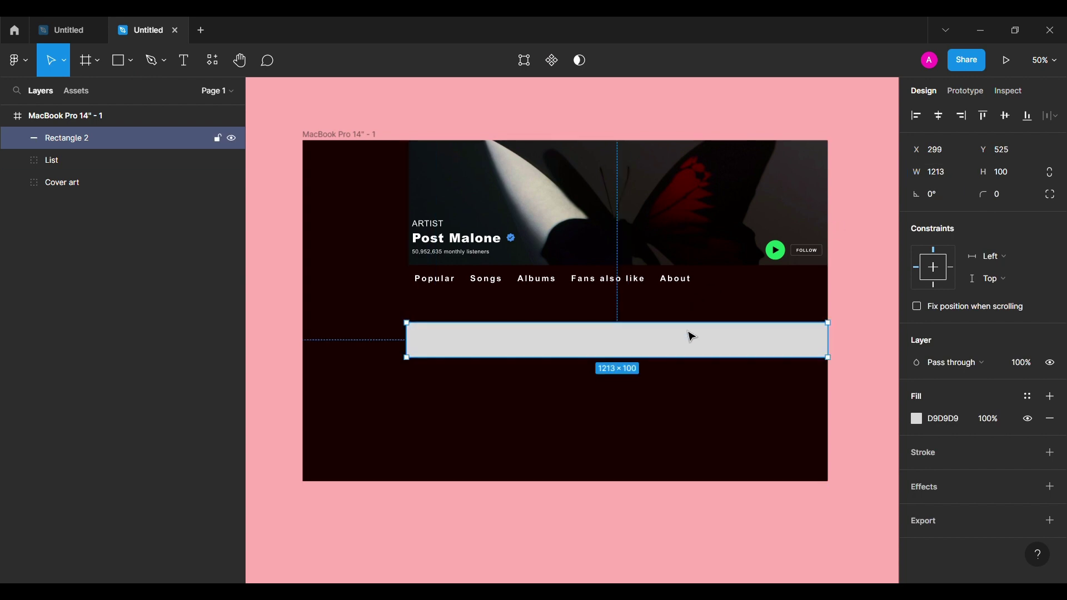
key(shift+Up)
key(shift+Up)
key(shift+Up)
key(shift+Up)
key(shift+Up)
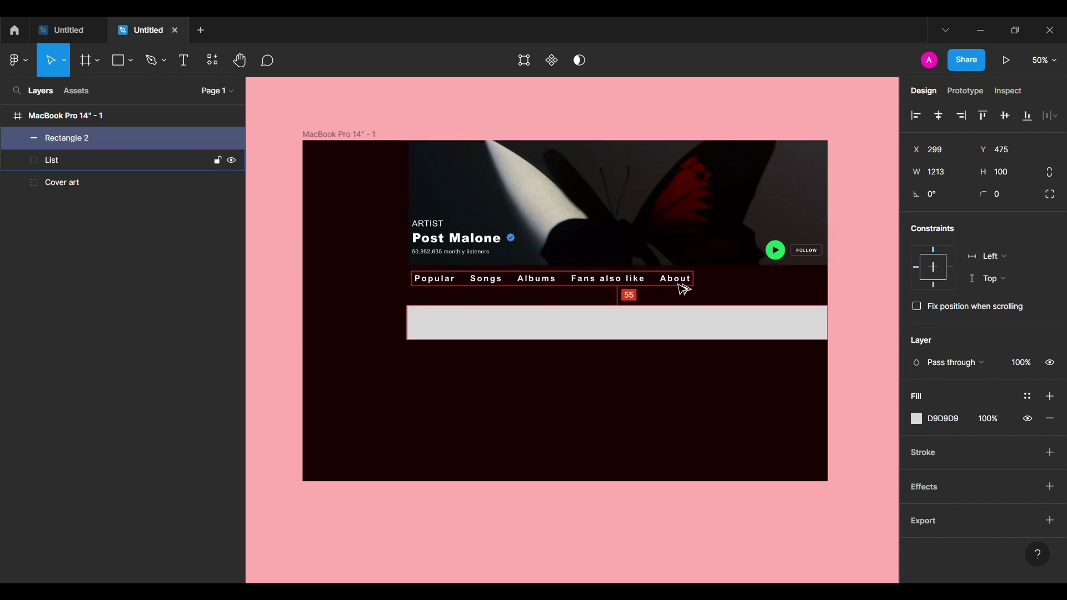
key(shift+Up)
key(shift+Up)
key(Up)
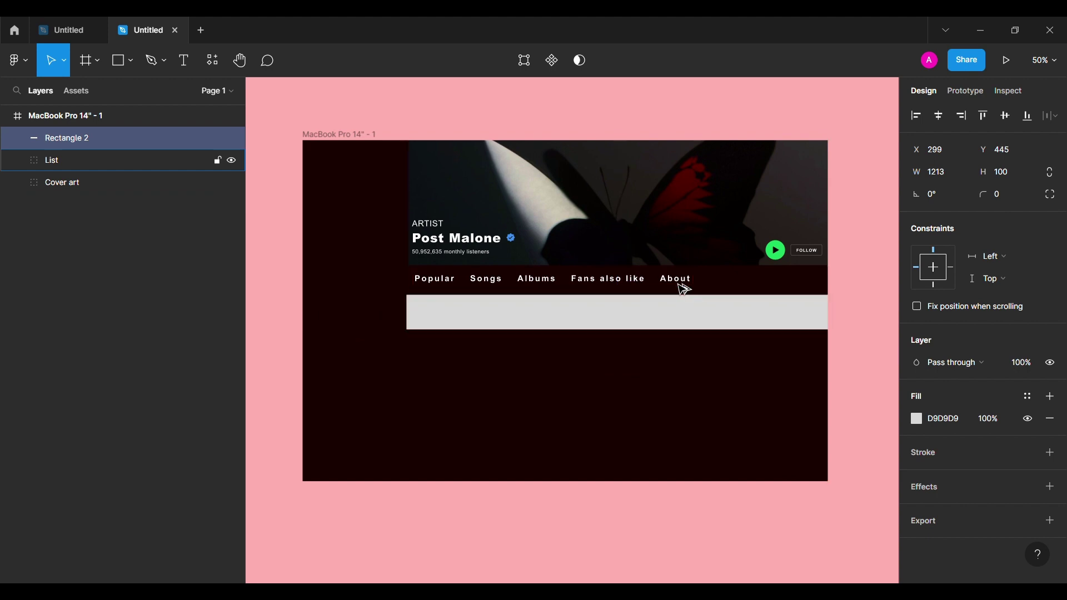
drag(663, 329, 677, 492)
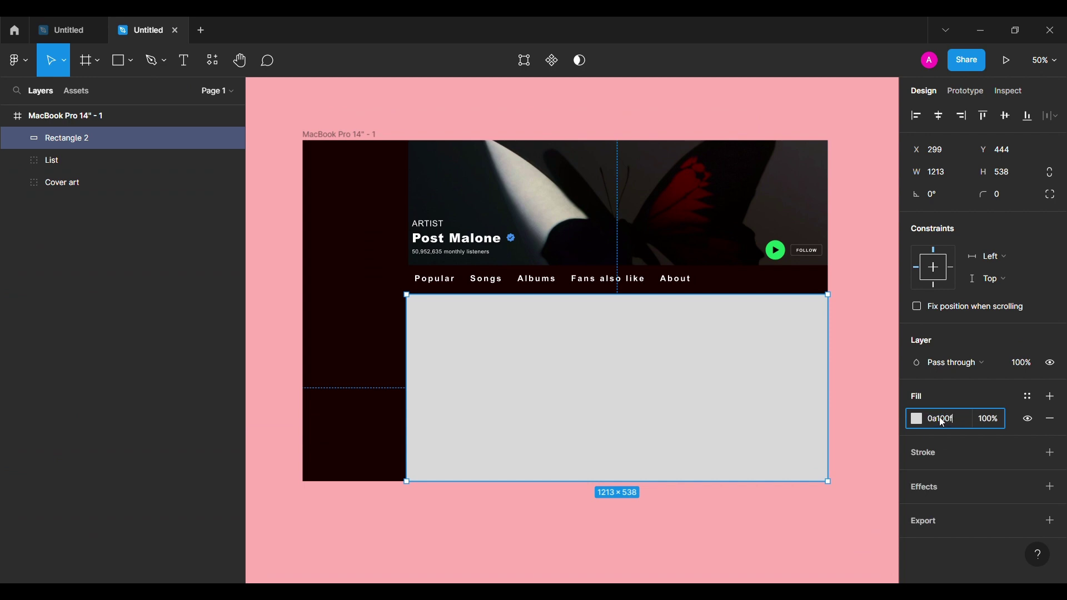
Step: Give the content rectangle a near-black 0A100F fill
key(Return)
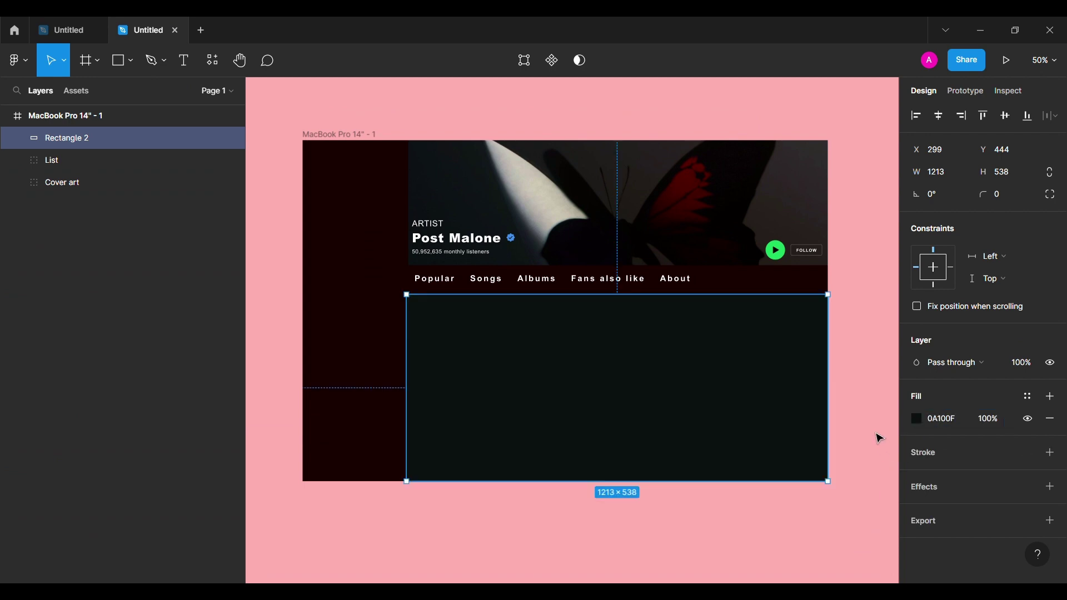
click(877, 435)
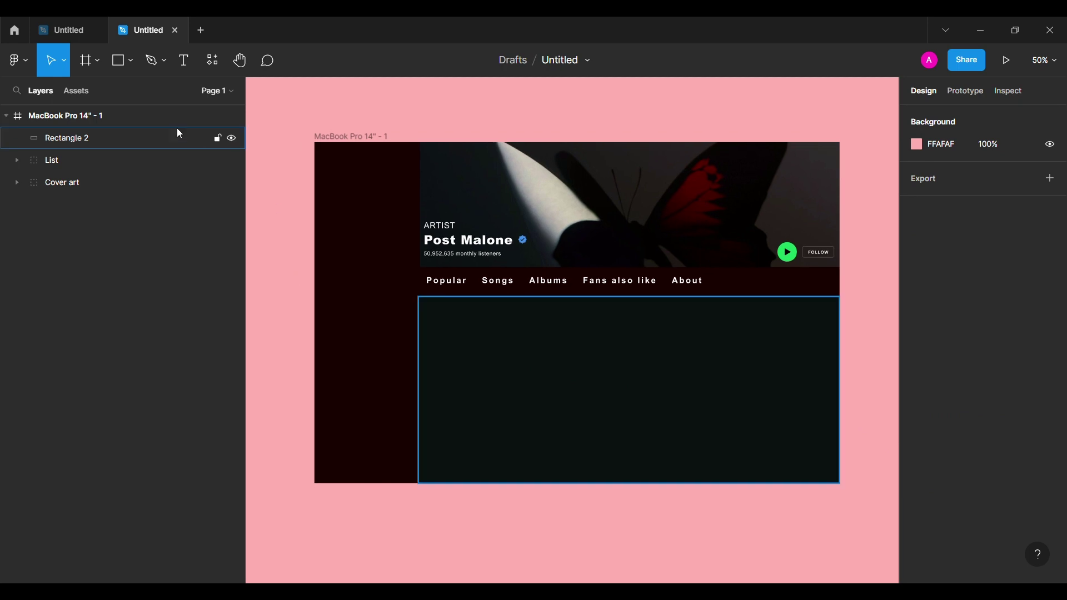
click(116, 61)
Step: Draw a 1440×80 rectangle along the bottom-left edge of the frame
click(400, 438)
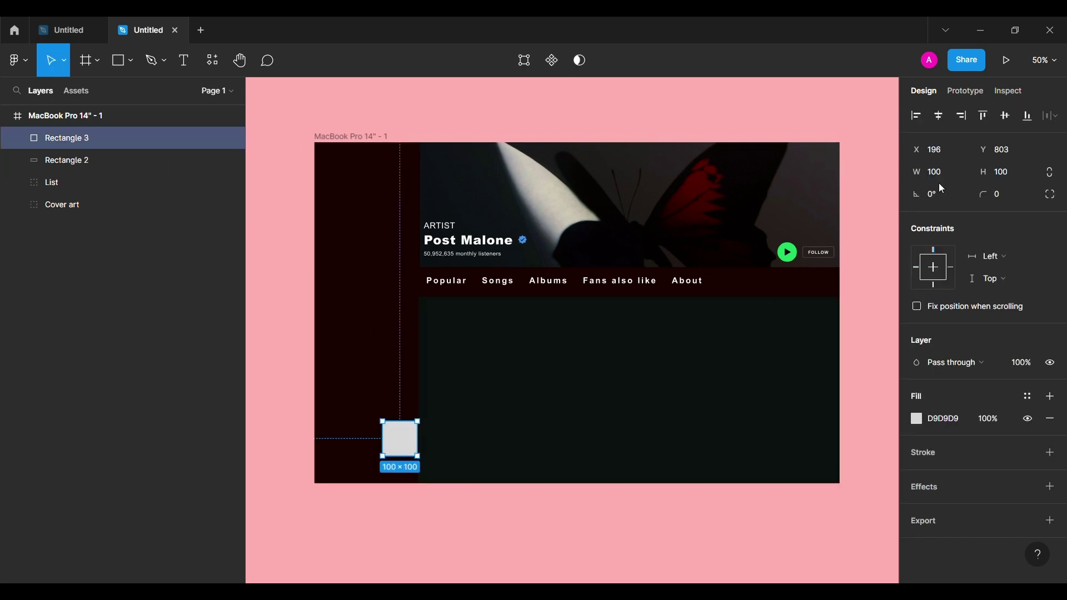
text(0)
click(1011, 173)
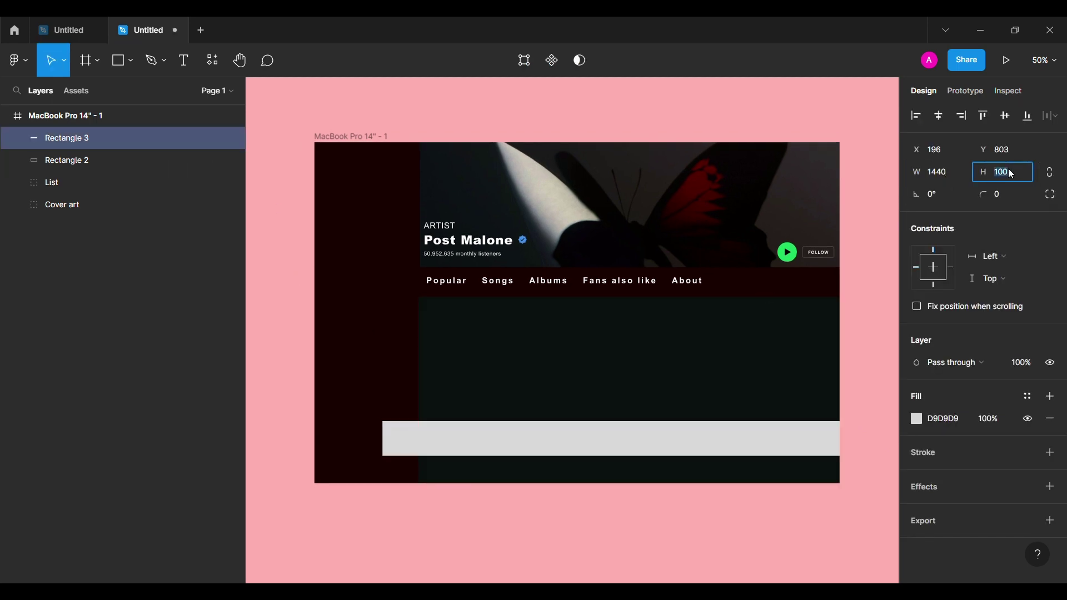
text(80)
key(Return)
drag(737, 445, 686, 472)
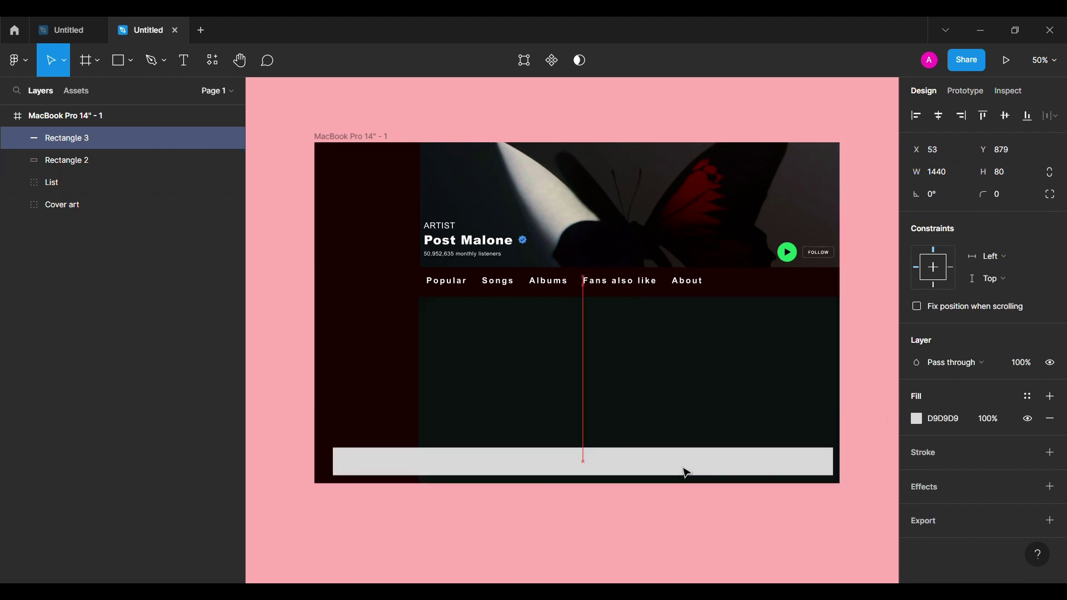
drag(686, 472, 679, 473)
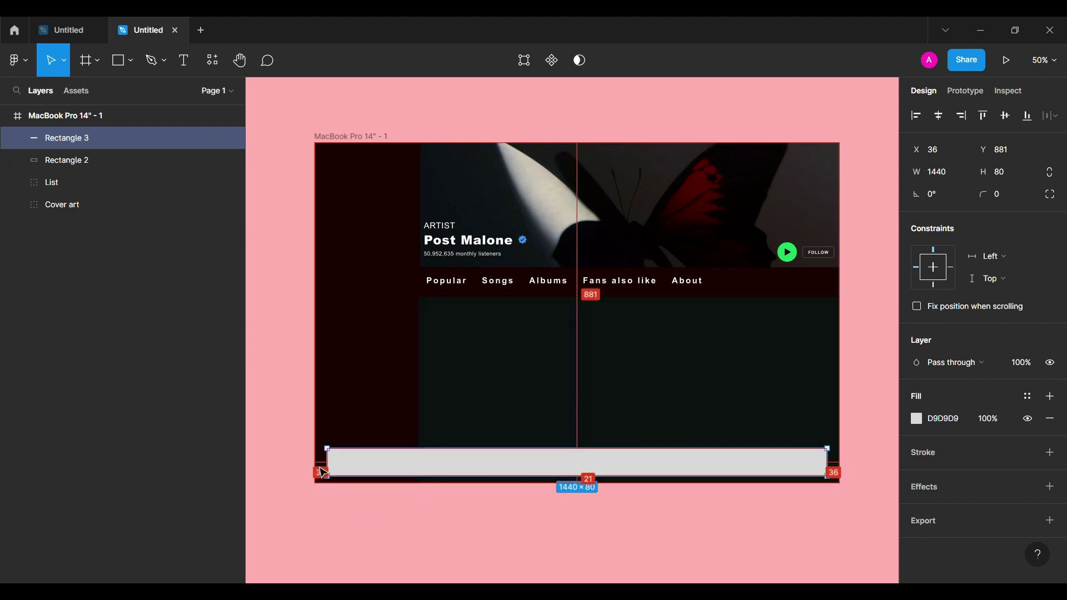
key(Up)
key(Up)
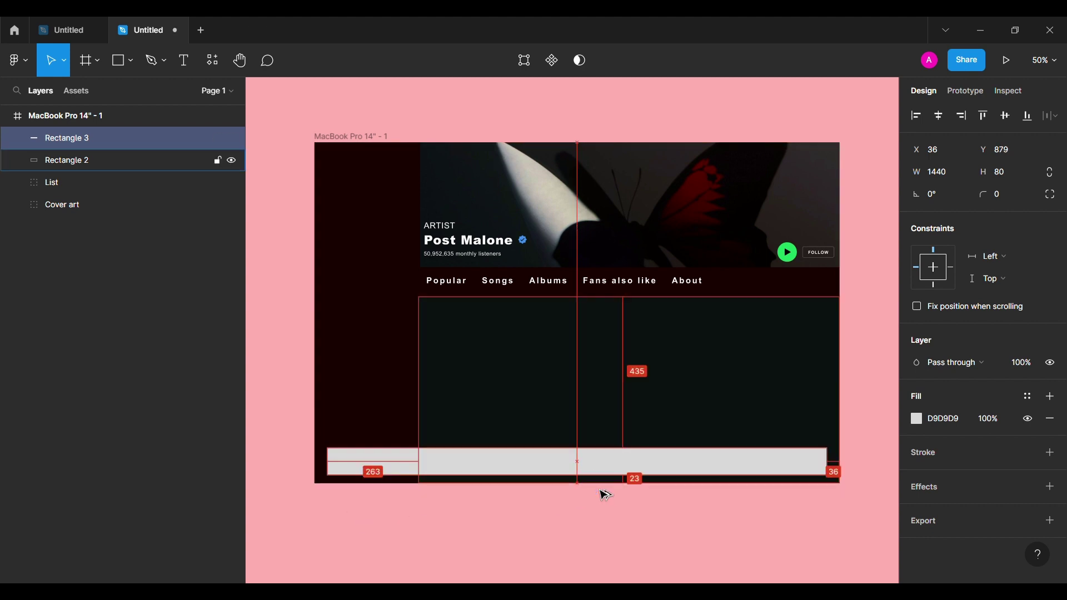
key(Up)
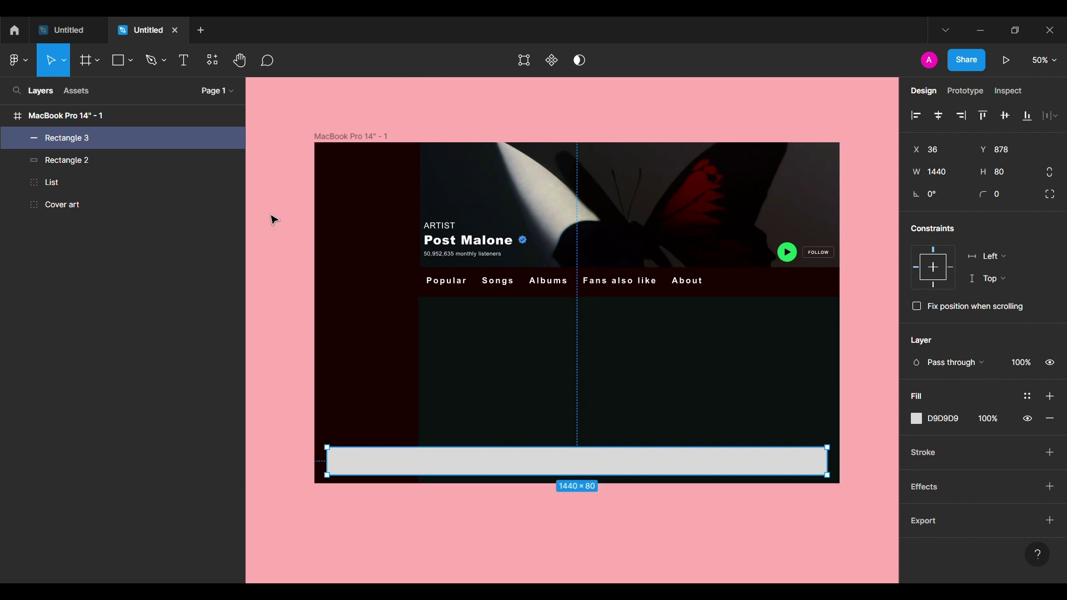
Step: Fill the bottom bar dark grey (1E1E1E) and fix its position when scrolling
click(632, 534)
click(651, 463)
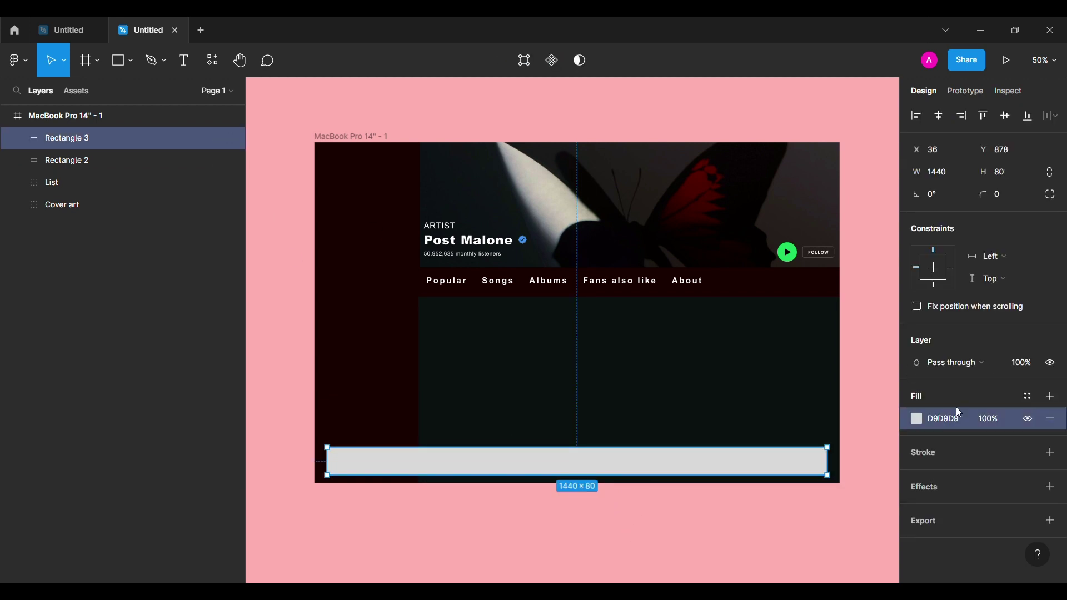
key(Return)
click(849, 542)
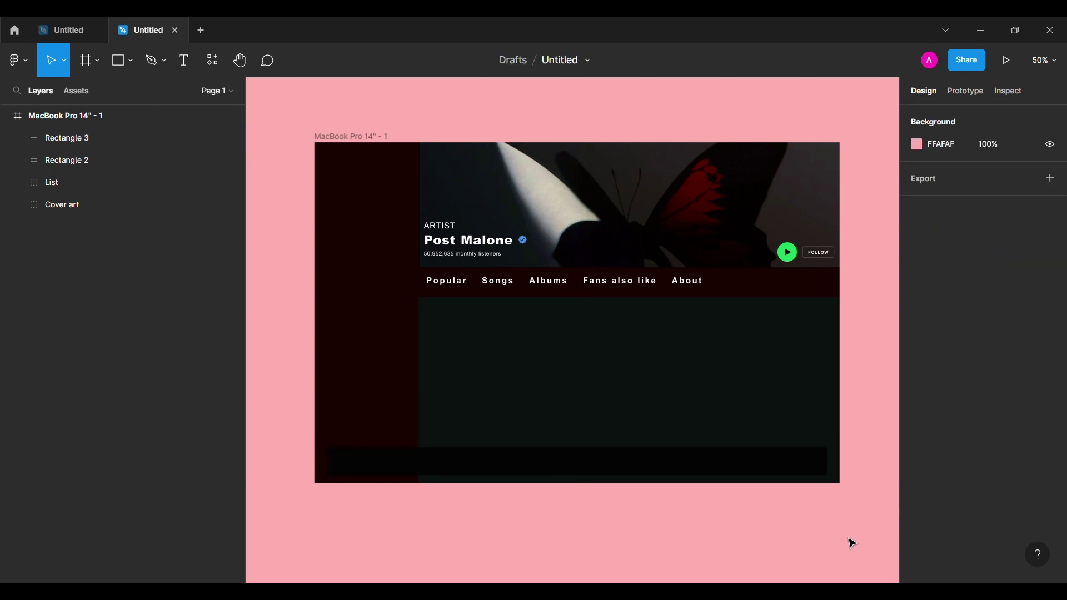
click(578, 461)
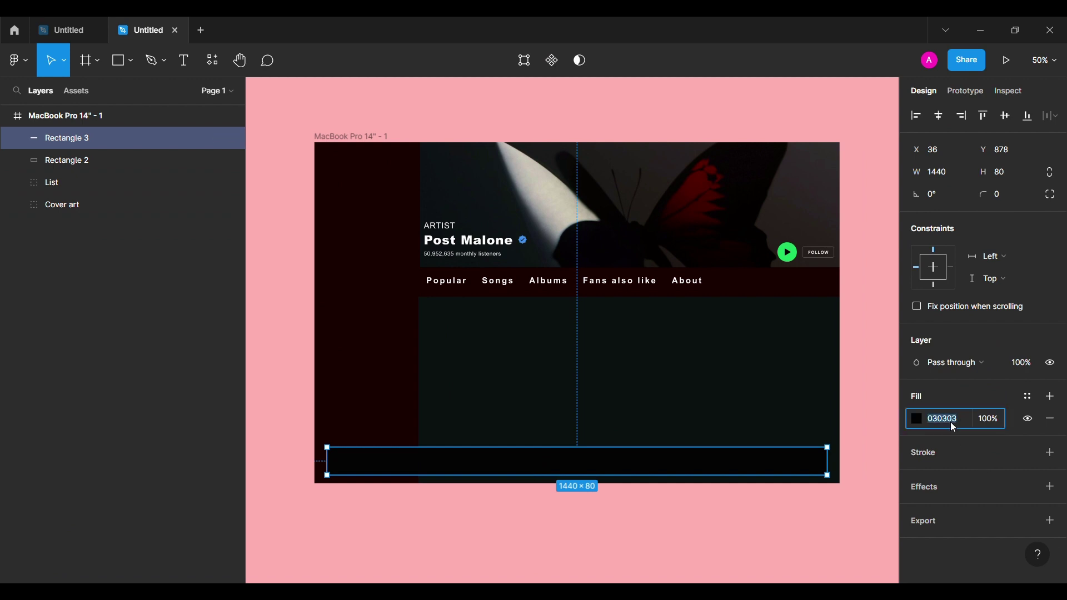
text(1E1E1E)
key(Return)
click(850, 538)
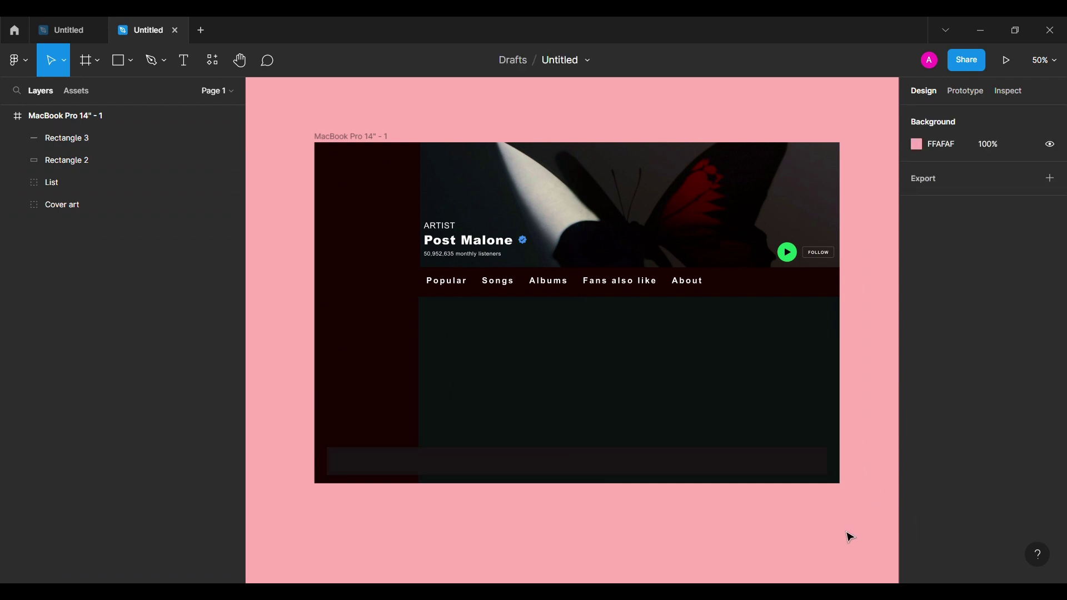
click(805, 461)
click(917, 307)
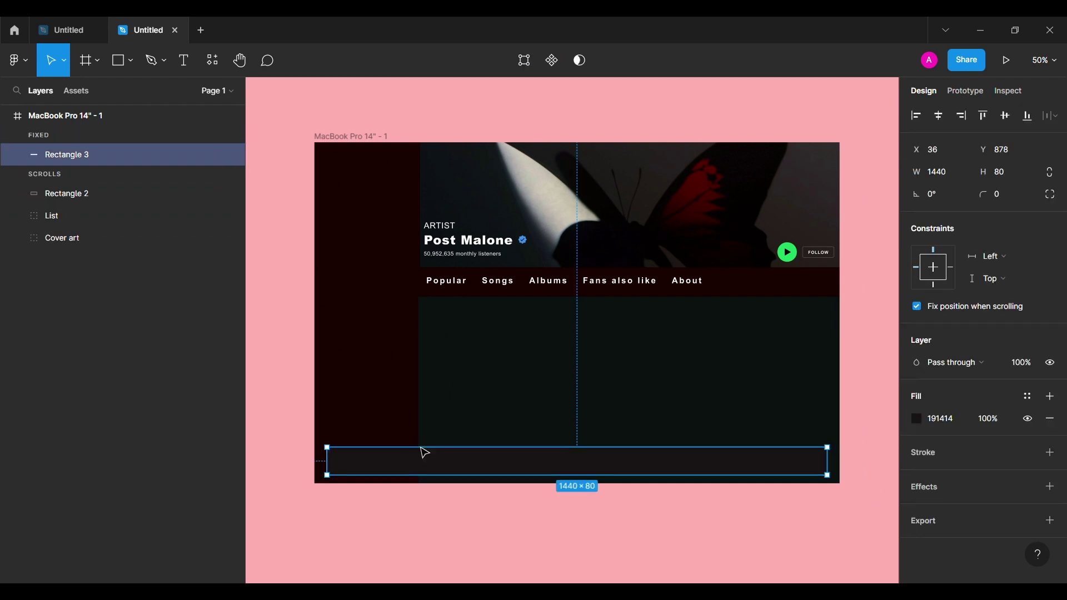
Step: Paste the Full Screen icon as a fixed layer at the bar's right end
scroll(529, 549, up, 5)
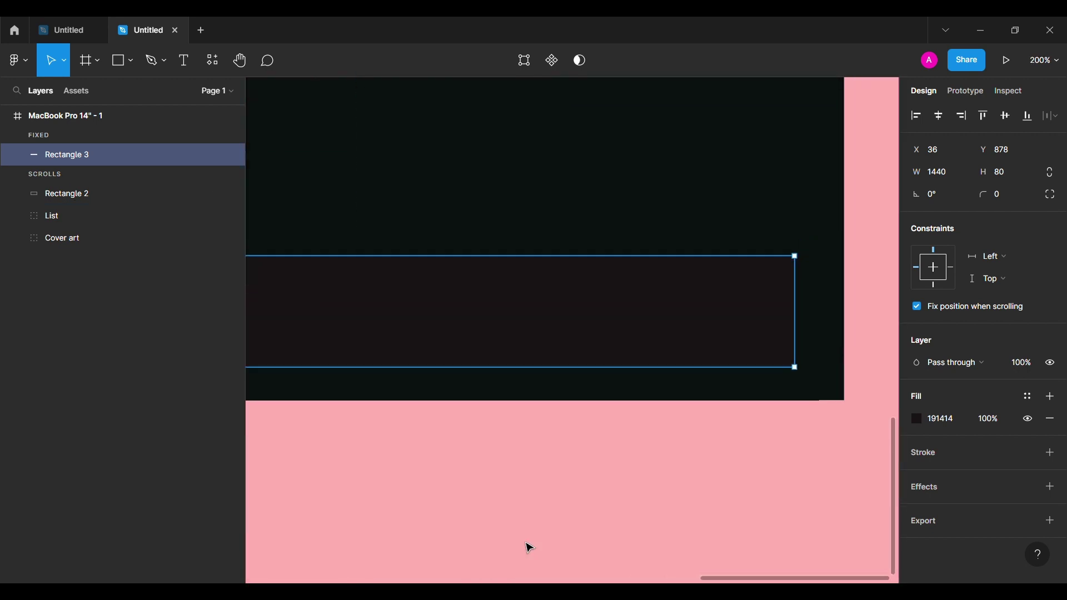
click(528, 547)
click(726, 322)
key(ctrl+v)
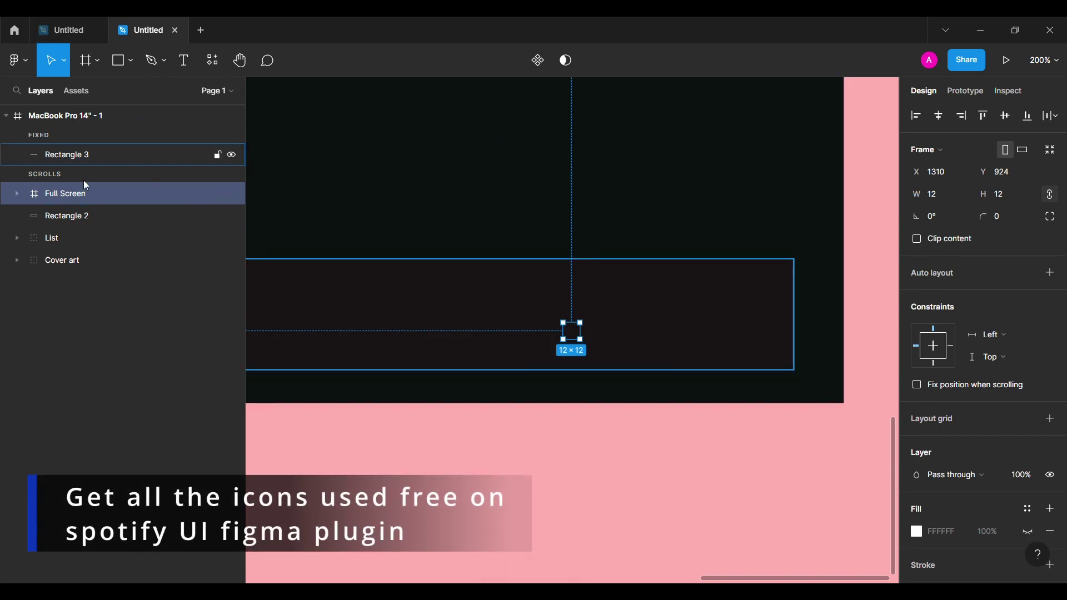
drag(72, 193, 72, 165)
drag(580, 336, 757, 320)
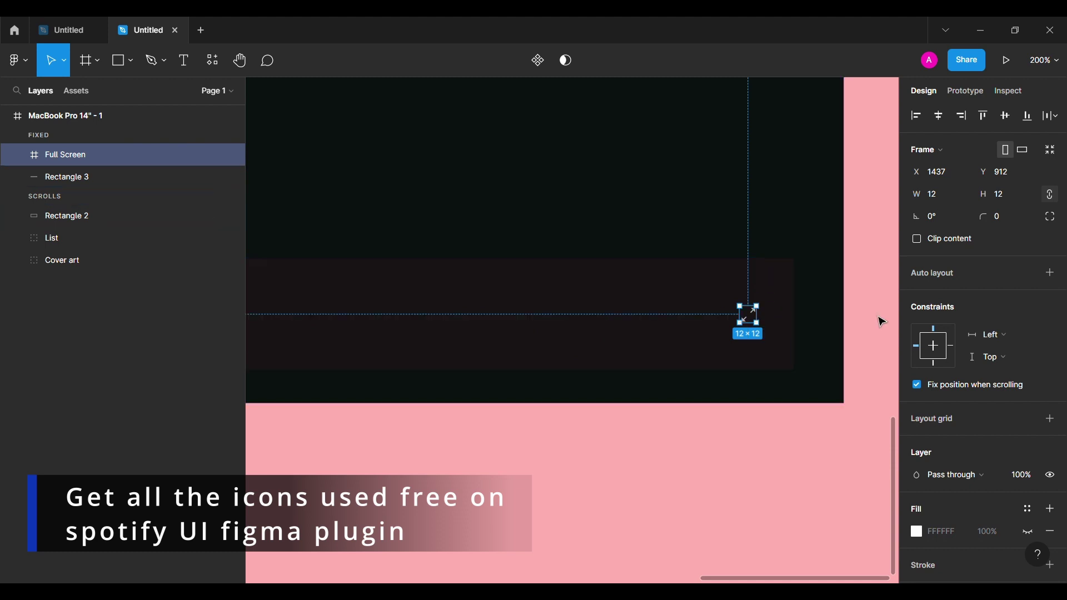
key(shift+Right)
key(Right)
key(Right)
key(Right)
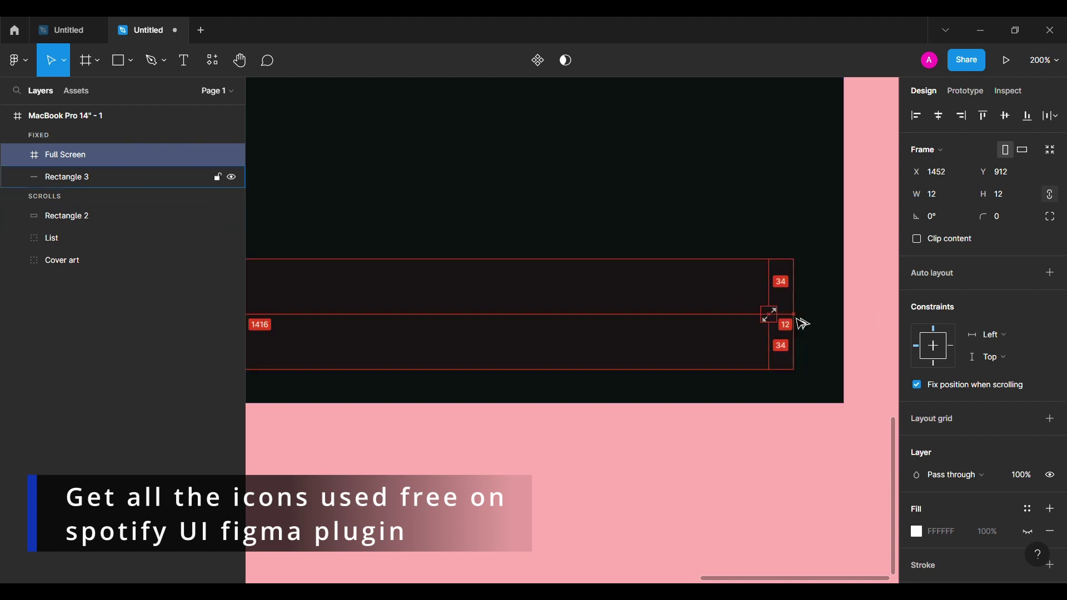
Step: Place the volume slider and speaker icon to the left of the Full Screen icon
key(ctrl+v)
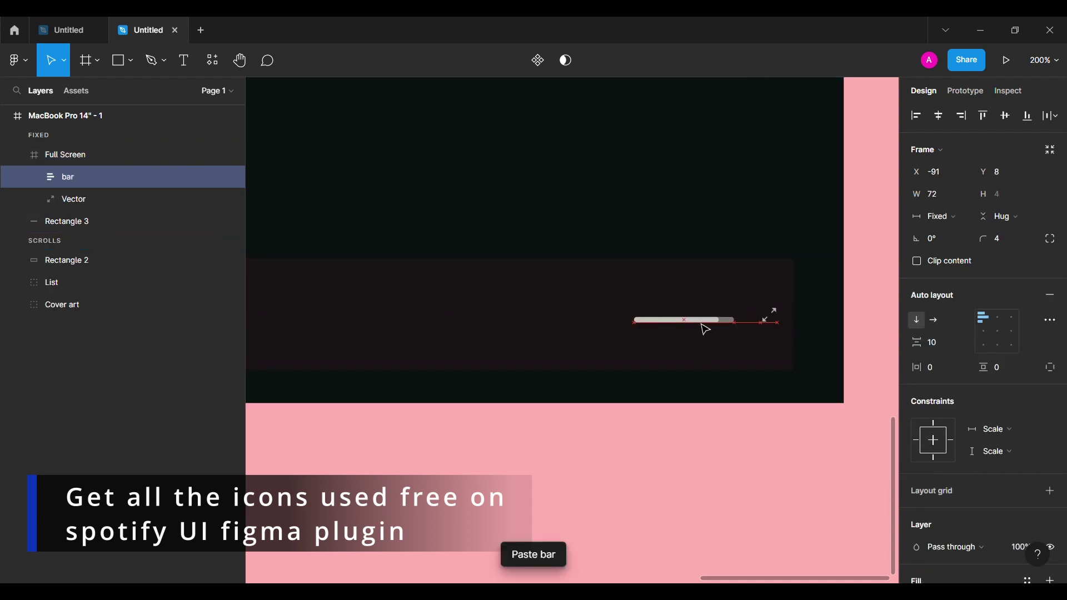
drag(838, 315, 714, 319)
key(Right)
key(Right)
key(Right)
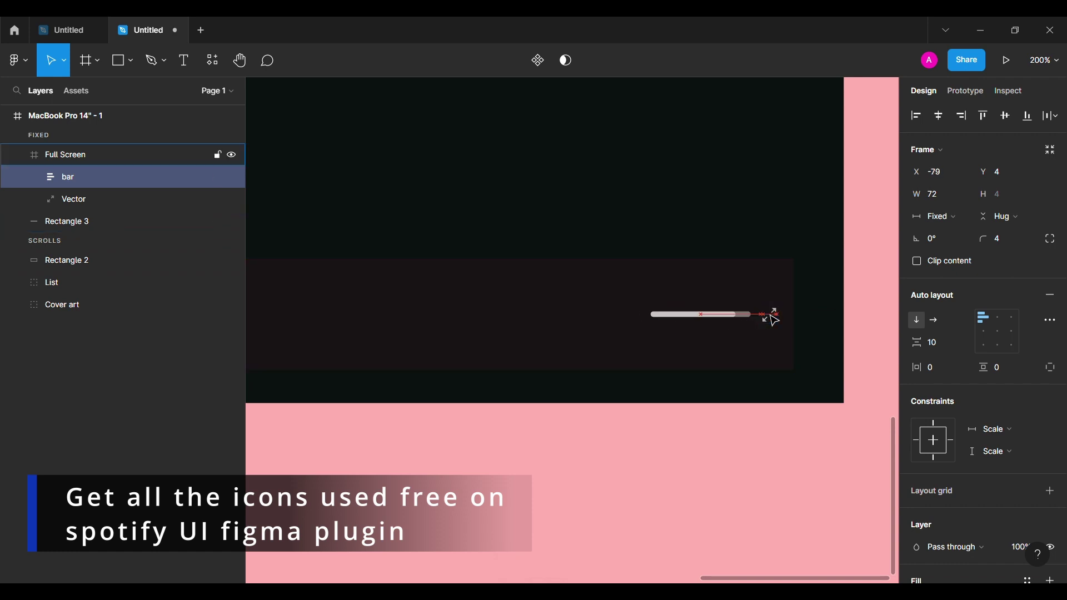
click(607, 349)
key(ctrl+v)
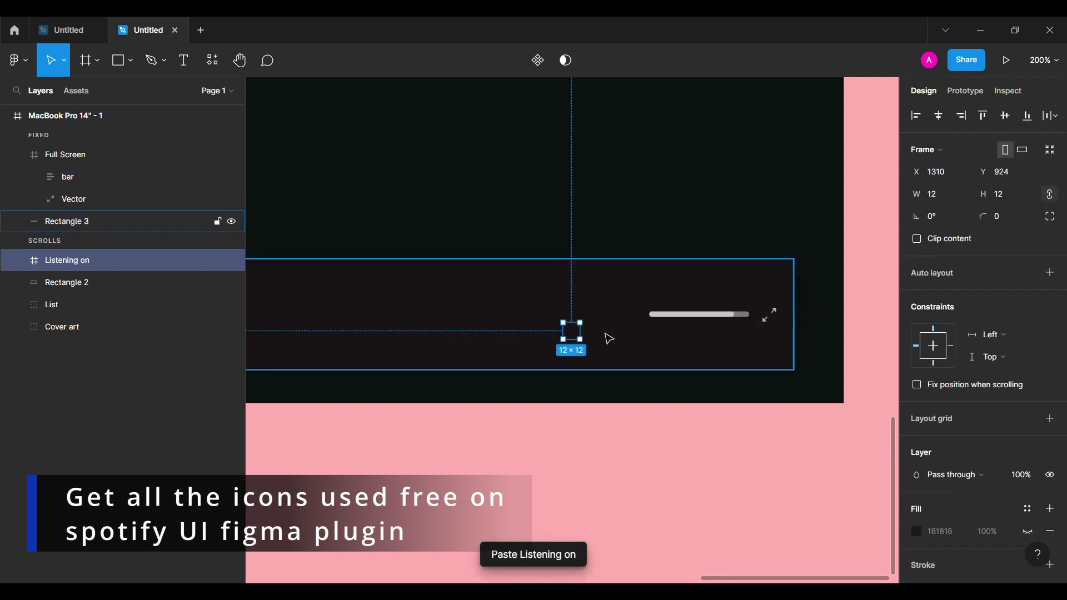
drag(83, 264, 139, 148)
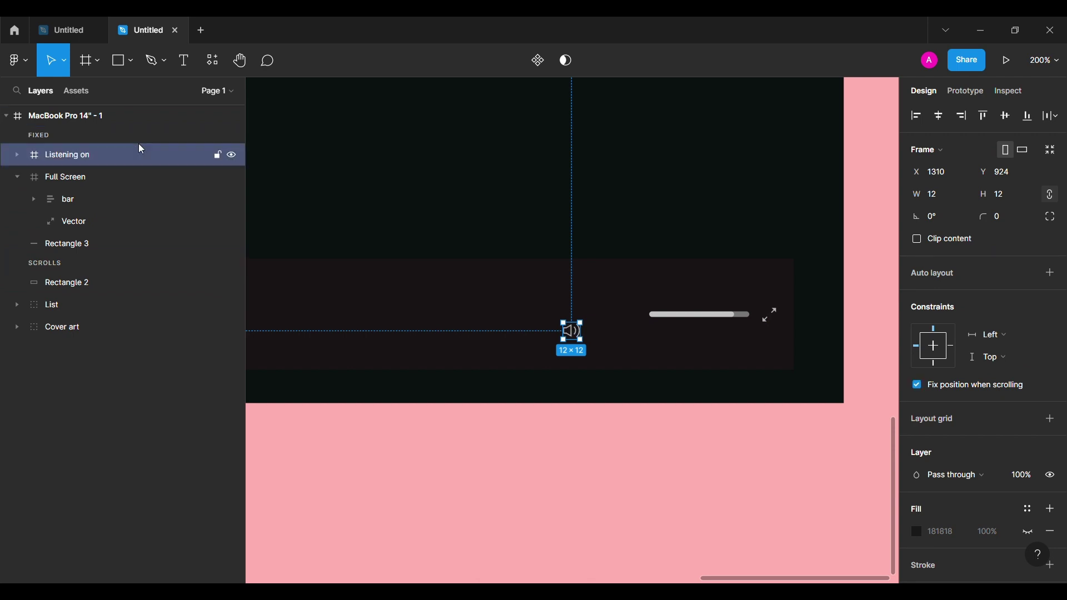
click(16, 177)
drag(573, 332, 623, 315)
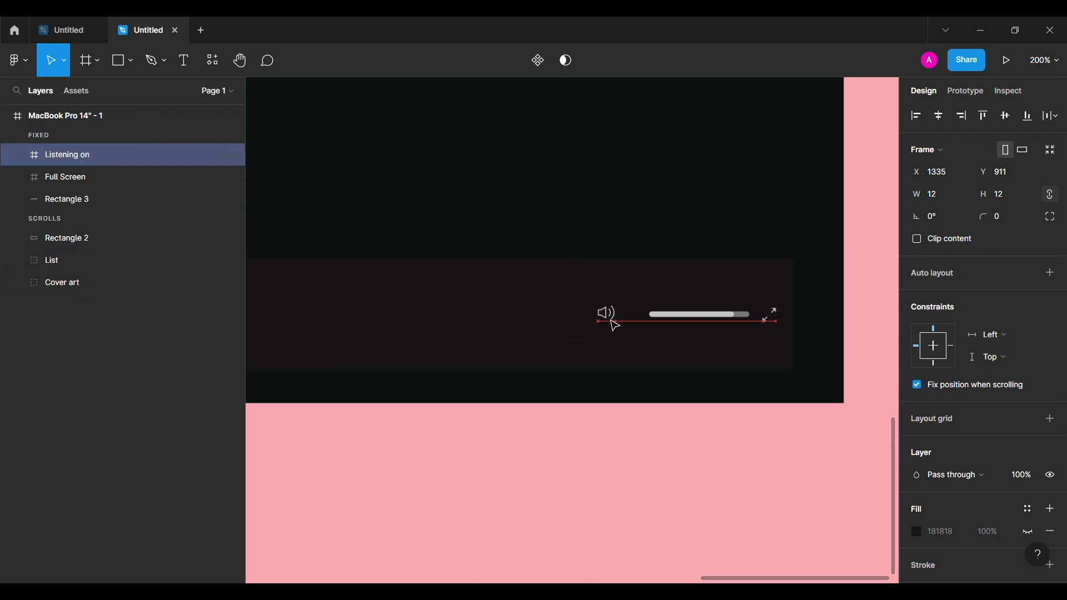
key(shift+Right)
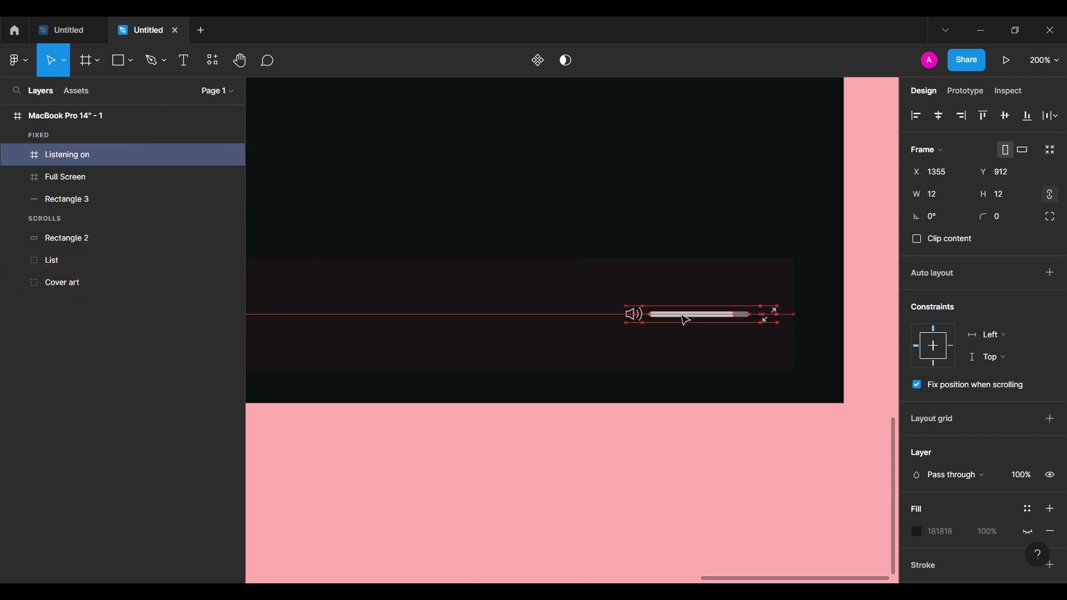
Step: Add the device and queue icons as fixed layers left of the speaker icon
click(574, 314)
key(ctrl+v)
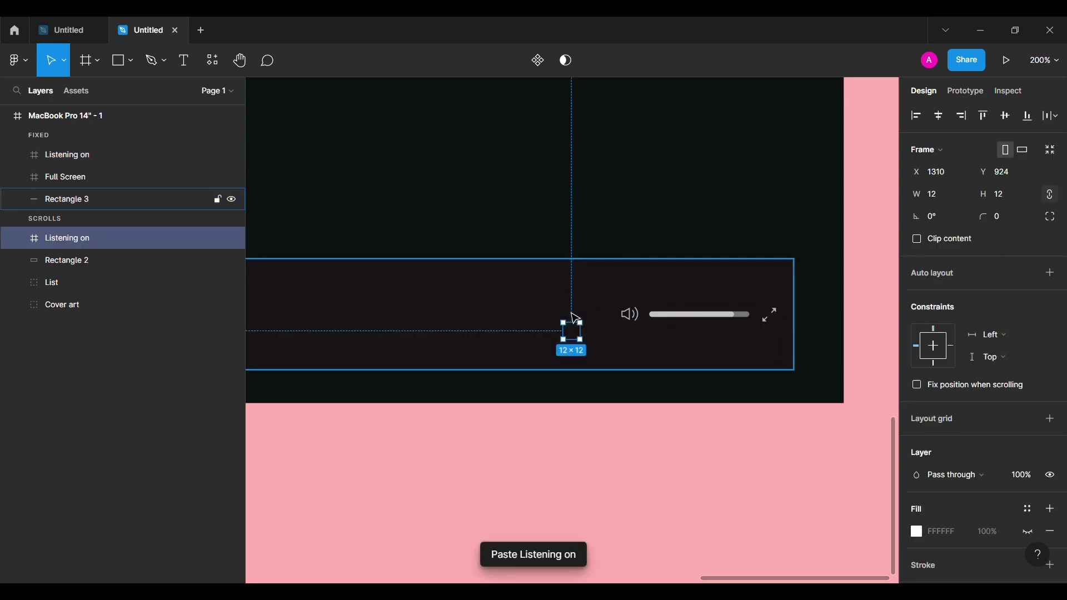
drag(66, 238, 89, 151)
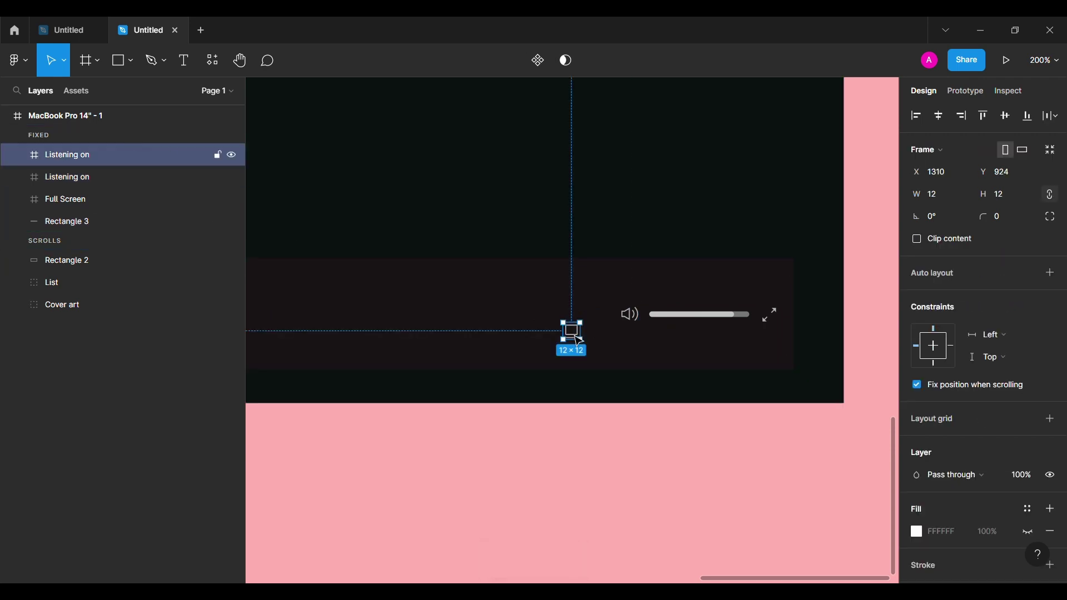
drag(577, 338, 603, 321)
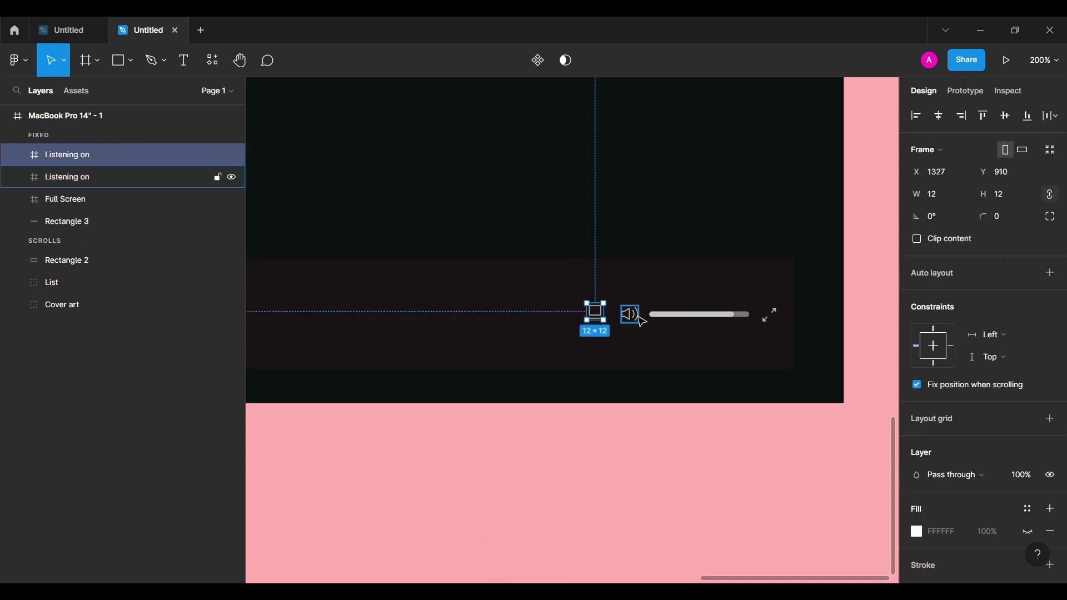
key(Right)
key(Right)
key(Right)
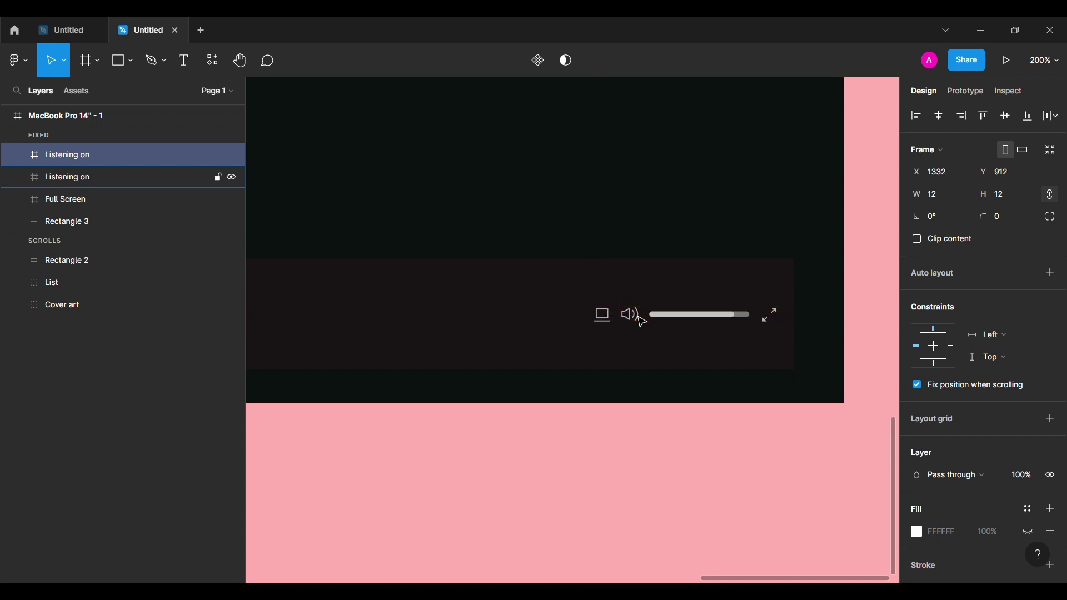
click(519, 340)
key(ctrl+v)
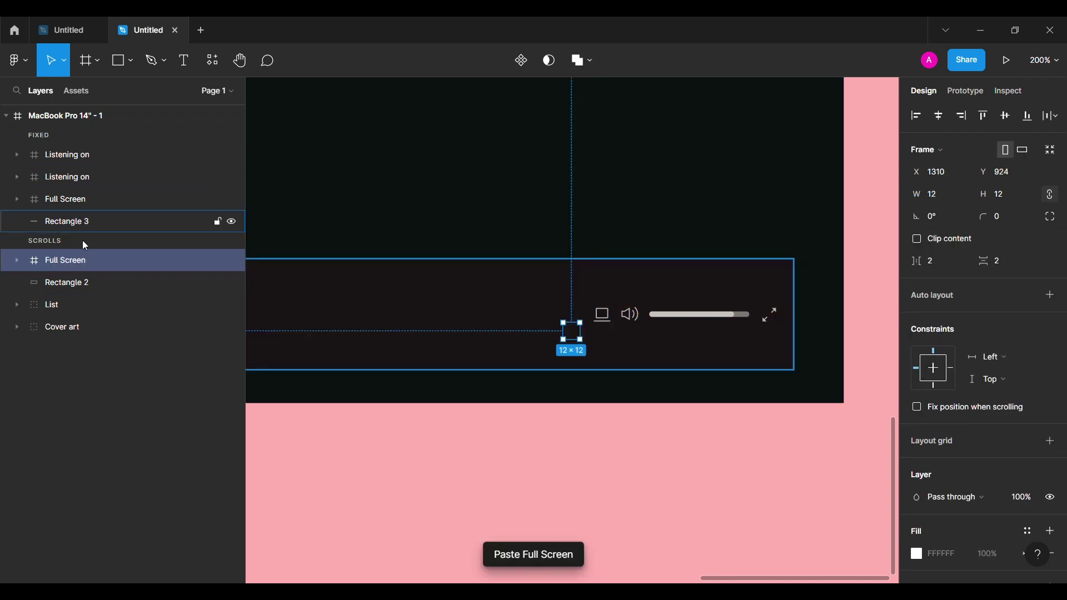
drag(83, 261, 102, 155)
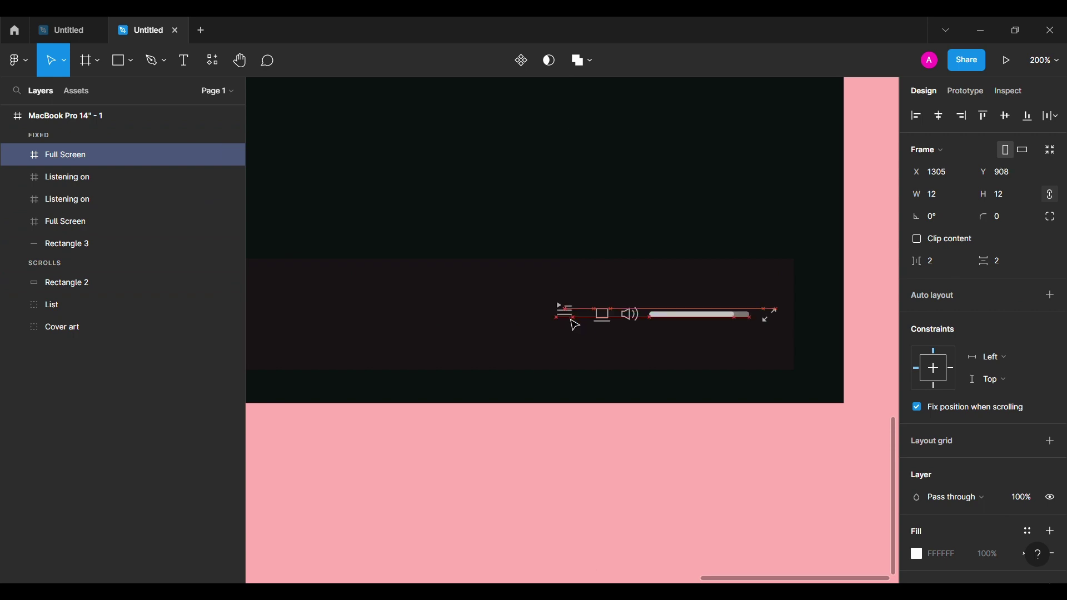
mouse_move(582, 347)
mouse_down()
mouse_move(576, 332)
mouse_move(627, 328)
mouse_up()
Step: Group the queue, device, volume and slider icons into a group named Control
click(97, 221)
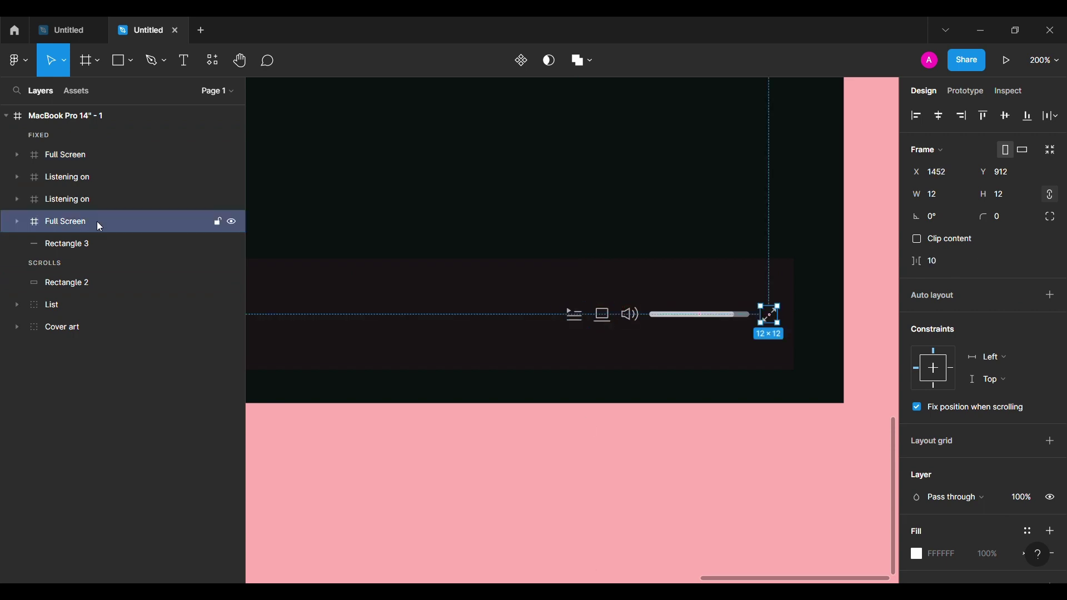
shift+click(109, 196)
shift+click(122, 177)
shift+click(136, 156)
key(ctrl+g)
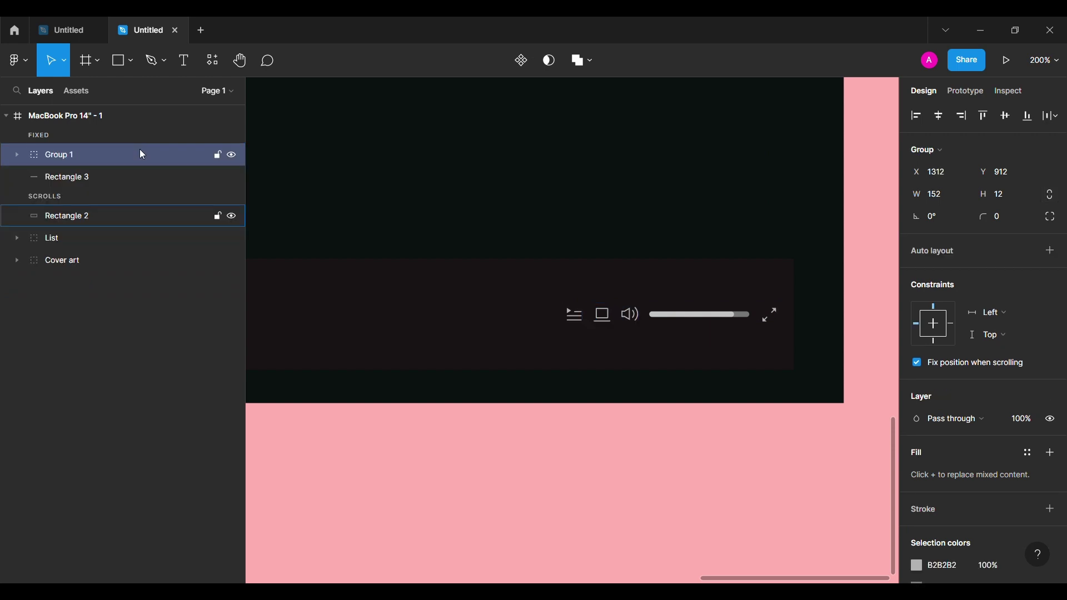
double_click(143, 154)
text(Control)
key(Return)
scroll(543, 500, left, 1)
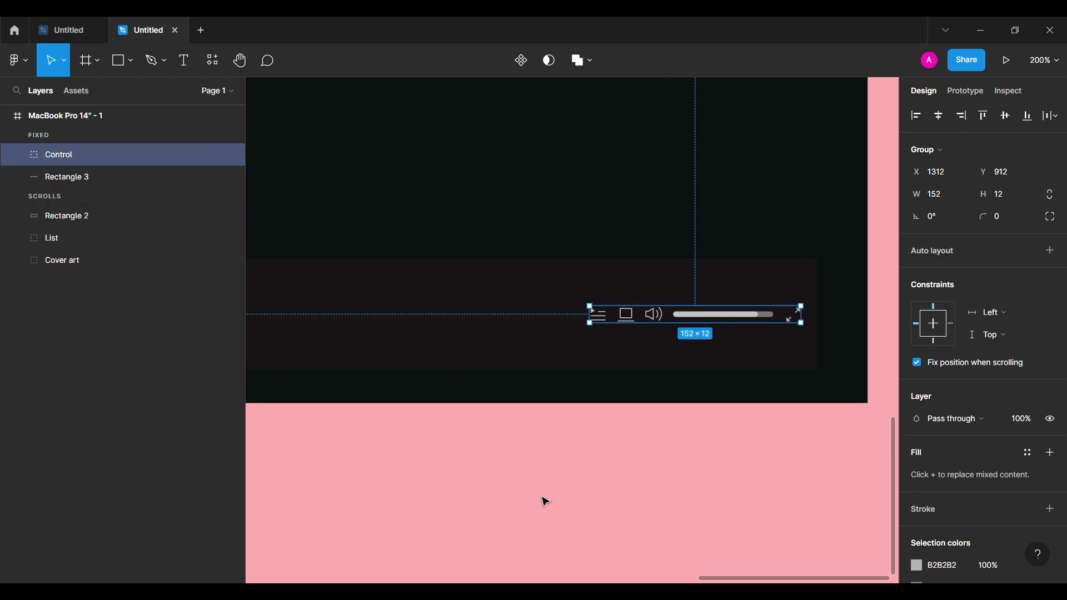
scroll(542, 500, left, 2)
click(500, 323)
Step: Paste the 1:42–4:00 progress bar as a fixed layer centred in the player bar
scroll(500, 323, down, 3)
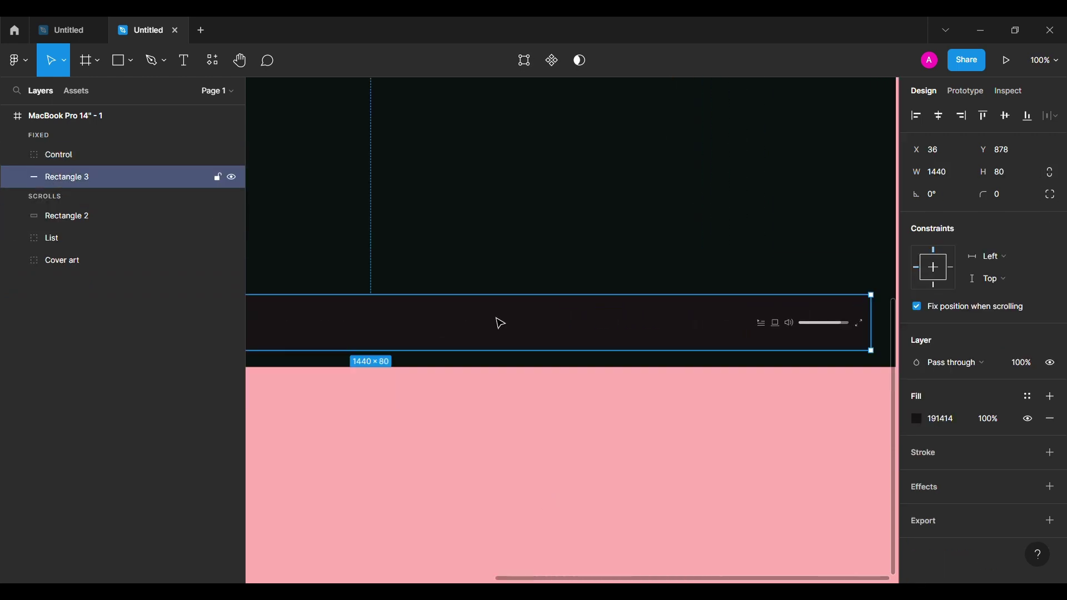
scroll(500, 323, down, 3)
key(ctrl+v)
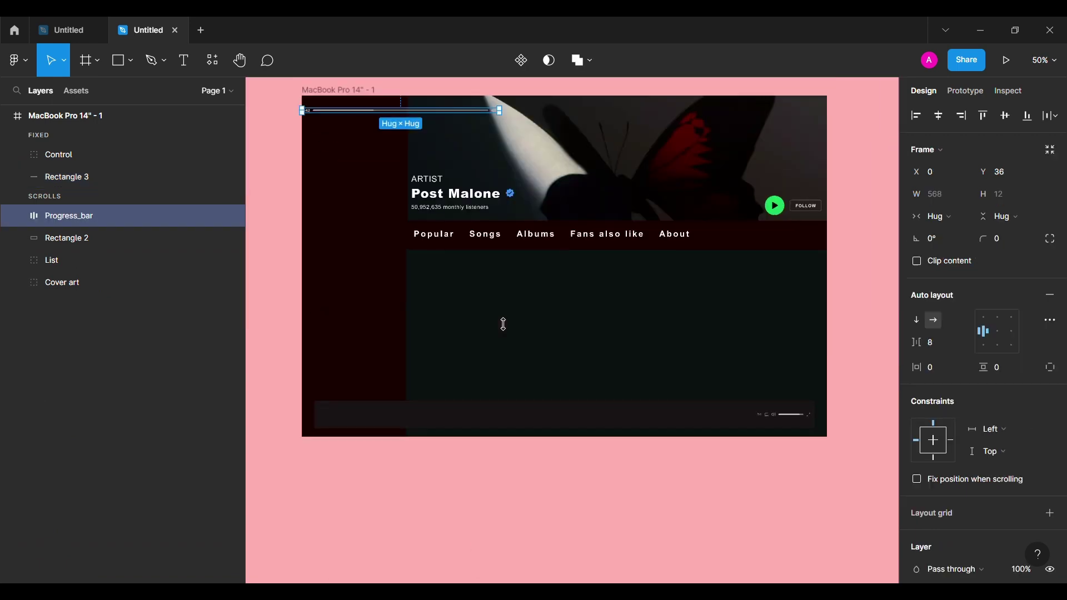
drag(118, 214, 137, 145)
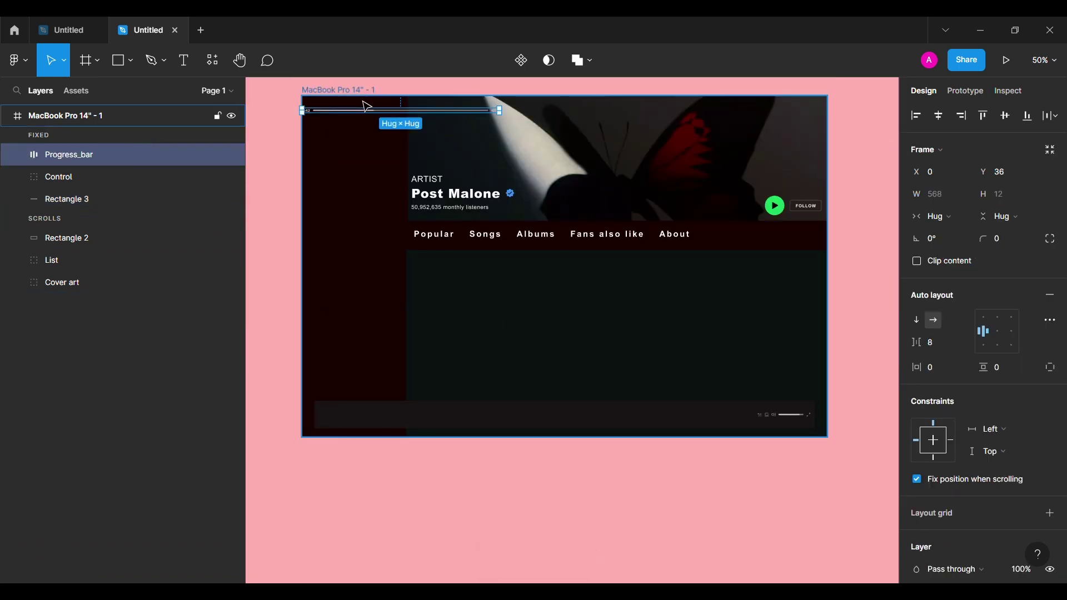
drag(362, 110, 519, 426)
key(shift+0)
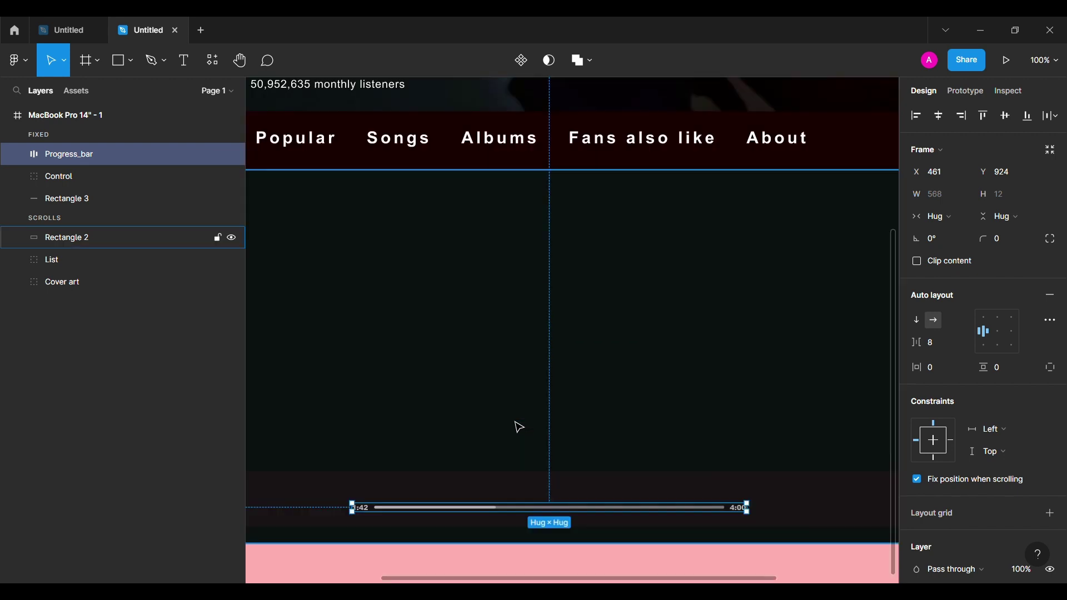
scroll(522, 445, down, 3)
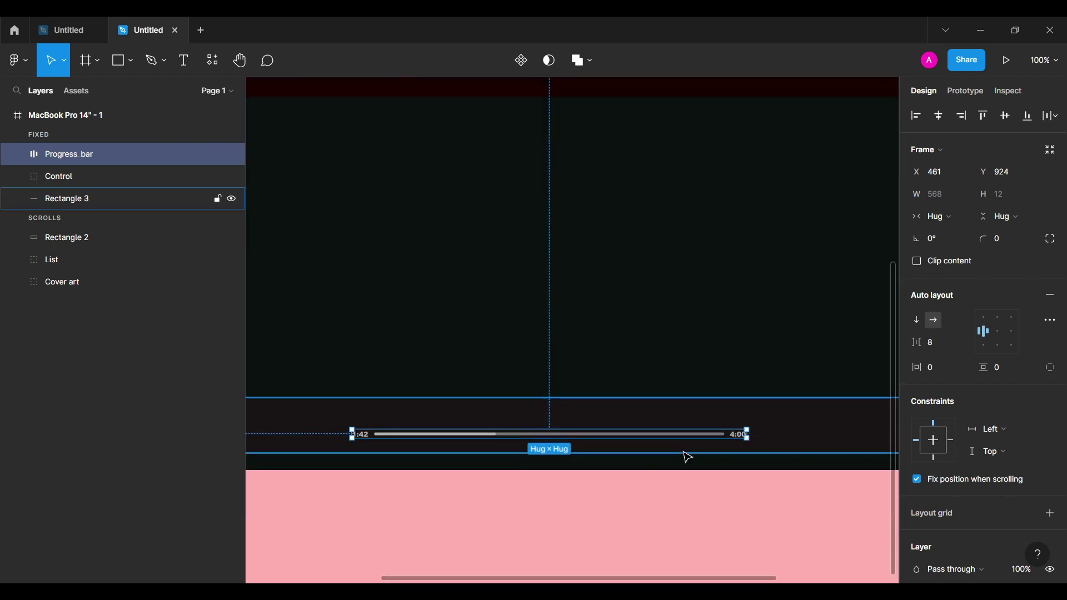
key(Down)
key(Down)
key(Down)
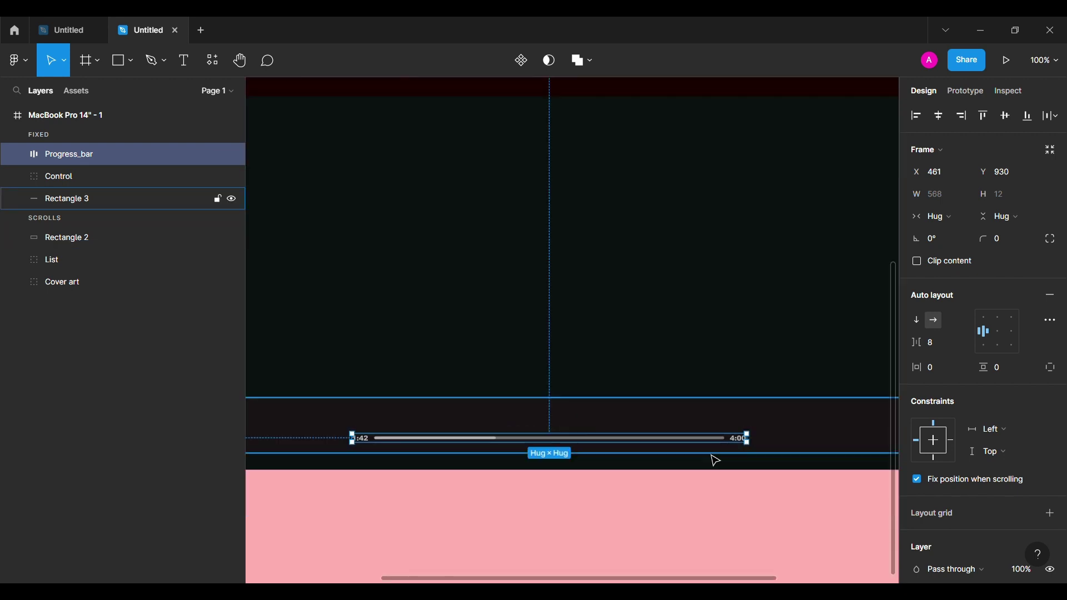
Step: Place the playback buttons group just above the progress bar, then zoom out
key(ctrl+v)
drag(828, 445, 563, 425)
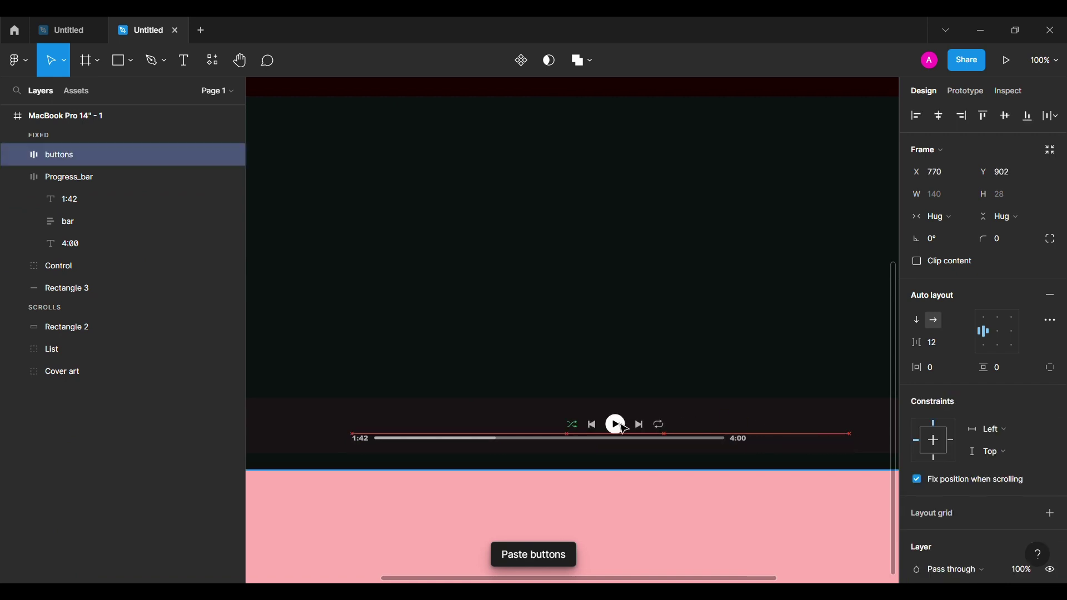
click(633, 440)
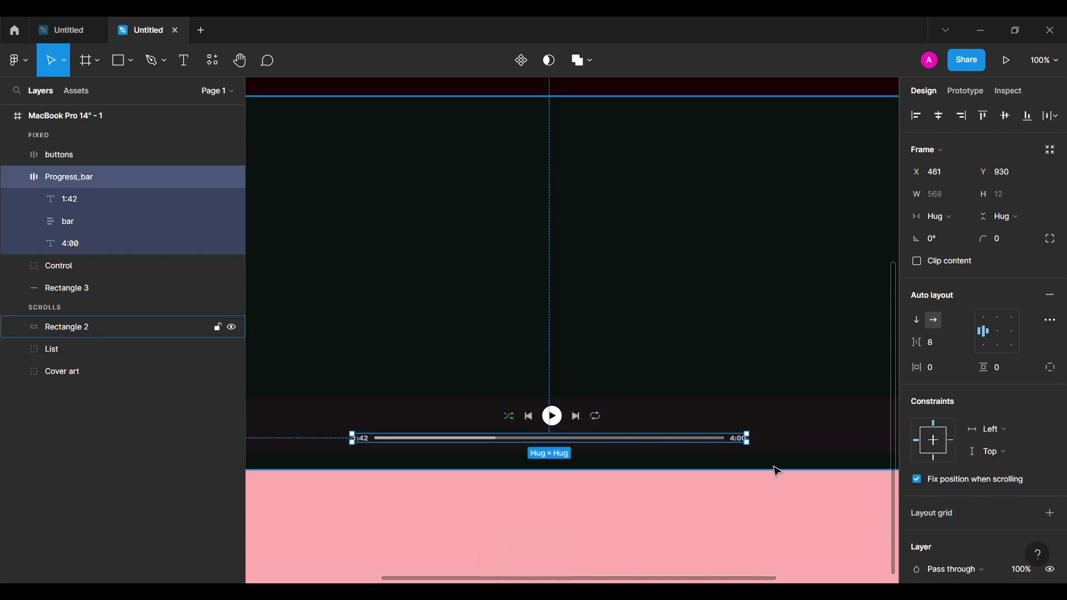
click(574, 416)
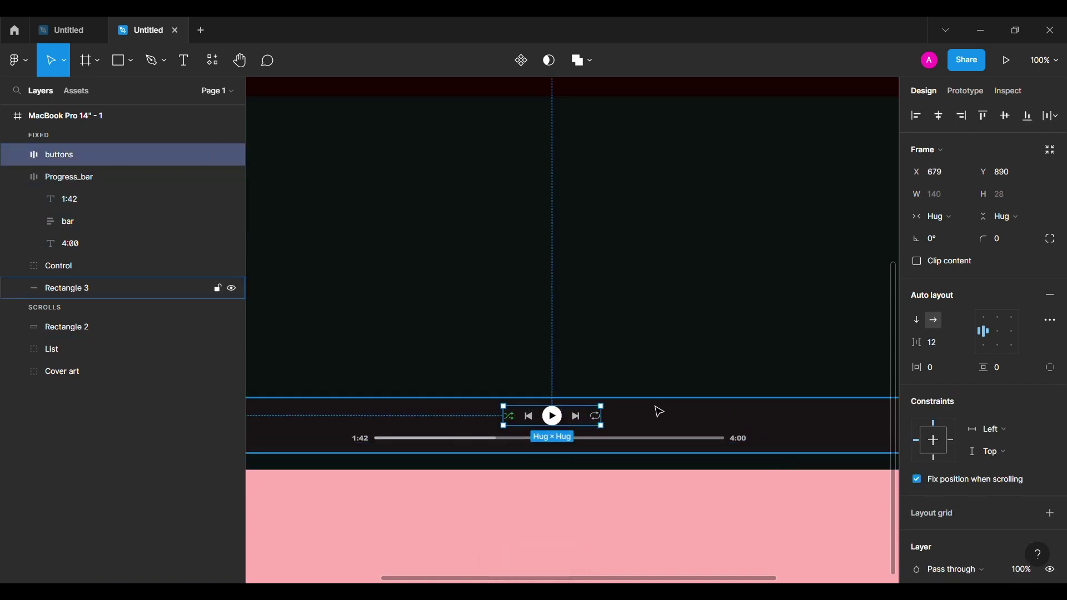
key(Down)
key(Down)
key(Down)
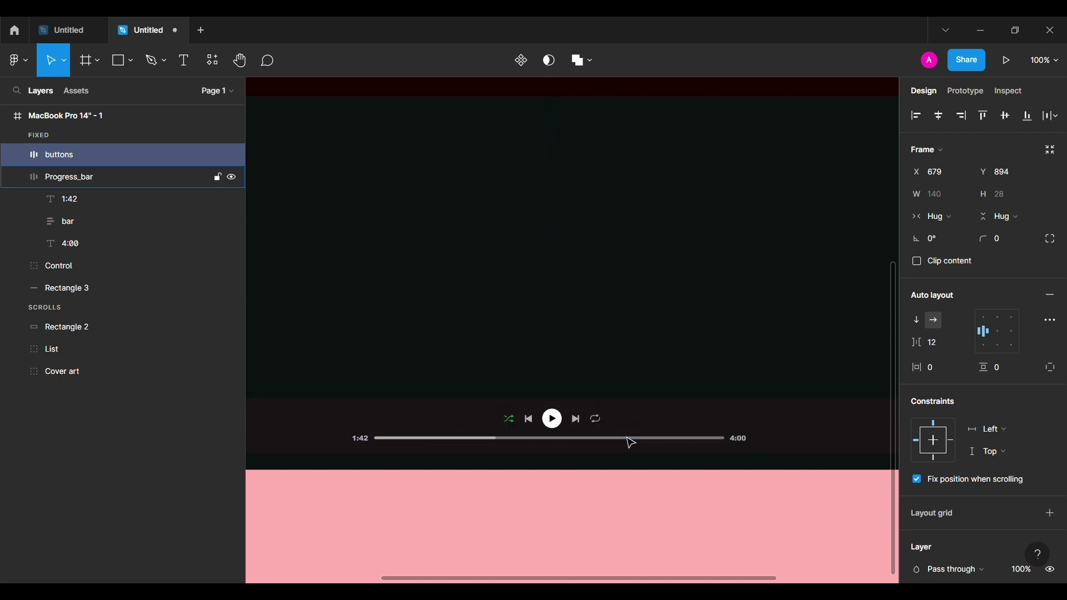
scroll(489, 512, left, 2)
key(ctrl+minus)
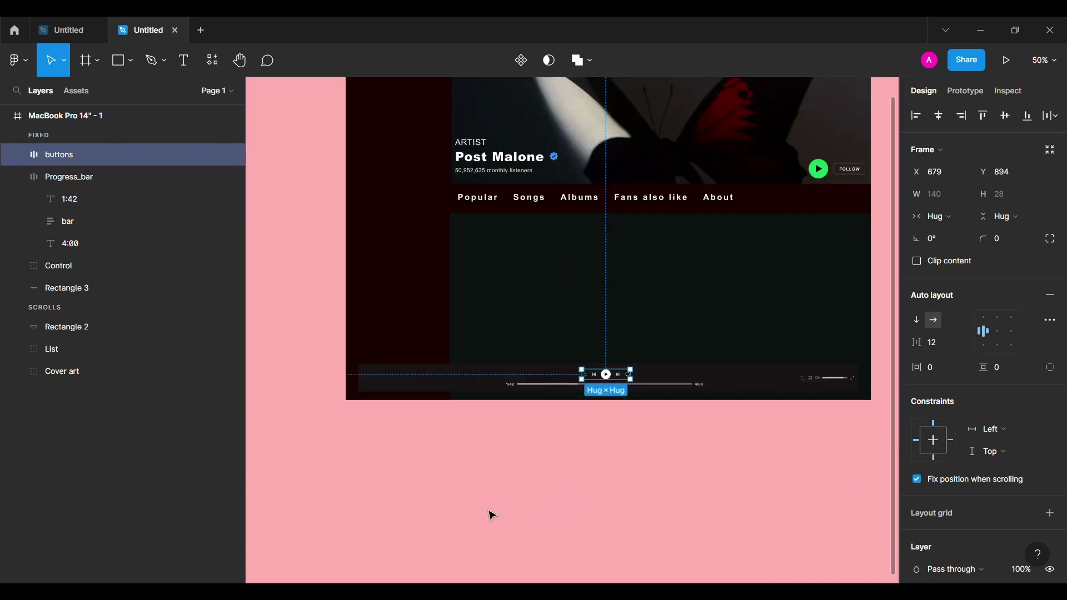
scroll(488, 511, right, 3)
scroll(488, 512, up, 2)
click(543, 487)
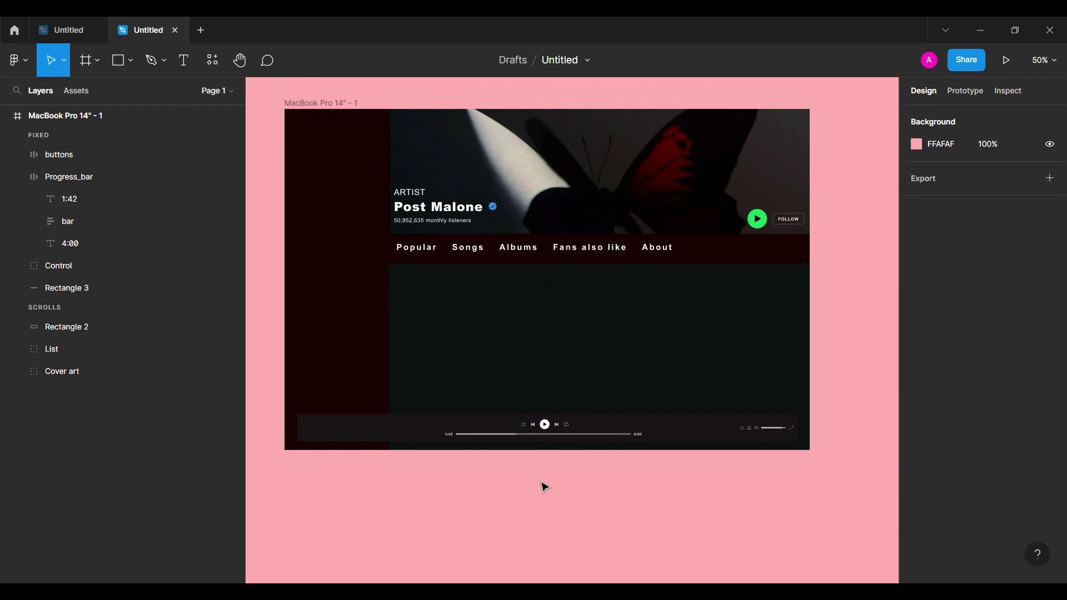
scroll(405, 382, left, 2)
scroll(405, 381, up, 5)
scroll(410, 384, left, 2)
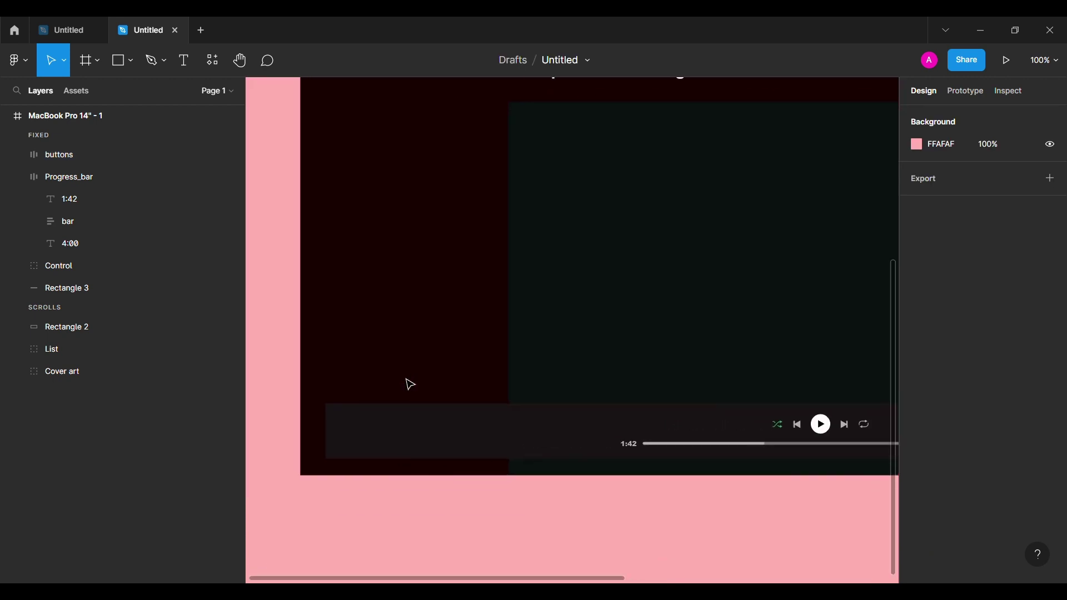
click(184, 72)
Step: Add the 'I Like You' song title at 12px, line height 14, on the player bar's left
click(410, 435)
text(I Like You)
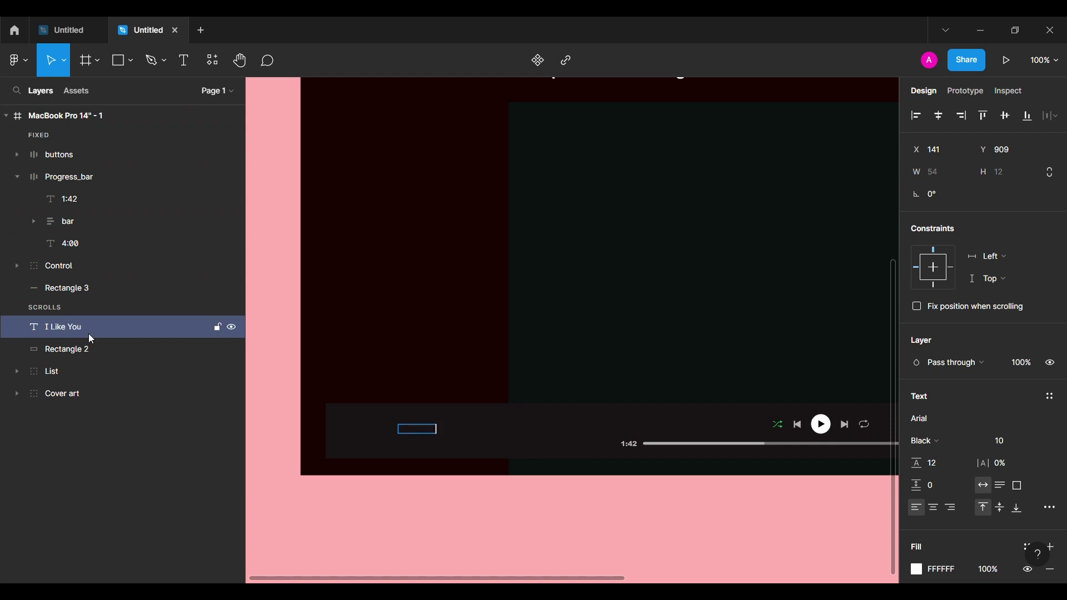
mouse_move(91, 339)
mouse_down()
mouse_move(107, 215)
mouse_move(154, 135)
mouse_up()
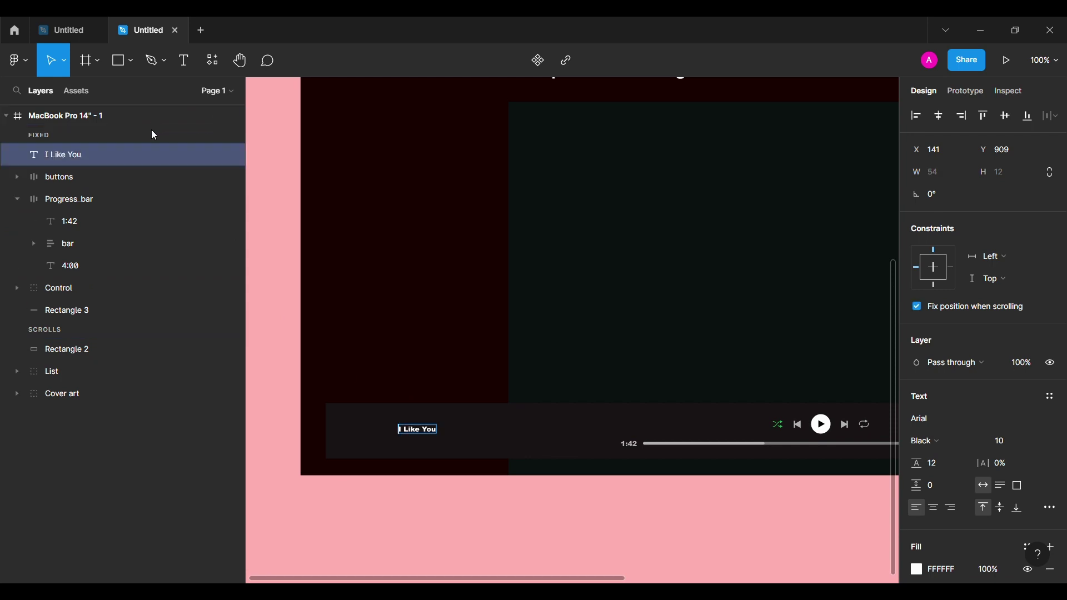
key(Escape)
double_click(437, 432)
text((A Happier Song) (With Doja Cat))
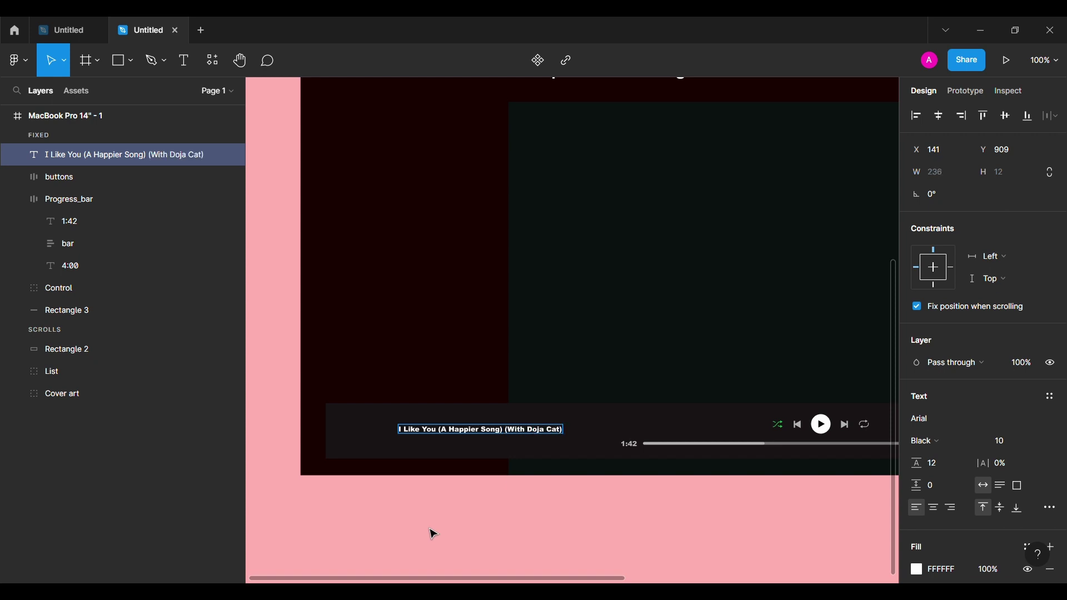
key(Escape)
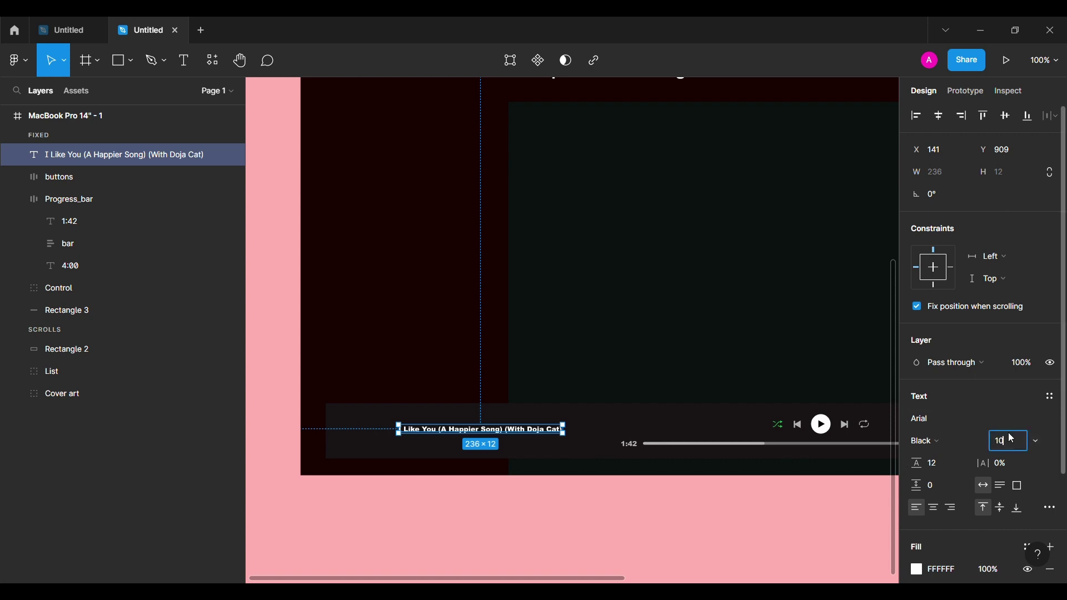
text(2)
key(Return)
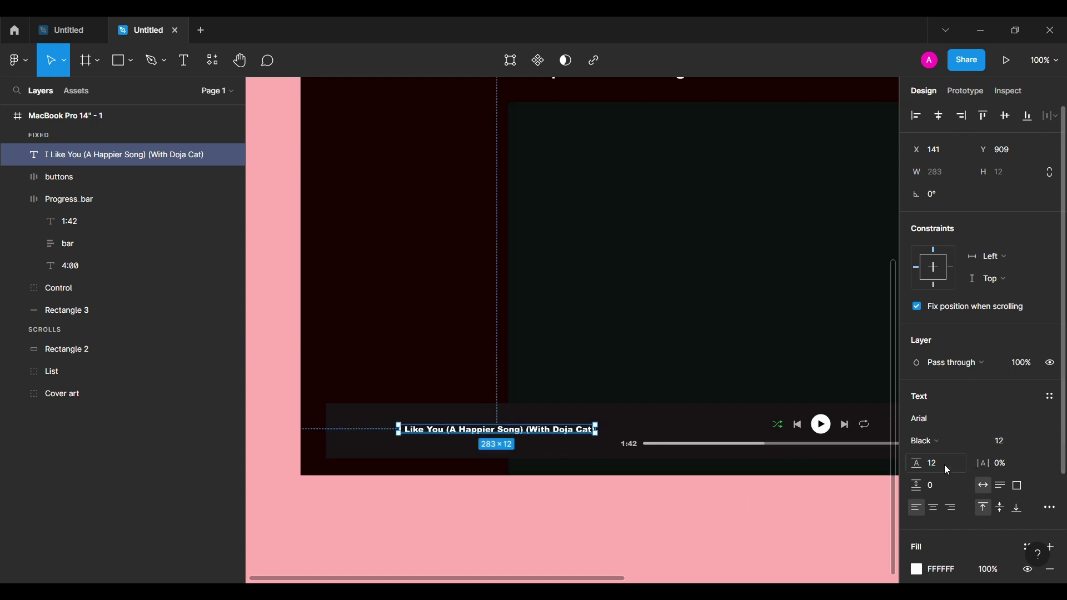
click(934, 463)
text(14)
key(Return)
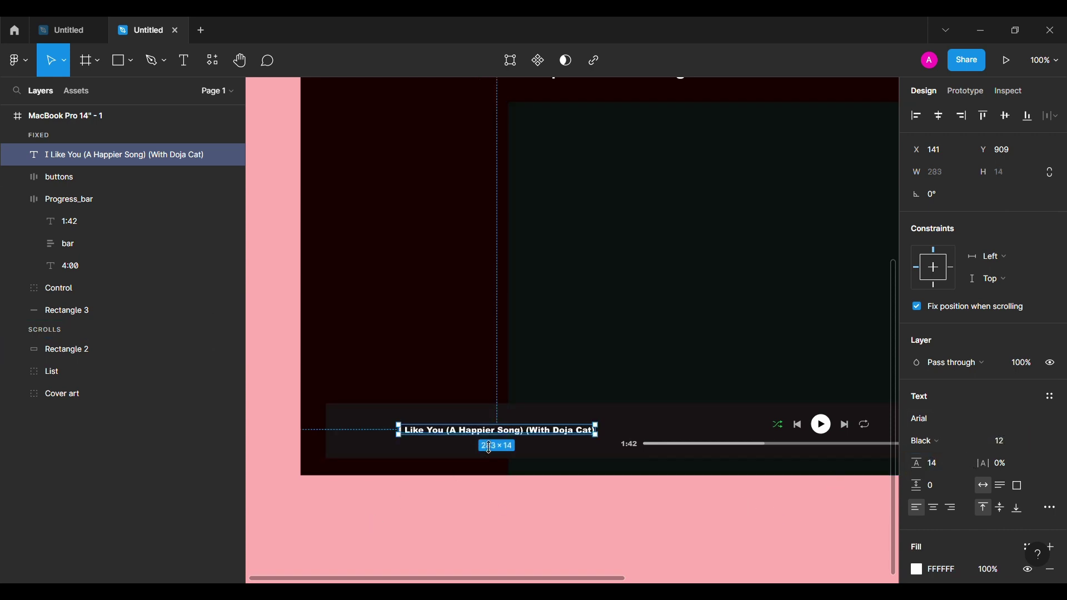
drag(489, 448, 445, 444)
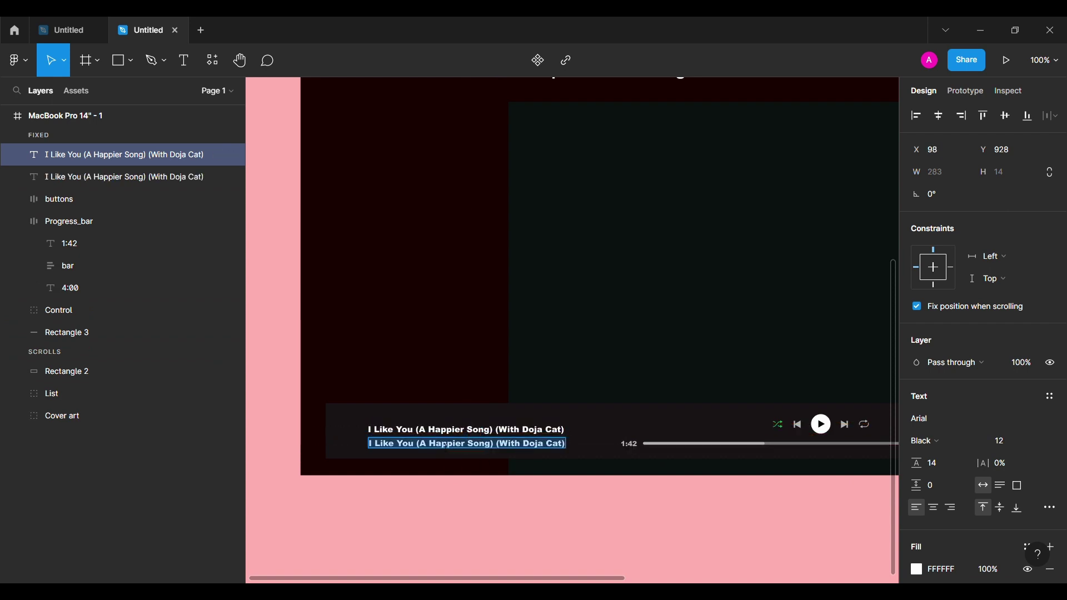
Step: Add a 10px grey B2B2B2 'Post Malone, Doja Cat' artist line just below the title
text(Post Malone, Doja Cat)
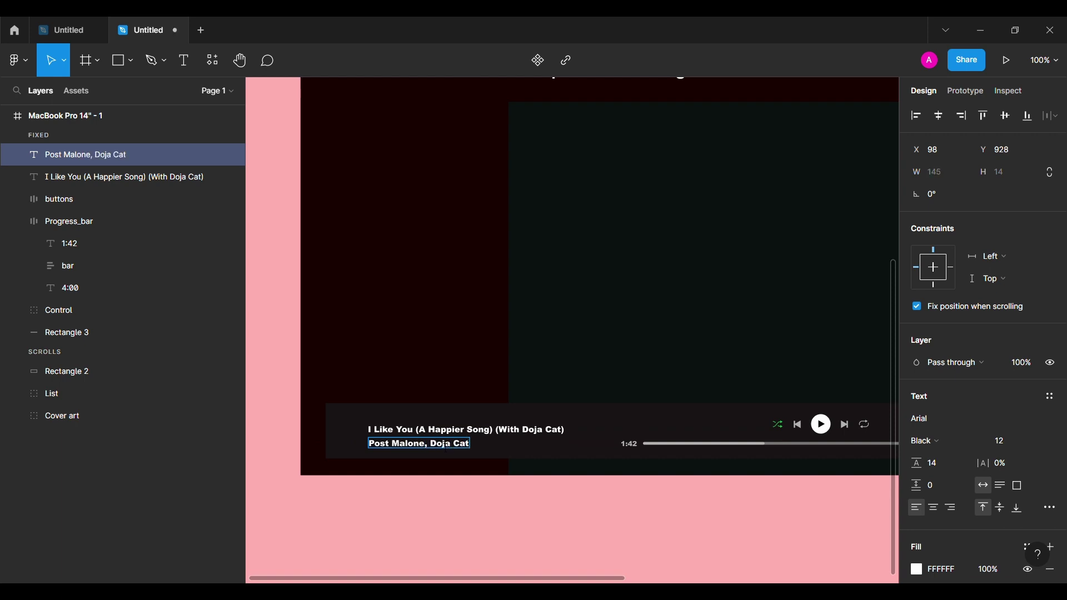
key(Escape)
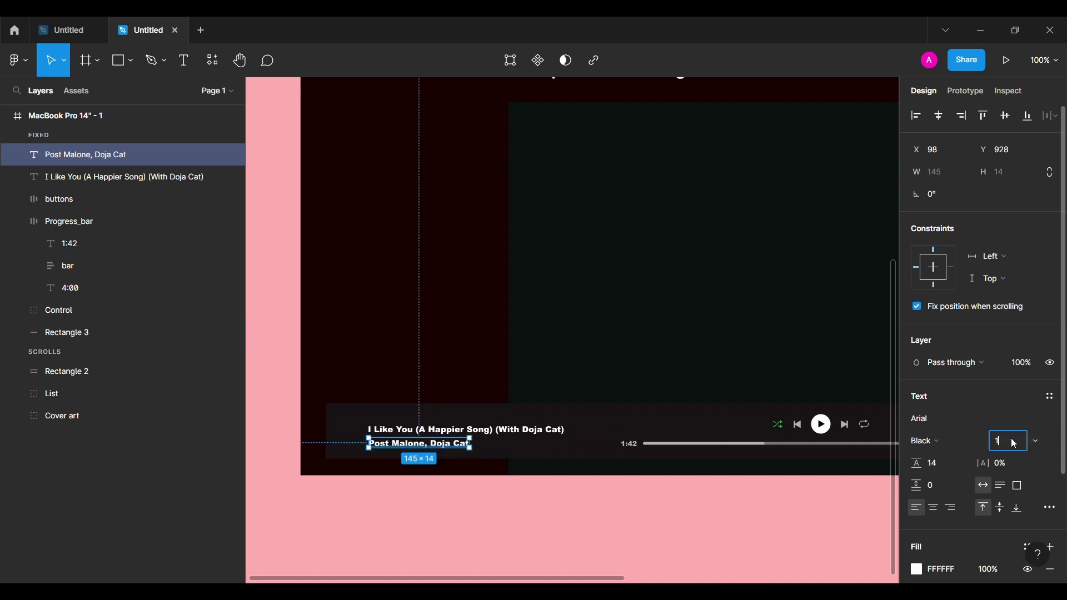
text(0)
key(Return)
text(b)
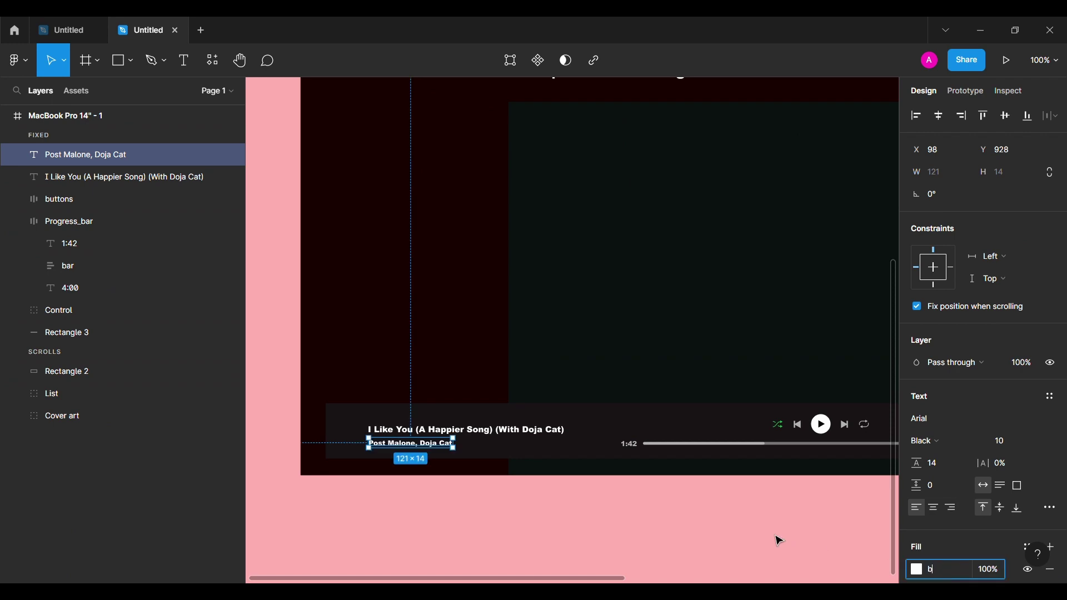
text(2b2b)
key(Return)
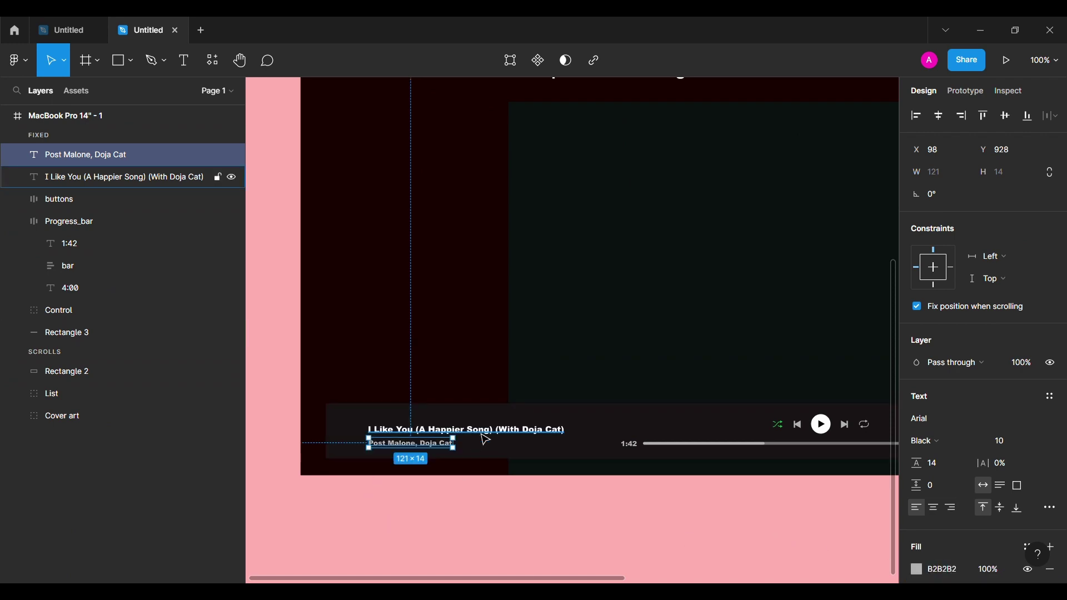
key(Up)
key(Up)
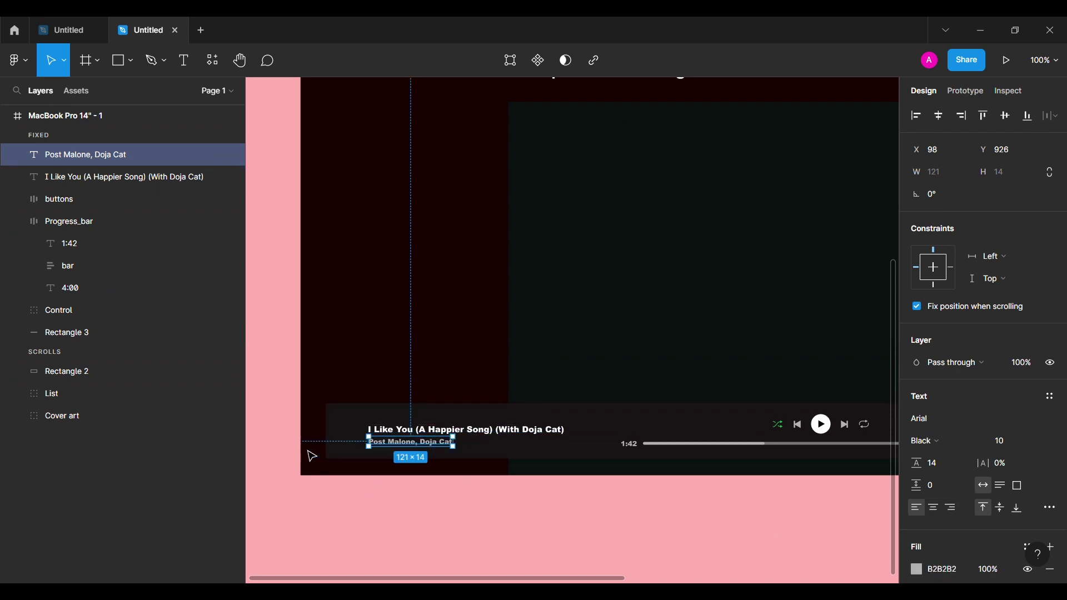
Step: Add a 48×48 square at the player bar's left and fill it with the album cover image
key(r)
click(357, 450)
text(4)
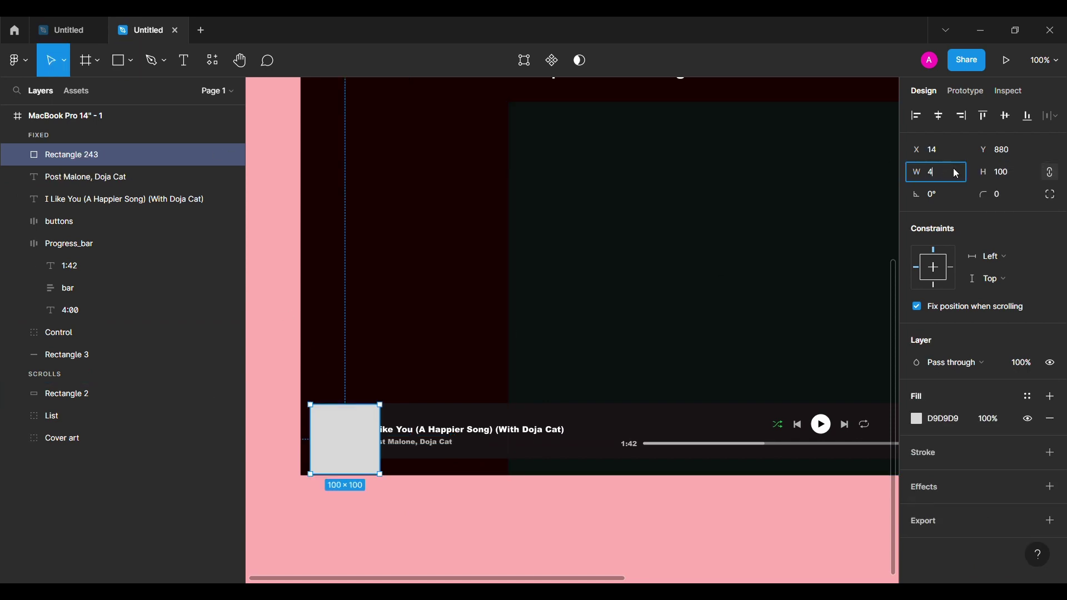
text(8)
key(Return)
drag(339, 437, 342, 437)
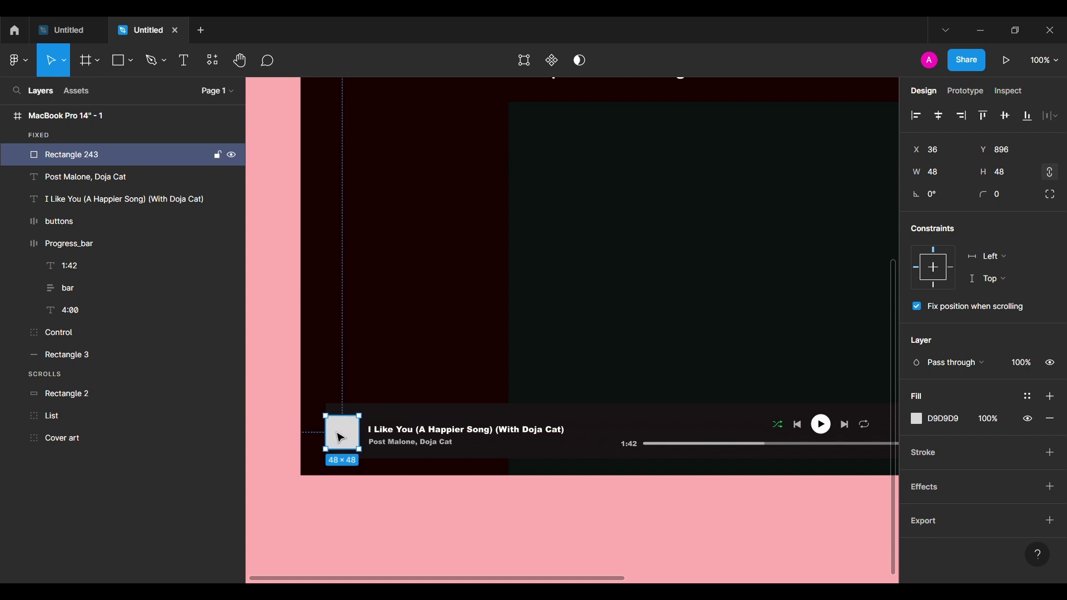
click(132, 60)
click(129, 194)
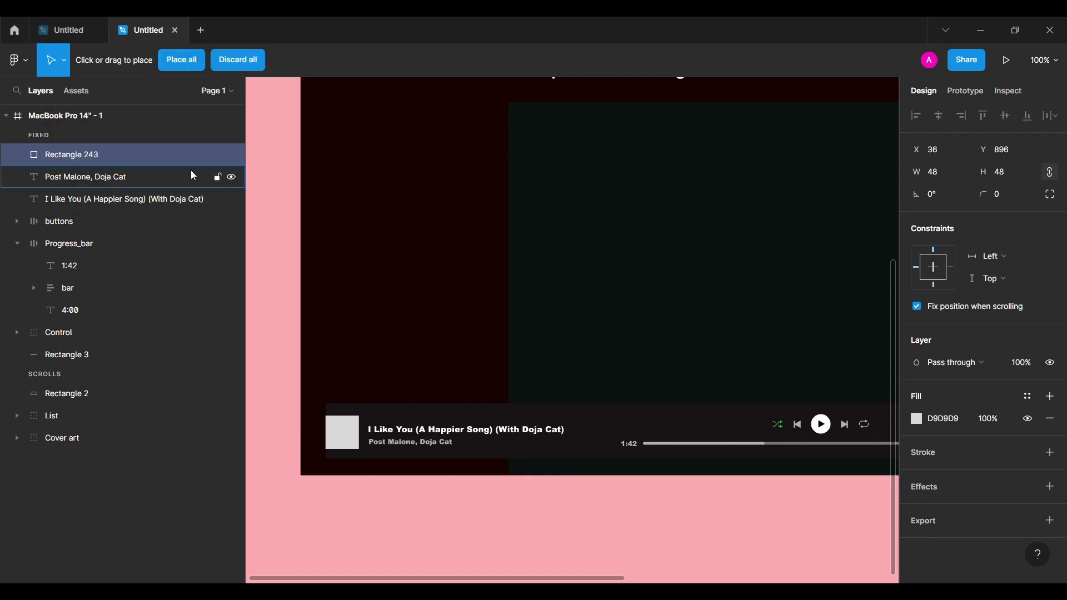
click(346, 436)
click(388, 498)
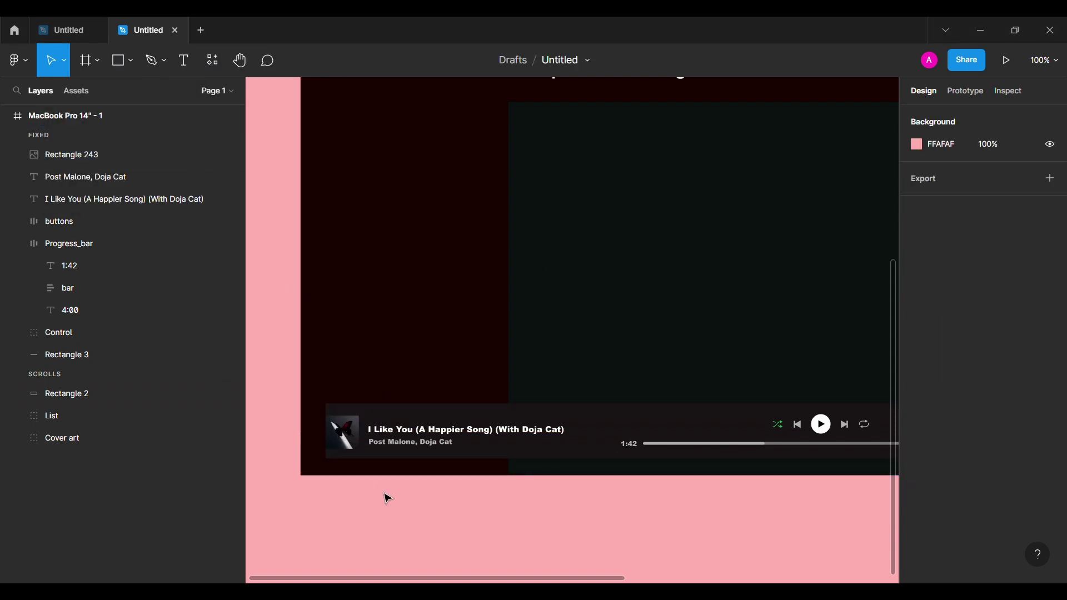
Step: Group the song title and artist lines into a group named 'Name'
key(ctrl+plus)
click(131, 189)
shift+click(111, 185)
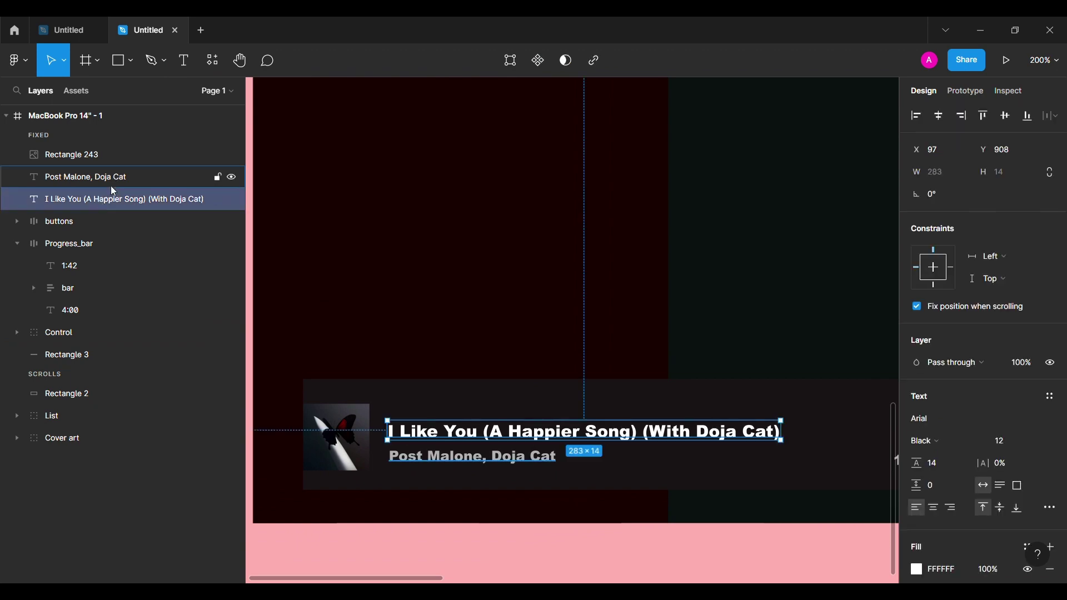
key(ctrl+g)
double_click(112, 185)
text(Name)
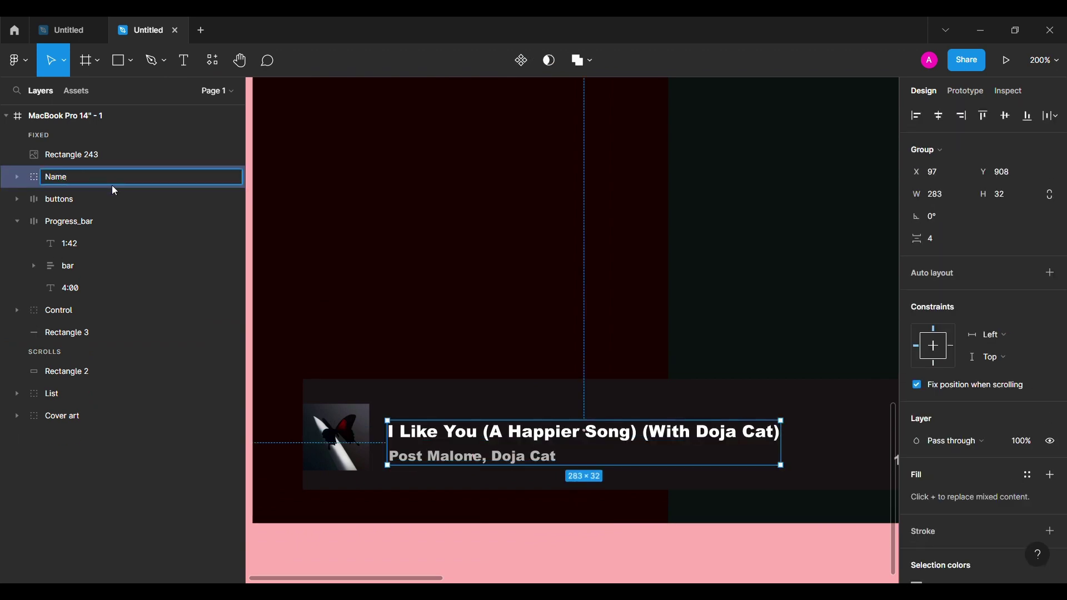
Step: Group the cover thumbnail with the song text as 'Current song'
click(108, 162)
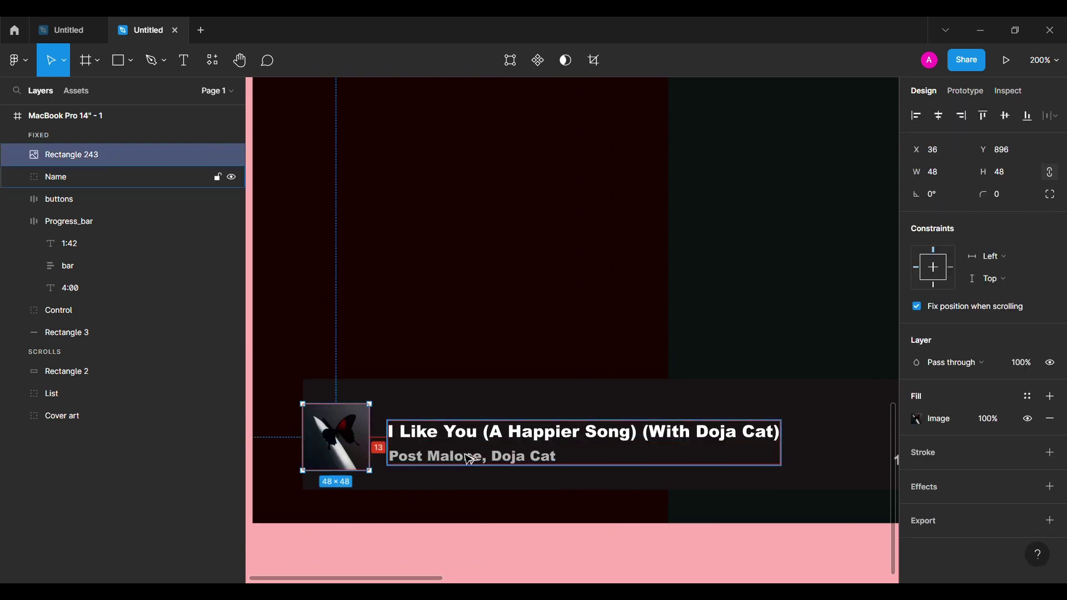
shift+click(75, 176)
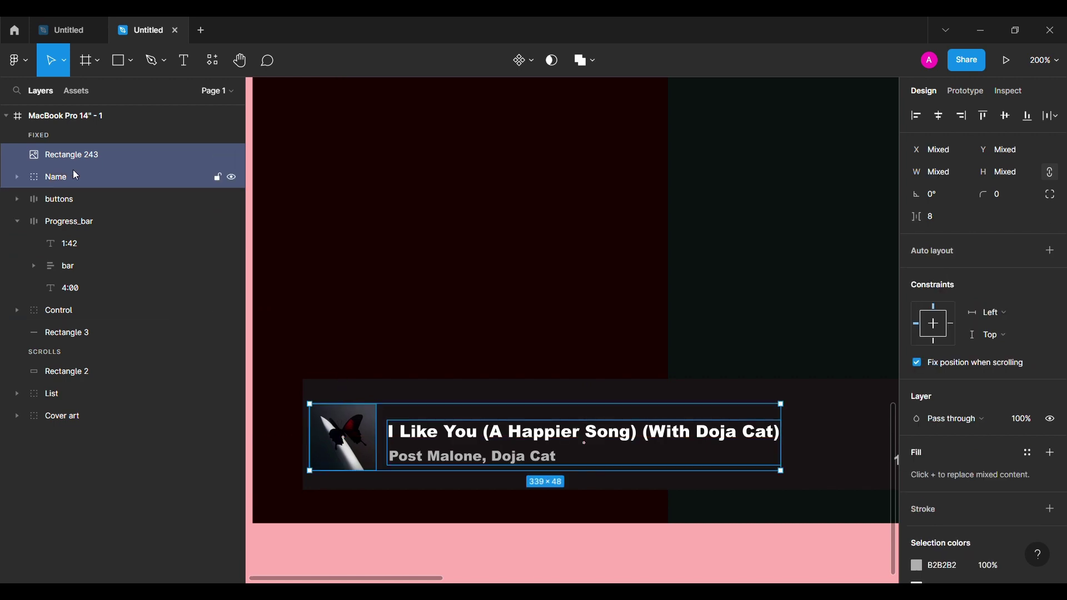
key(ctrl+g)
double_click(94, 159)
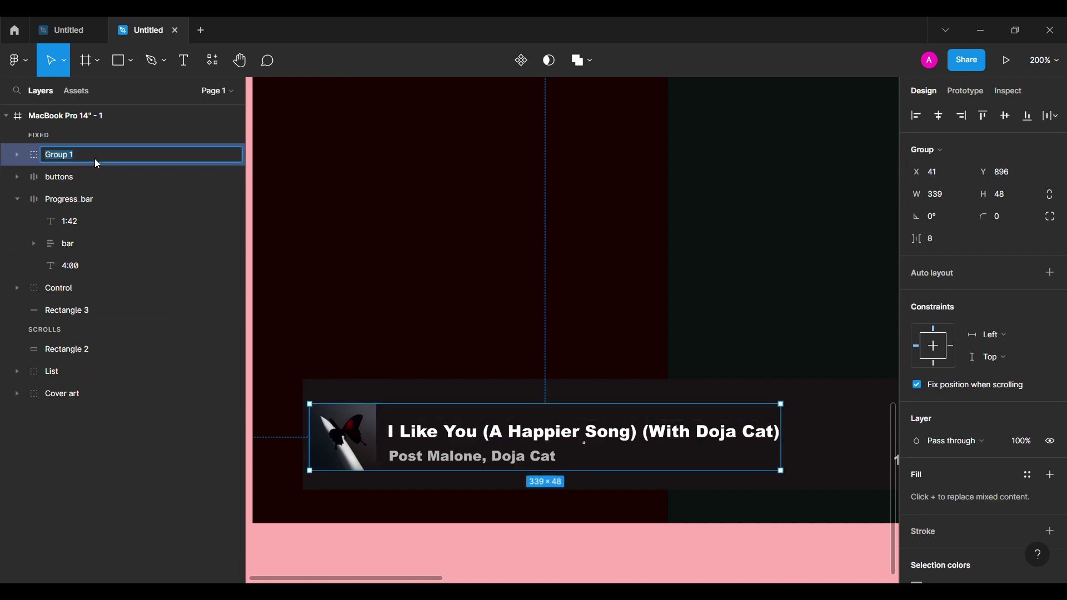
text(Current song)
key(Return)
Step: Nudge the Current song group slightly right and up
click(16, 154)
click(75, 200)
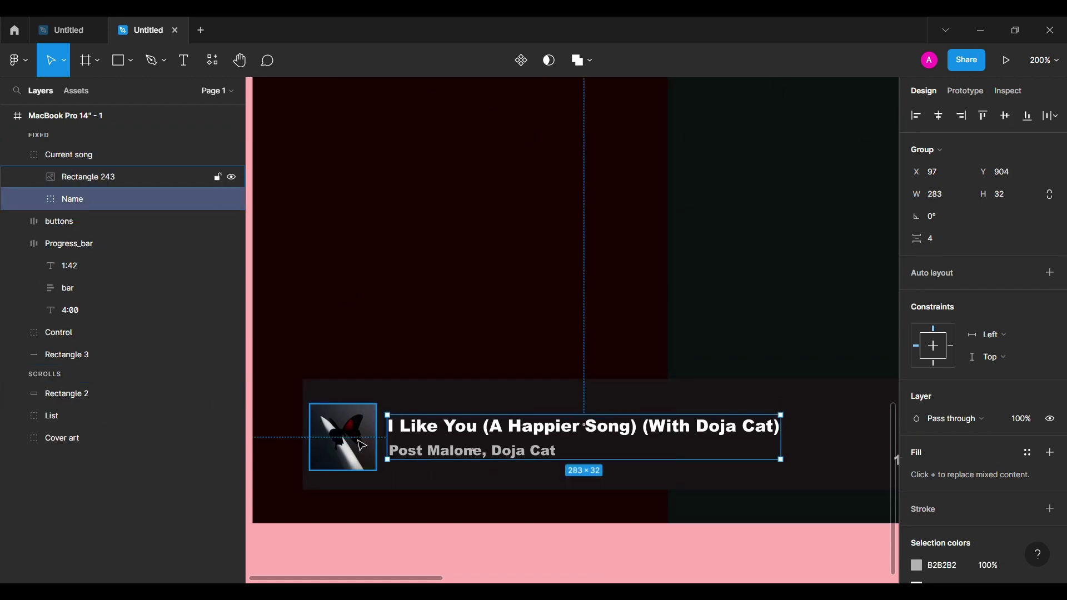
click(18, 156)
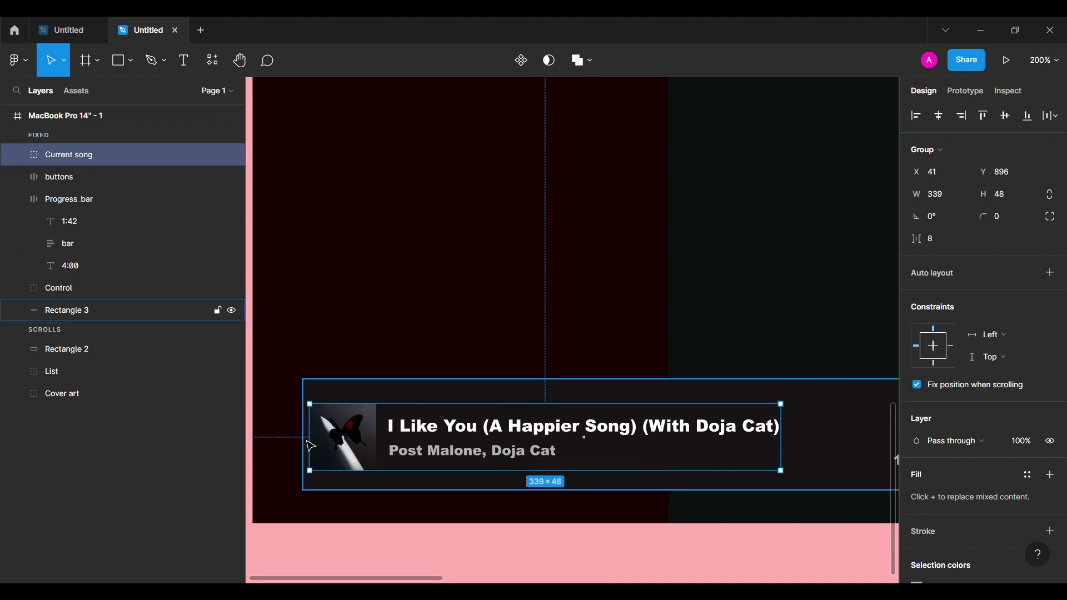
key(shift+Right)
key(Right)
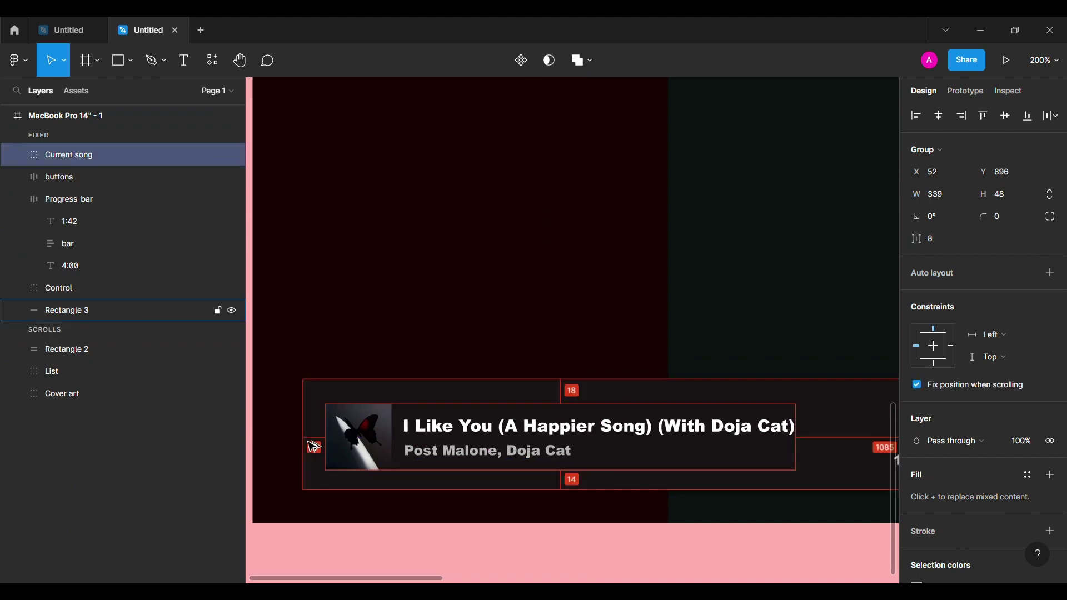
key(Up)
key(Up)
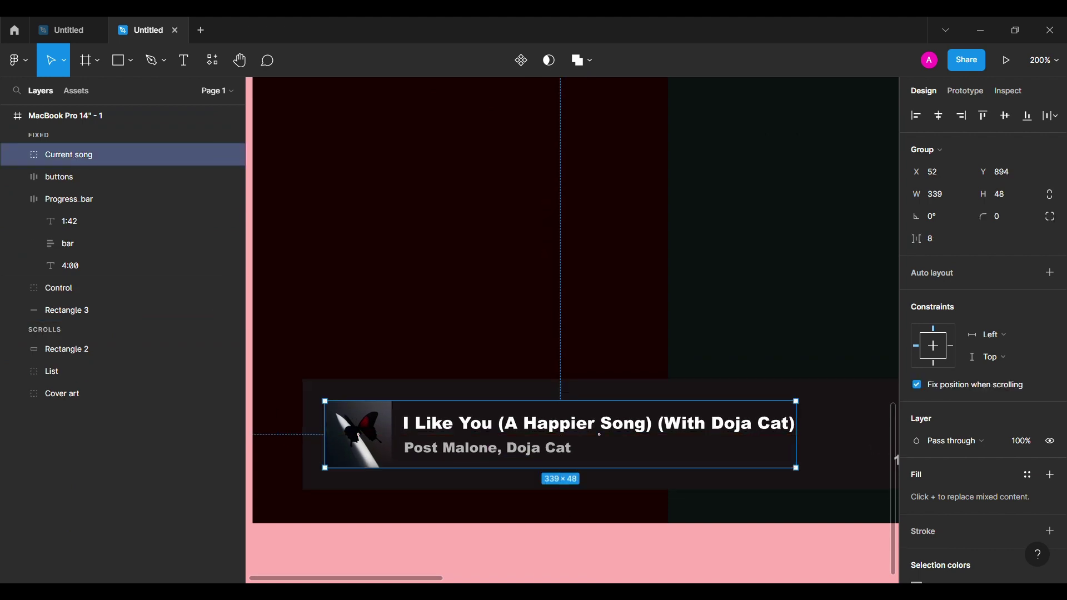
Step: Zoom out to the whole artist page and review the player bar layers
key(ctrl+minus)
click(823, 502)
key(shift+1)
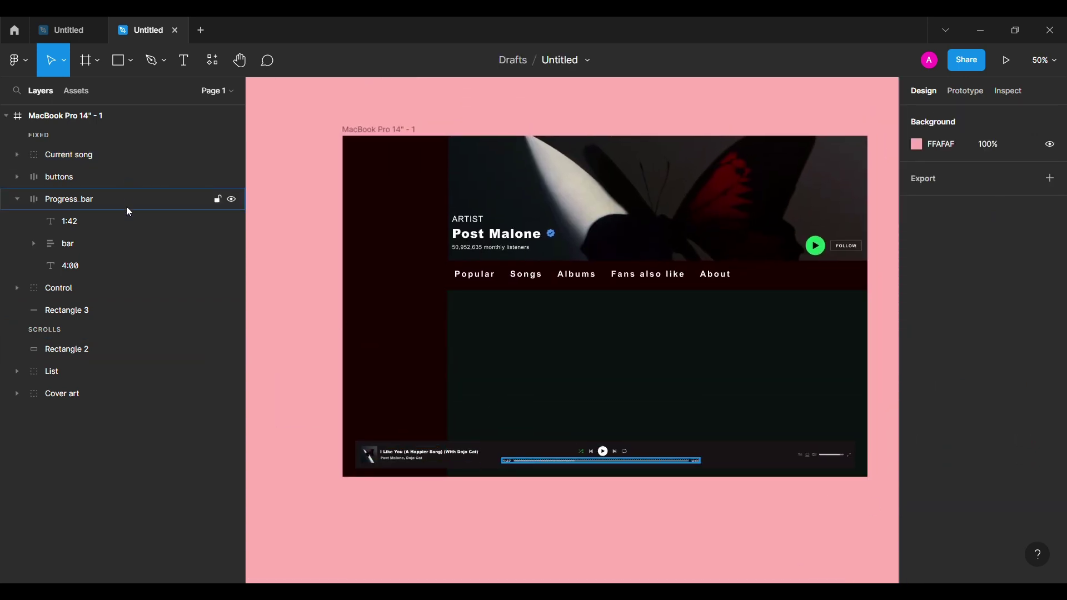
click(18, 200)
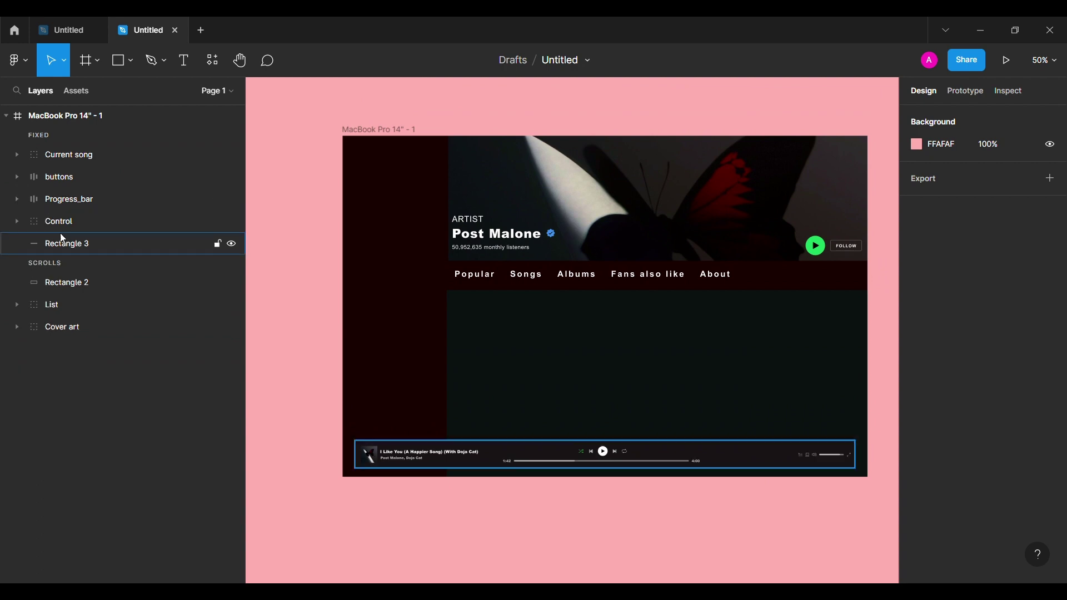
click(101, 238)
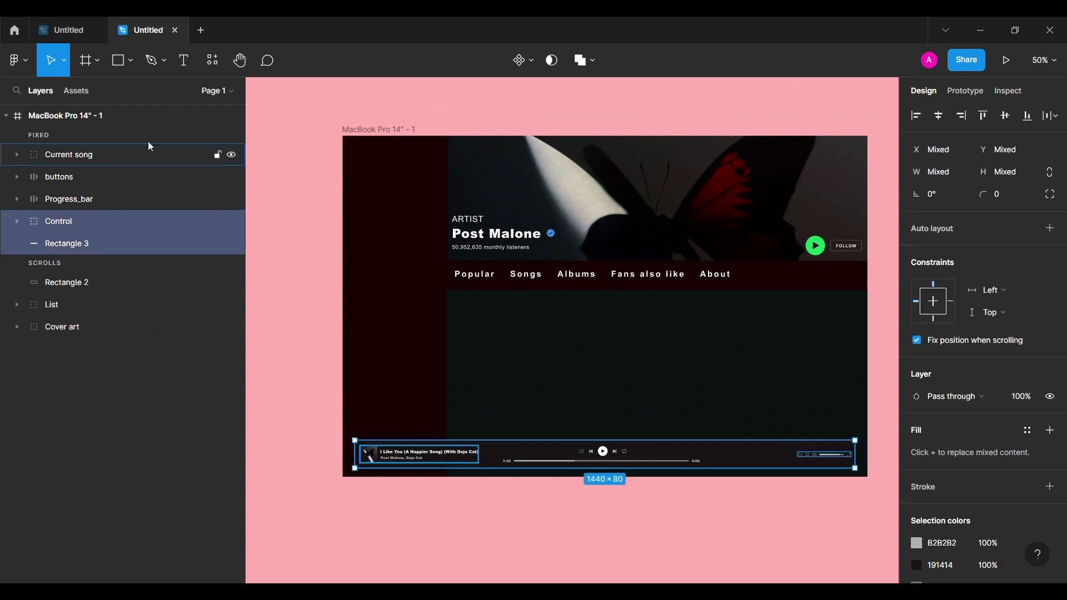
click(326, 293)
scroll(435, 405, right, 2)
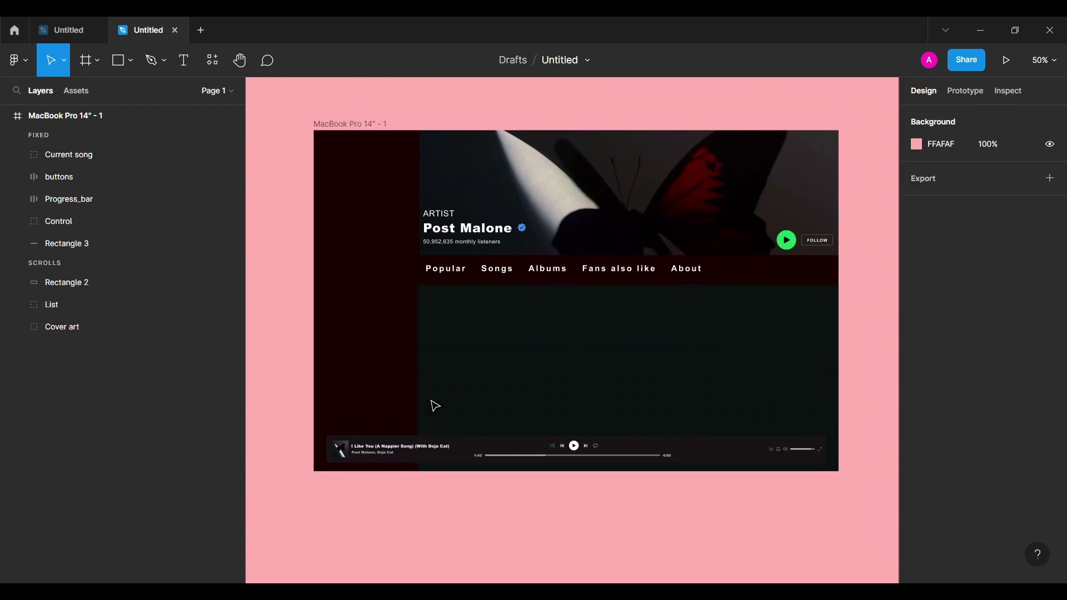
Step: Draw a horizontal line above the player bar, 1440 wide with a 2 px stroke
click(131, 71)
click(122, 106)
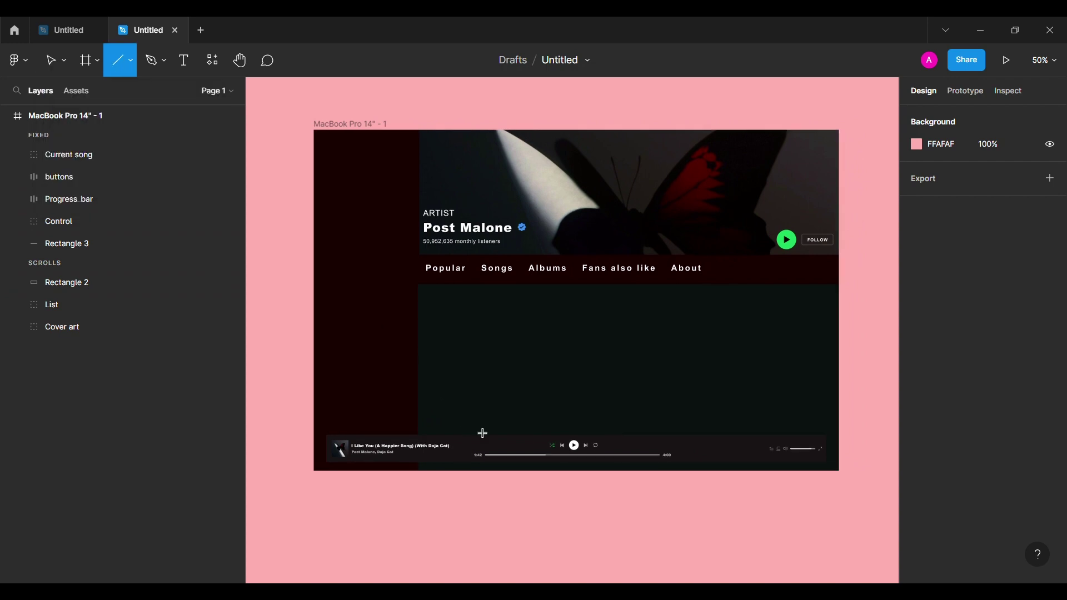
drag(472, 423, 644, 423)
text(144)
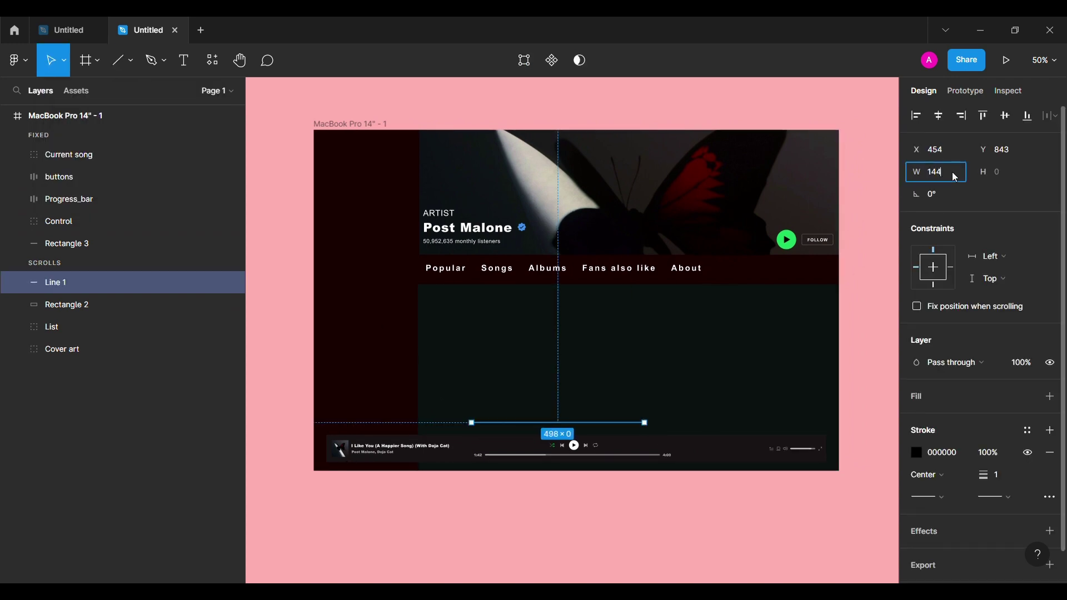
text(0)
key(Return)
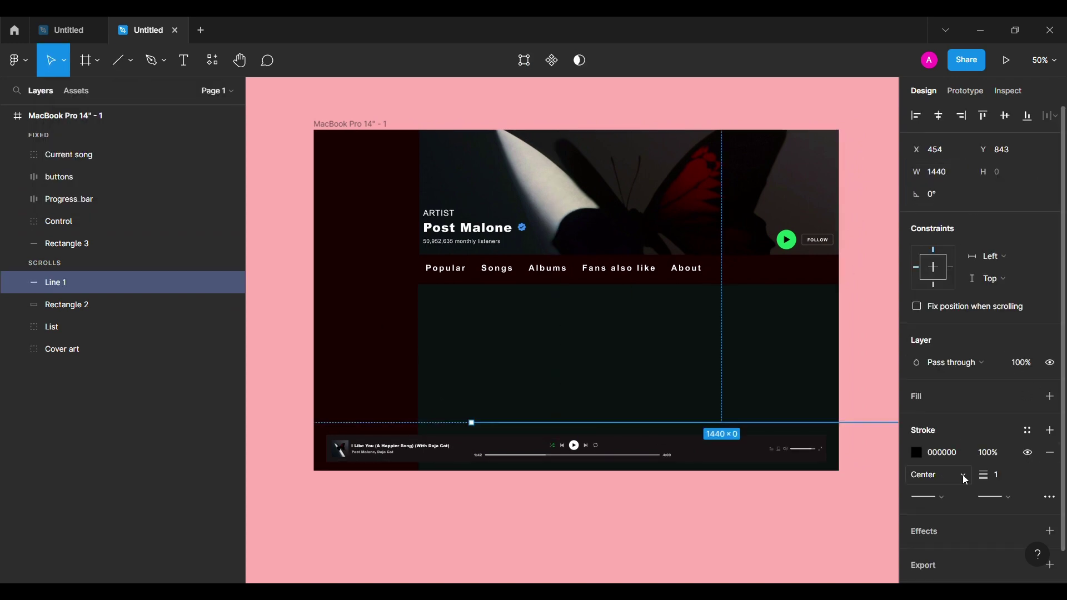
drag(995, 481, 1003, 479)
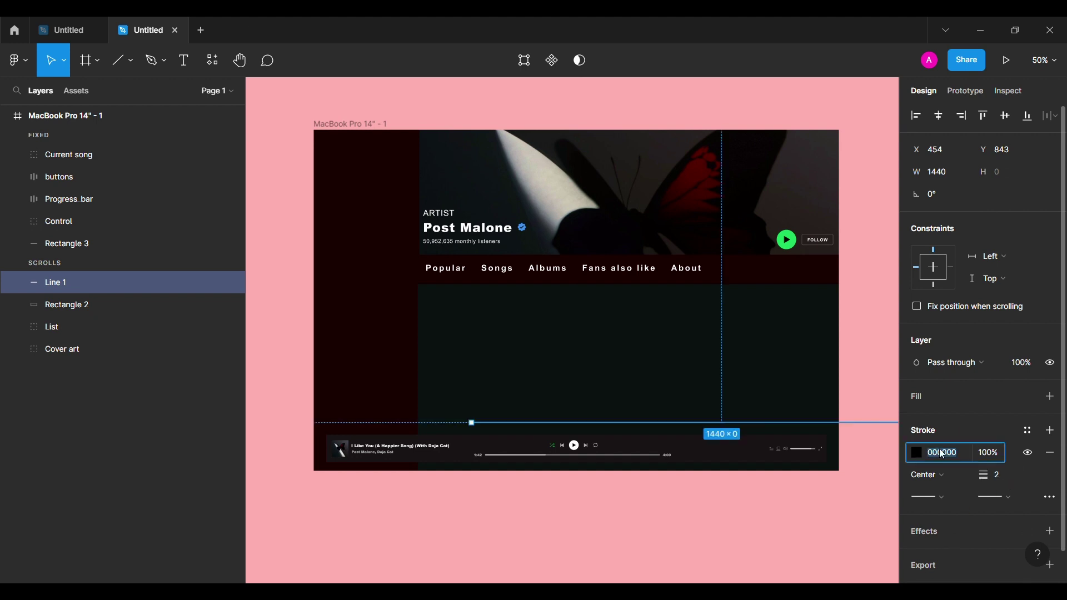
text(fff)
text(FFFFFF)
key(Return)
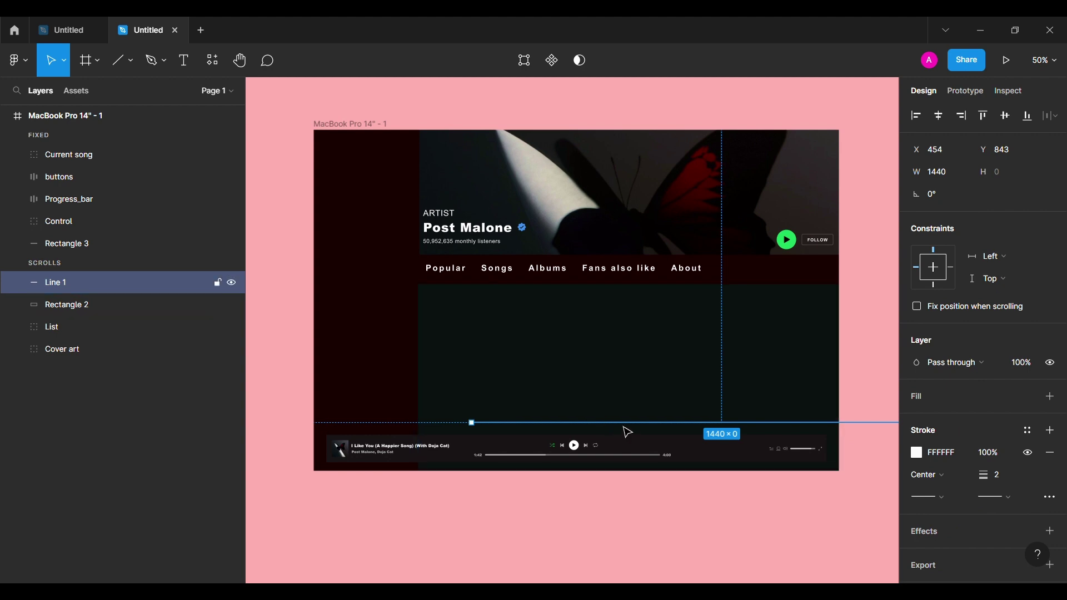
Step: Move the line onto the bar's top edge and colour it dark grey 535353
drag(624, 431, 488, 441)
click(967, 458)
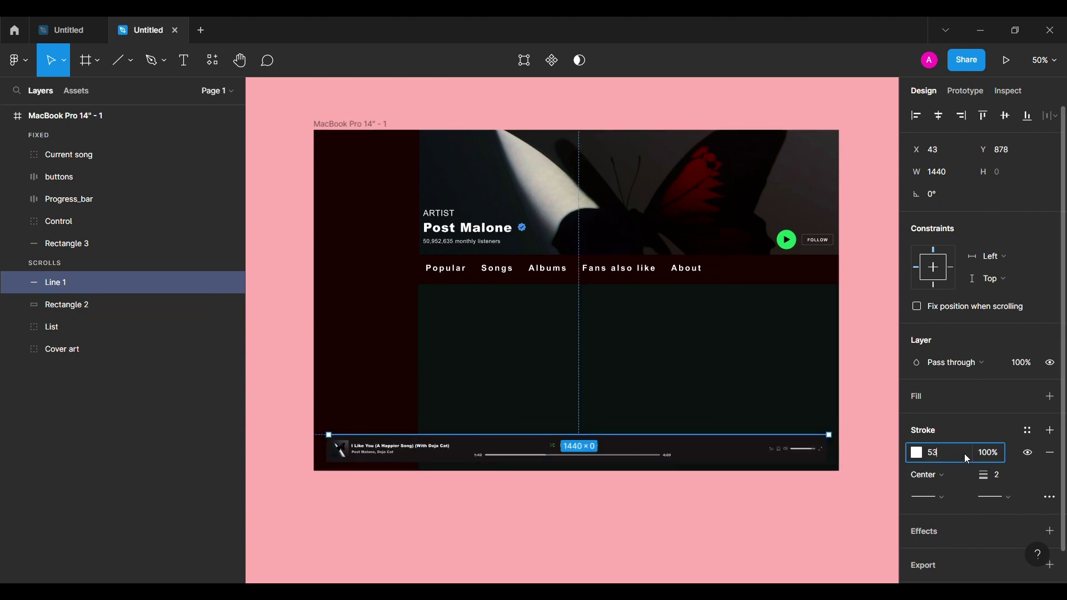
text(5353)
key(Return)
click(813, 491)
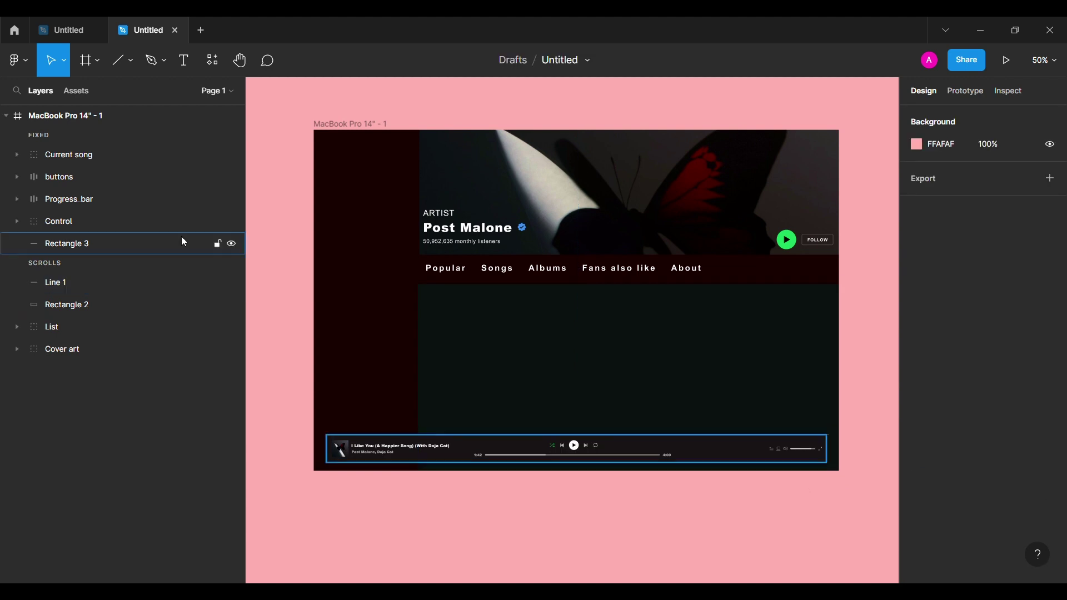
Step: Zoom in and nudge the divider line left to align with the bar
key(shift+0)
scroll(453, 411, down, 3)
scroll(642, 367, right, 3)
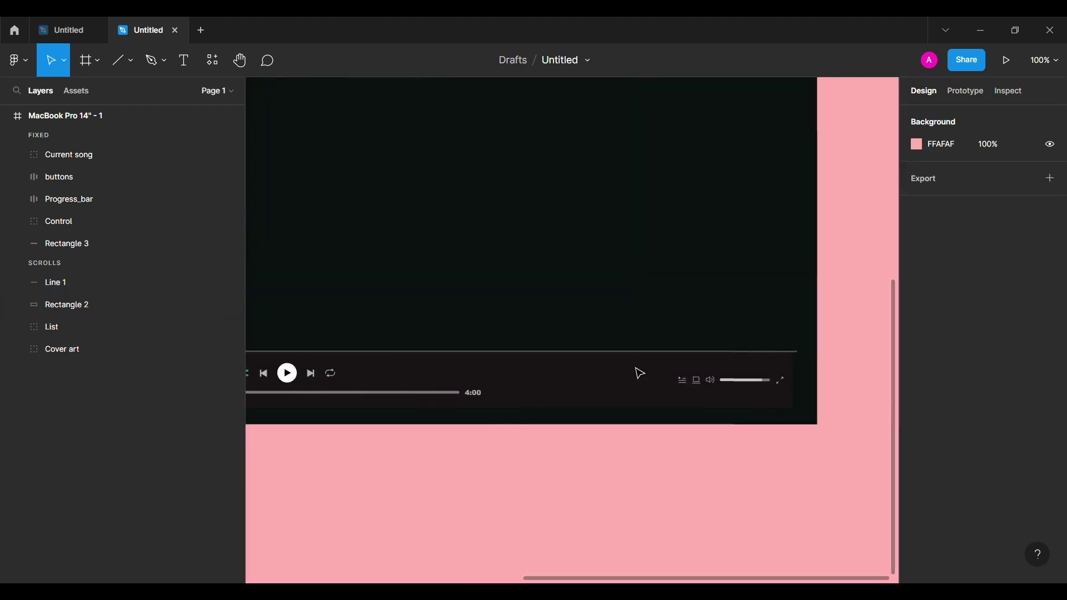
click(803, 356)
scroll(691, 461, left, 10)
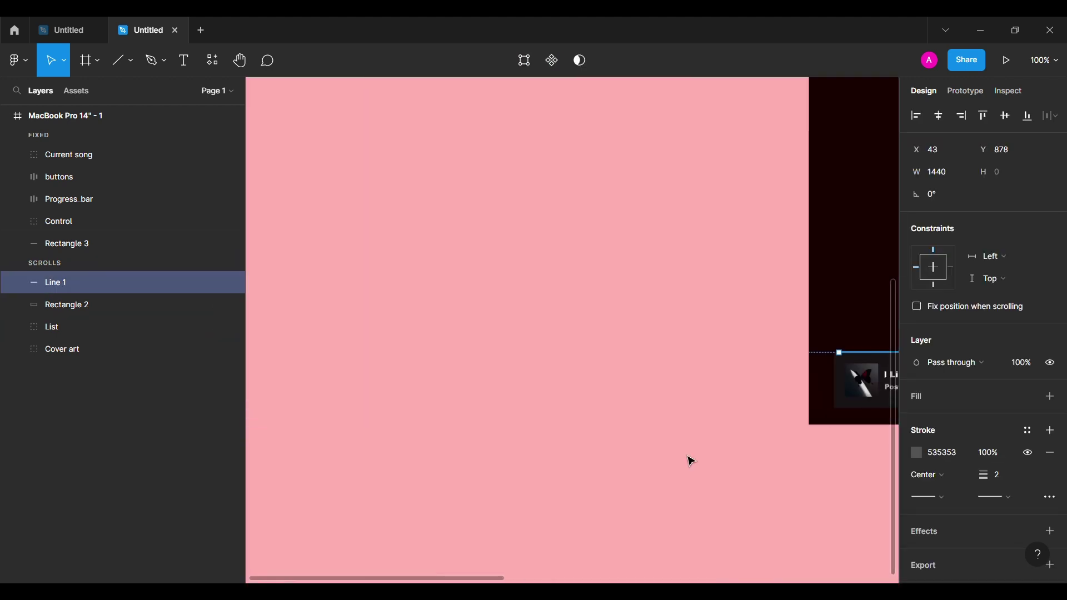
scroll(691, 461, right, 10)
key(Left)
key(Left)
key(Left)
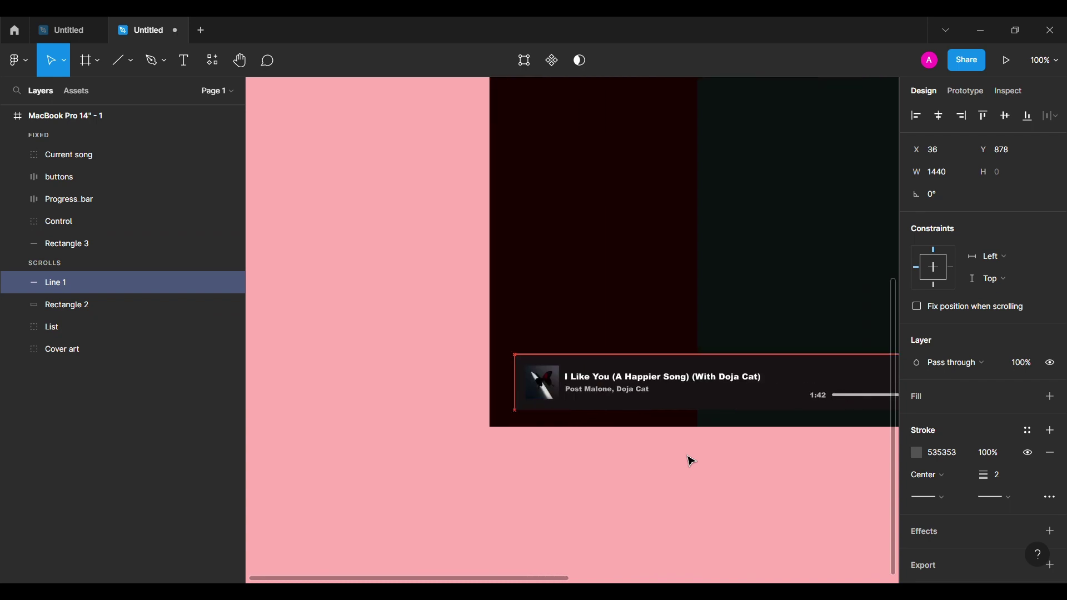
Step: Move the divider line into the fixed layers
key(shift+1)
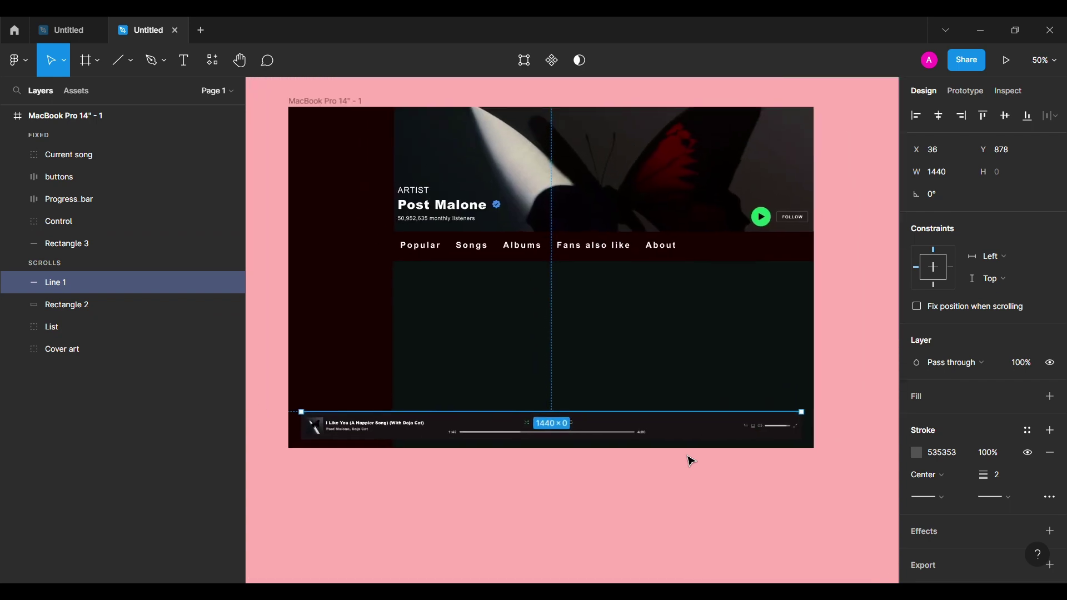
click(674, 499)
click(114, 285)
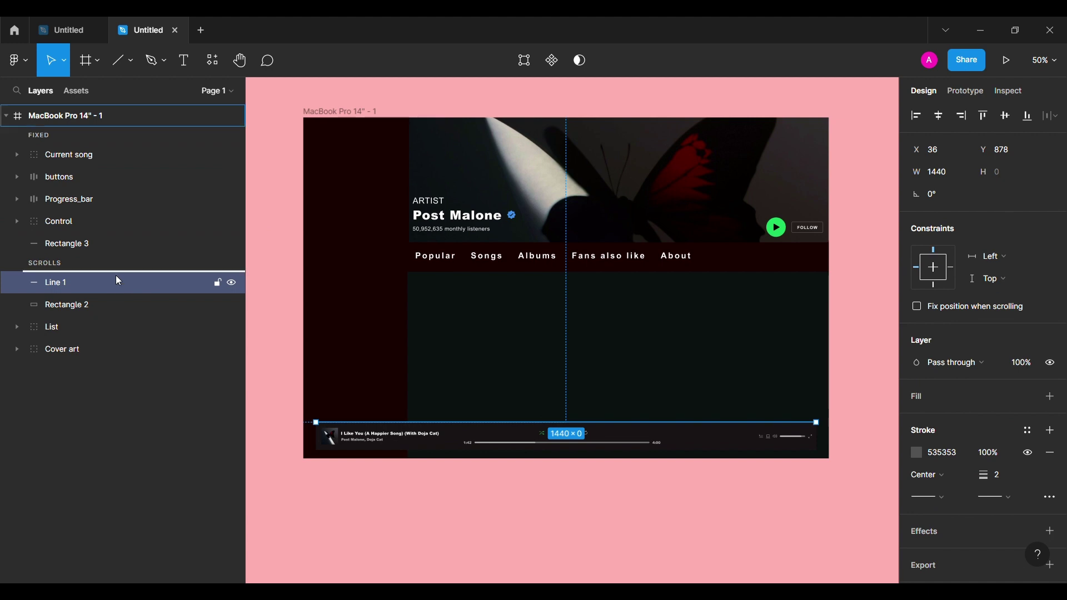
drag(114, 285, 151, 156)
Step: Group Current song, playback buttons, progress bar, right controls and background as 'Bottom nav'
click(115, 179)
shift+click(94, 197)
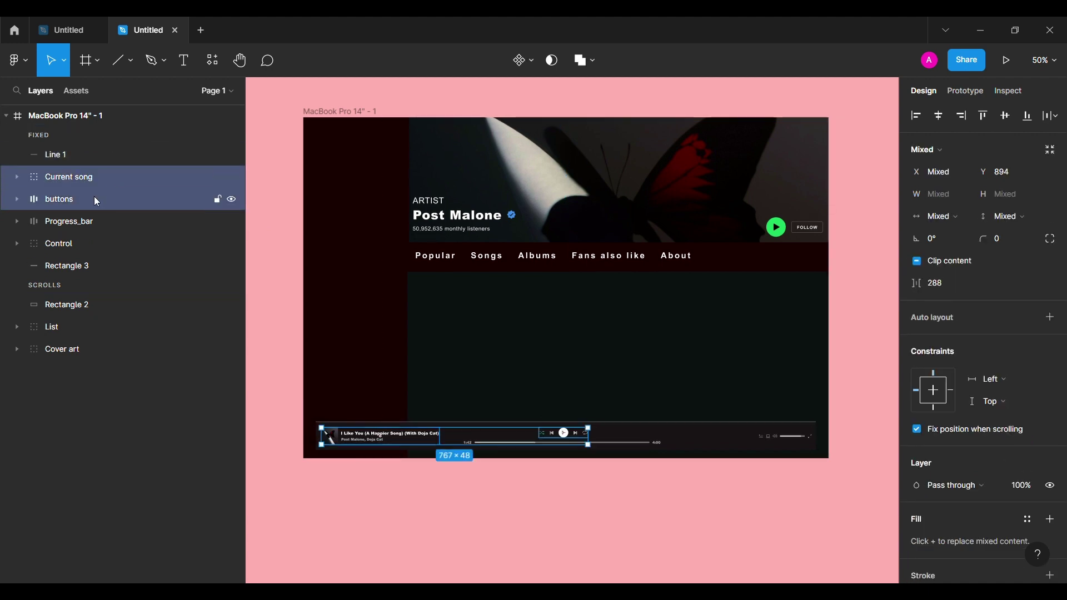
shift+click(88, 221)
shift+click(83, 244)
shift+click(83, 267)
key(ctrl+g)
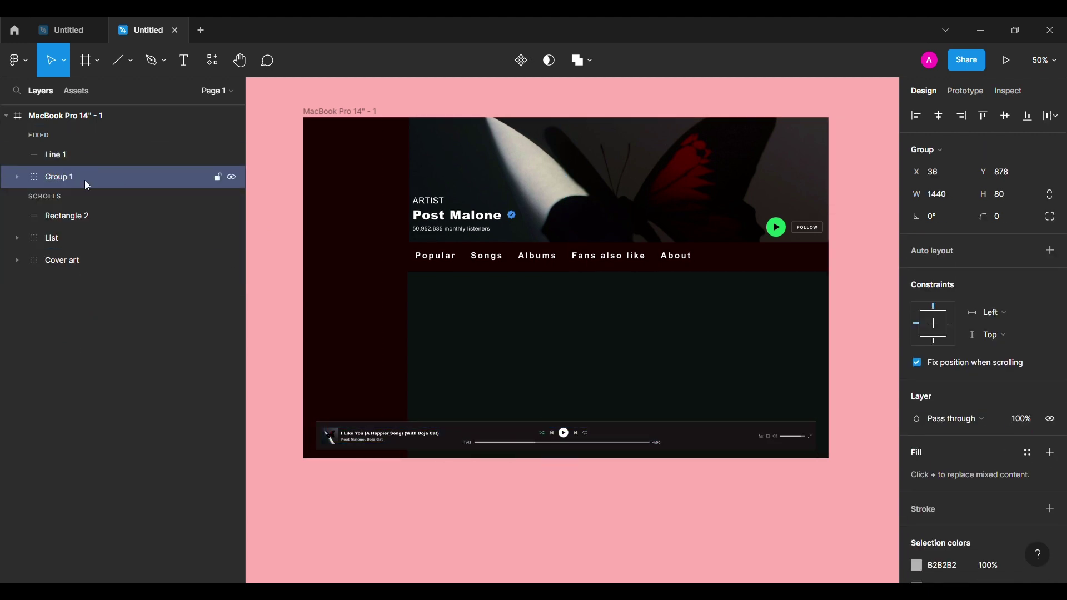
double_click(84, 179)
text(Bottom n)
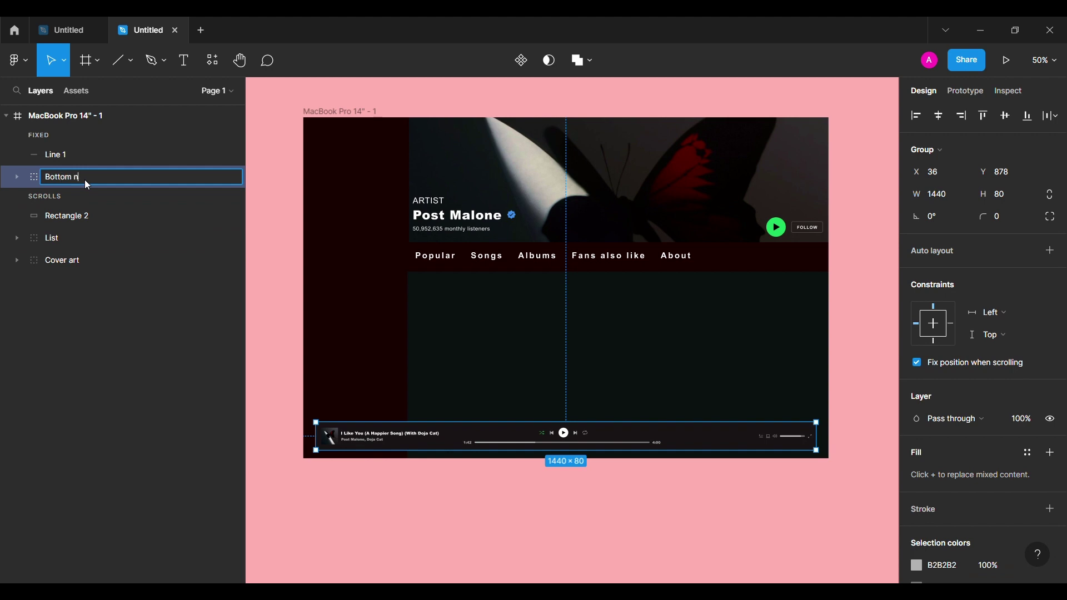
text(av)
key(Return)
Step: Group Bottom nav together with the divider line
shift+click(89, 154)
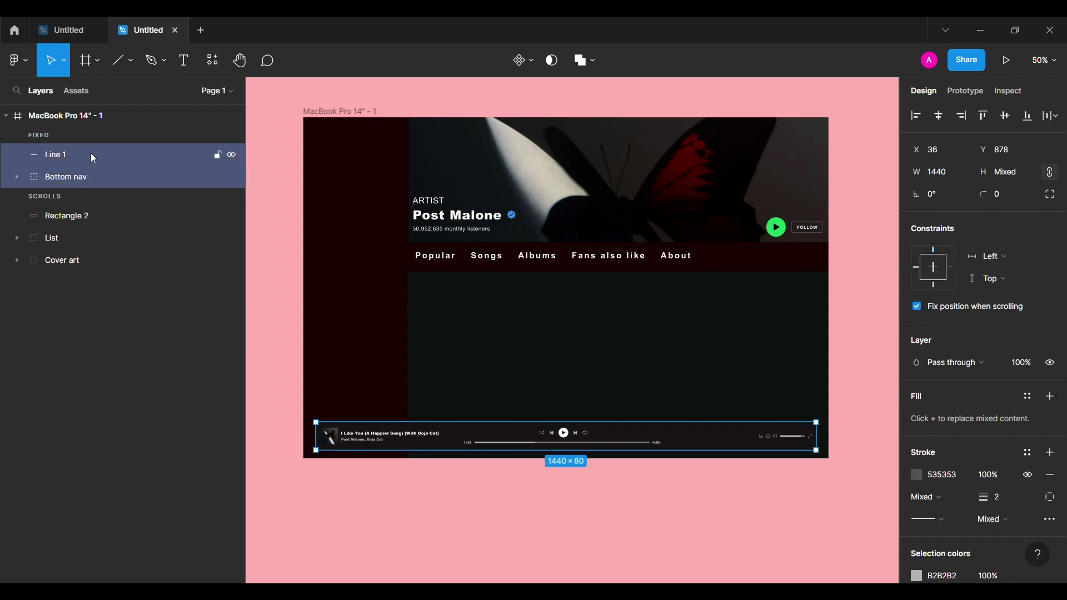
key(ctrl+g)
click(479, 524)
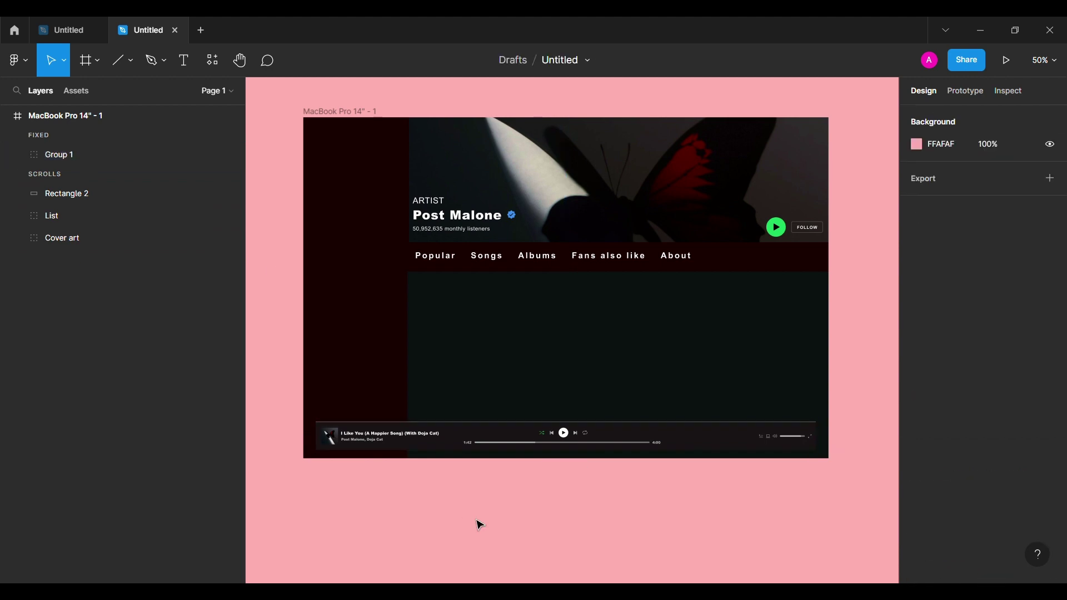
ctrl+scroll(269, 267, up, 5)
scroll(269, 266, up, 3)
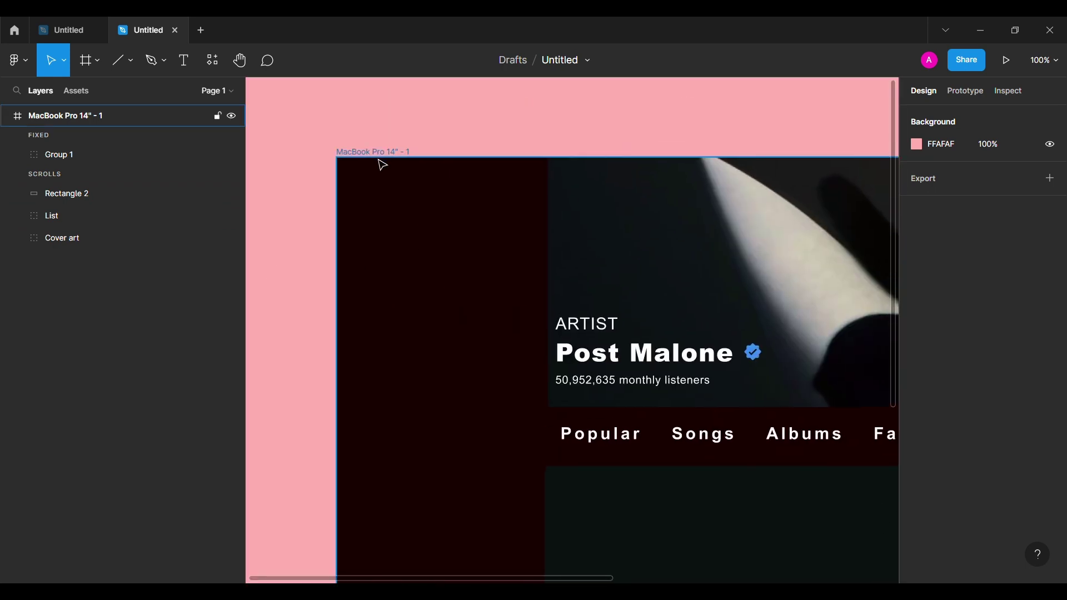
Step: Paste the three-dot option icon and the back/forward arrows at the sidebar top
key(ctrl+v)
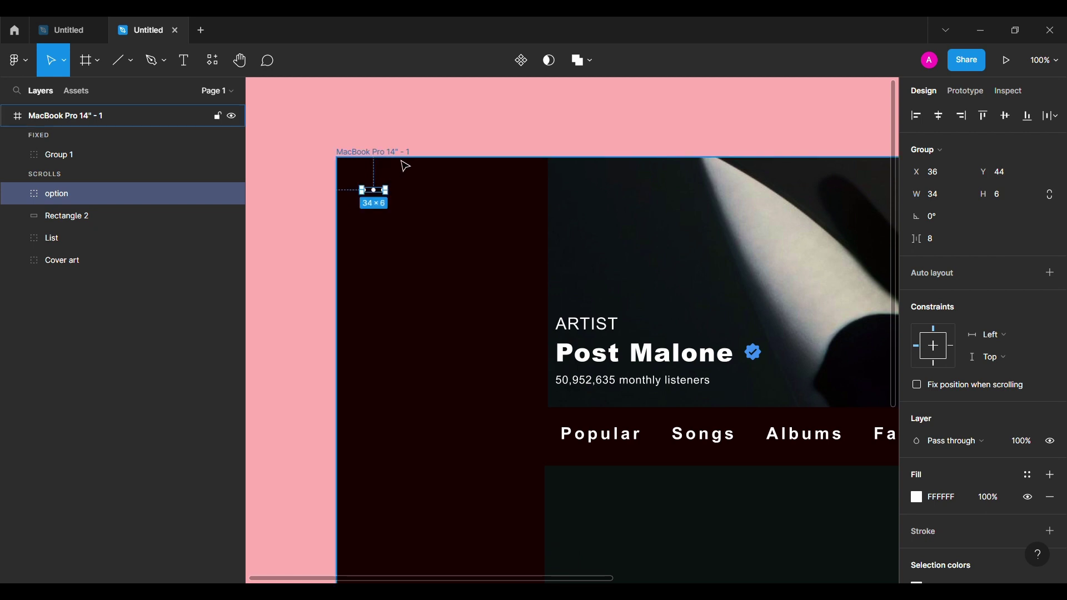
click(468, 240)
key(ctrl+v)
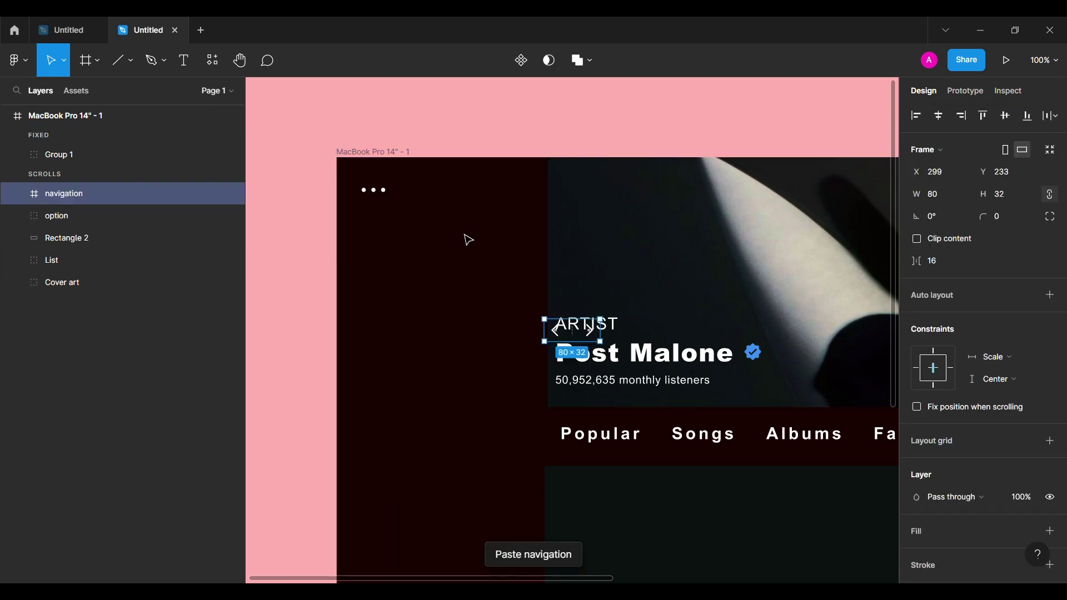
drag(559, 331, 484, 192)
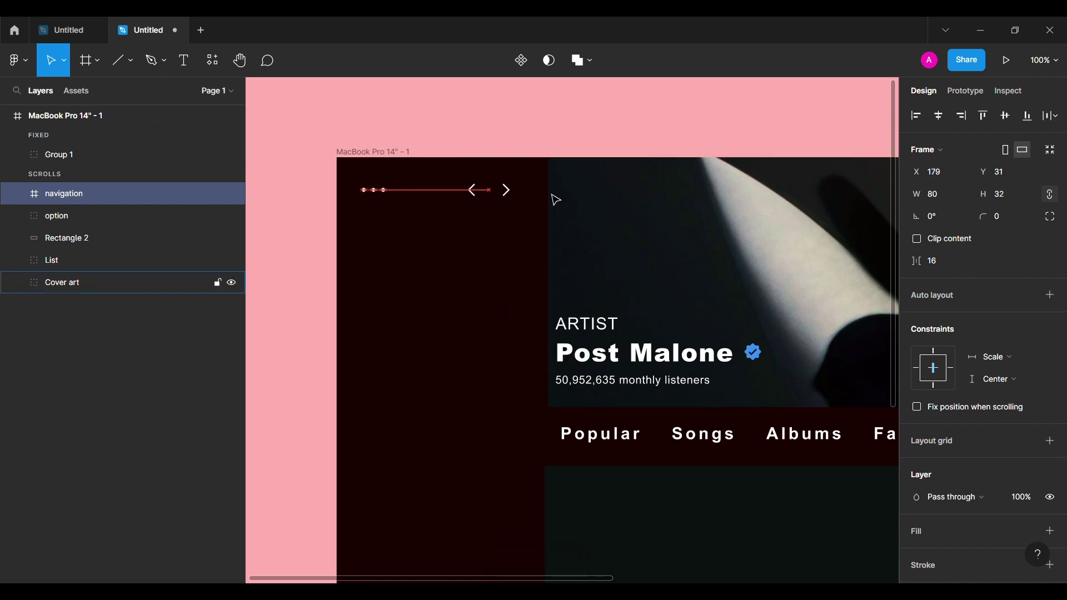
click(441, 329)
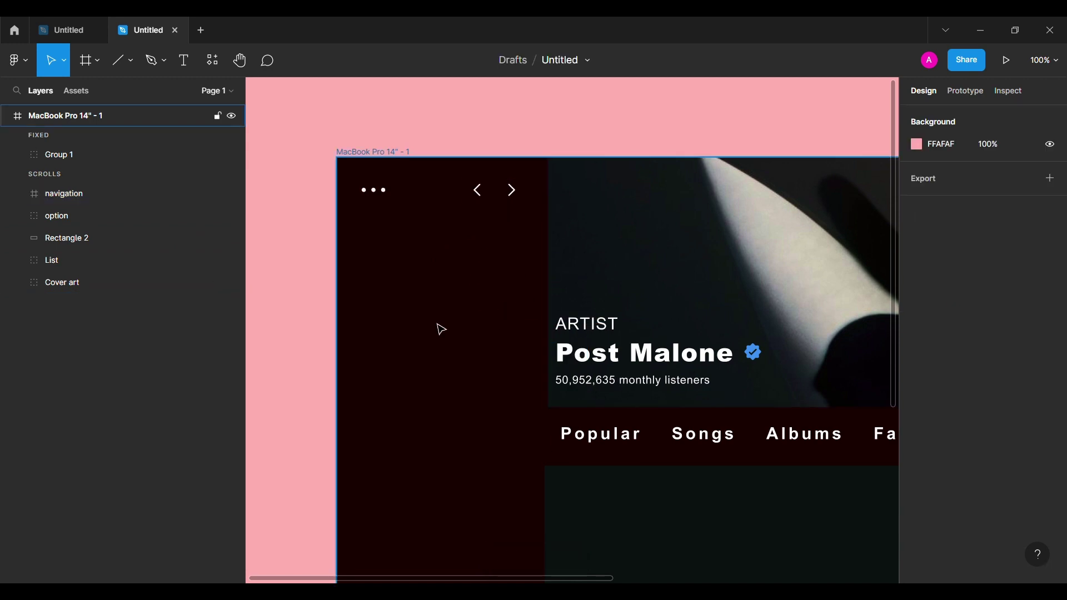
Step: Place the Spotify logo in the sidebar just below the navigation dots
key(ctrl+v)
drag(533, 313, 447, 270)
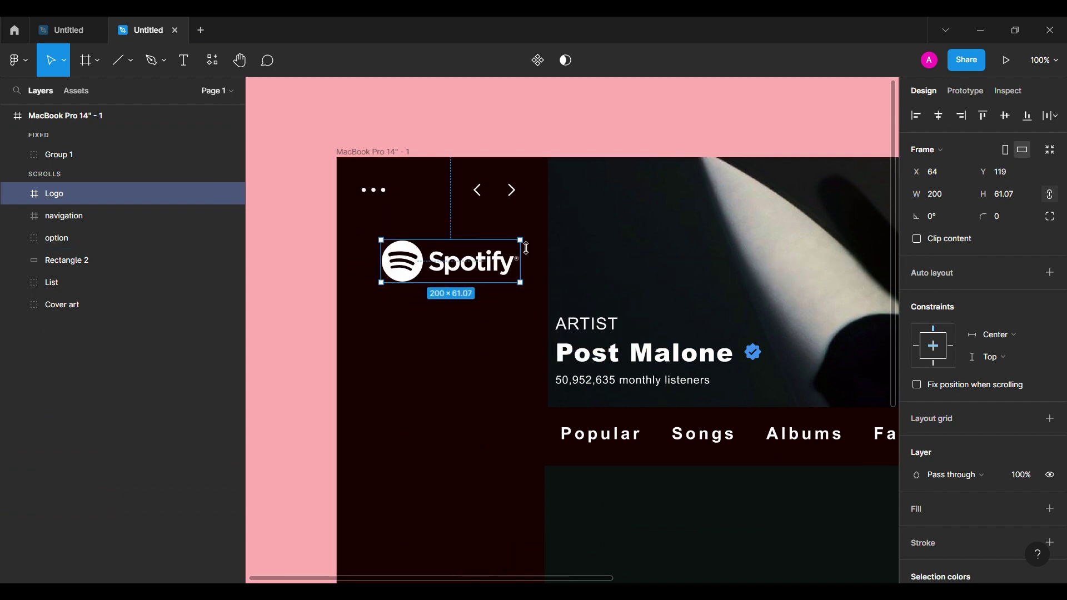
drag(517, 256, 502, 248)
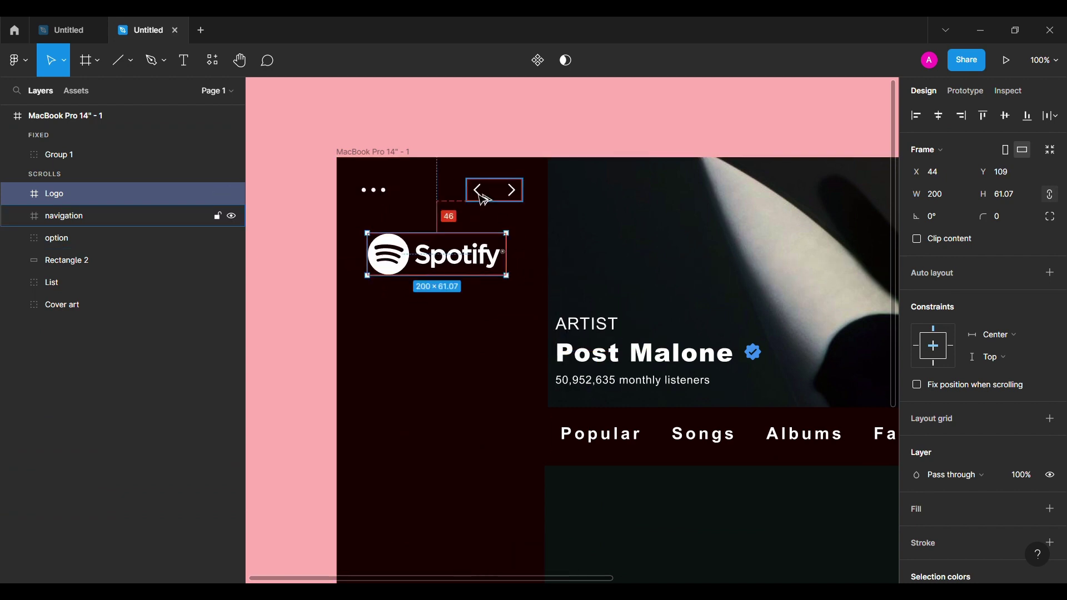
key(Down)
key(Down)
key(Down)
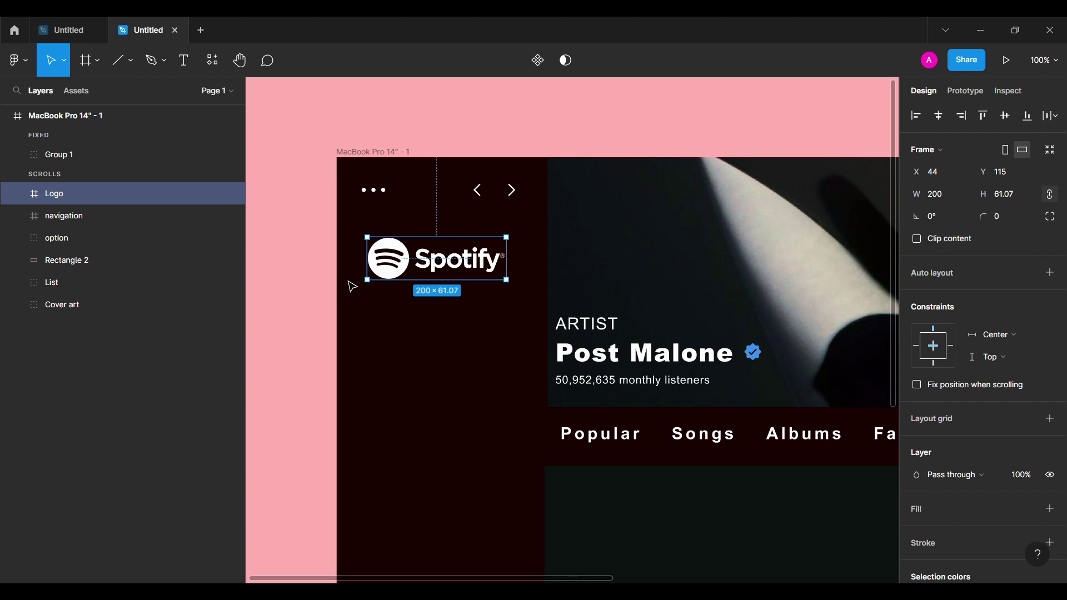
key(Right)
key(Right)
key(Right)
key(Right)
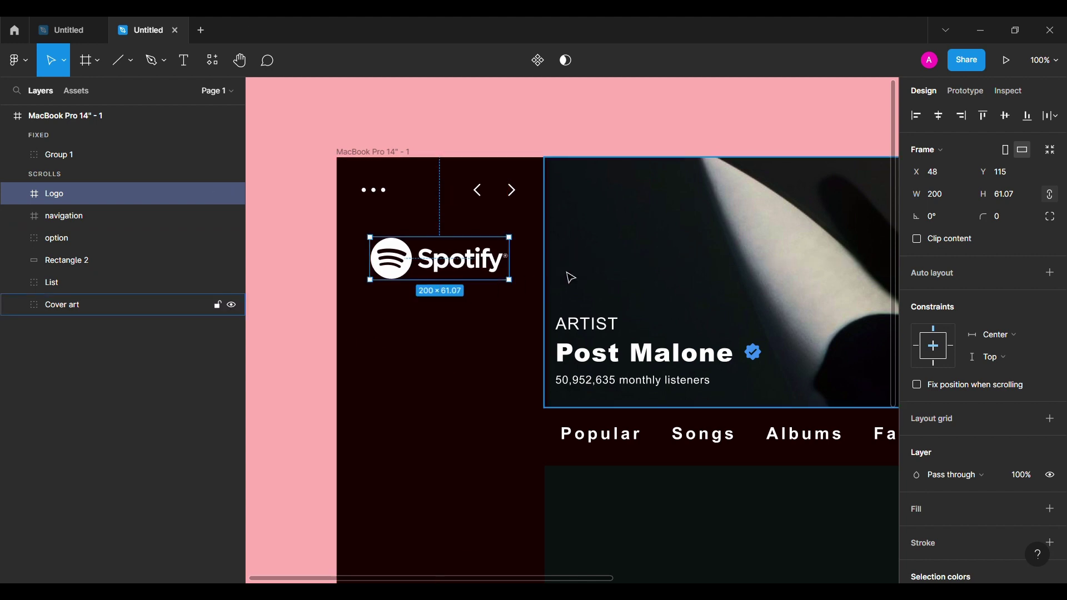
key(Right)
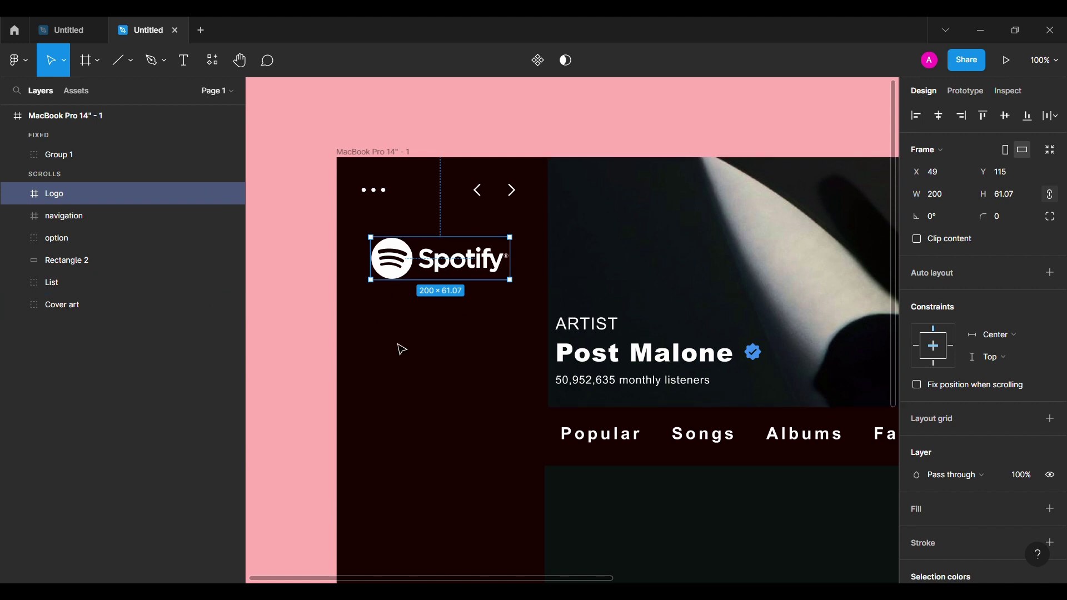
Step: Place the search bar below the Spotify logo, lined up with it
key(ctrl+v)
drag(556, 331, 436, 336)
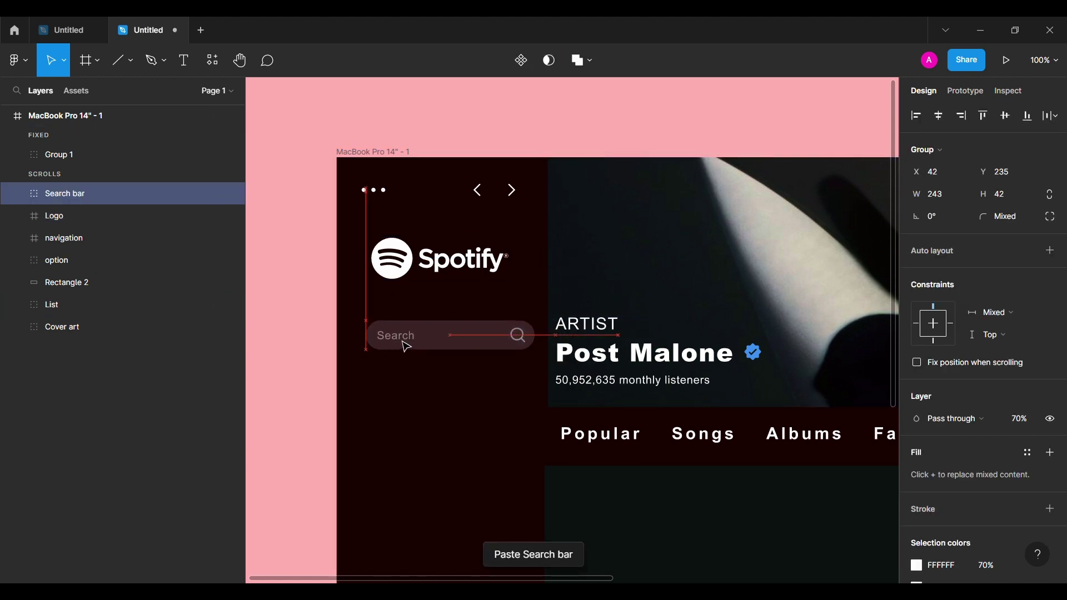
key(shift+Up)
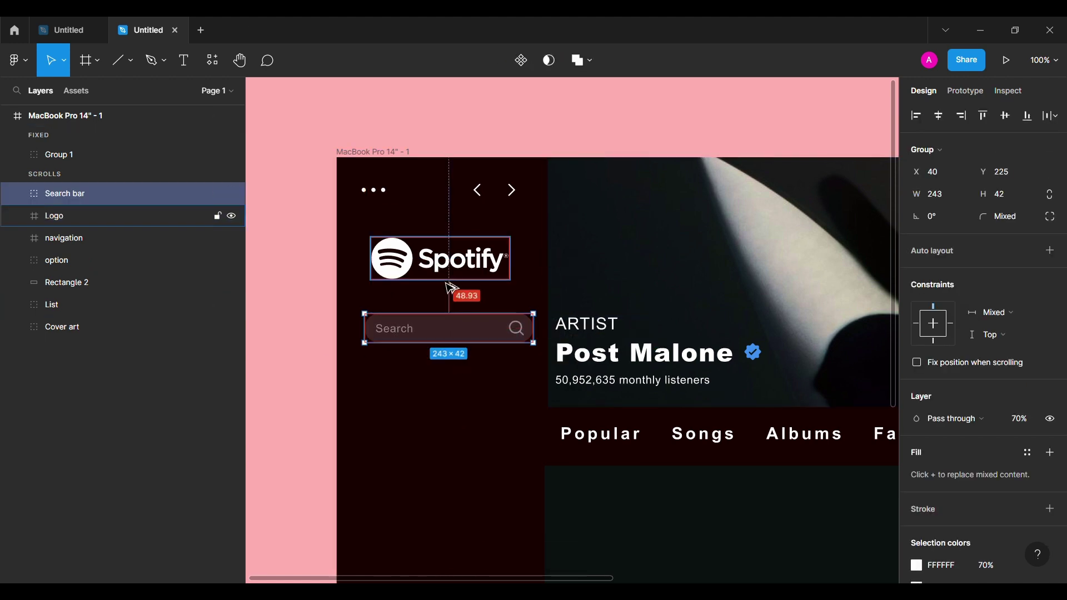
key(Up)
key(Up)
key(Up)
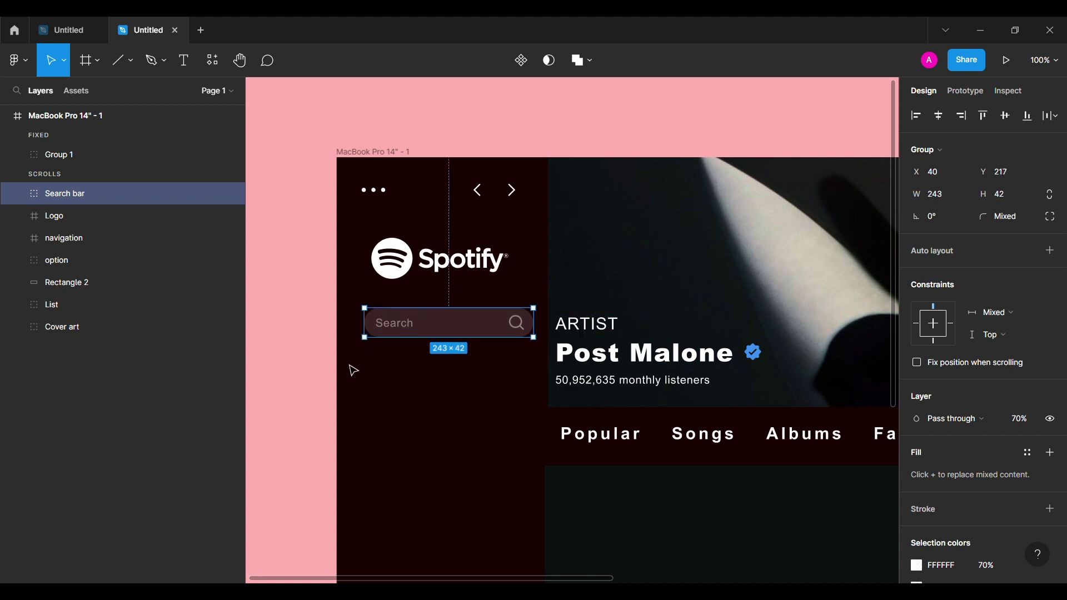
key(shift+Left)
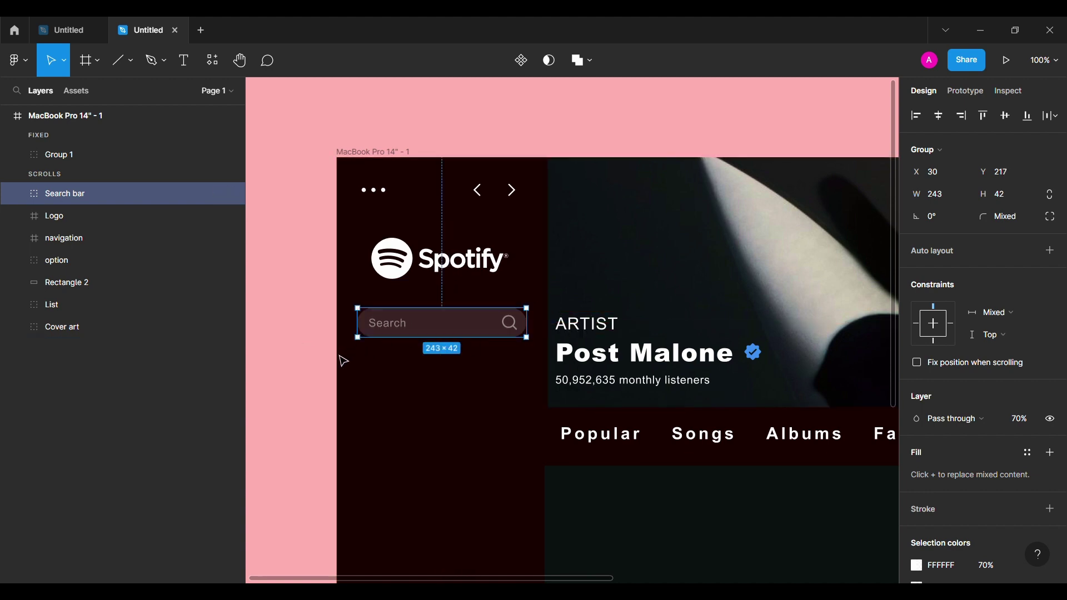
key(Left)
key(Left)
Step: Group the search bar, Logo, navigation and option layers as 'Option'
click(289, 261)
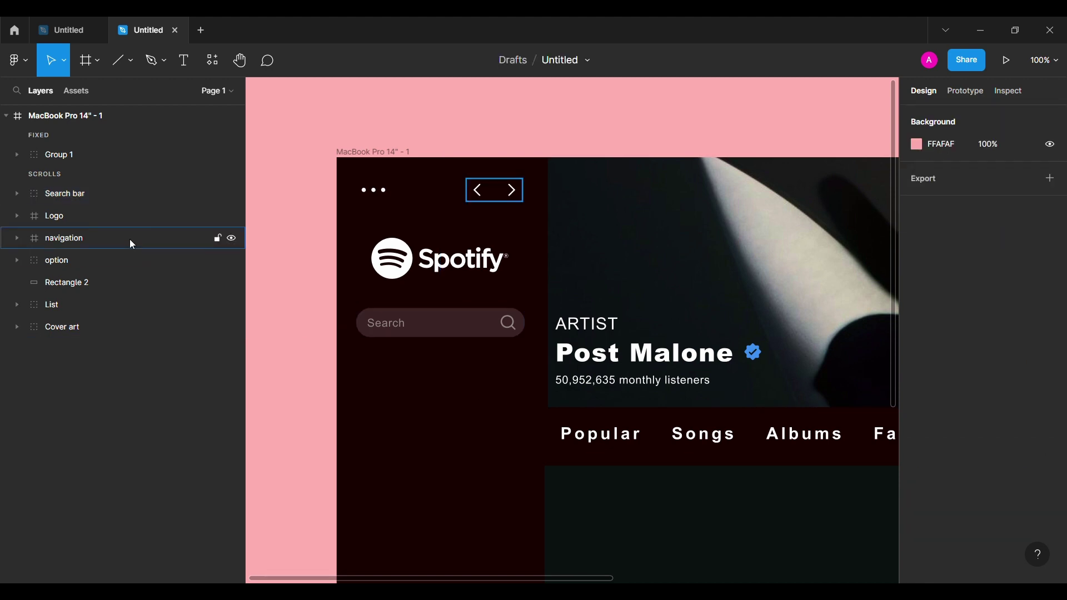
click(48, 259)
shift+click(73, 238)
shift+click(111, 195)
key(ctrl+g)
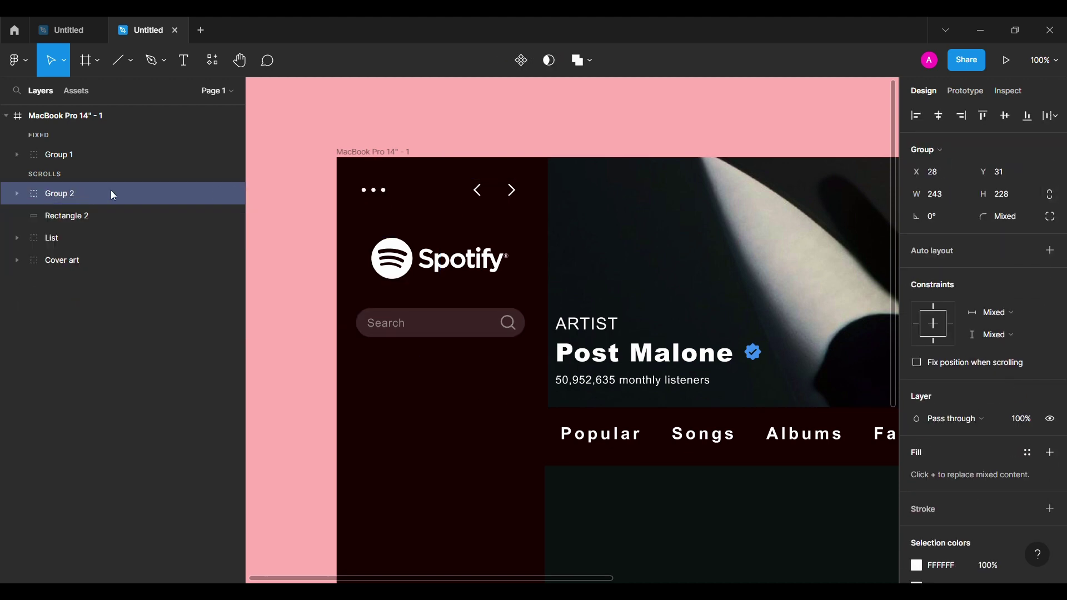
double_click(112, 194)
text(Option)
key(Return)
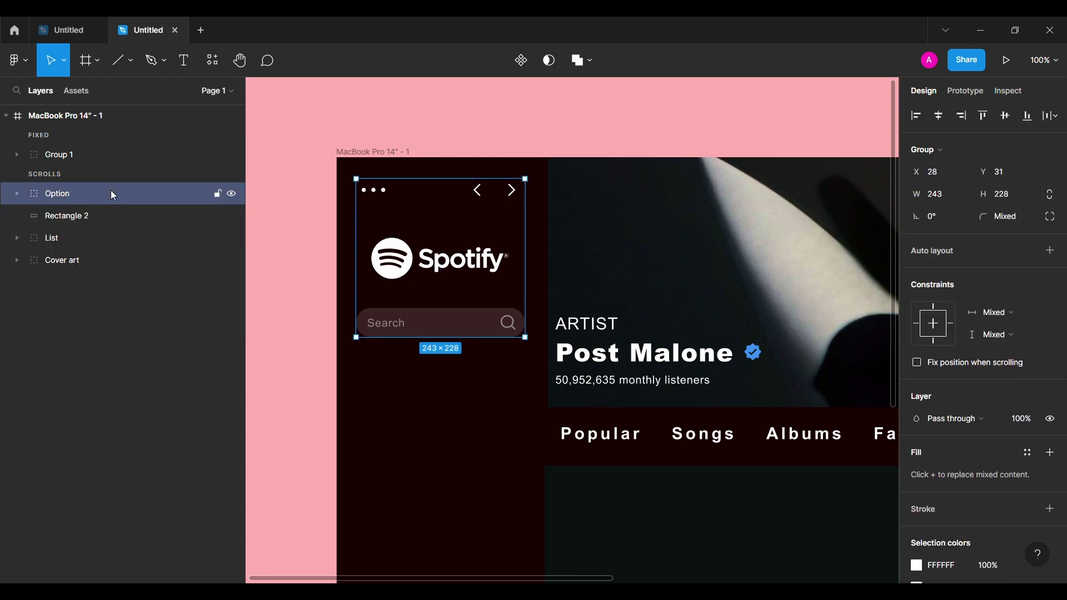
key(Up)
key(Up)
key(Up)
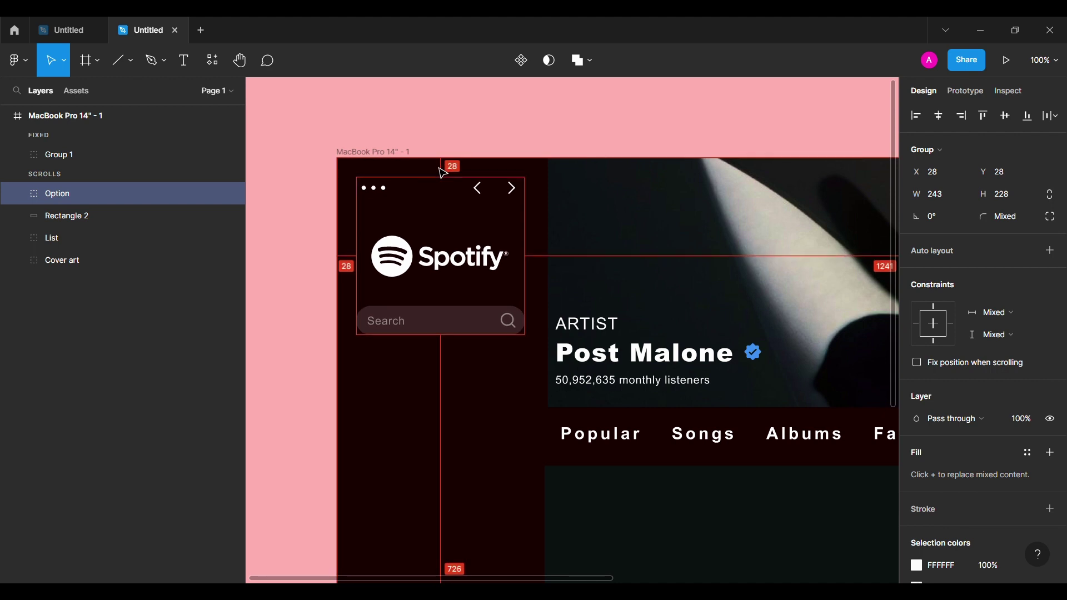
click(325, 353)
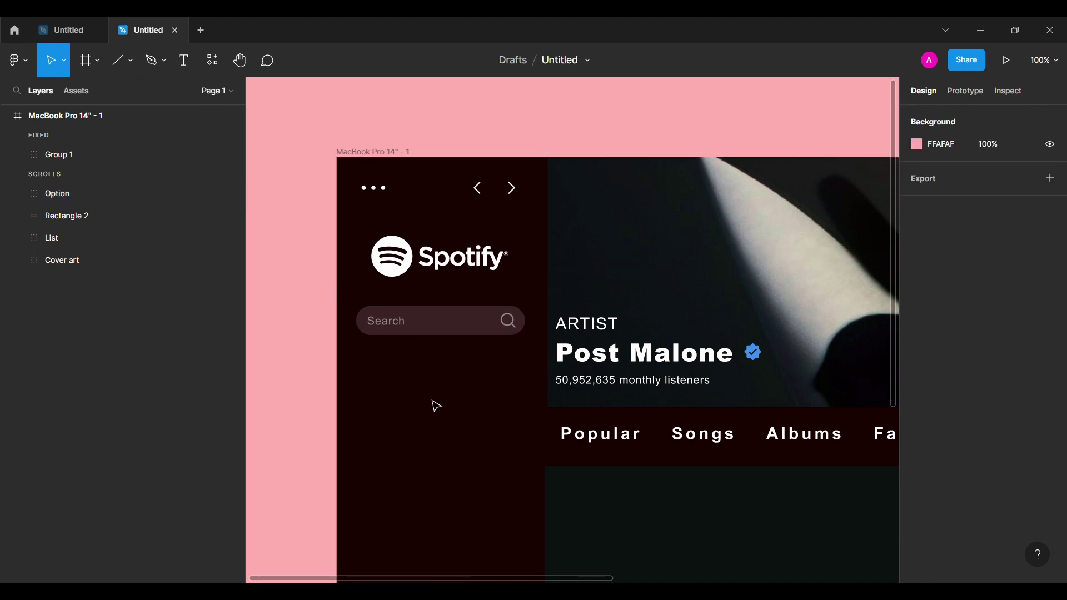
Step: Place the filled home icon just below the sidebar search bar
key(minus)
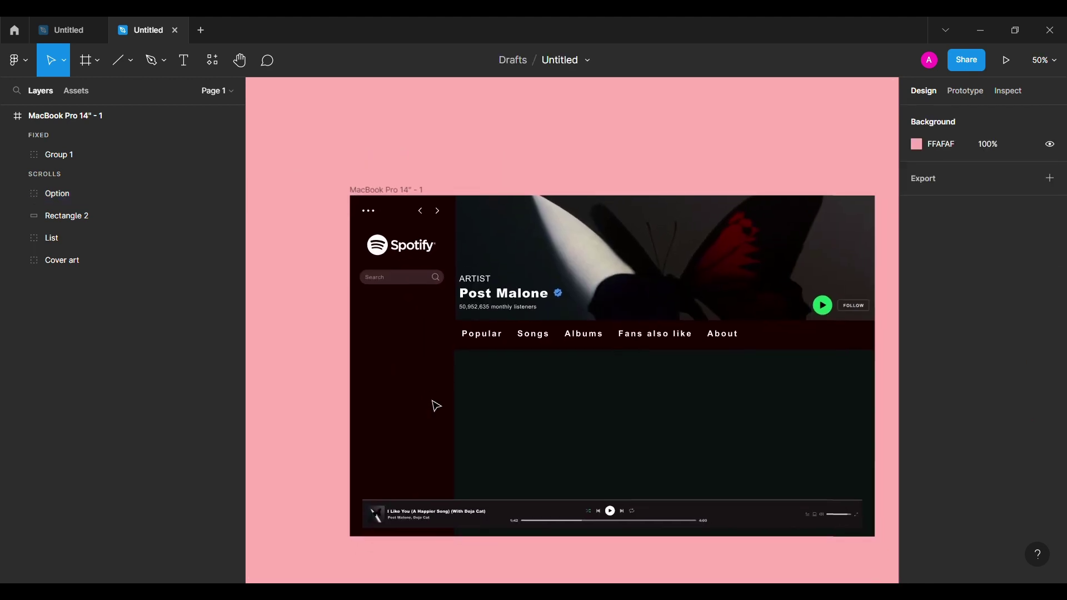
key(shift+0)
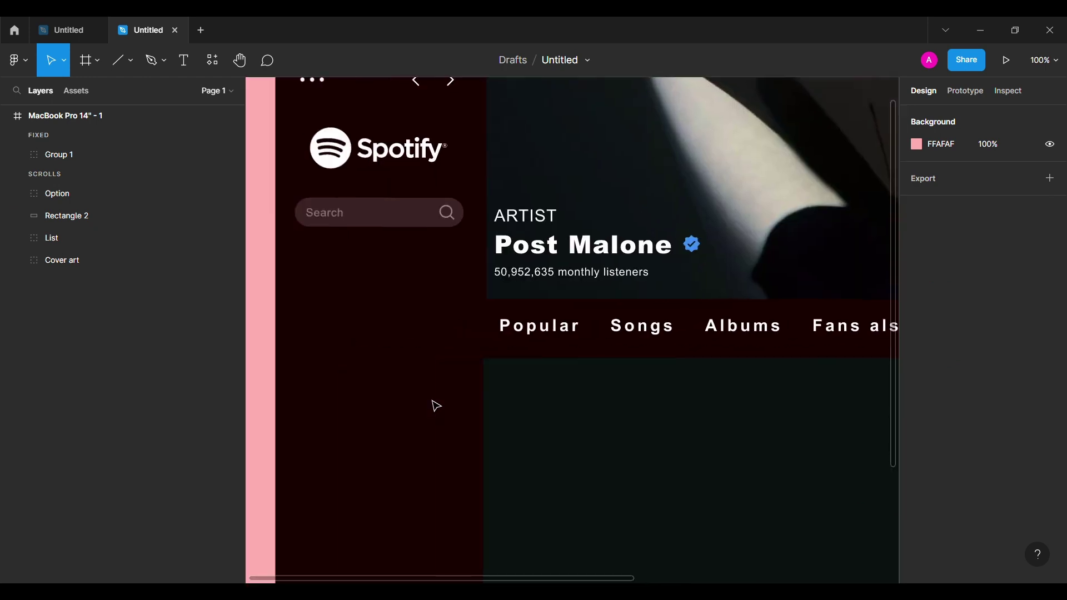
key(ctrl+v)
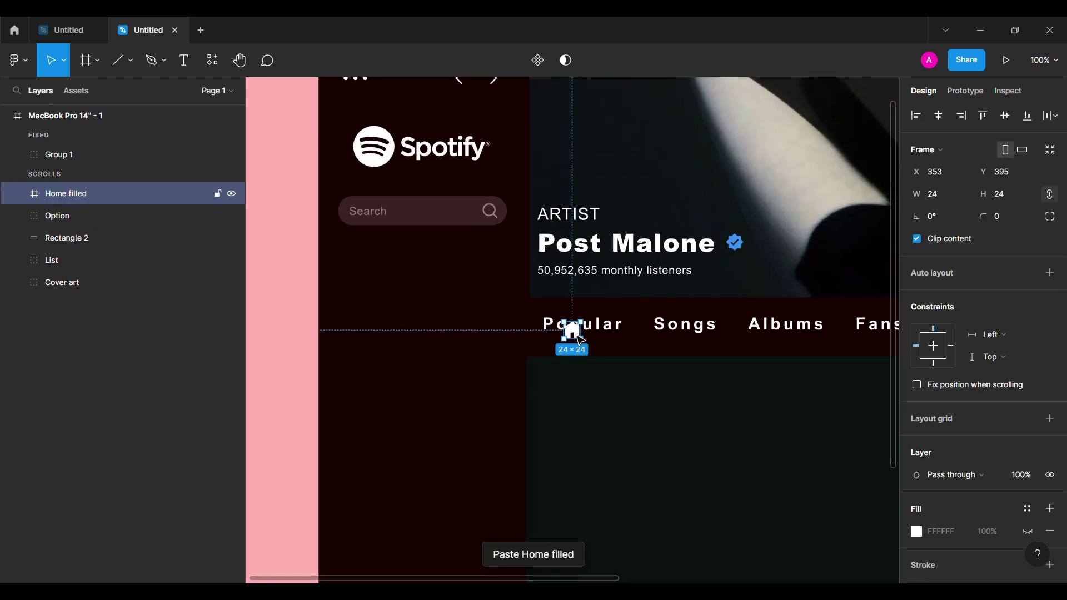
mouse_move(579, 336)
mouse_down()
mouse_move(361, 310)
mouse_move(336, 317)
mouse_up()
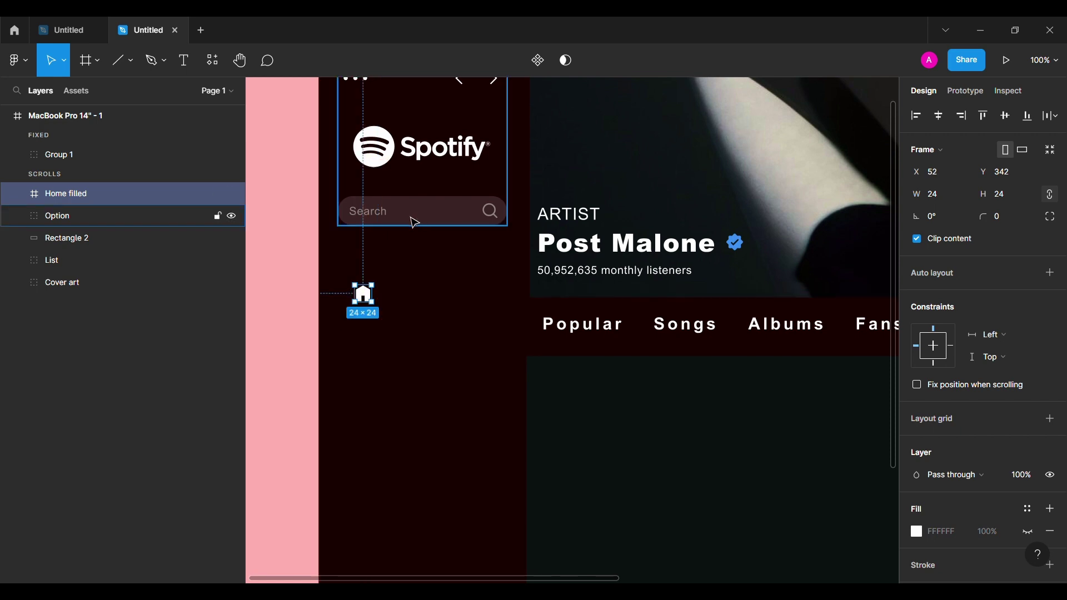
key(shift+Up)
key(shift+Up)
key(shift+Up)
key(shift+Up)
key(shift+Up)
key(Up)
key(Up)
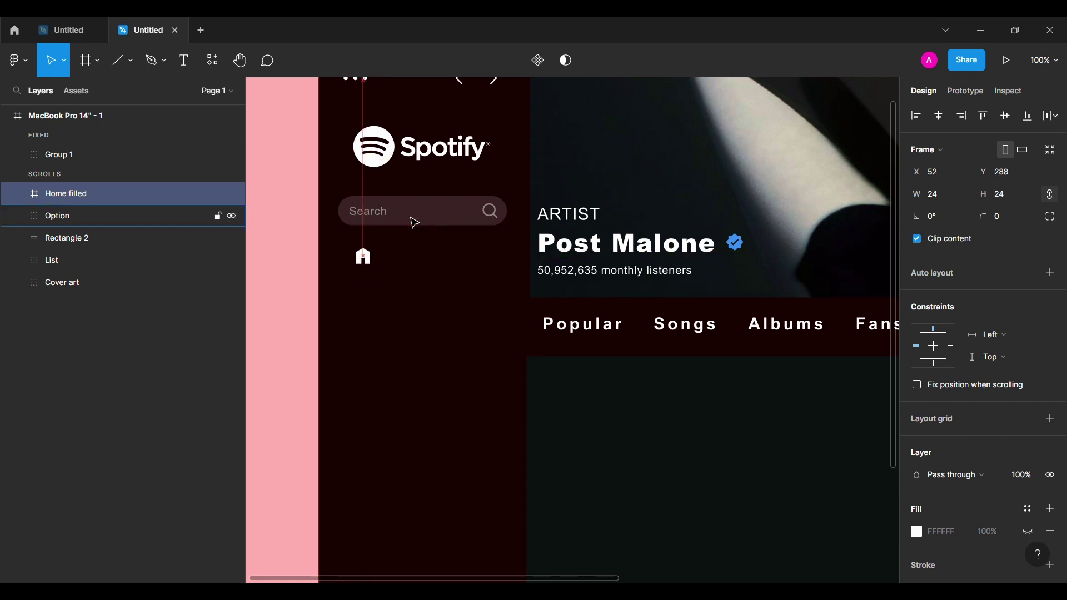
Step: Add a bold 18 pt 'Home' label beside the house icon
key(t)
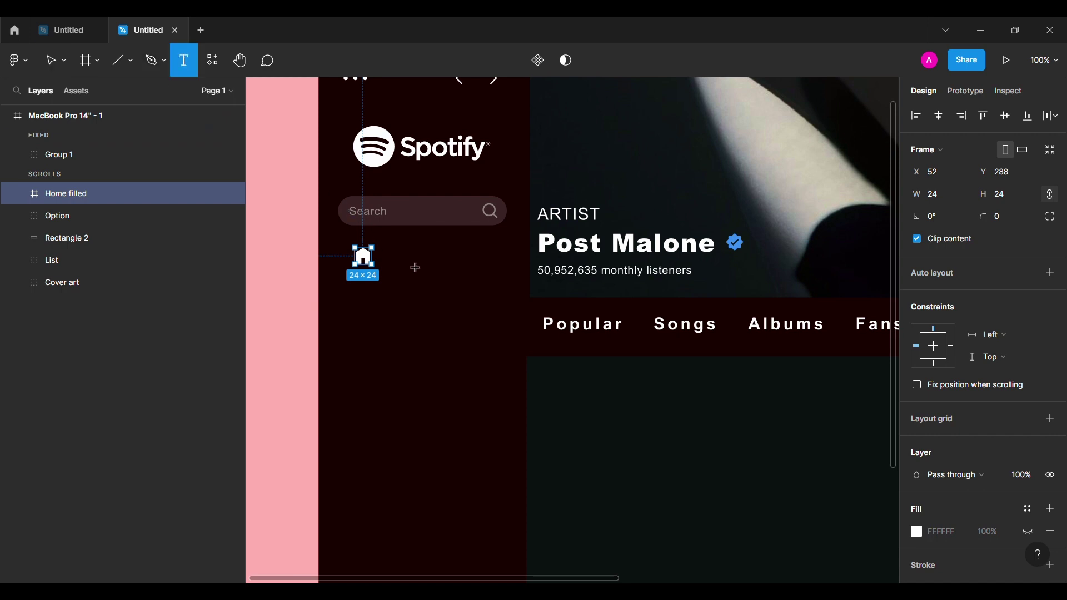
click(415, 268)
text(Home)
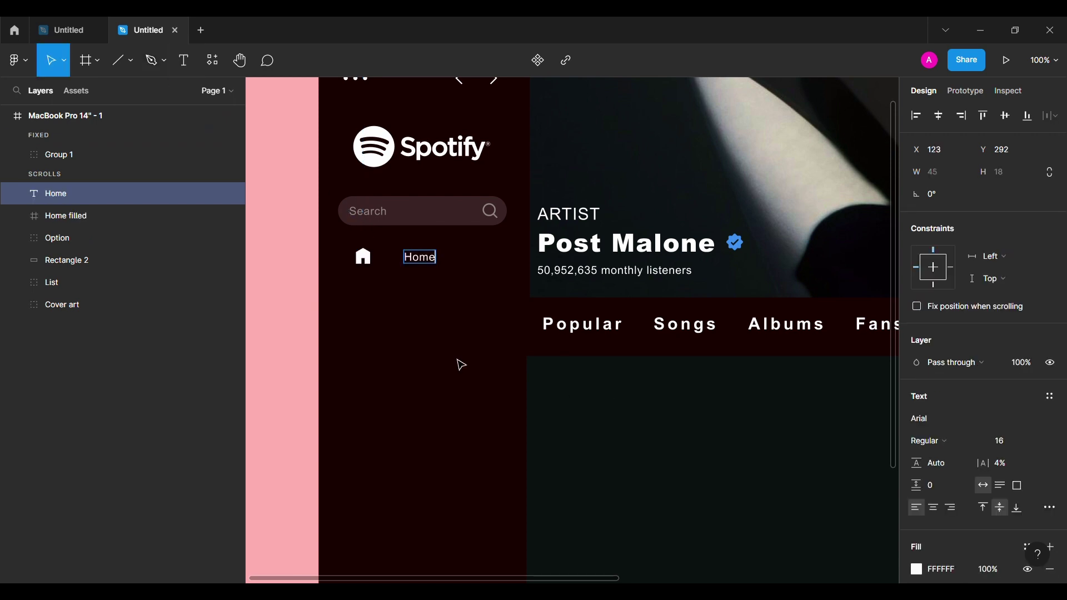
key(Escape)
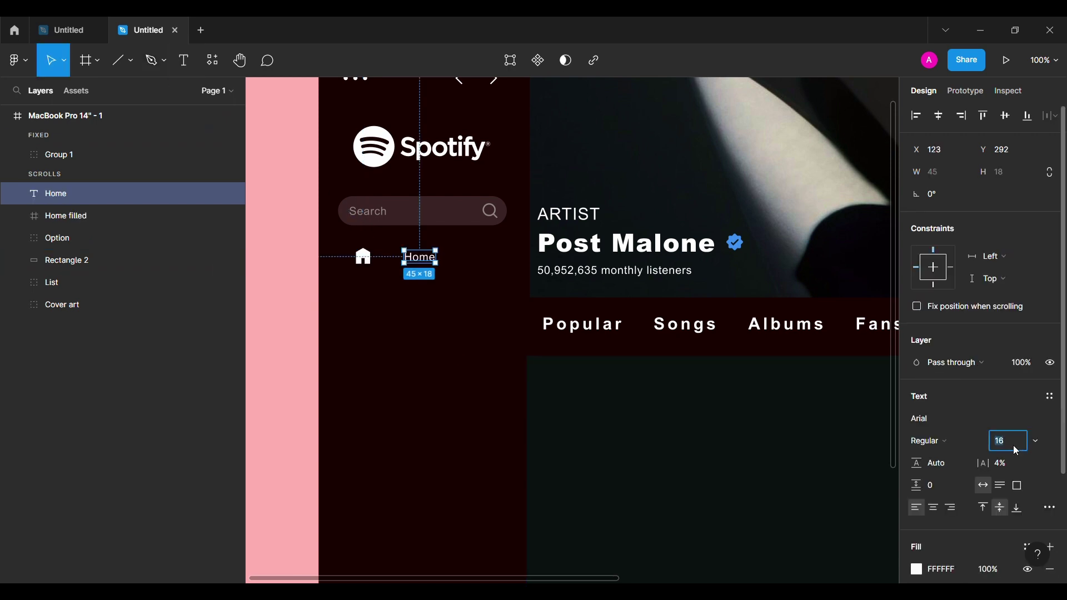
click(927, 441)
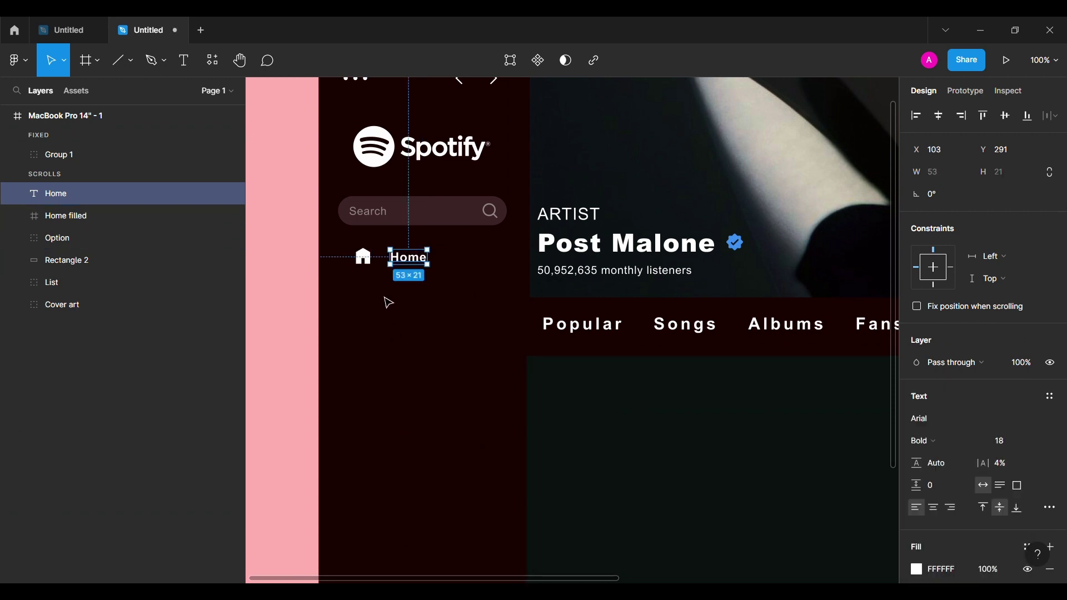
drag(404, 261, 374, 265)
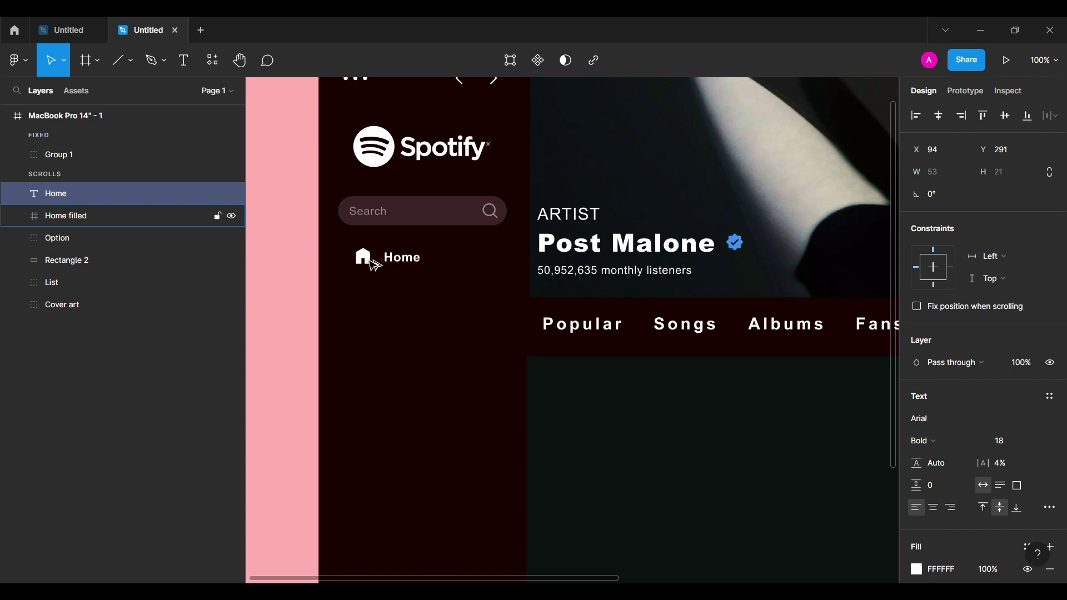
key(Escape)
Step: Place the library icon under Home, aligned with it, and copy the label beside it
key(ctrl+v)
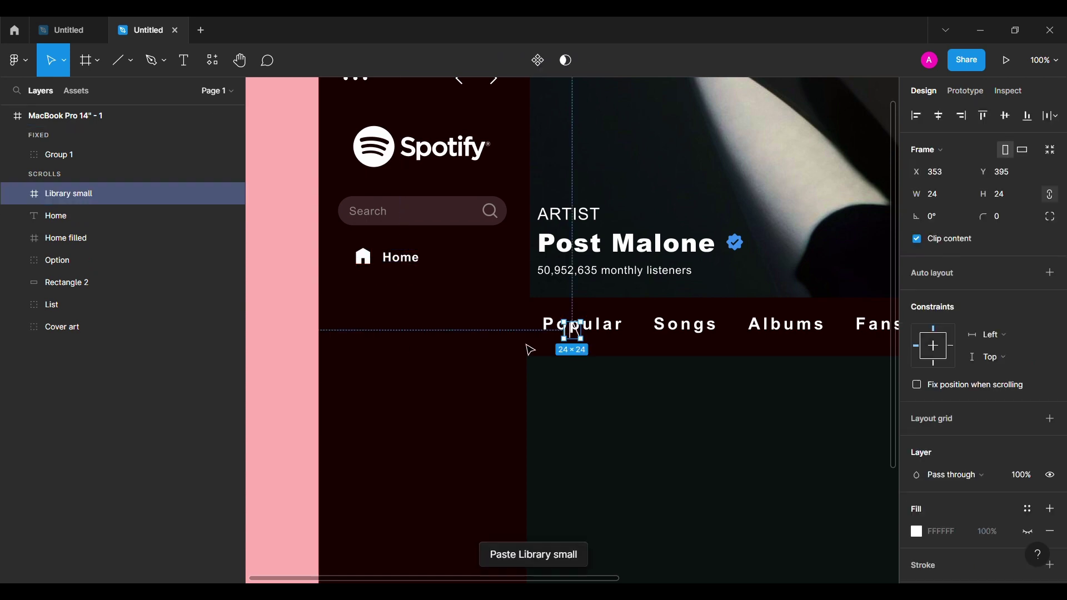
drag(578, 335, 372, 305)
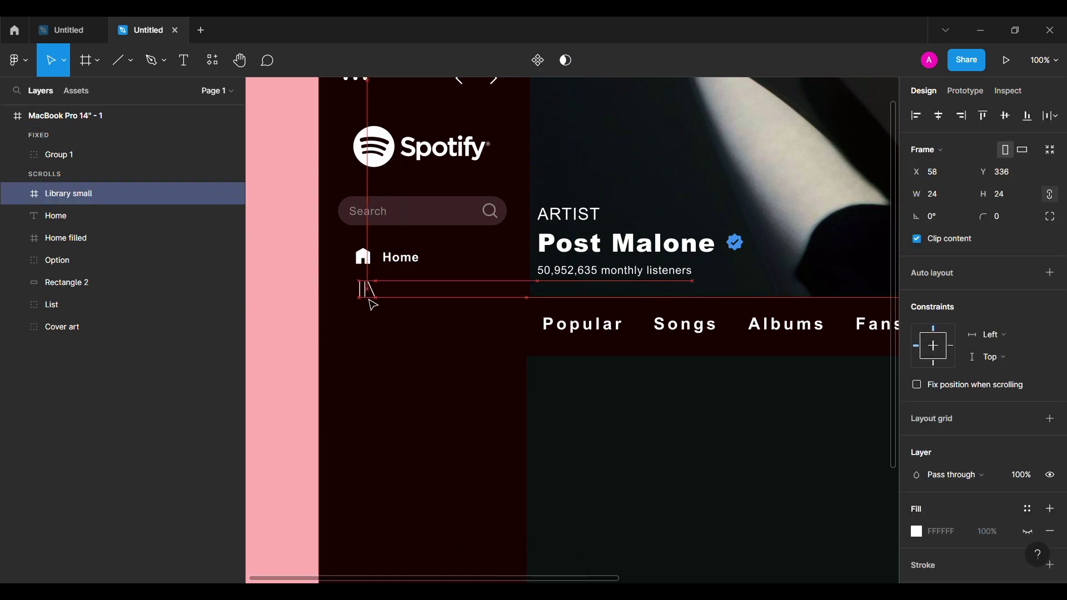
click(362, 256)
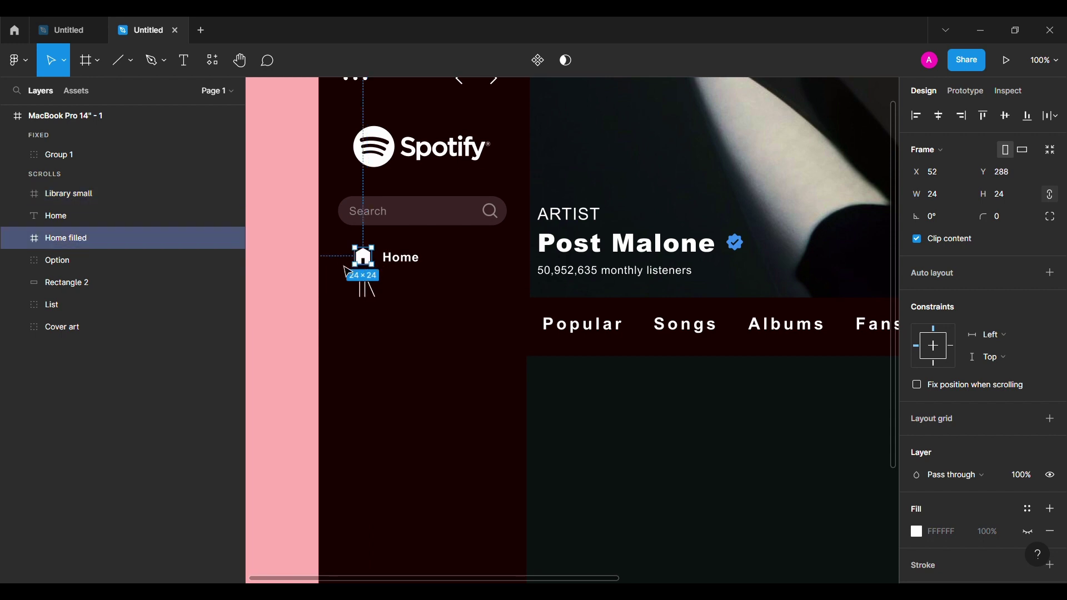
click(374, 291)
click(330, 311)
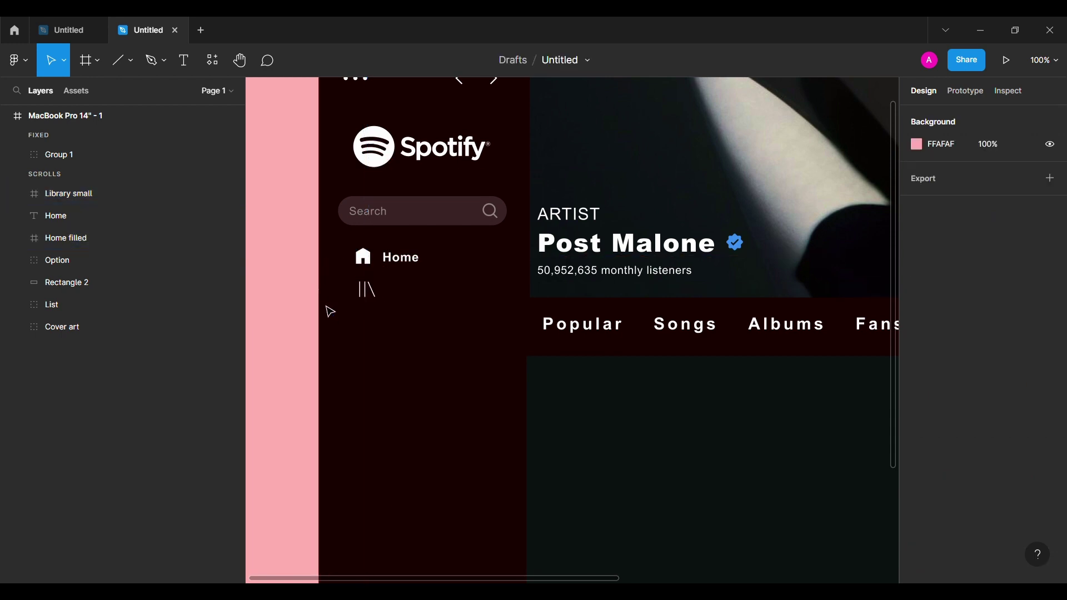
click(373, 292)
key(Left)
key(Left)
key(Left)
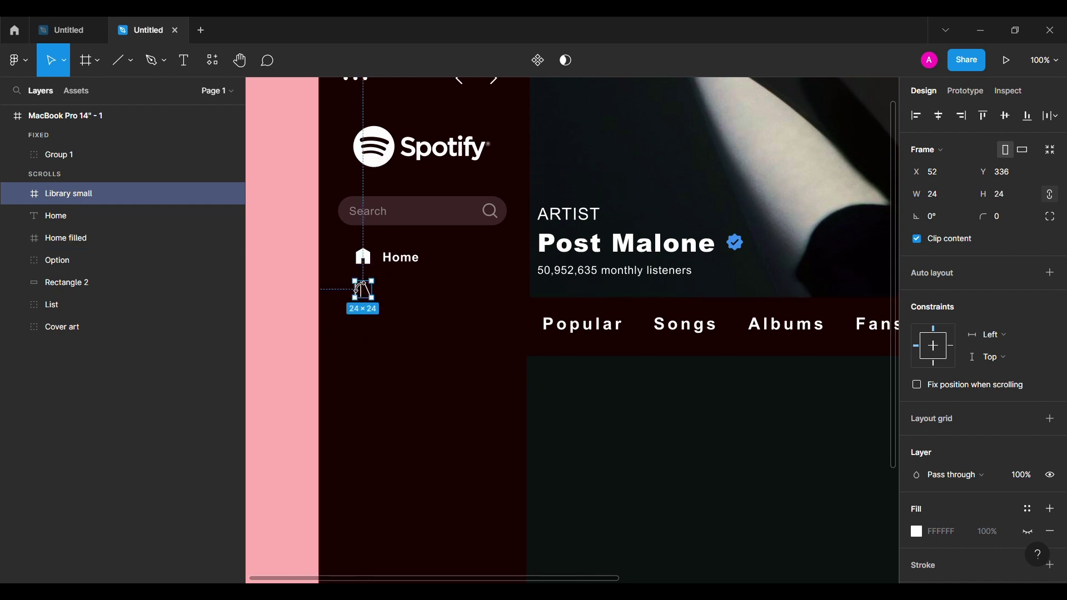
click(368, 370)
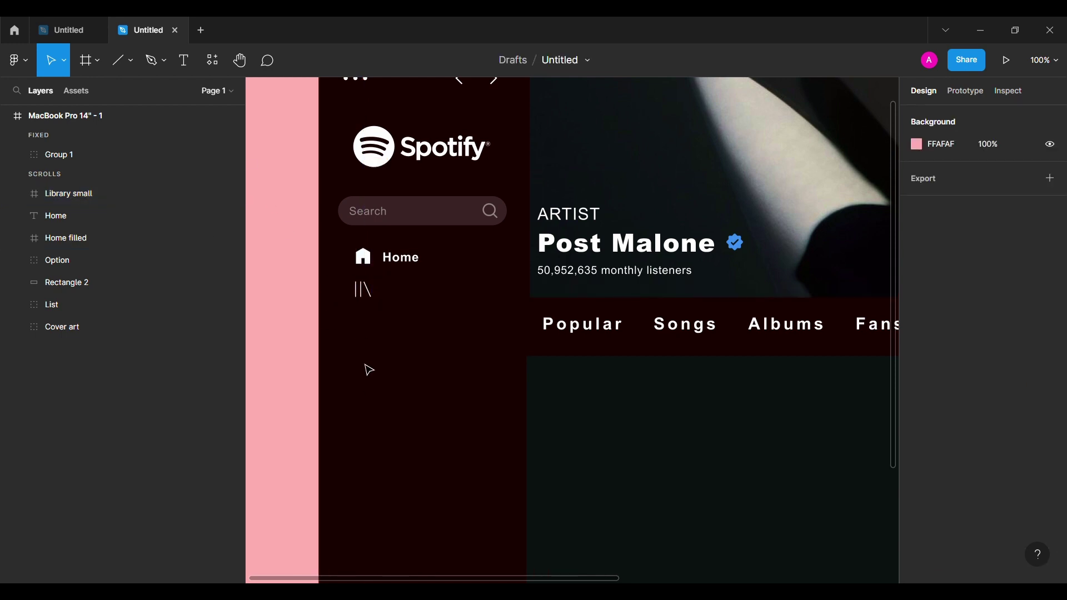
drag(410, 267, 412, 294)
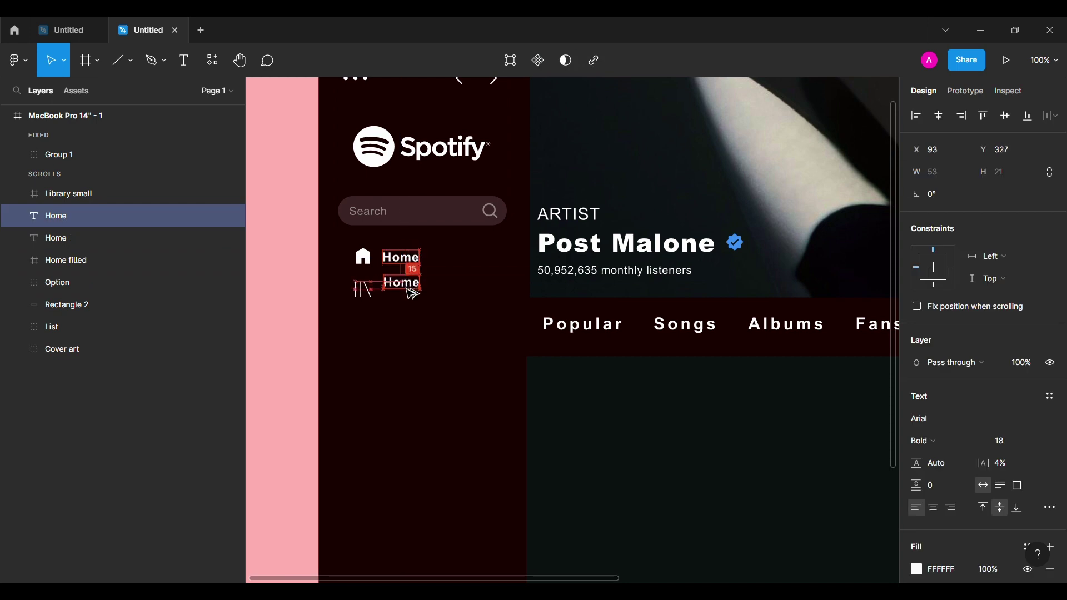
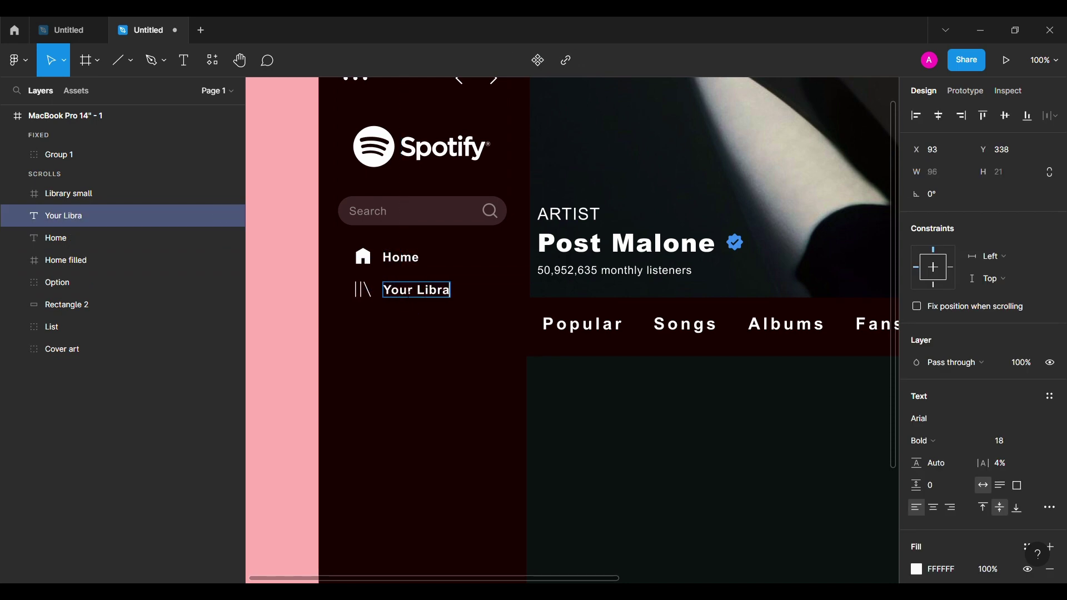
Step: Select the library and house icons together with their Your Library and Home labels
click(363, 289)
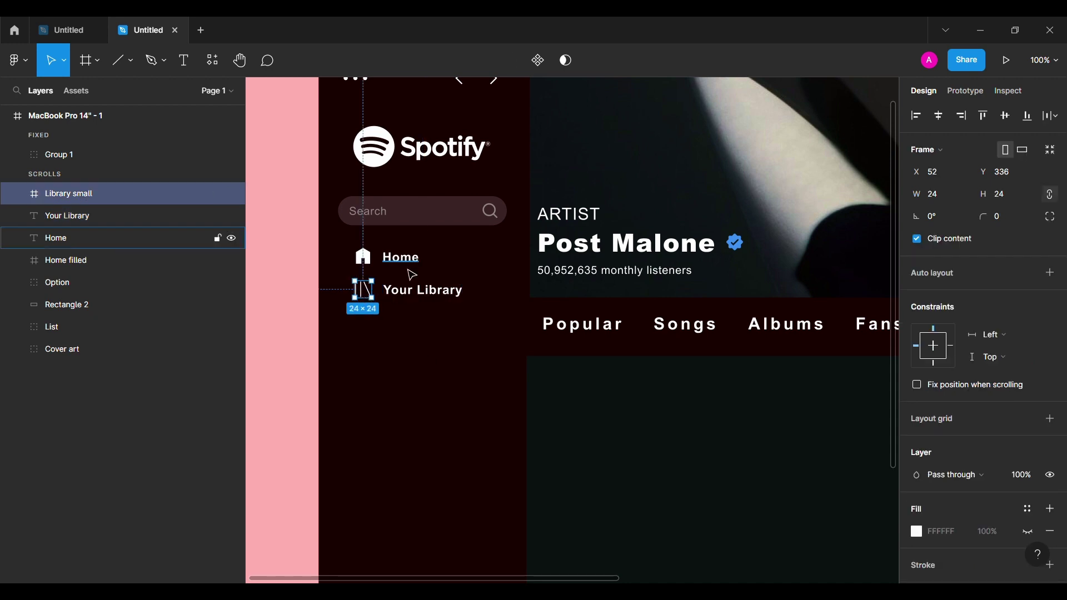
click(397, 258)
click(429, 300)
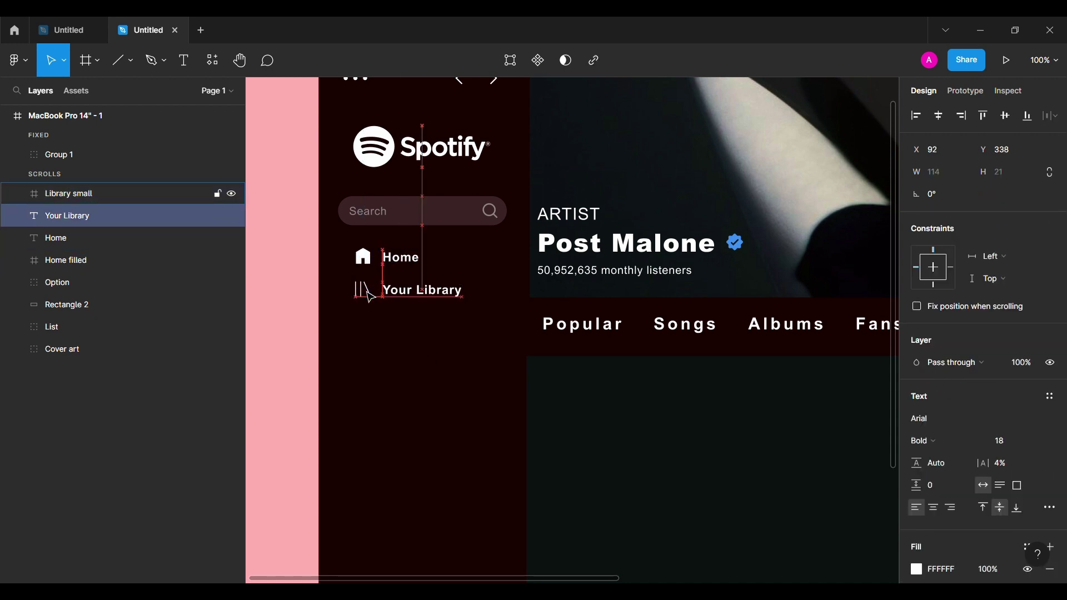
click(411, 338)
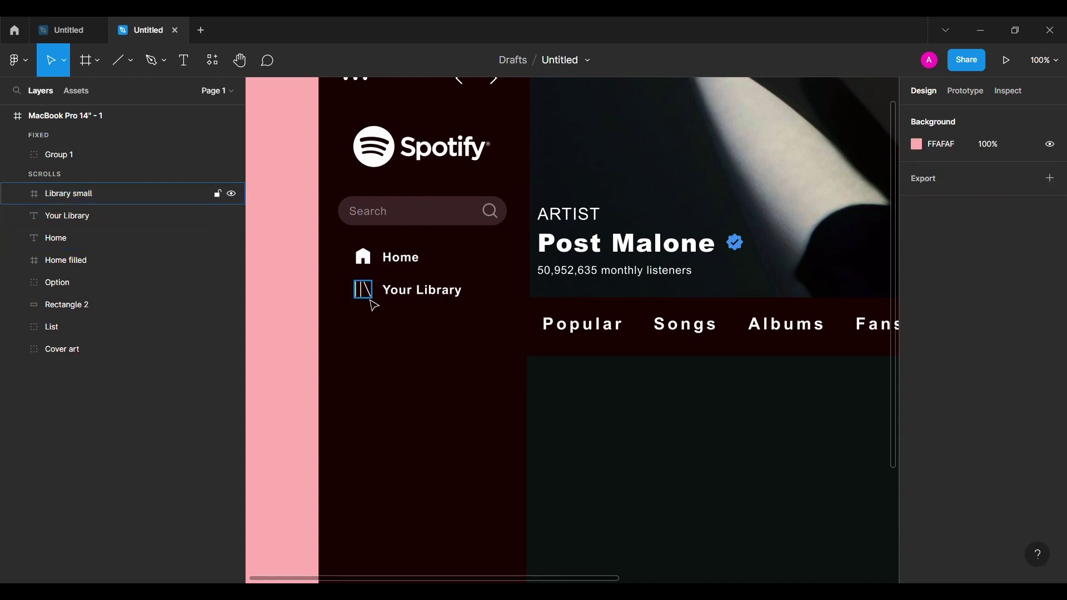
click(404, 296)
shift+click(104, 203)
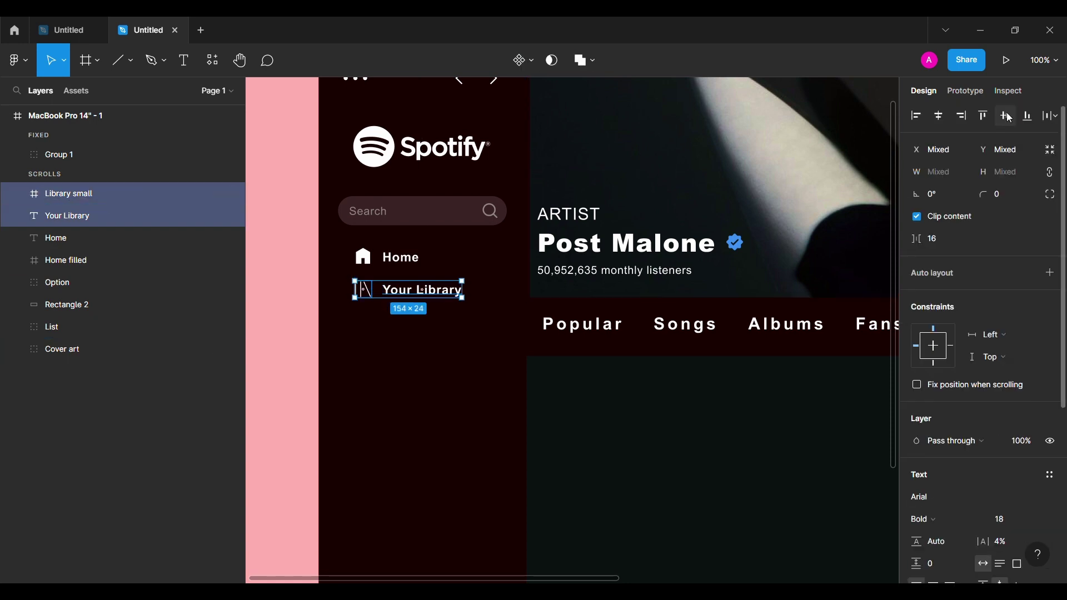
click(401, 257)
double_click(363, 256)
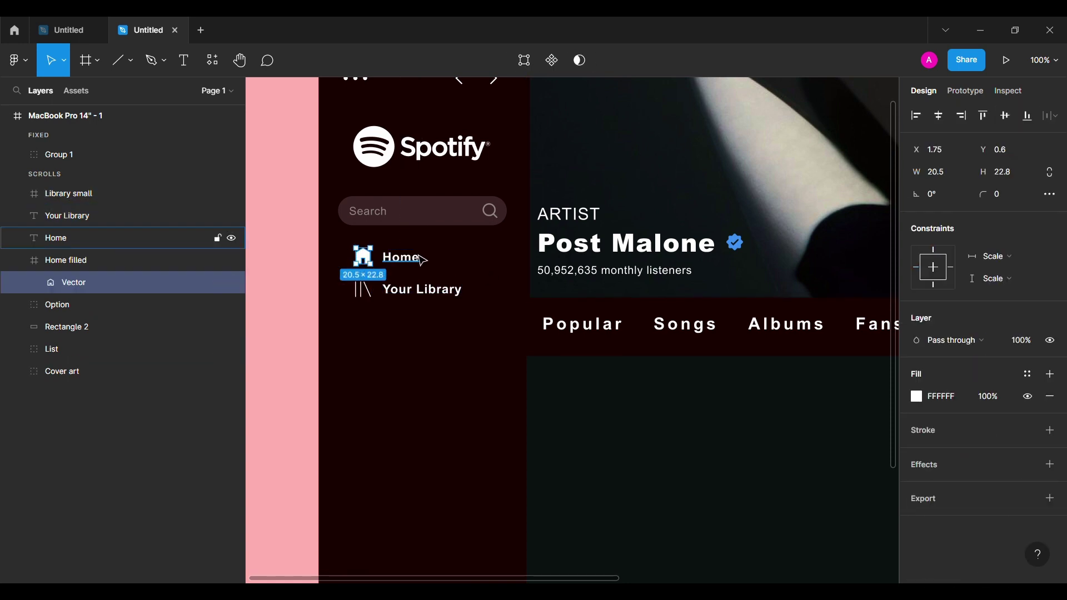
click(55, 238)
shift+click(76, 269)
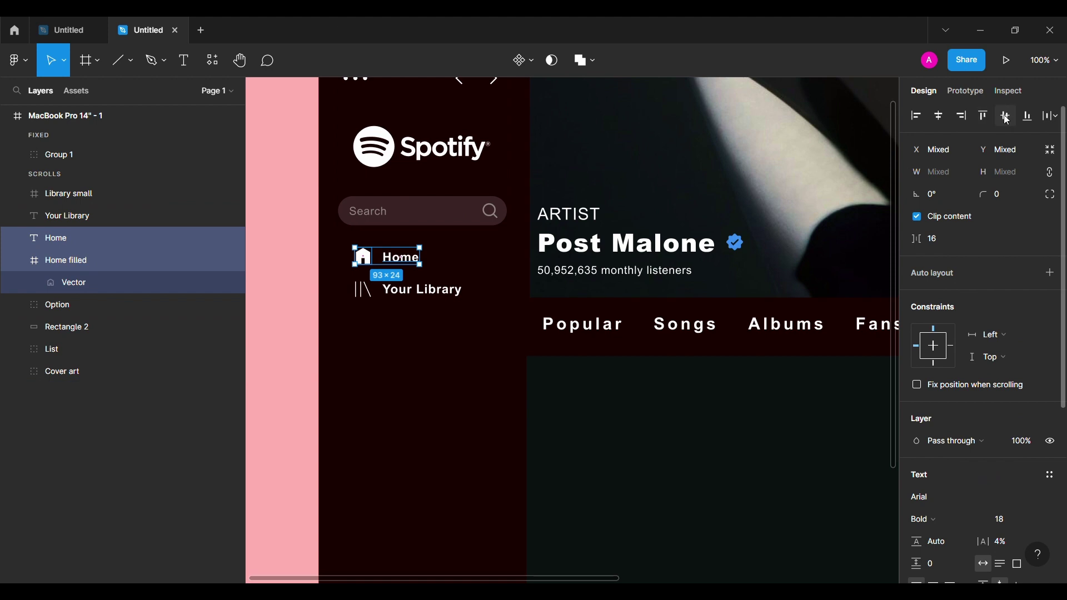
click(396, 373)
Step: Paste the user icon and position it just below Your Library
key(ctrl+v)
drag(580, 333, 326, 349)
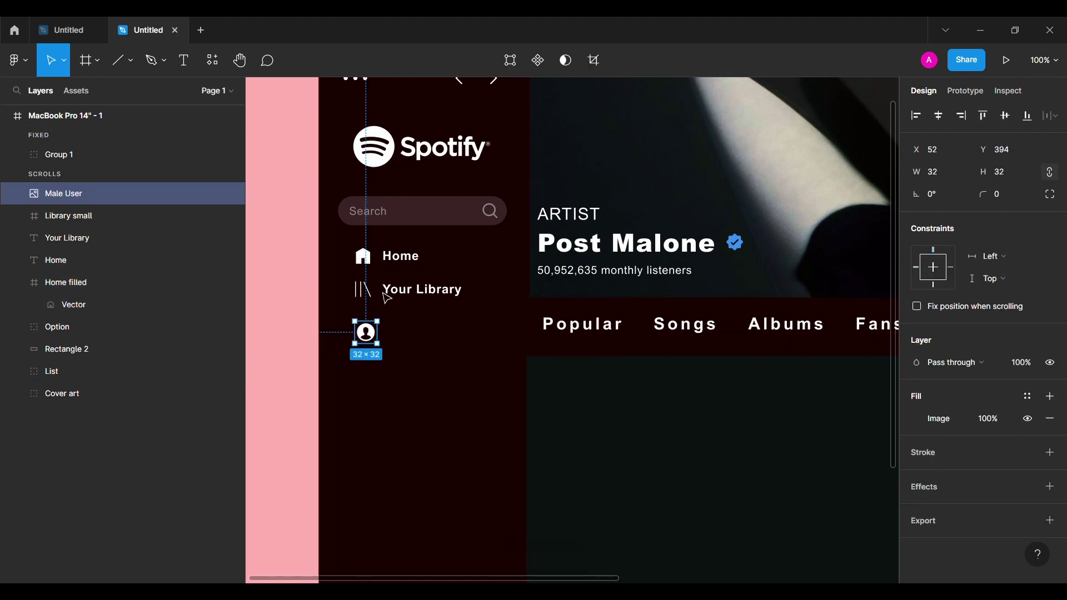
click(363, 289)
click(365, 332)
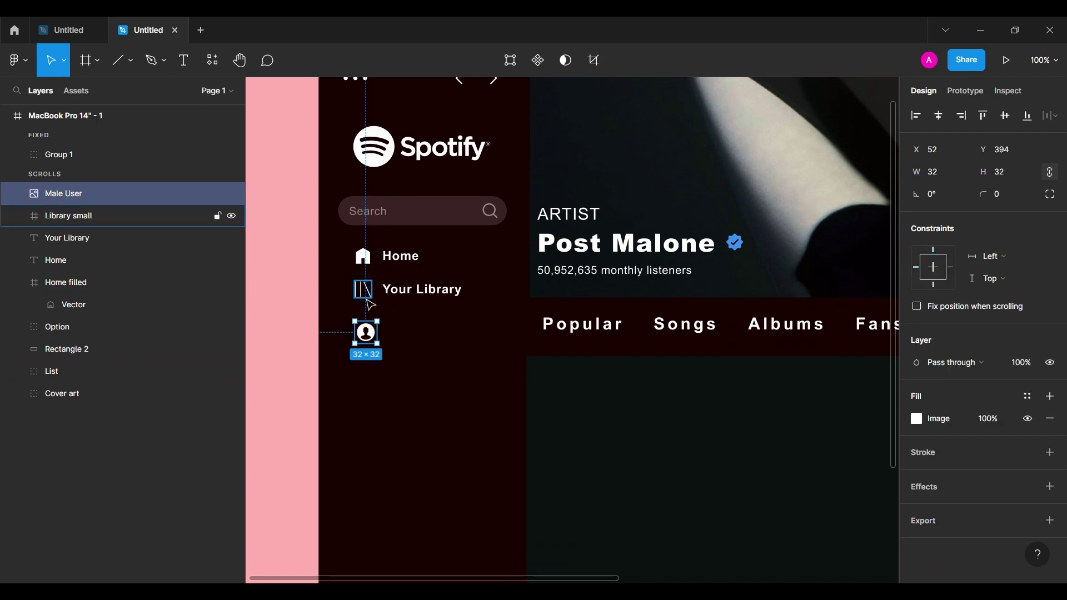
key(shift+Up)
Step: Duplicate the Your Library label beside the user icon and retype it as Artists
mouse_move(424, 292)
mouse_down()
mouse_move(429, 328)
mouse_move(418, 332)
mouse_up()
text(Artists)
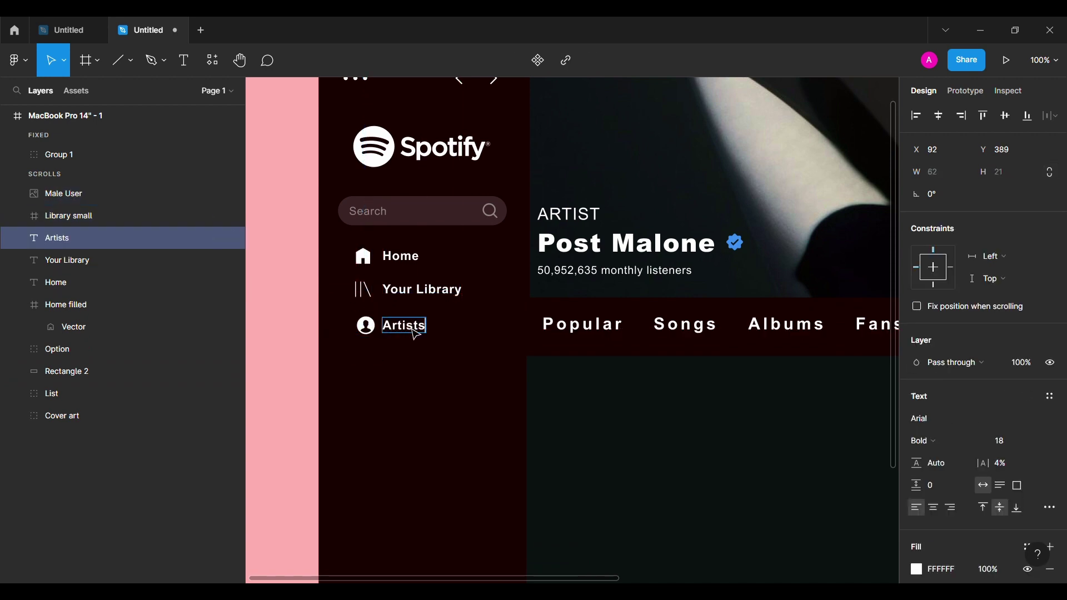
key(Escape)
key(Right)
key(Right)
key(Right)
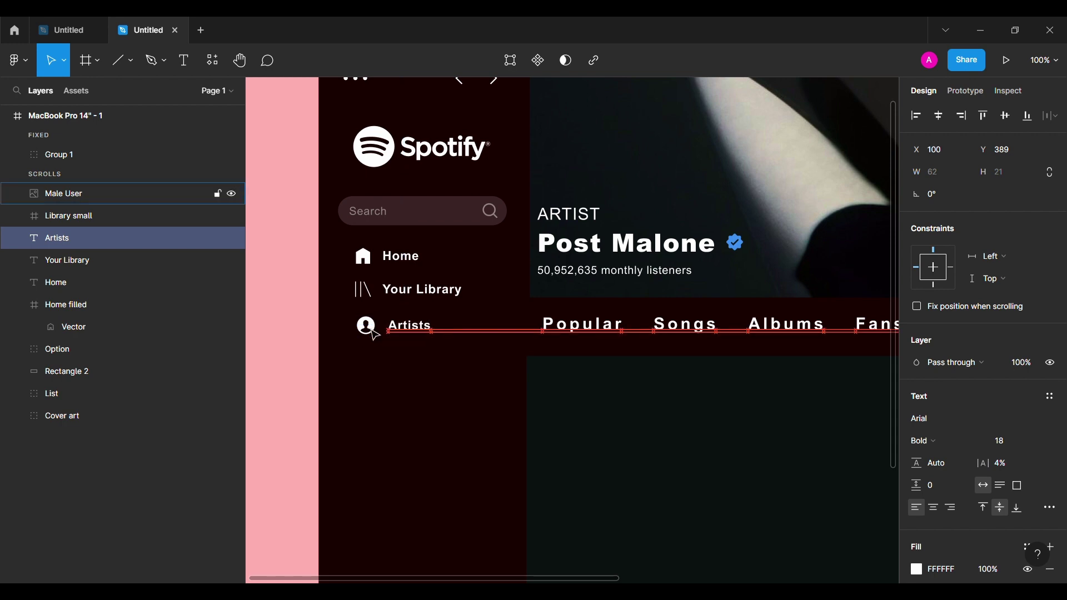
Step: Group the user icon with the Artists label and name the group Artists
shift+click(372, 332)
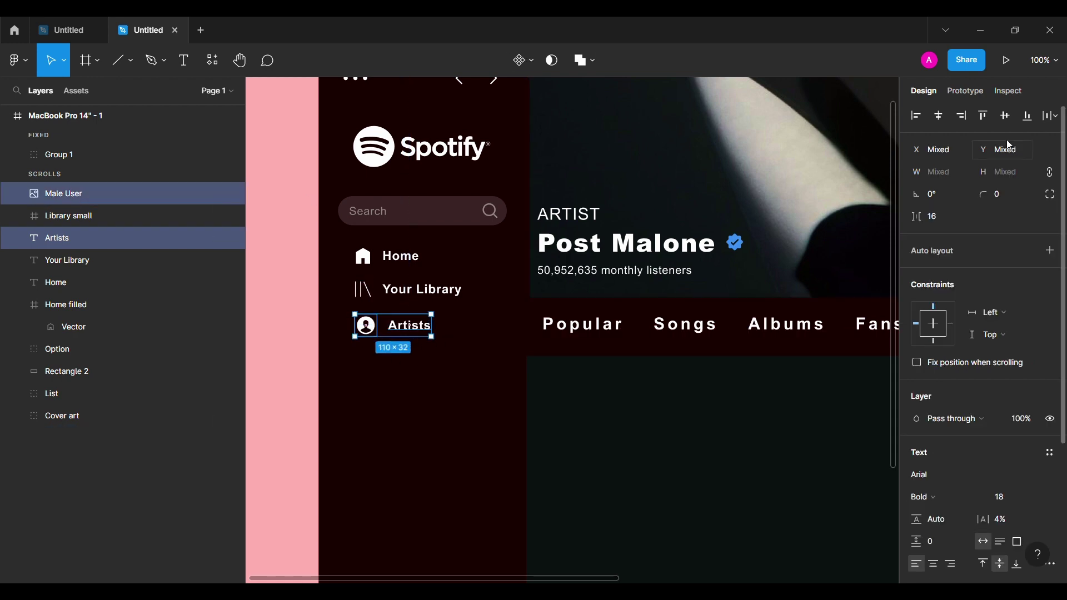
key(ctrl+g)
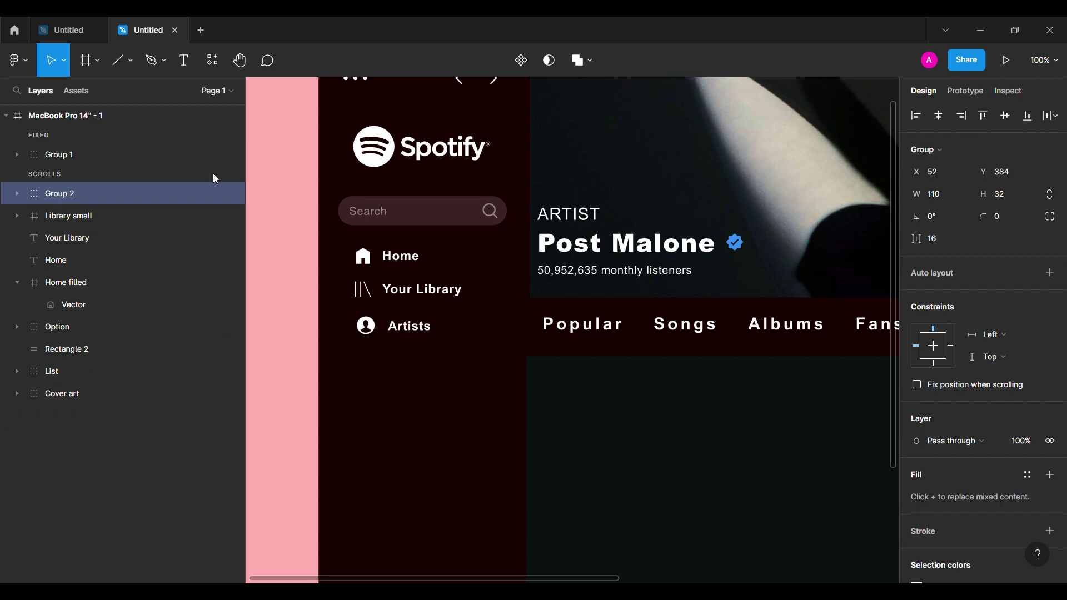
double_click(93, 192)
text(Artists)
key(Return)
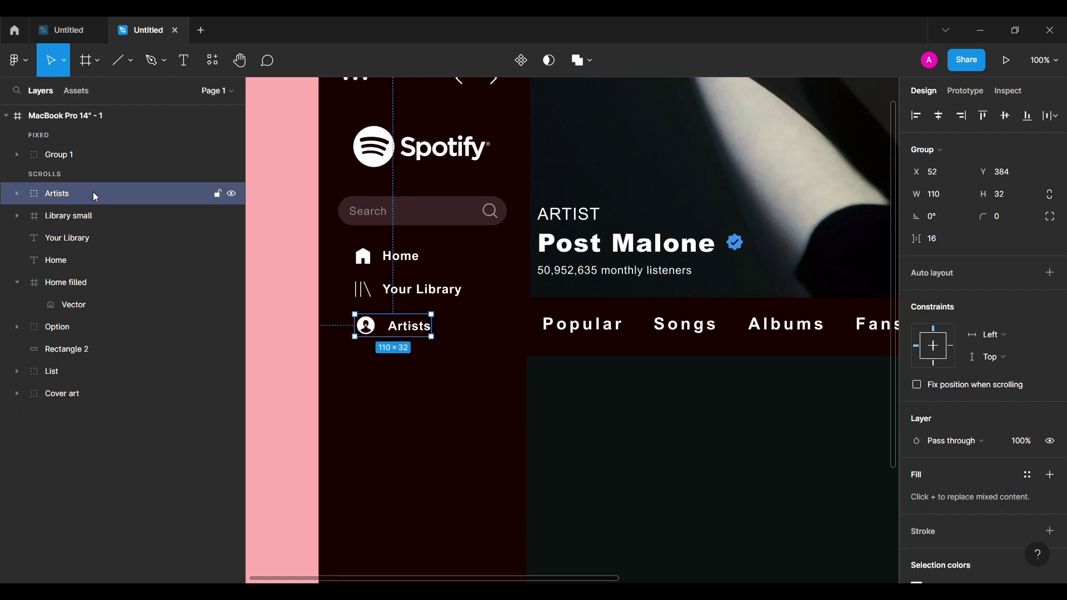
Step: Group the library icon with its label and name the group Your library
click(53, 217)
shift+click(72, 239)
key(ctrl+g)
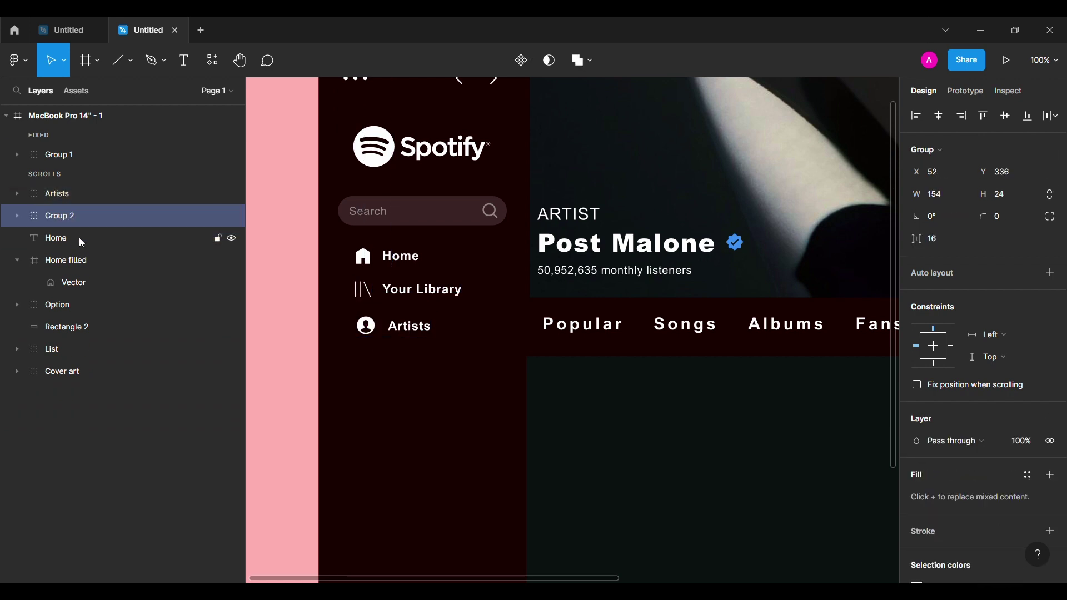
double_click(106, 217)
text(Your libra)
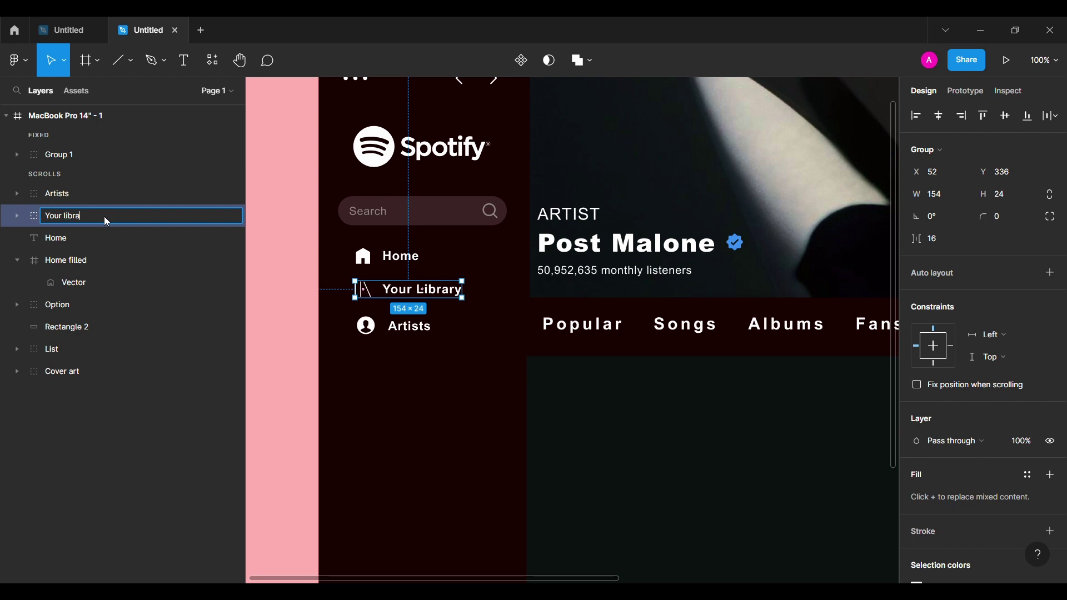
text(ry)
key(Return)
Step: Group the house icon with the Home label as Home, then paste the music library icon
shift+click(59, 265)
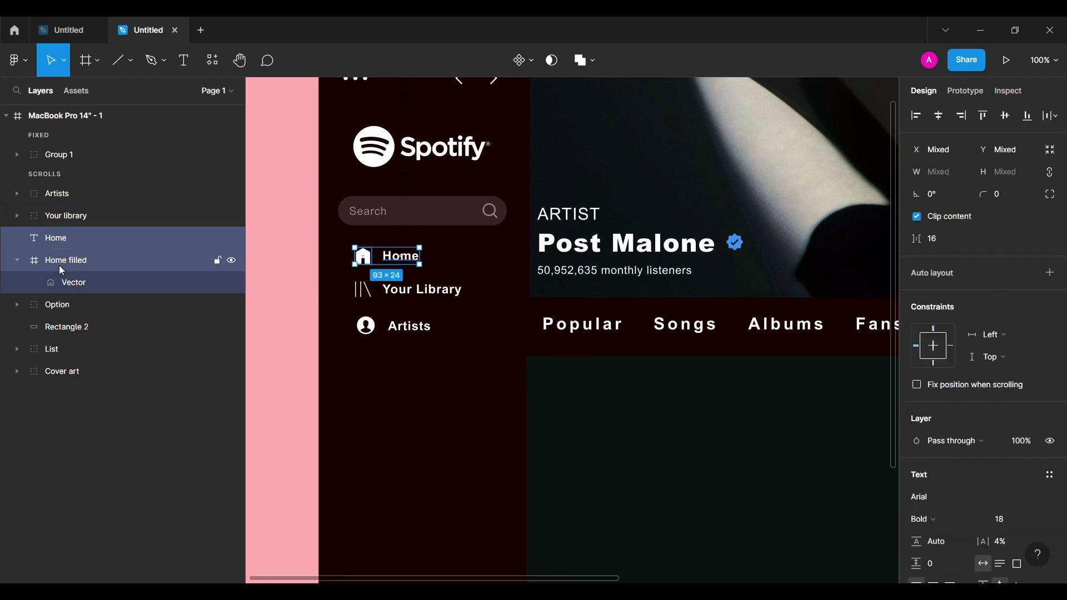
key(ctrl+g)
double_click(96, 241)
text(Home)
key(Return)
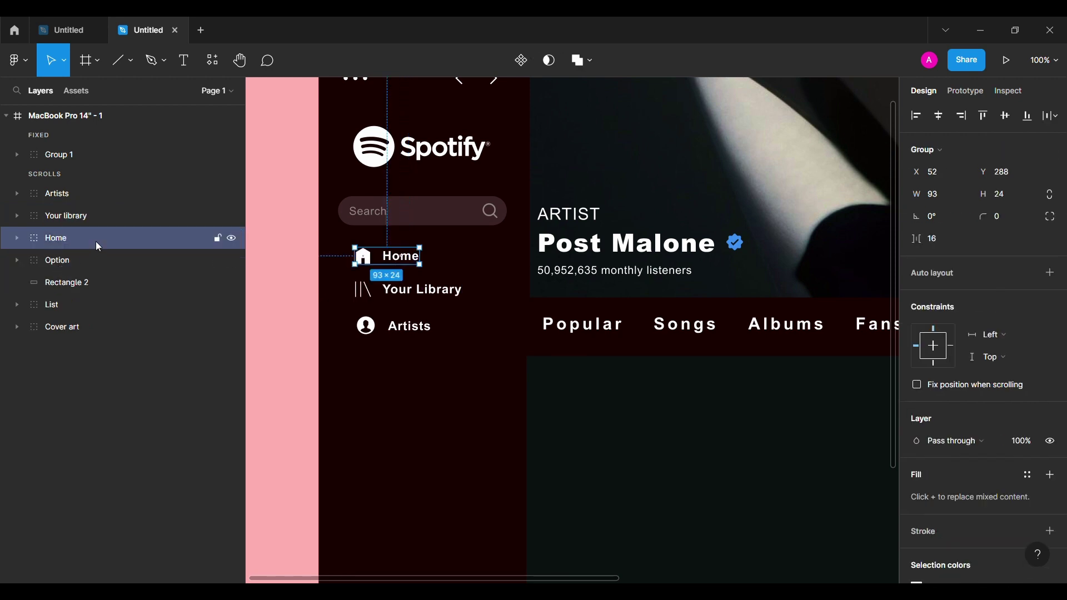
click(369, 428)
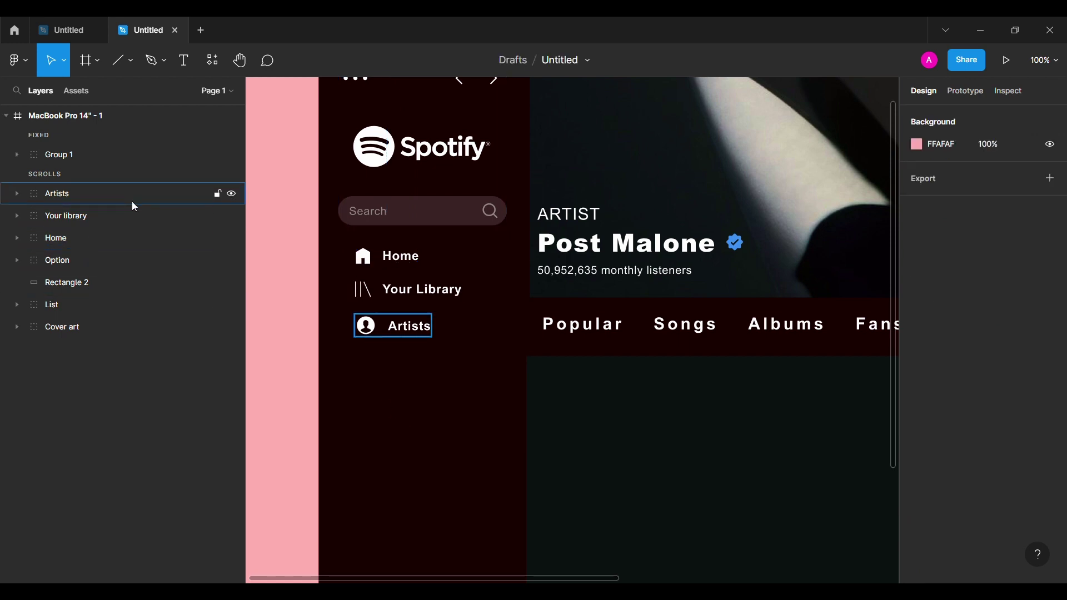
key(ctrl+v)
Step: Place the music icon below Artists and copy the Artists label beside it as Albums
drag(571, 333, 374, 379)
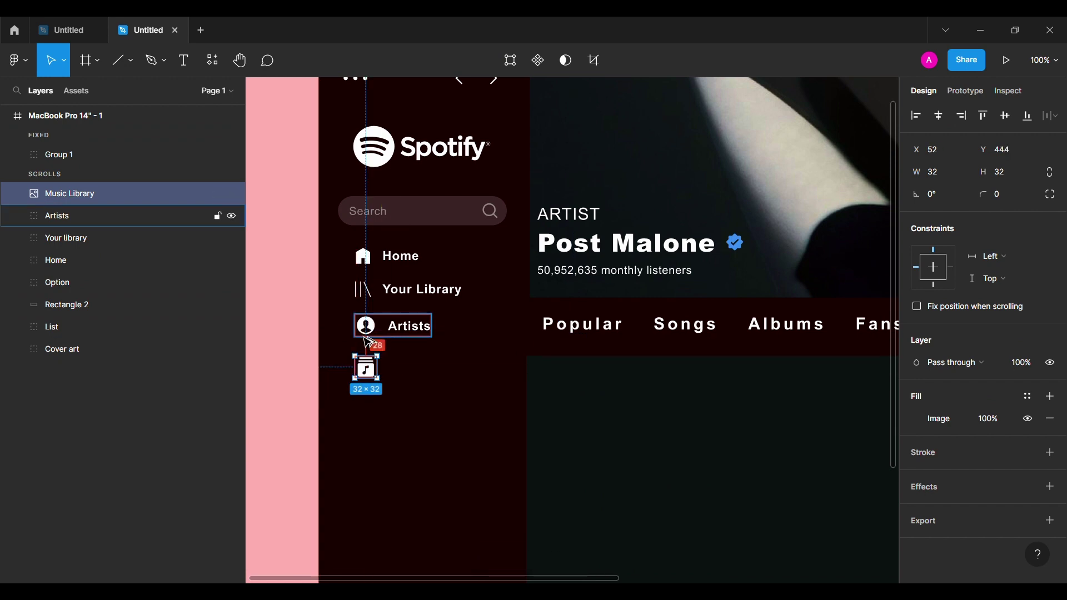
key(Up)
key(Up)
key(Up)
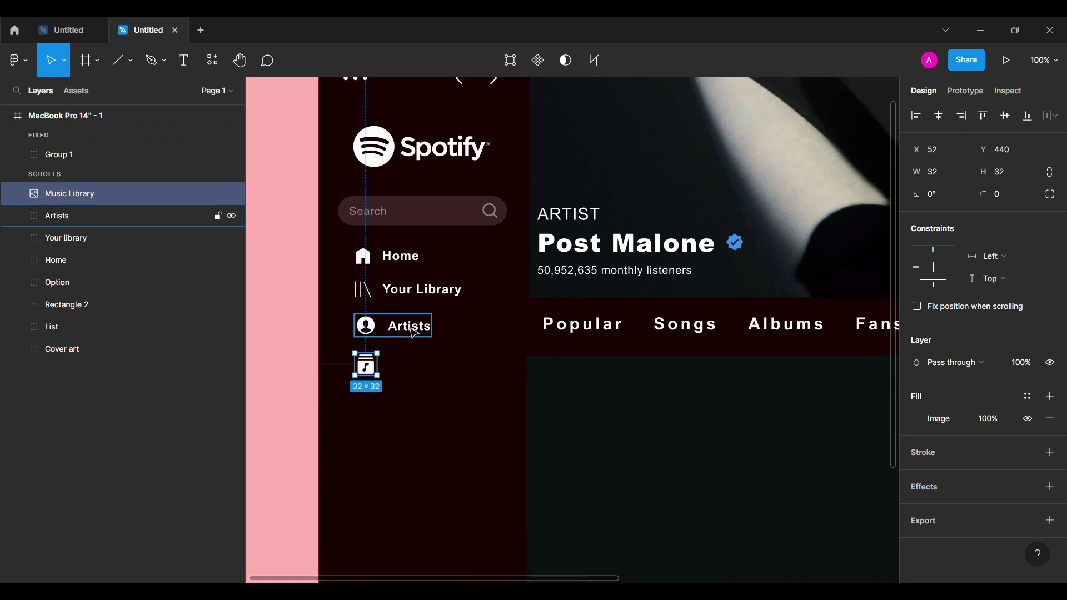
click(17, 216)
click(75, 260)
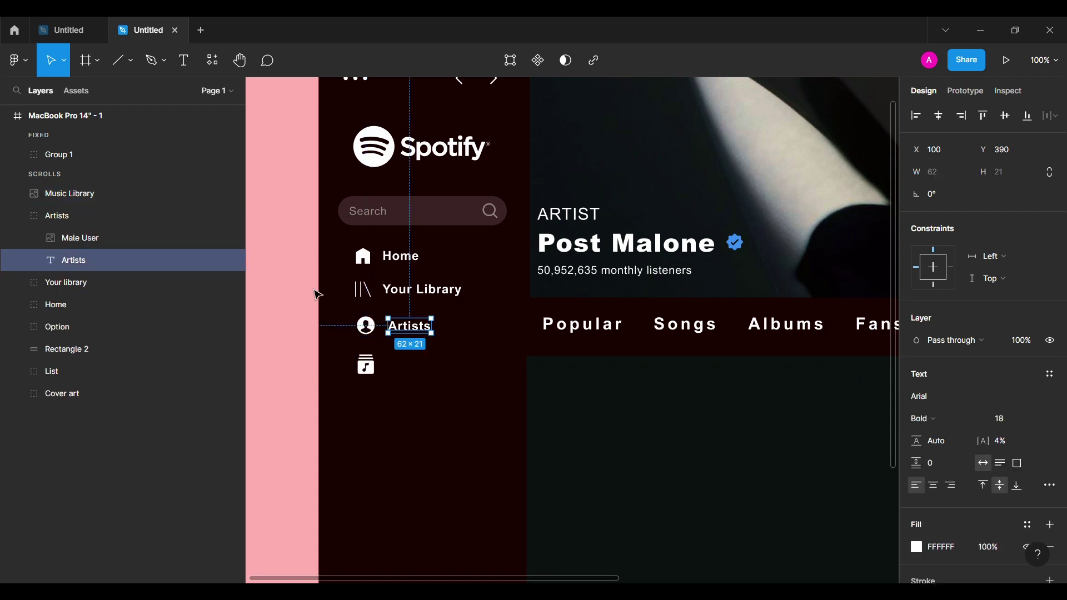
drag(426, 335, 427, 365)
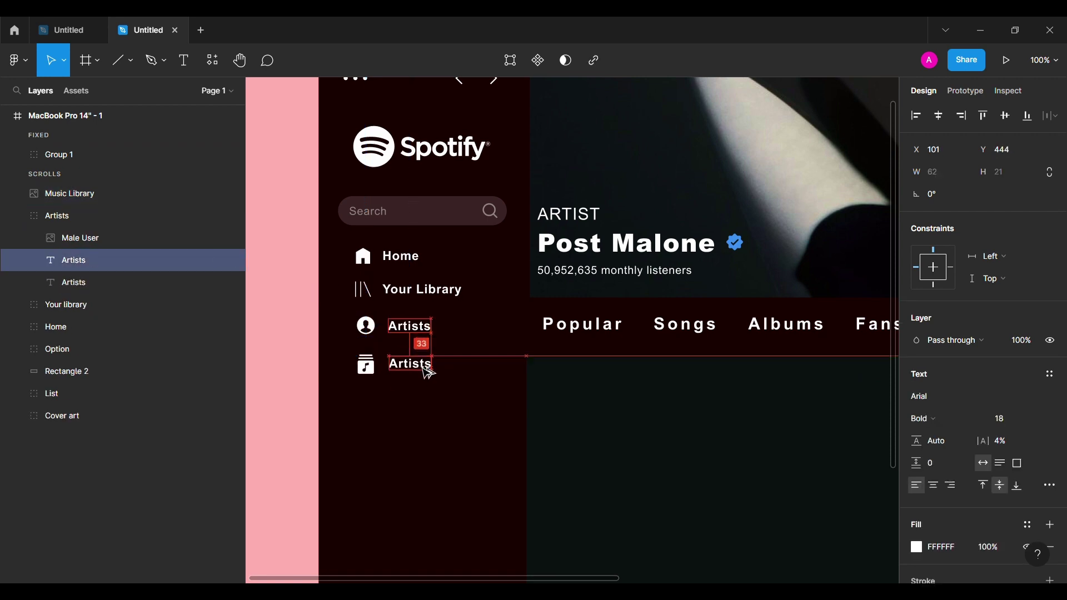
drag(97, 256, 122, 202)
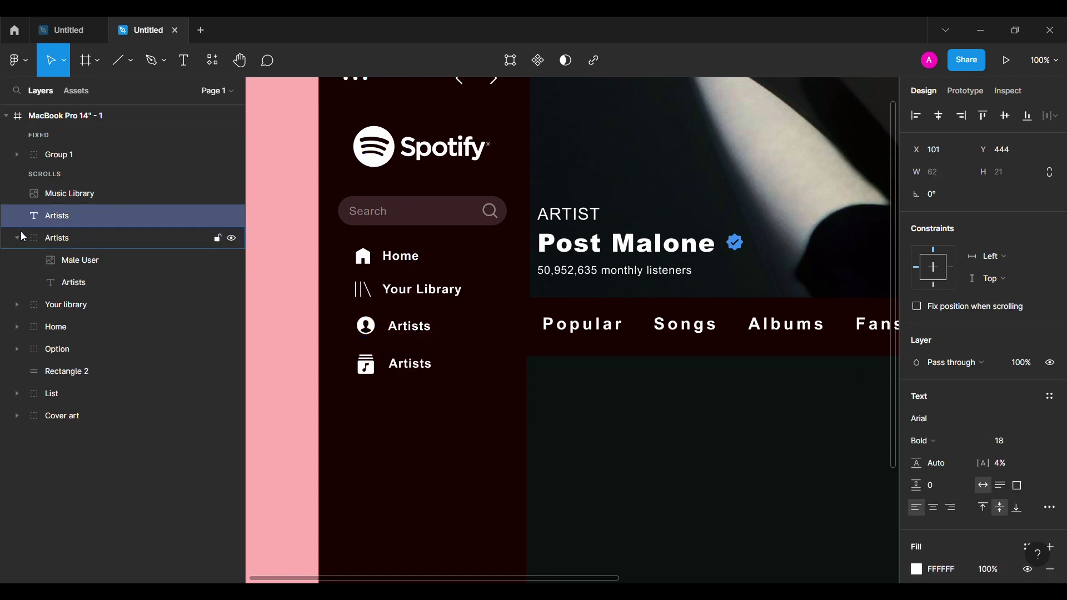
click(17, 237)
double_click(422, 367)
text(Albums)
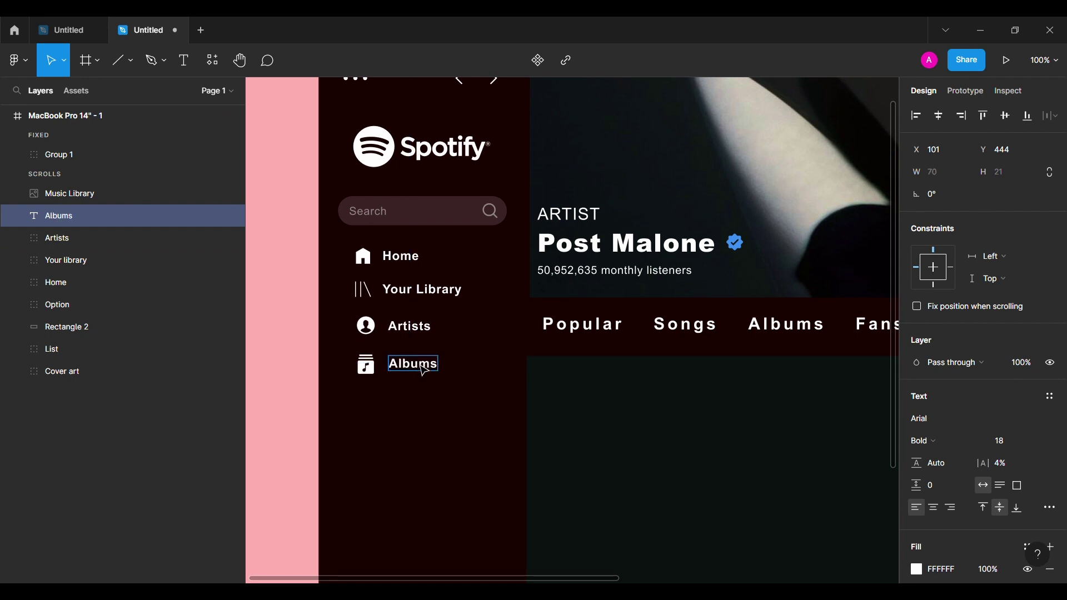
key(Escape)
Step: Group the music icon with the Albums label and name the group Albums
click(111, 209)
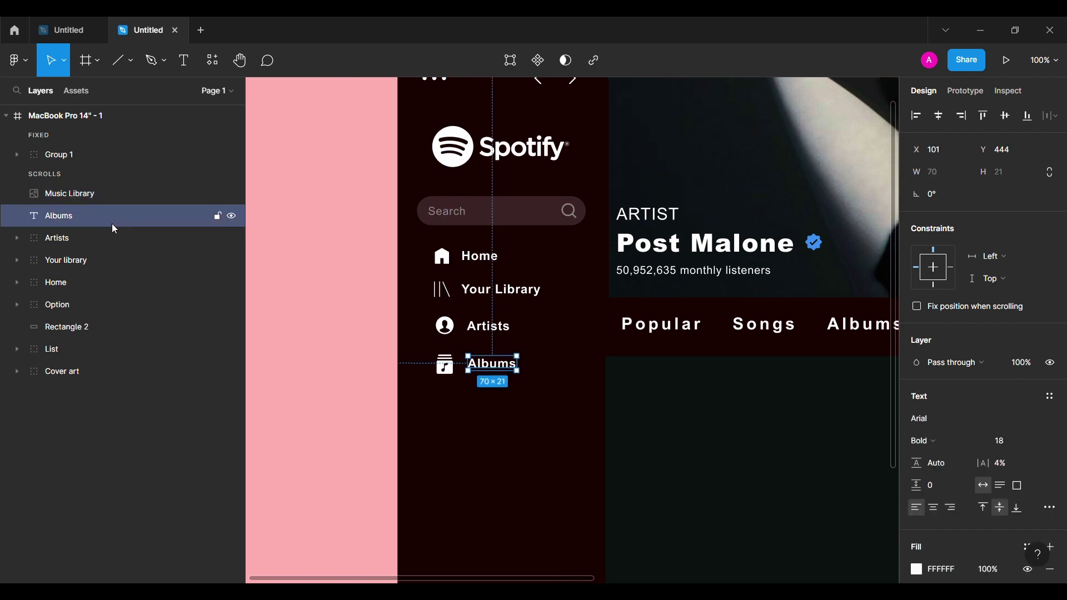
shift+click(129, 196)
key(ctrl+g)
double_click(92, 192)
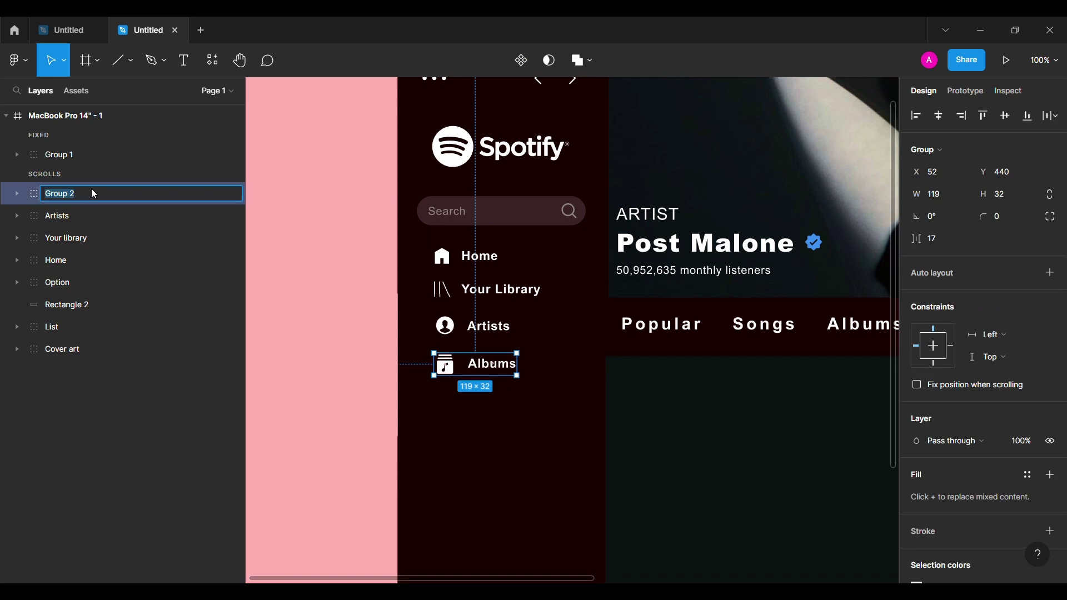
text(Albums)
key(Return)
Step: Paste the podcast icon and position it just below Albums
click(17, 194)
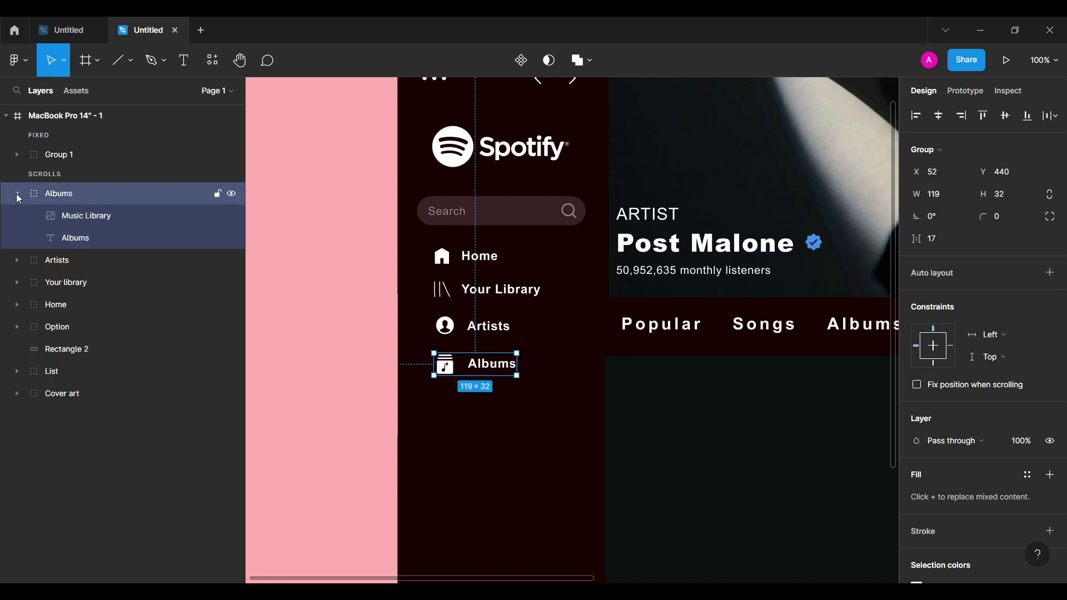
click(75, 238)
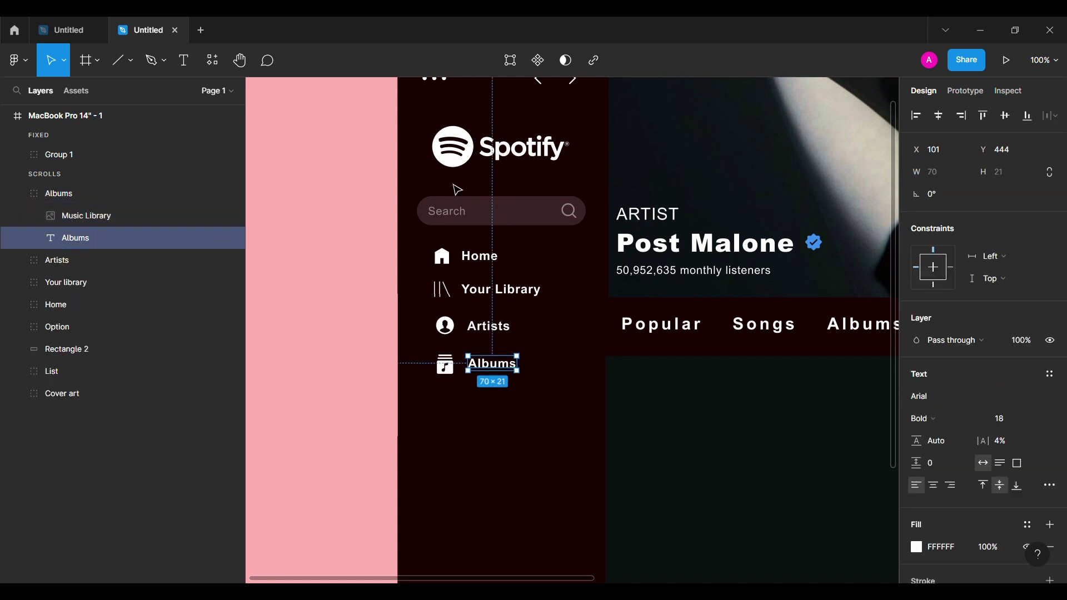
click(17, 194)
key(Escape)
scroll(388, 445, right, 1)
key(ctrl+v)
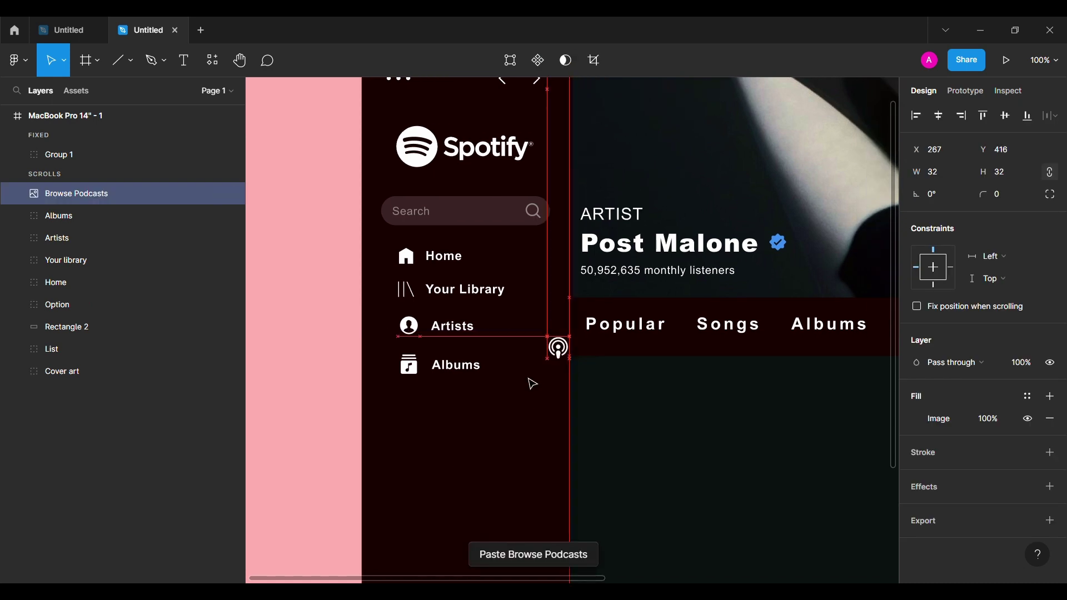
mouse_move(559, 348)
mouse_down()
mouse_move(394, 409)
mouse_move(414, 423)
mouse_up()
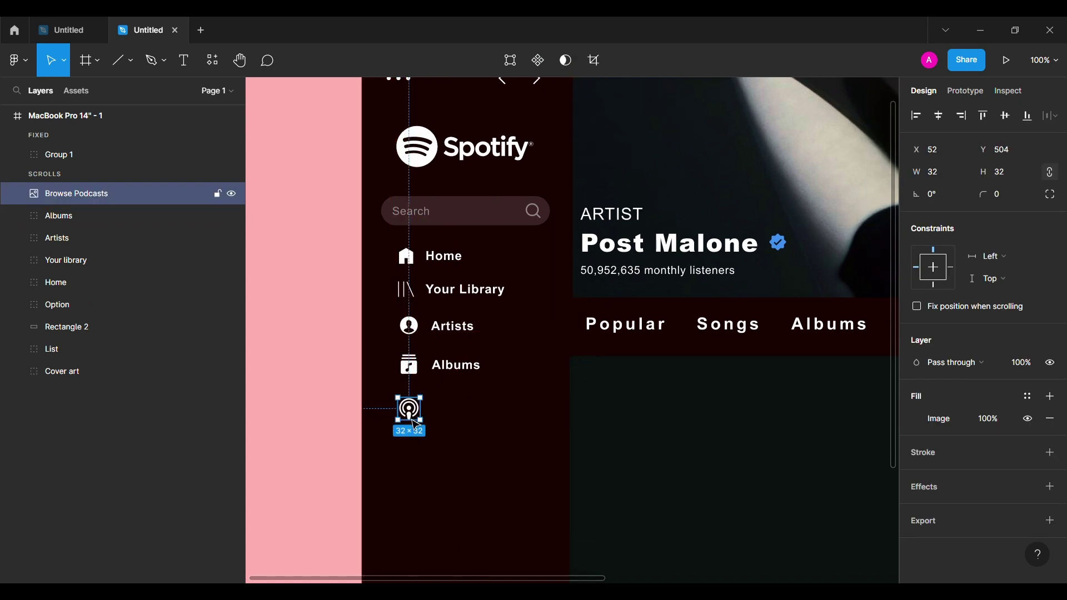
key(Up)
key(Up)
key(Up)
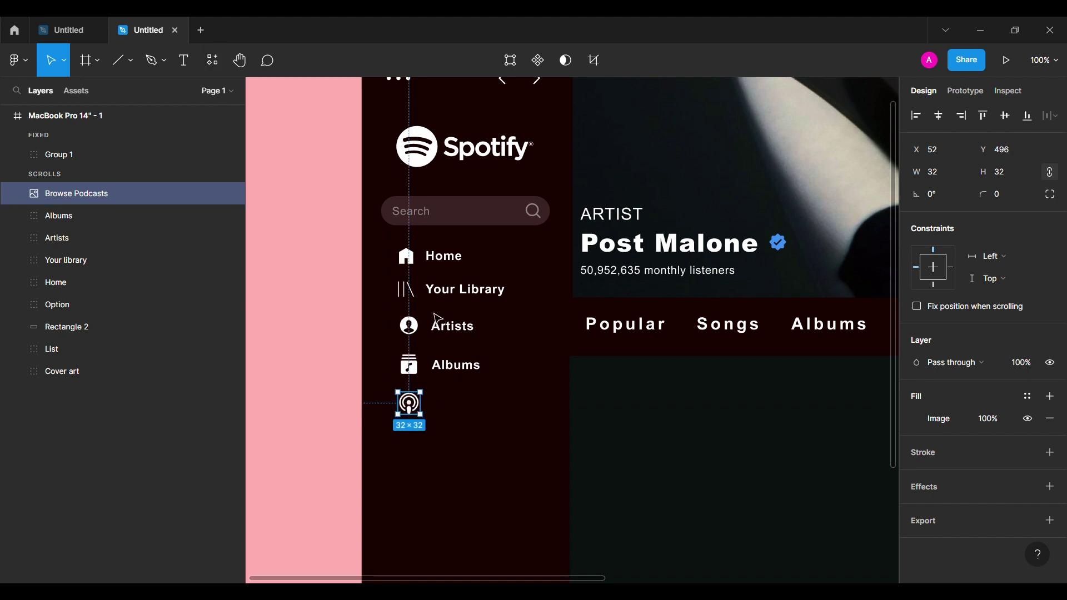
Step: Copy the Albums label beside the podcast icon and retype it as Podcasts
mouse_move(59, 215)
click(23, 220)
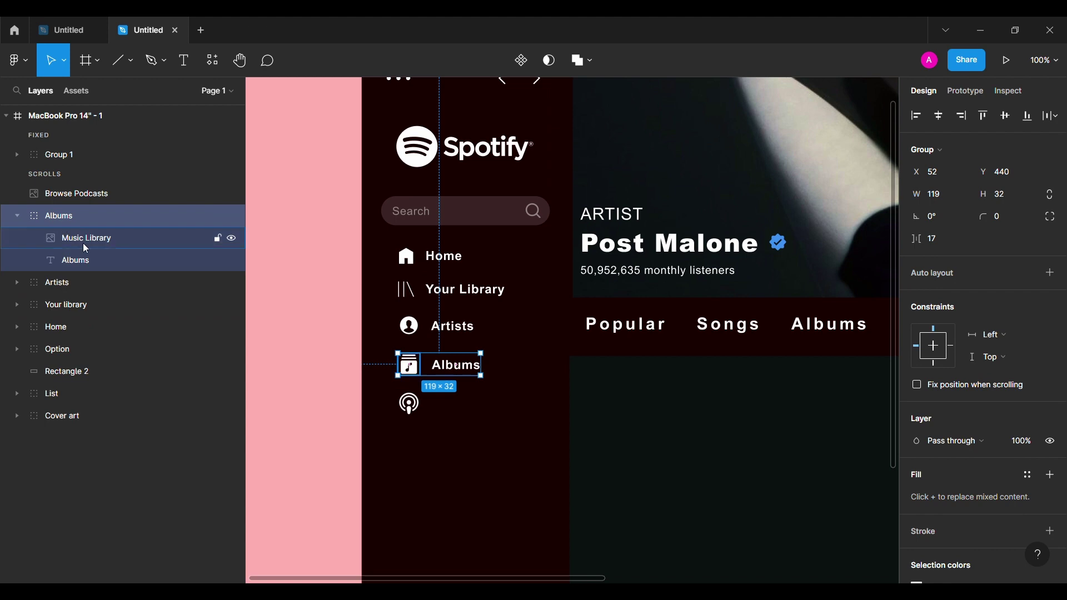
double_click(442, 362)
drag(479, 370, 478, 408)
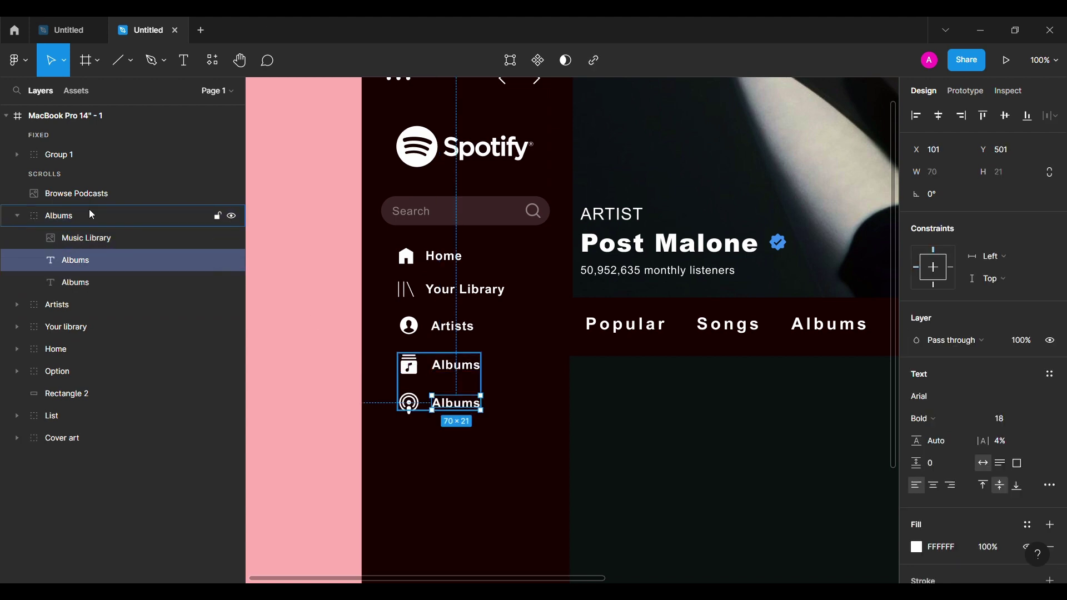
double_click(453, 403)
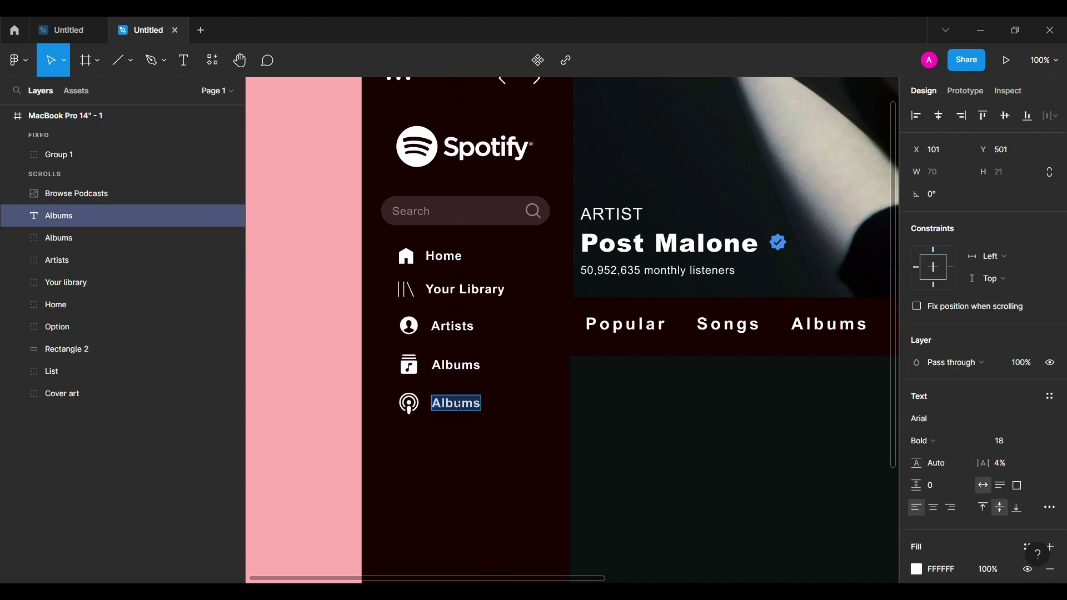
text(Podcasts)
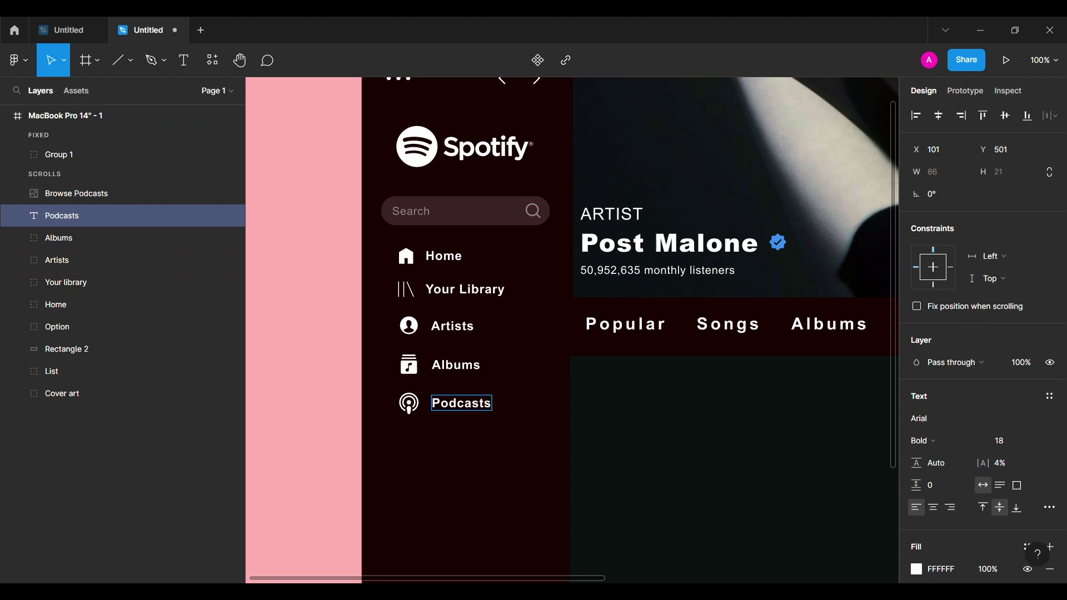
key(Escape)
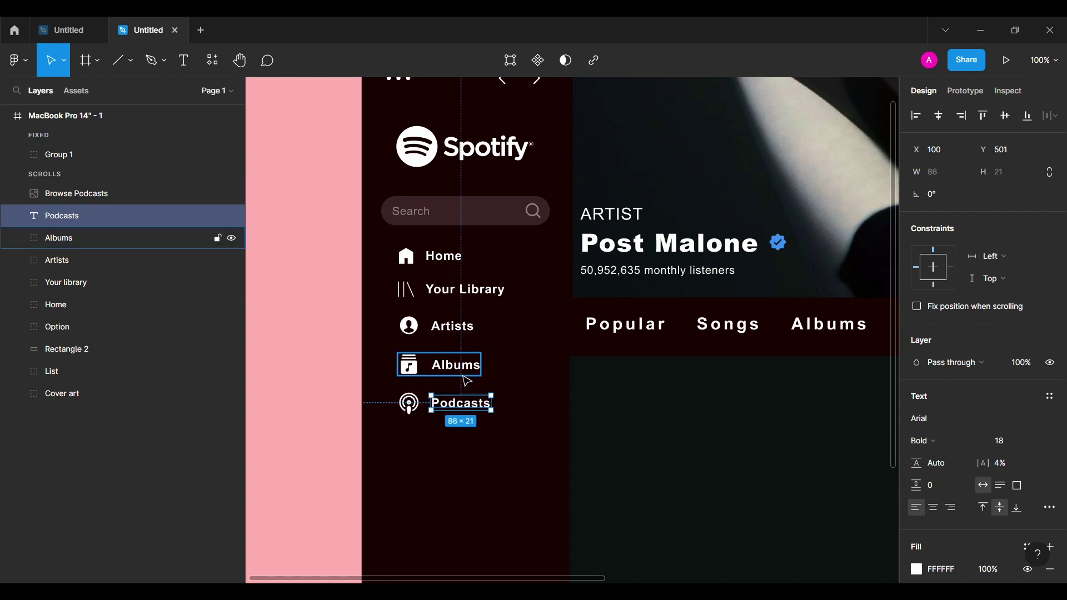
Step: Paste the heart Liked songs icon below the podcast icon and copy the Podcasts label beside it
double_click(444, 365)
double_click(423, 331)
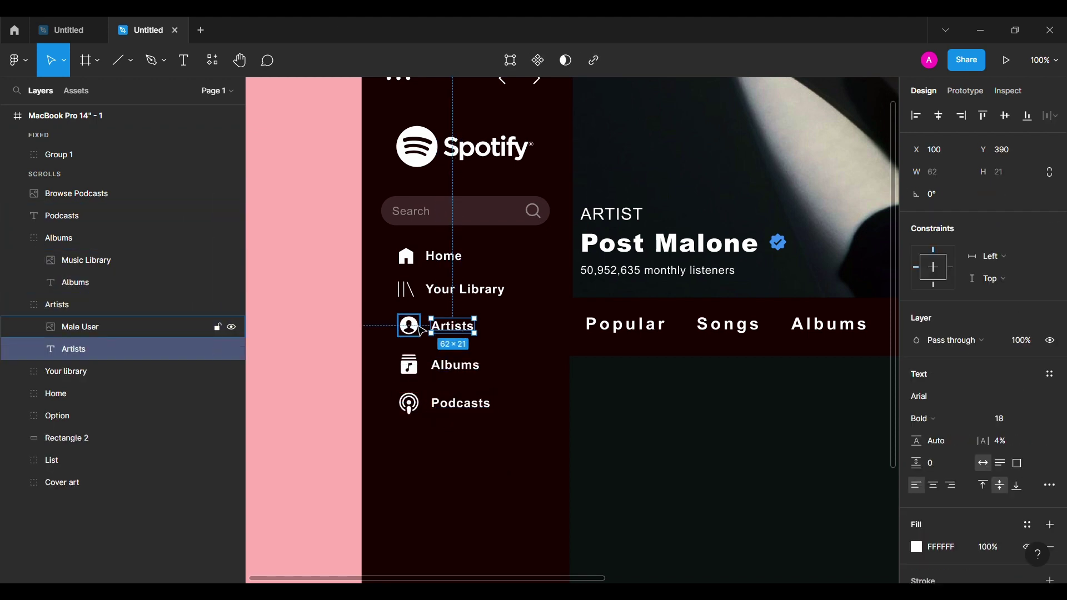
click(452, 533)
key(ctrl+v)
mouse_move(575, 333)
mouse_down()
mouse_move(415, 443)
mouse_move(431, 411)
mouse_up()
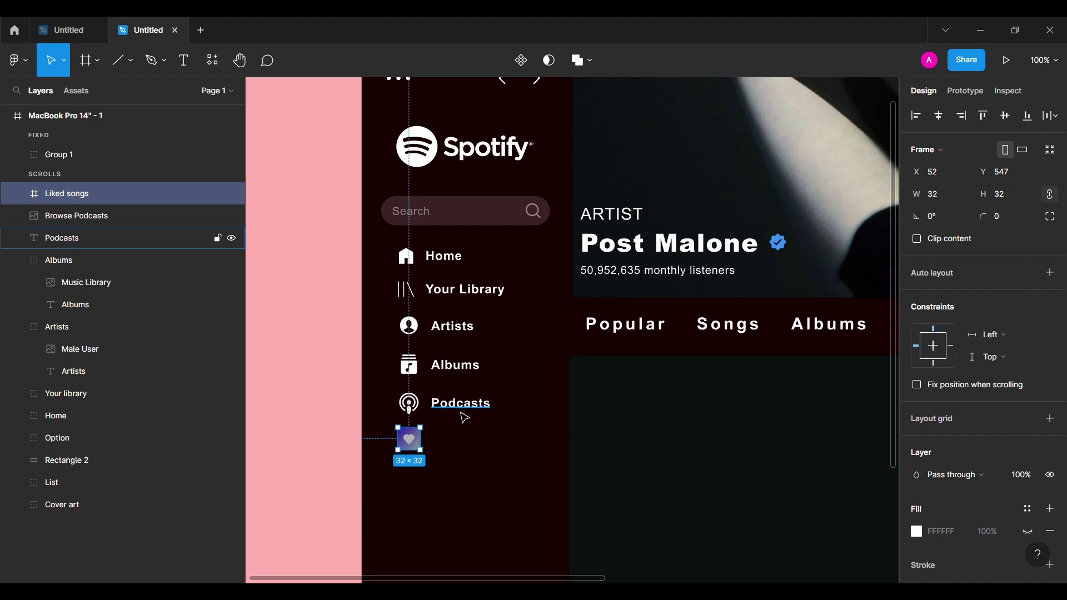
click(471, 462)
click(480, 410)
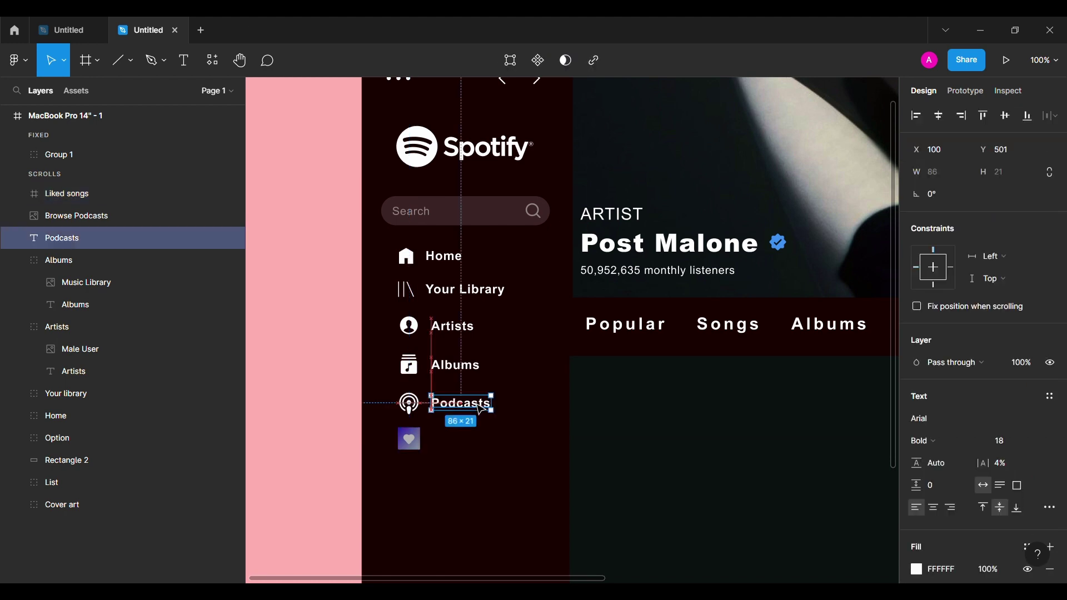
drag(481, 410, 481, 446)
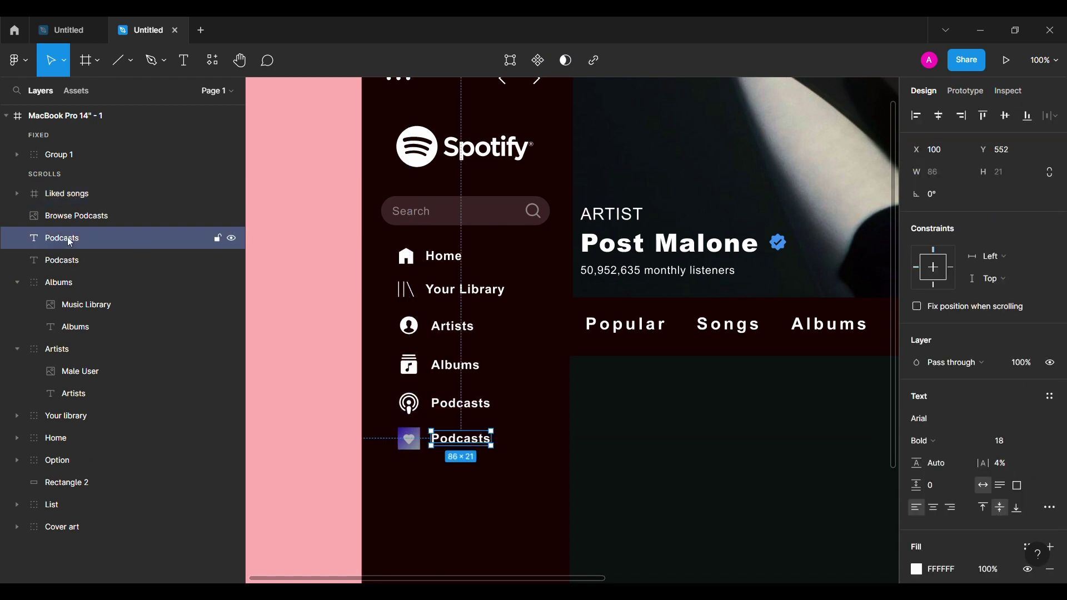
Step: Retype the copied label beside the heart as Liked Songs
drag(65, 245, 88, 210)
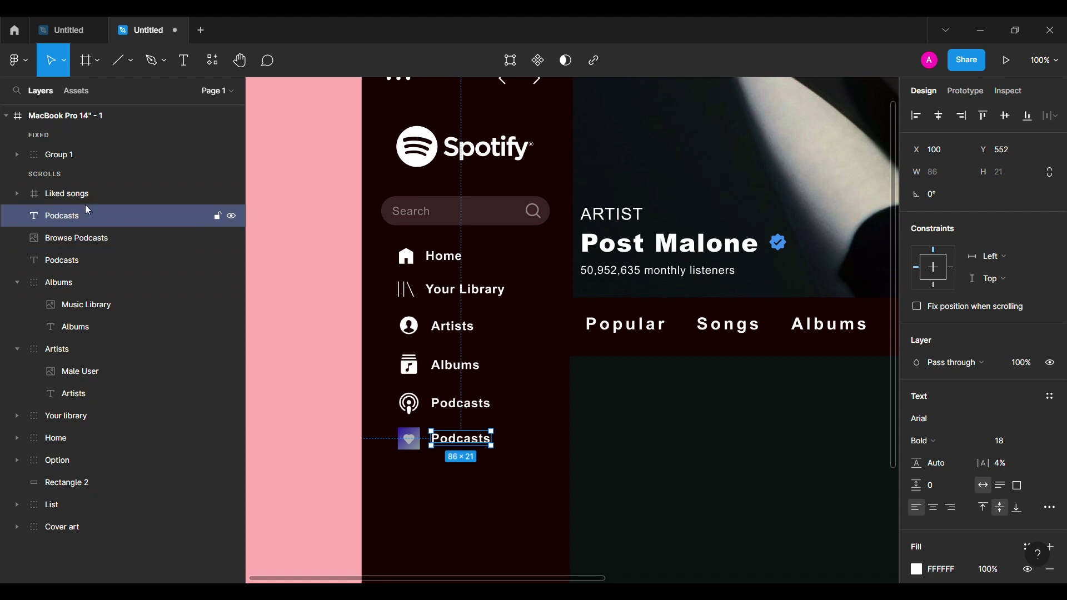
double_click(470, 447)
text(Liked Songs)
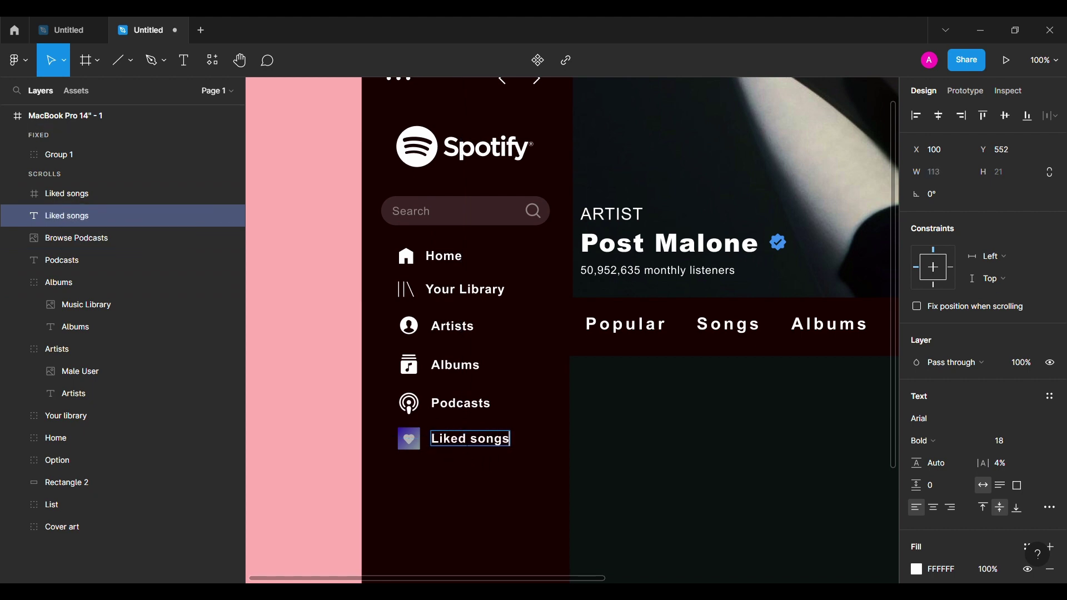
key(Escape)
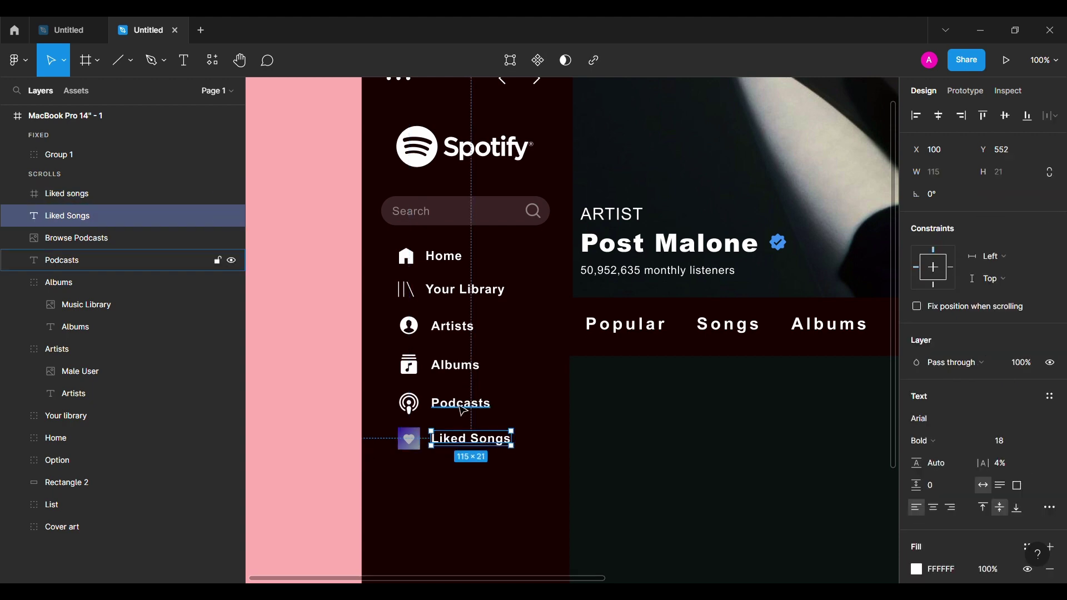
Step: Group the podcast icon with its label and name the group Podcasts
click(89, 260)
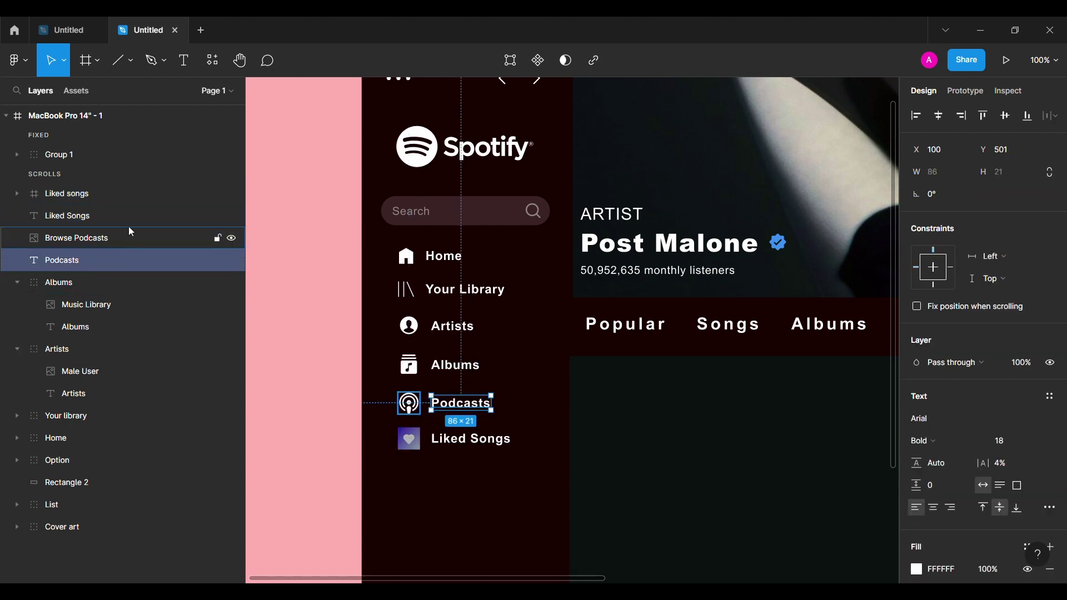
shift+click(114, 237)
key(ctrl+g)
double_click(114, 237)
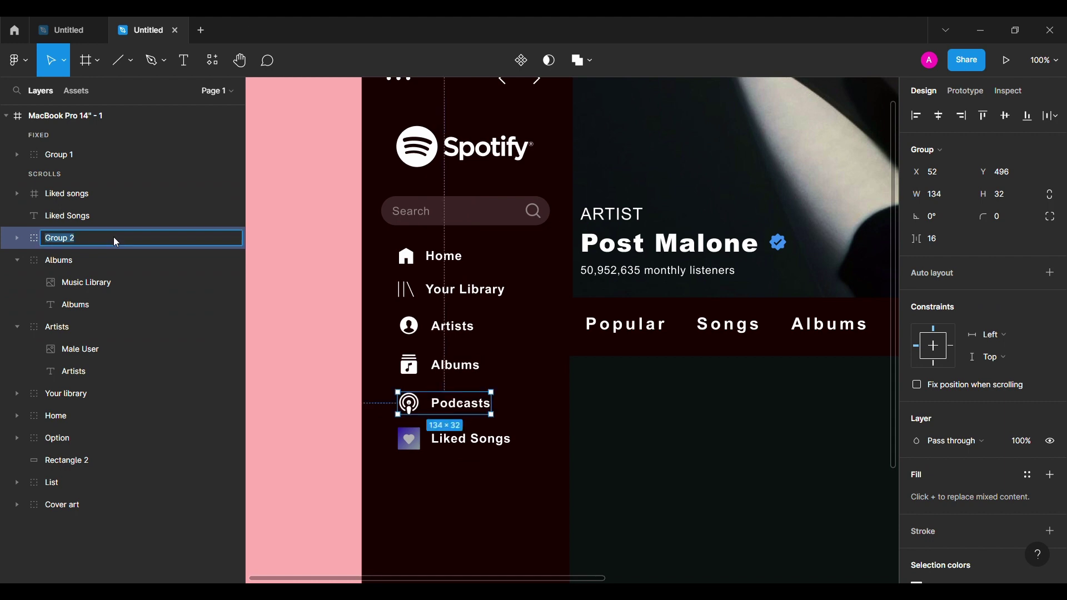
text(Podcasts)
key(Return)
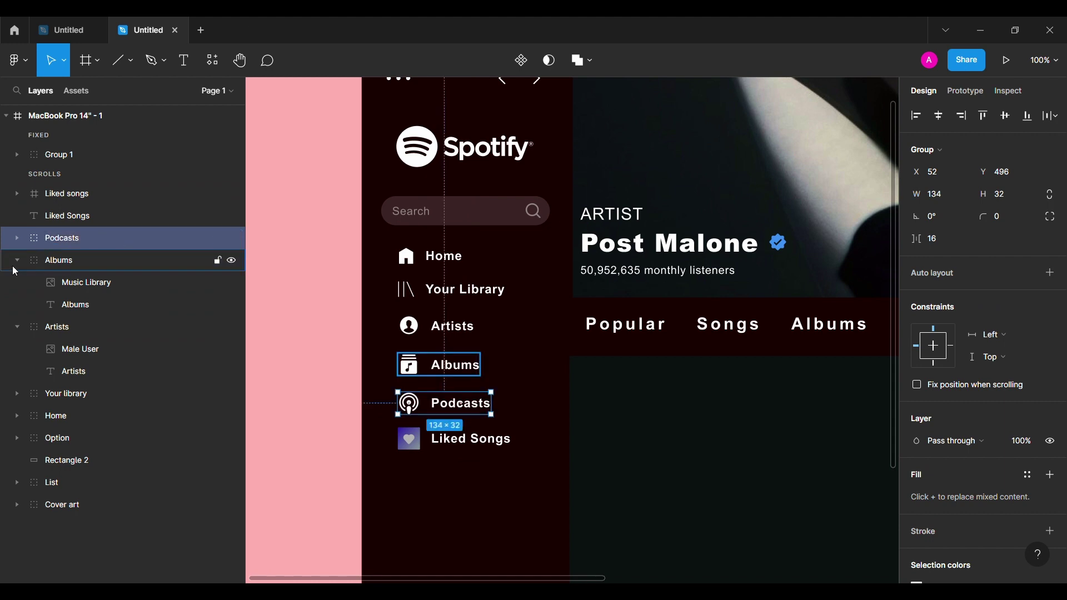
Step: Group the heart icon with the Liked Songs label
click(17, 260)
click(17, 282)
click(74, 217)
shift+click(97, 196)
key(ctrl+g)
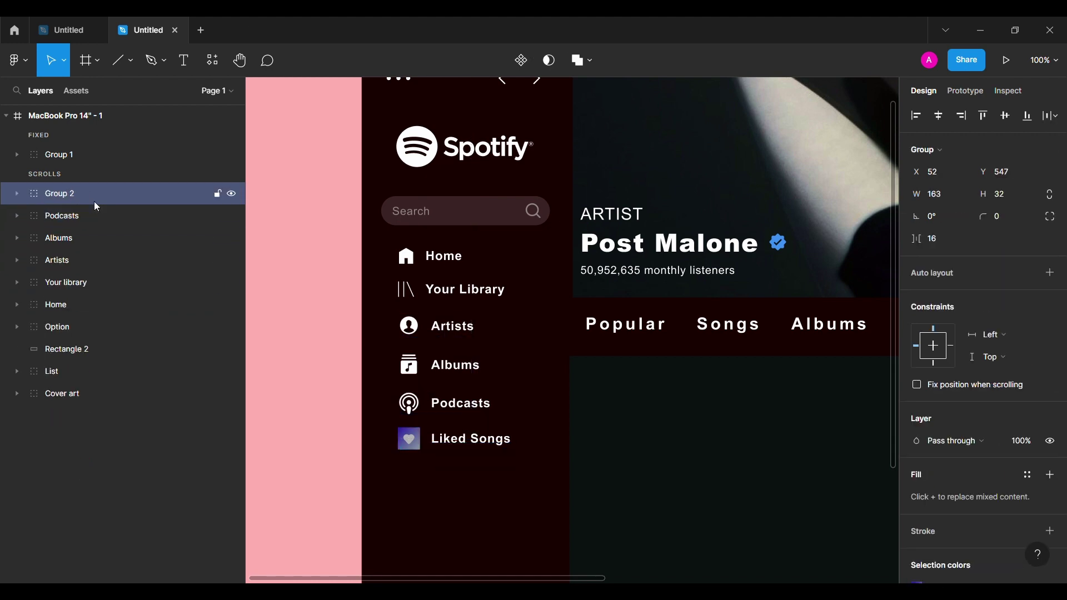
Step: Rename the heart group to Liked songs and check each sidebar label inside its group
double_click(78, 200)
text(Liked)
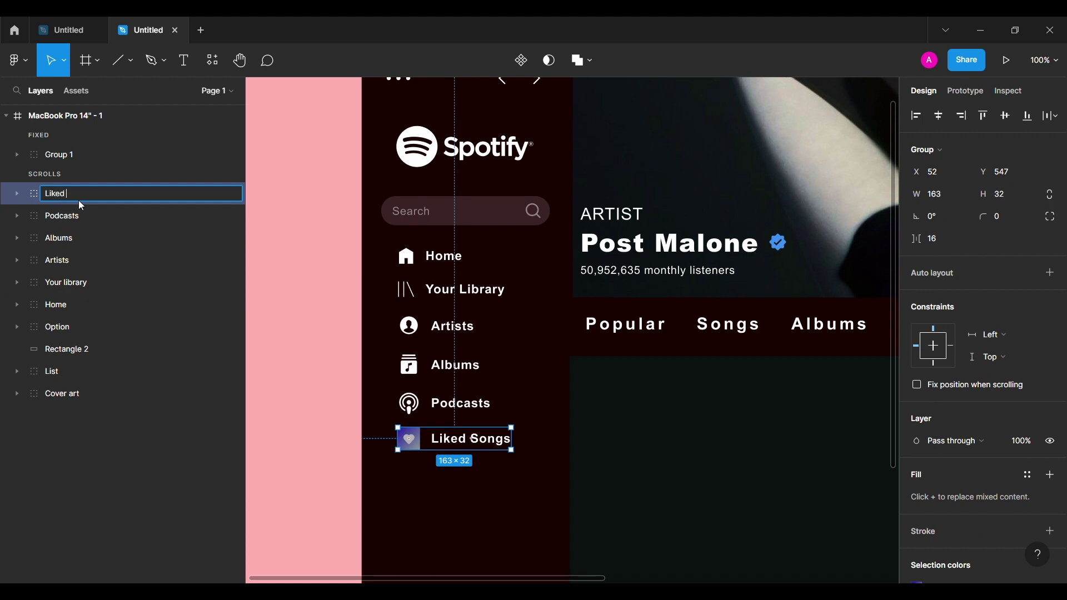
text(gs)
key(Return)
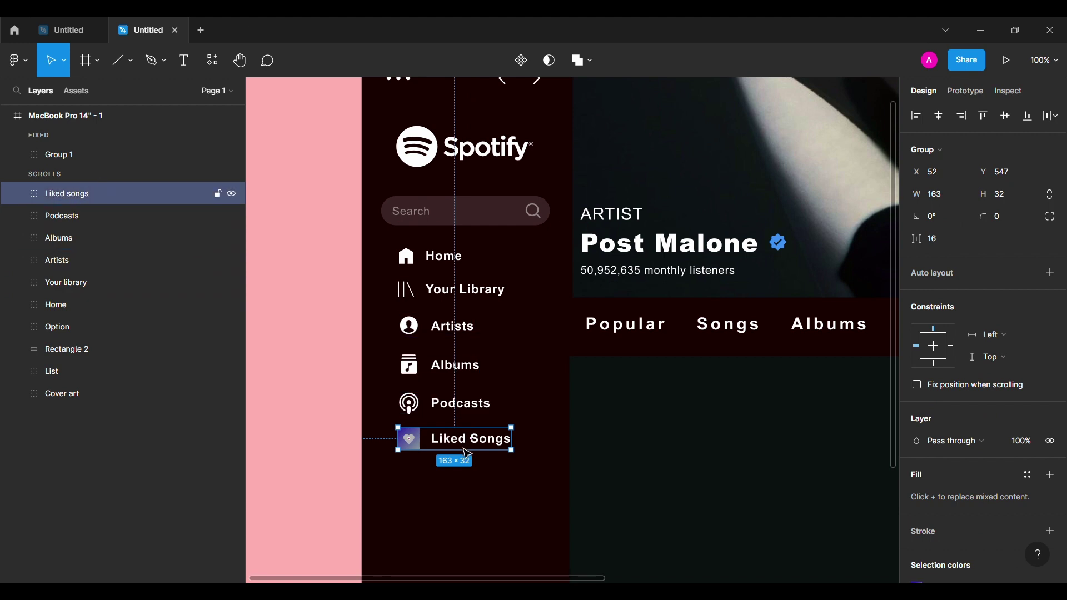
double_click(468, 451)
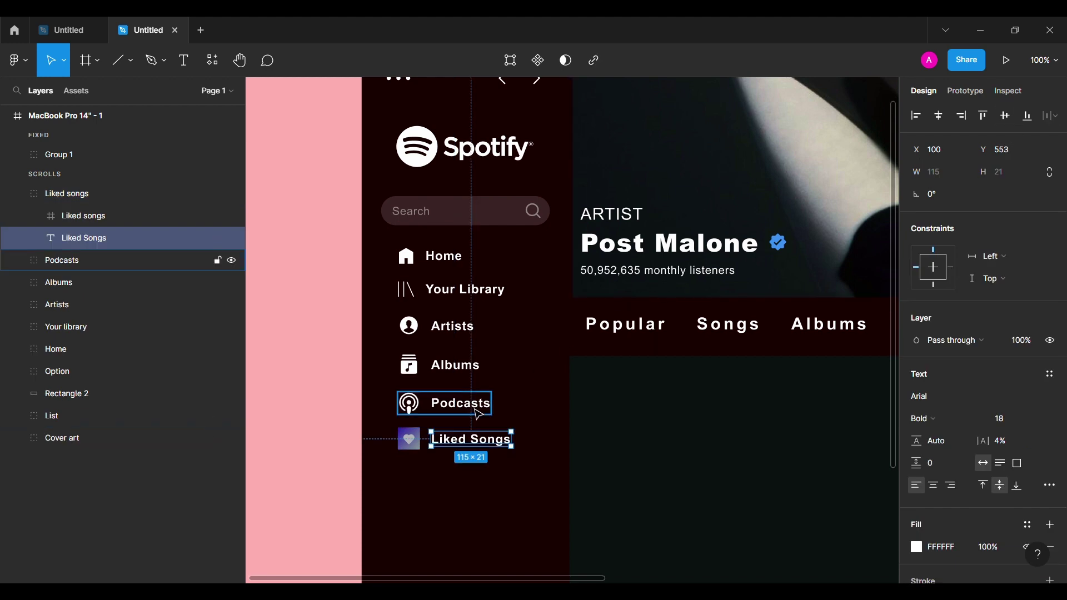
double_click(478, 414)
double_click(456, 365)
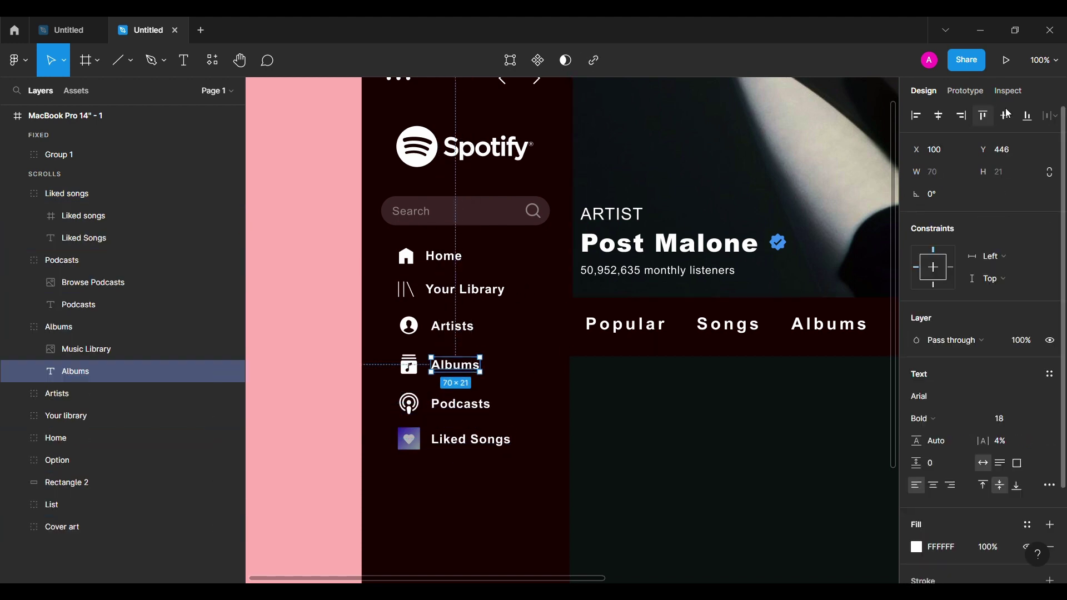
double_click(453, 326)
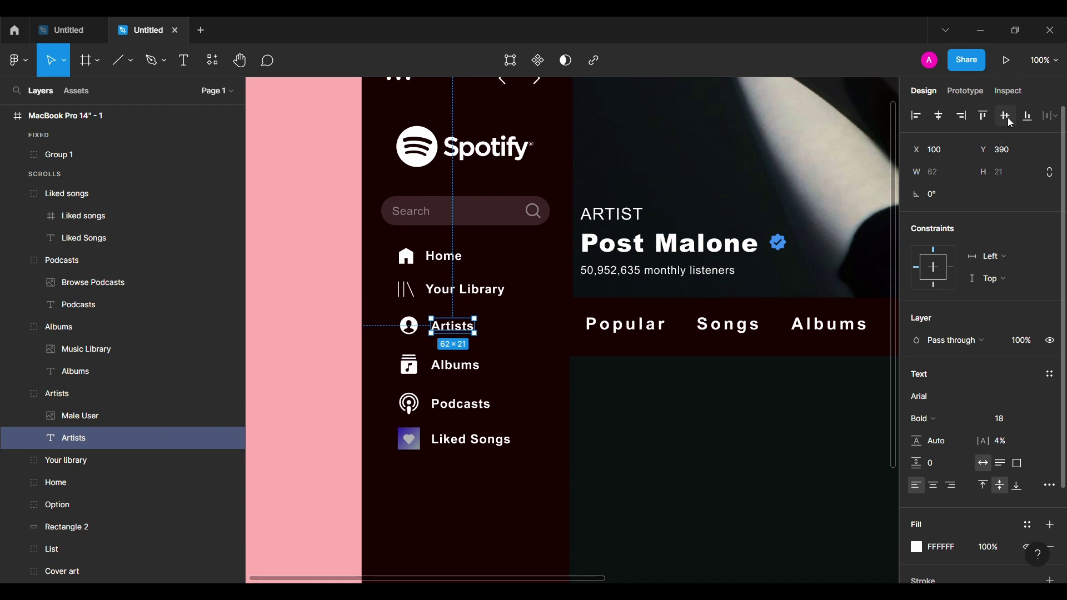
double_click(483, 288)
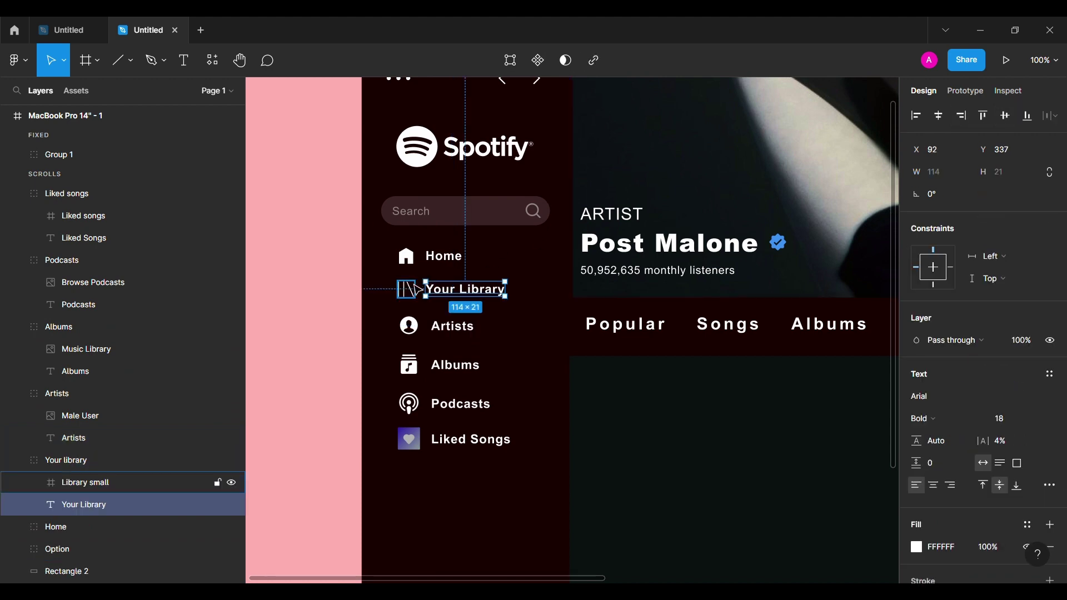
double_click(444, 257)
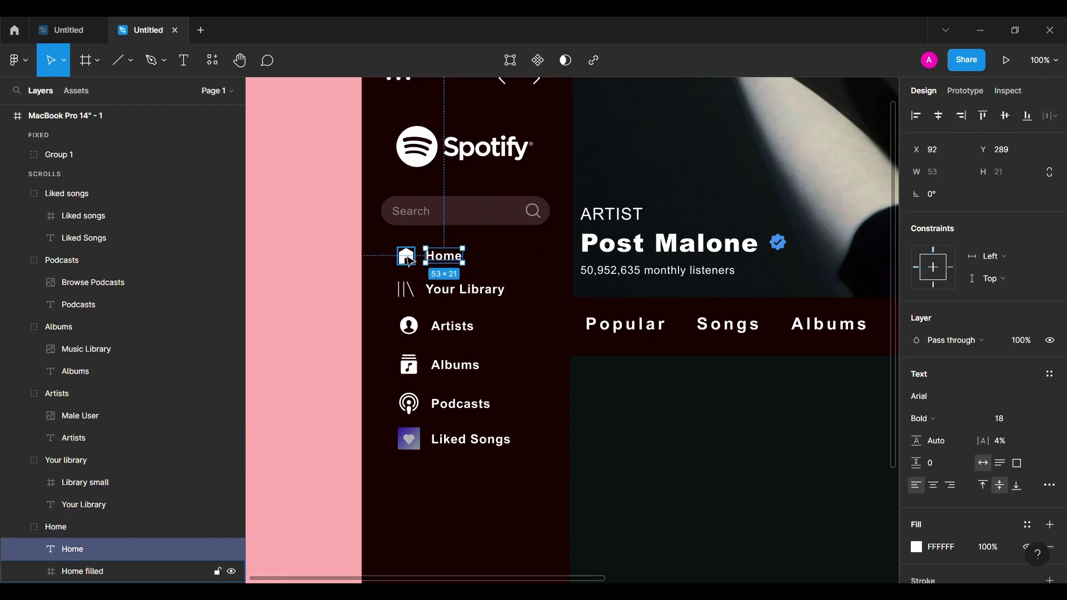
Step: Collapse all six sidebar groups in the Layers panel
click(302, 261)
click(16, 194)
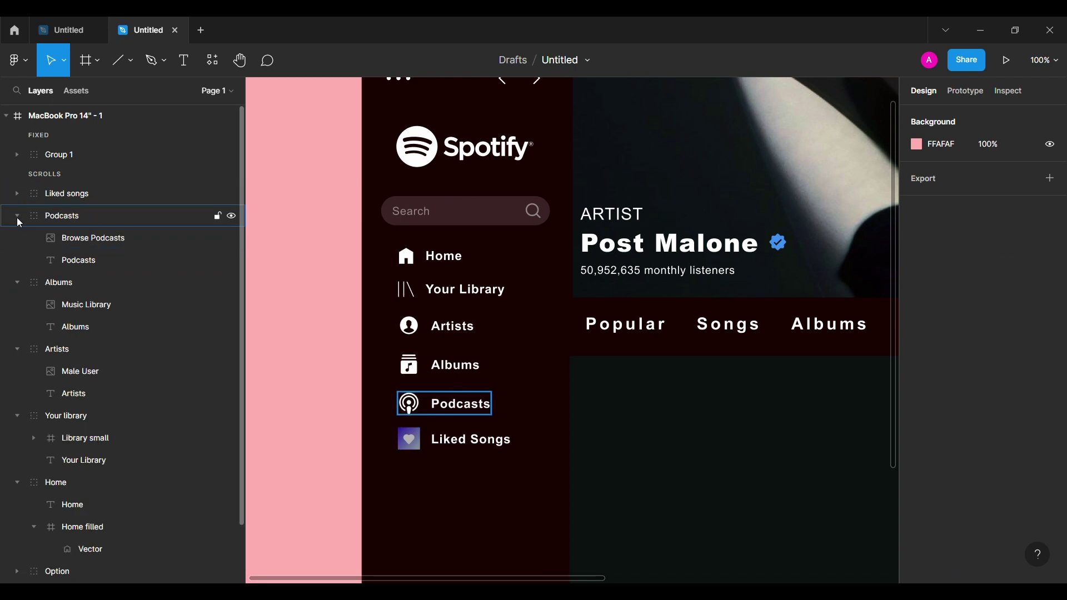
click(17, 216)
click(17, 238)
click(17, 260)
click(16, 282)
click(17, 305)
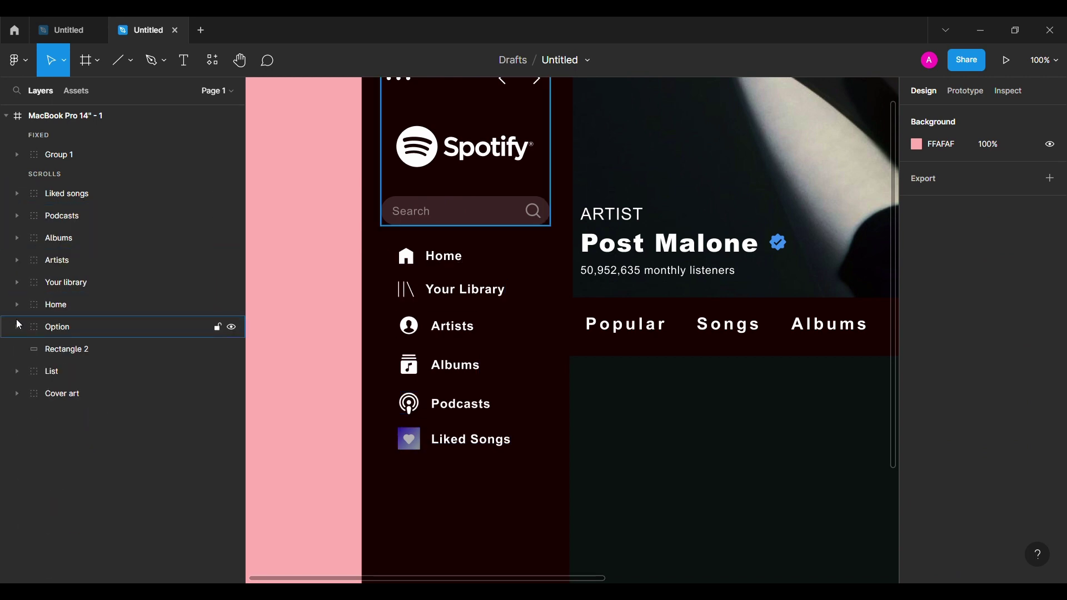
Step: Move the six sidebar items together as a block, realigned beneath the search bar
drag(411, 503, 471, 262)
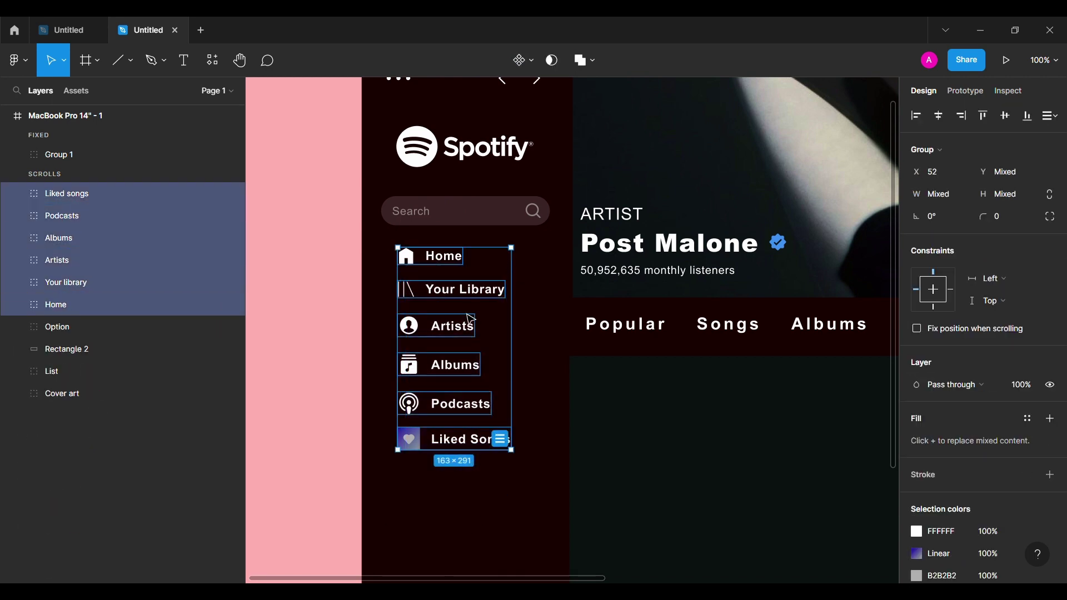
drag(482, 300, 496, 315)
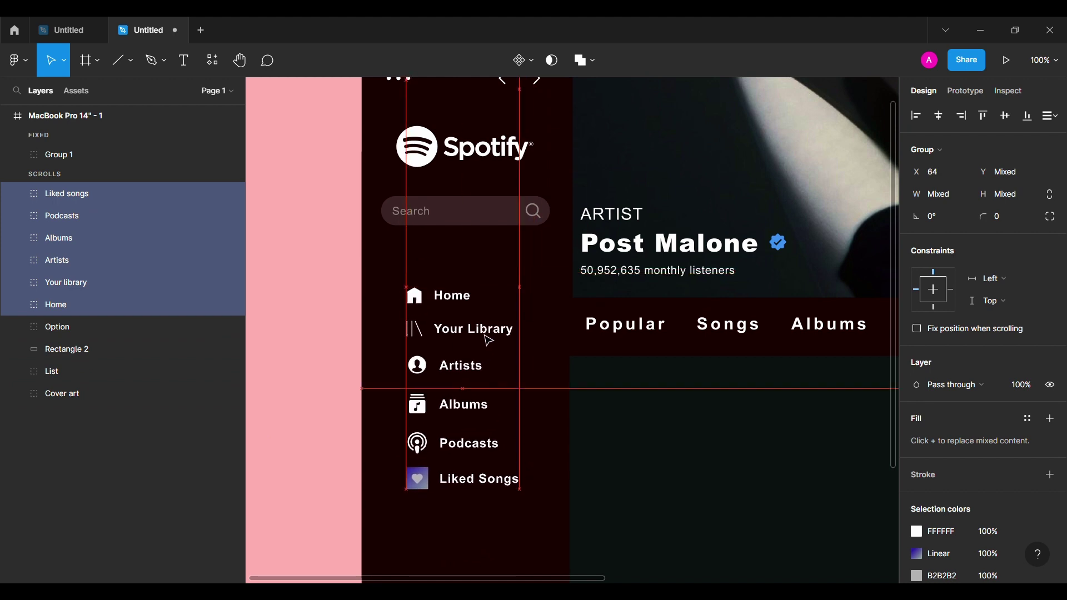
drag(496, 315, 470, 224)
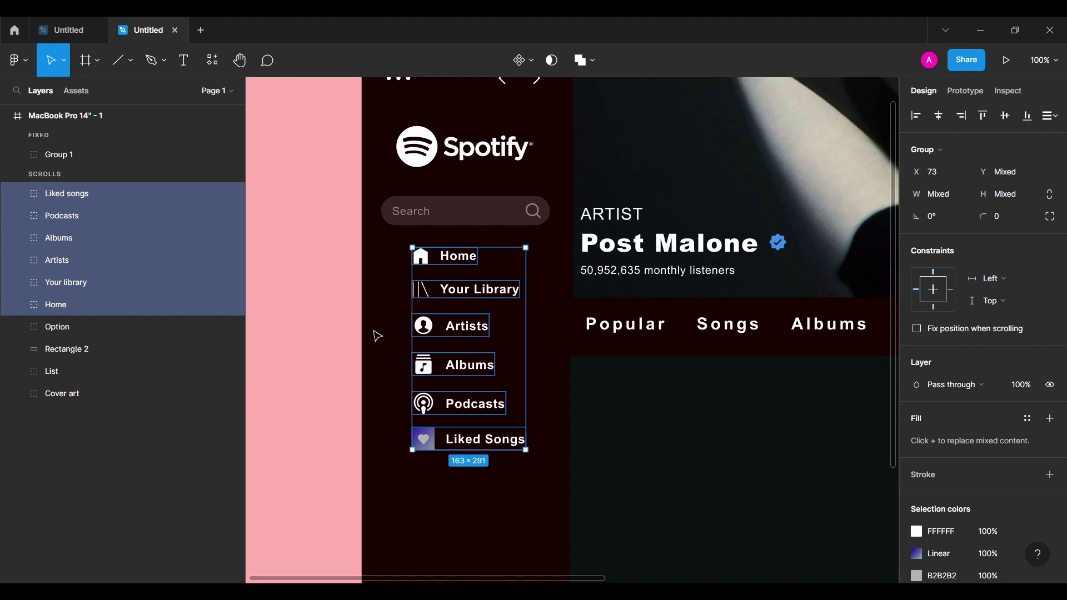
key(Left)
key(Left)
key(Left)
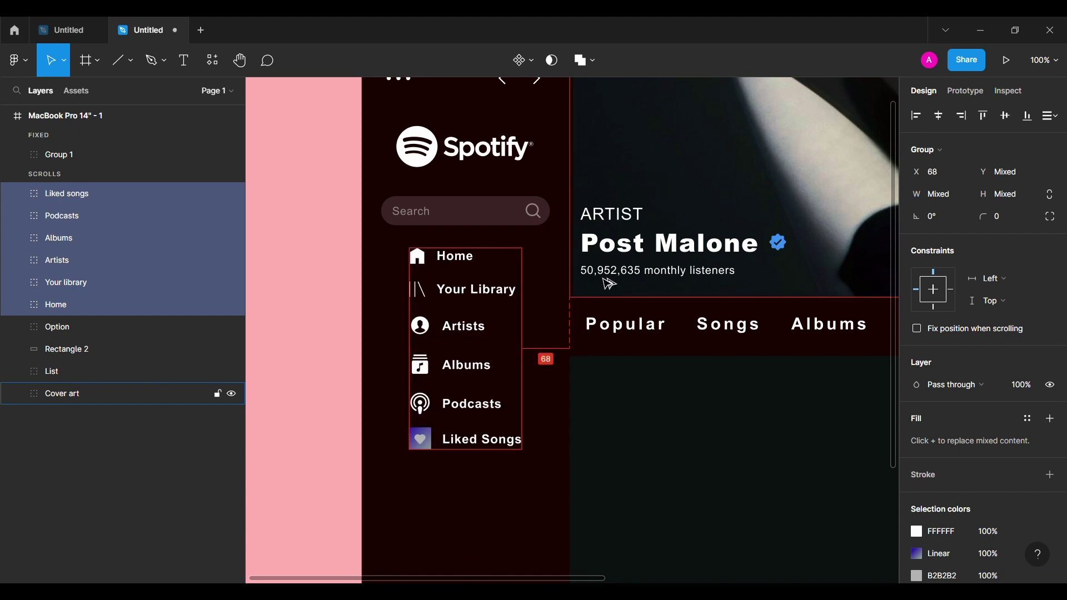
click(468, 560)
Step: Add a new text layer for the 1. track number in the empty content area
key(shift+1)
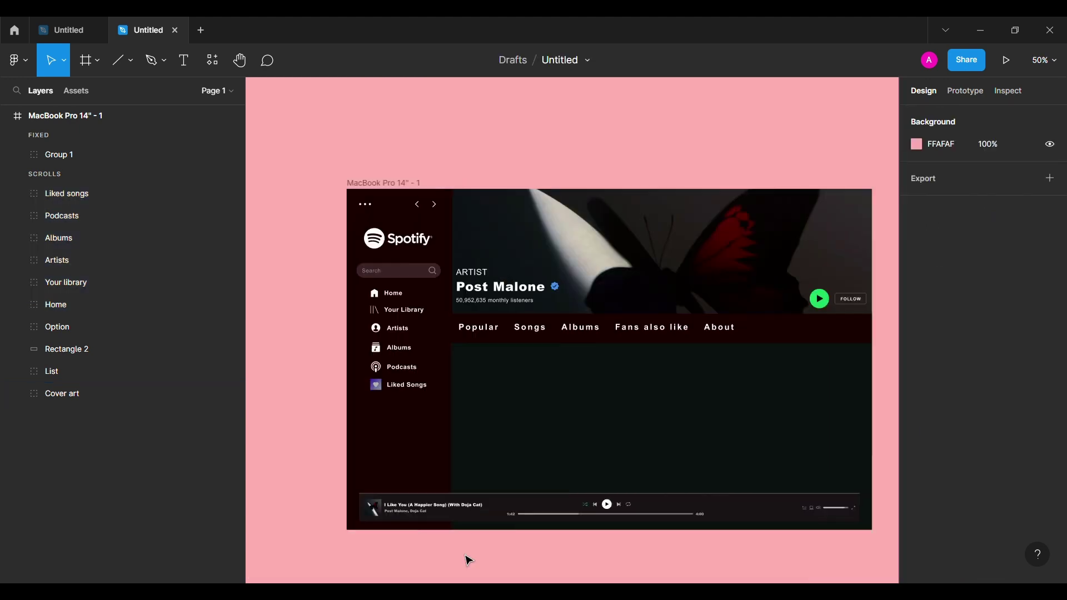
scroll(274, 297, down, 1)
scroll(274, 298, right, 1)
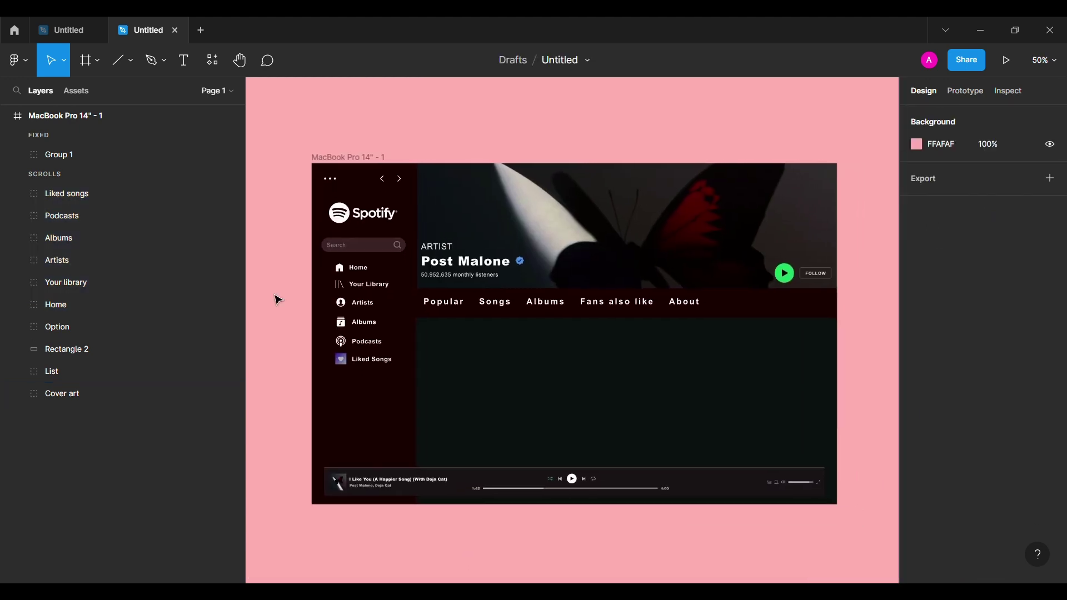
click(188, 67)
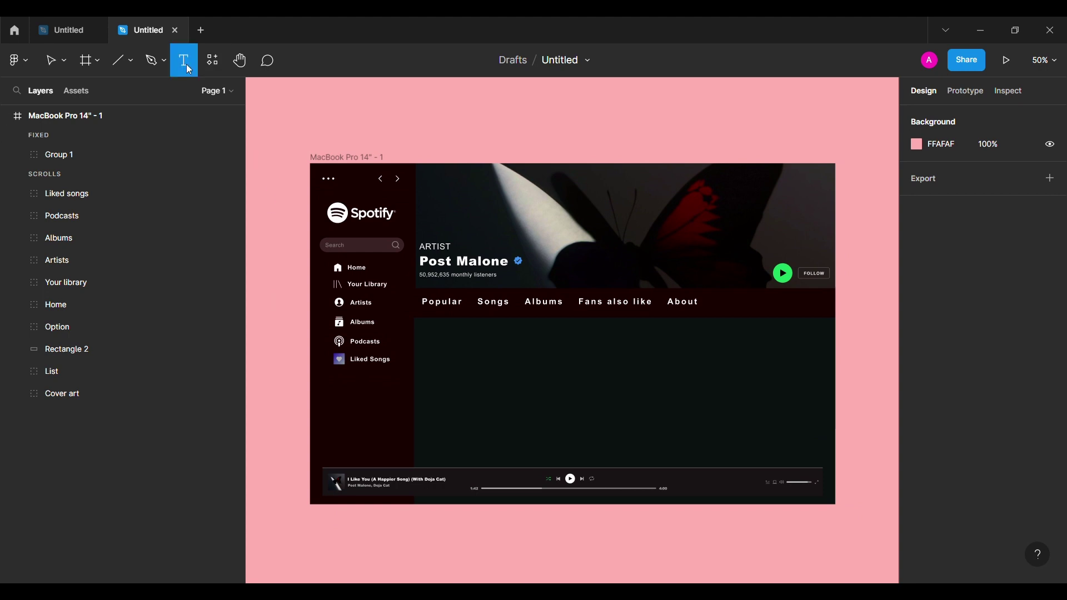
click(462, 350)
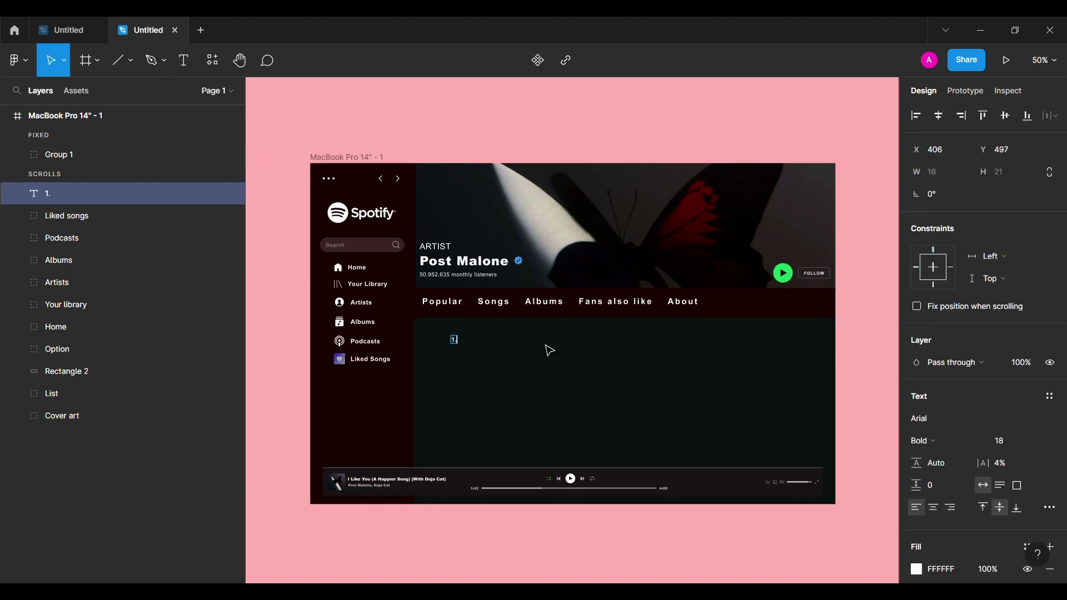
key(shift+0)
scroll(549, 350, down, 2)
scroll(550, 350, left, 2)
Step: Make the 1. text Black weight at size 14 and nudge it to the list's top-left
click(955, 447)
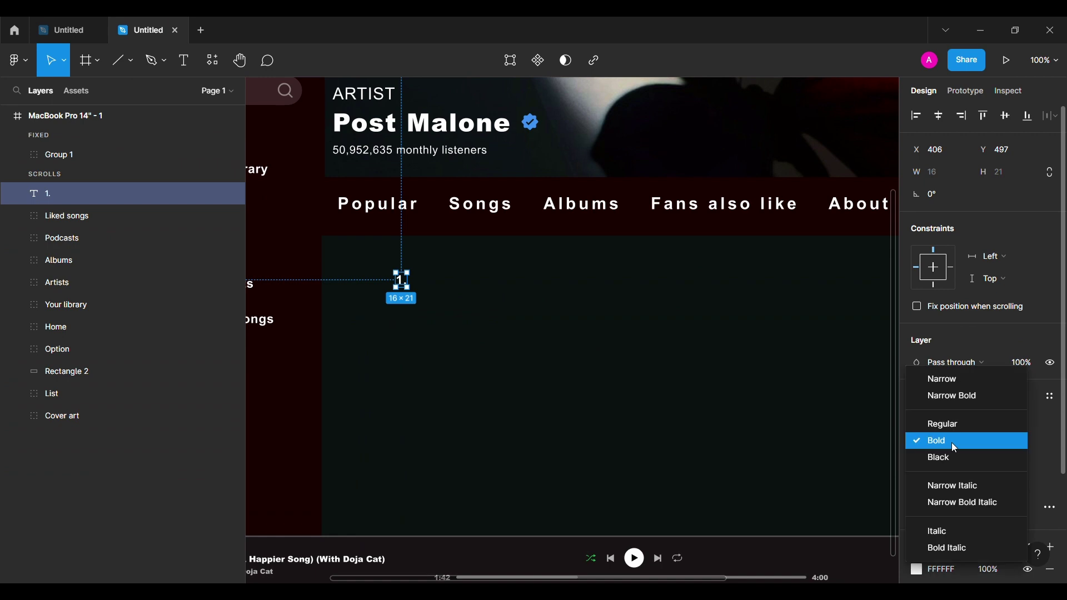
text(14)
key(Return)
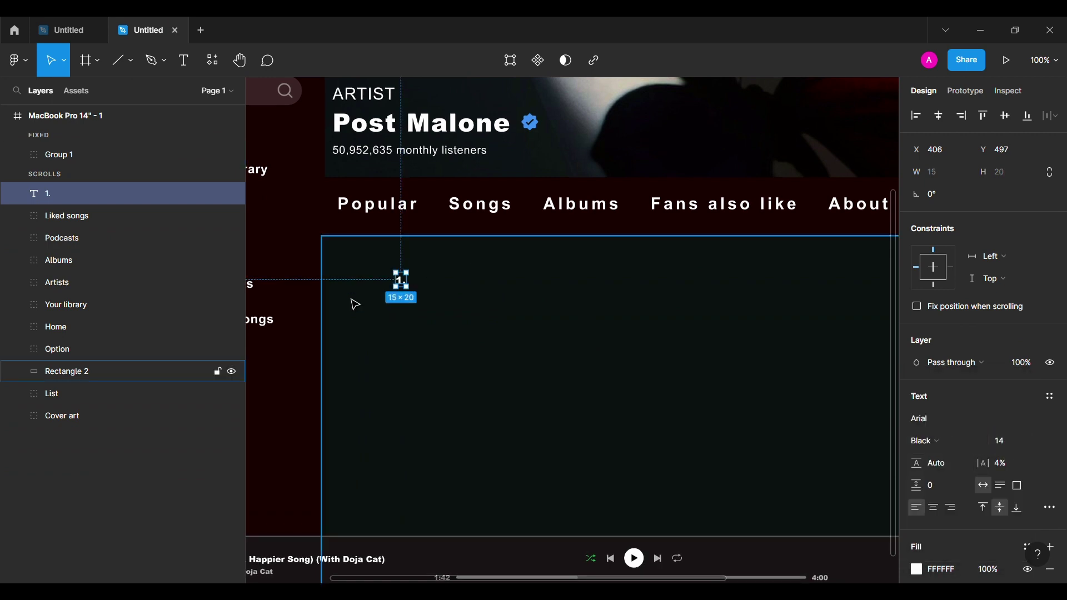
mouse_move(402, 281)
mouse_down()
mouse_move(361, 273)
mouse_move(333, 290)
mouse_up()
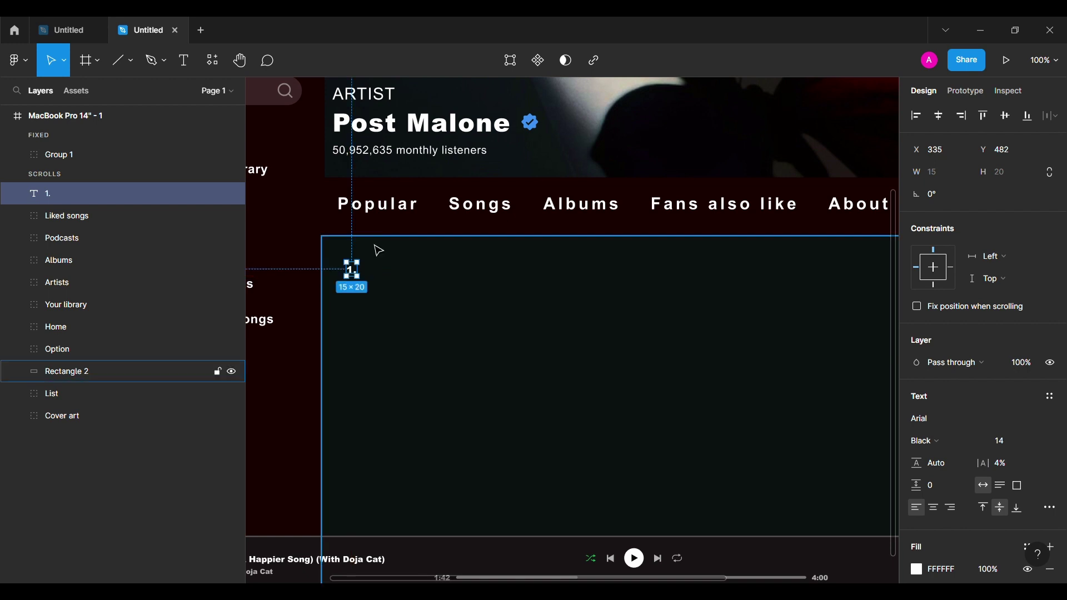
key(shift+Up)
key(Up)
key(Up)
key(Up)
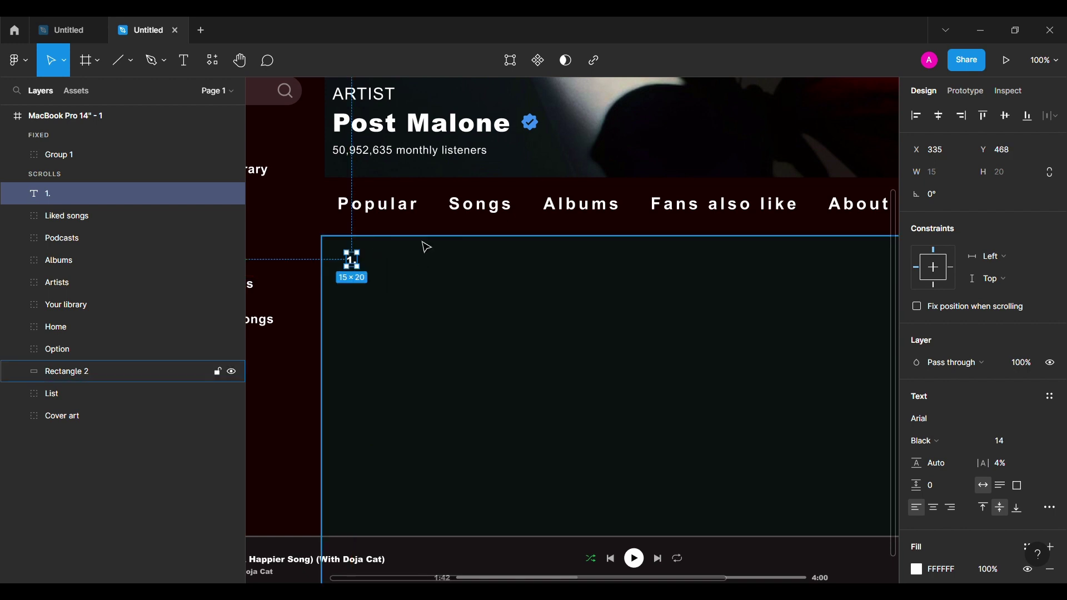
key(Down)
key(Down)
key(Down)
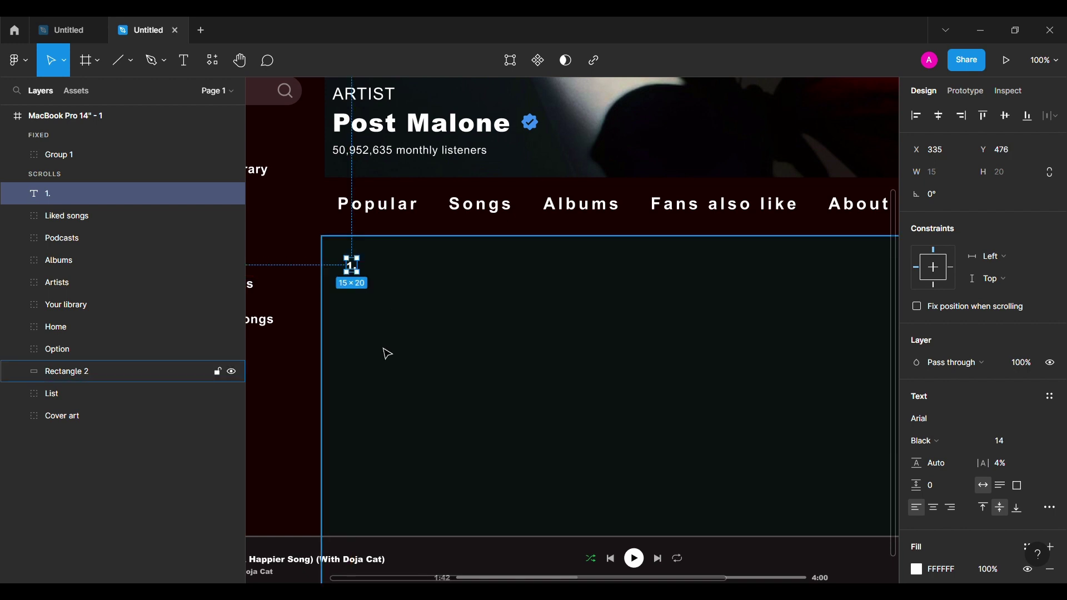
click(387, 353)
Step: Draw a 48×48 square and move it beside the 1. number
click(130, 61)
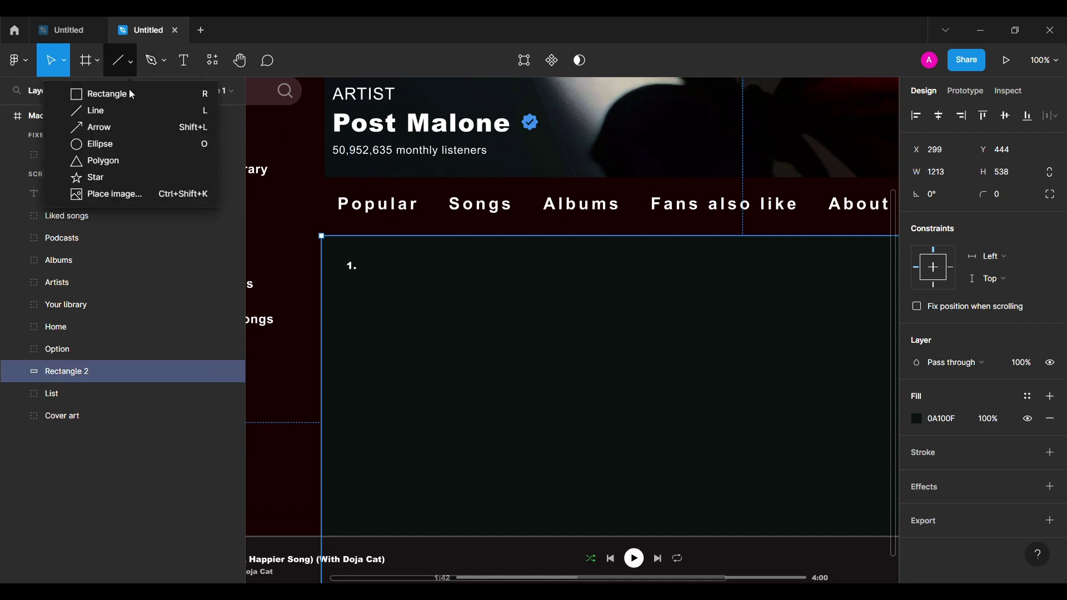
click(132, 94)
click(418, 273)
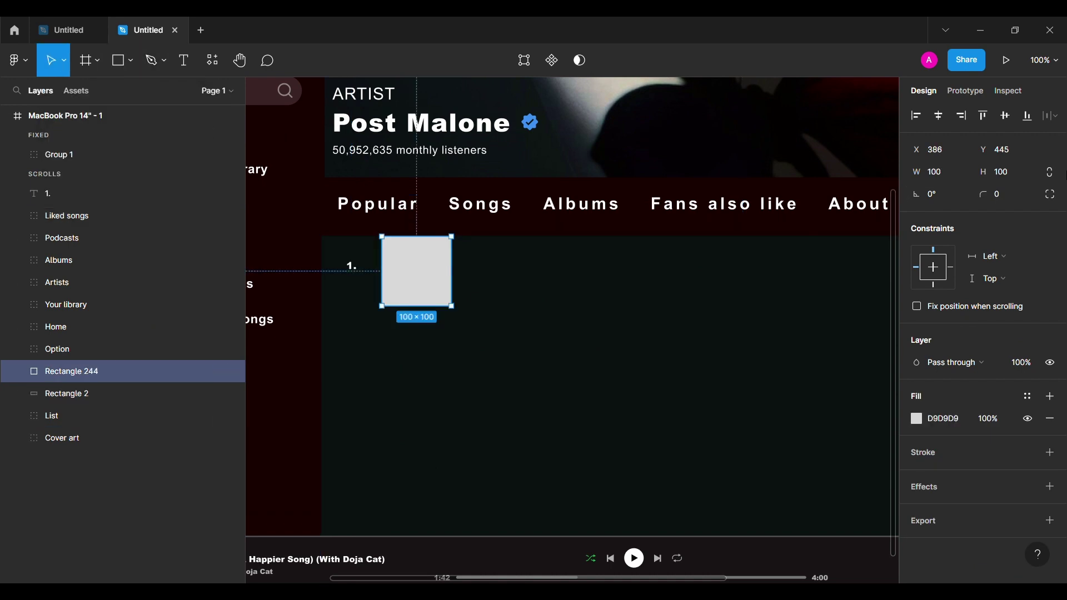
text(48)
key(Return)
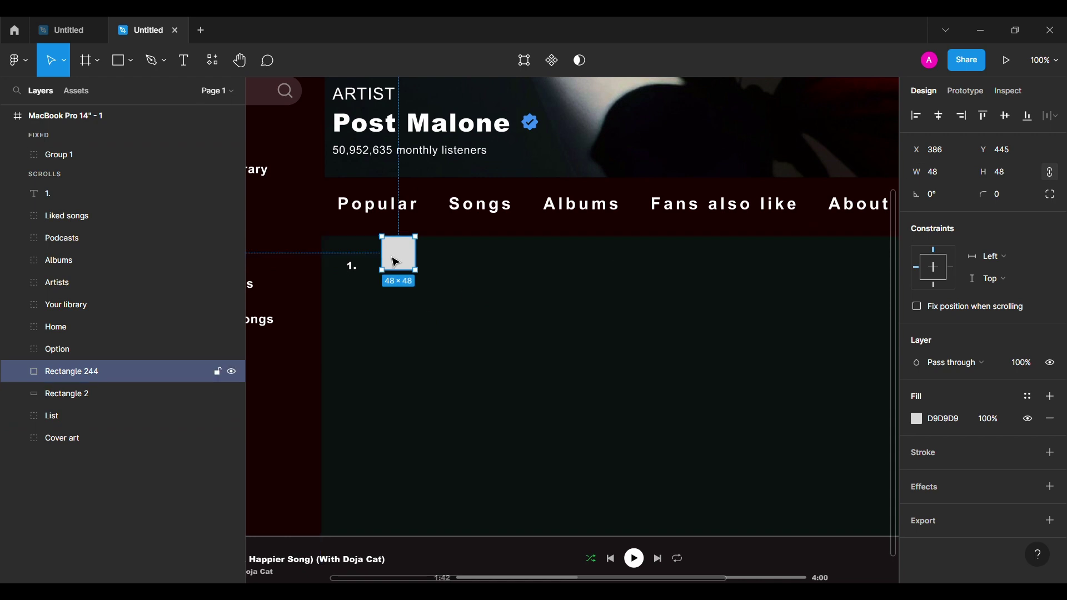
drag(394, 261, 385, 273)
Step: Fill the square with the cover-art image and nudge it closer to the number
click(146, 58)
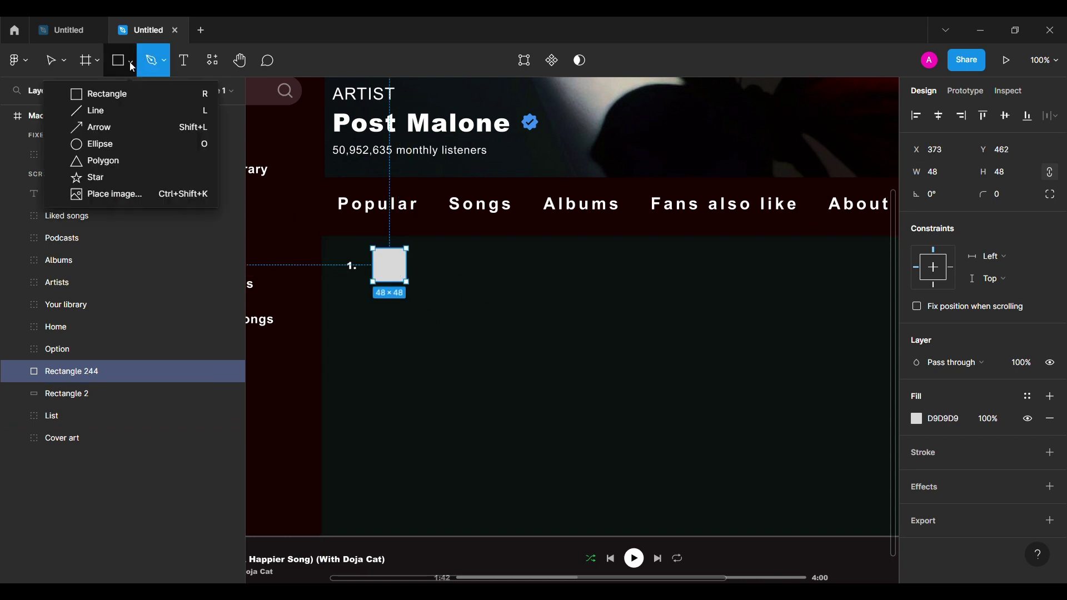
click(125, 192)
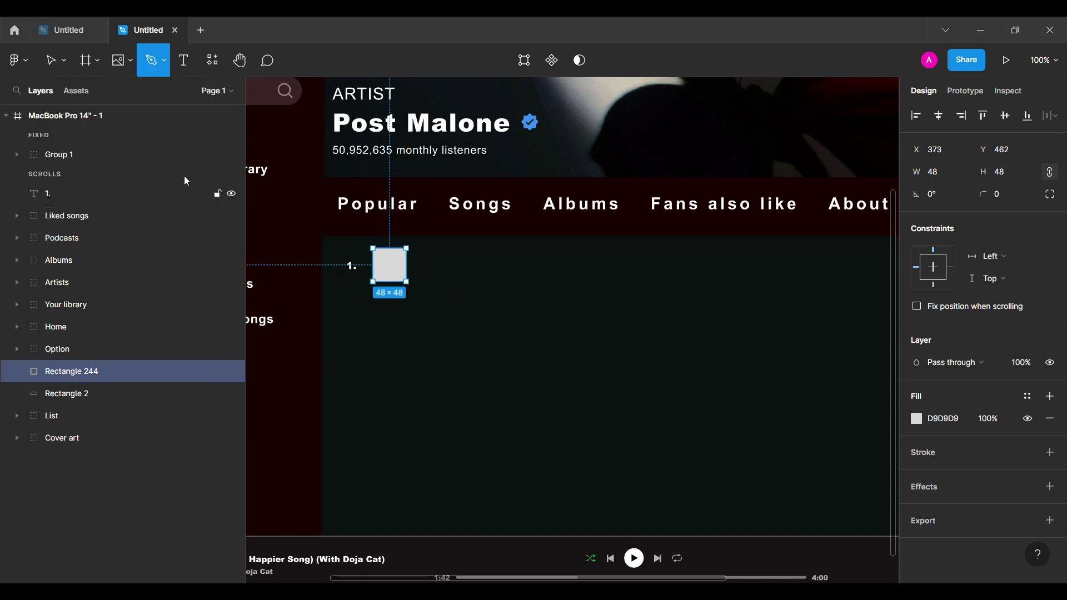
click(395, 271)
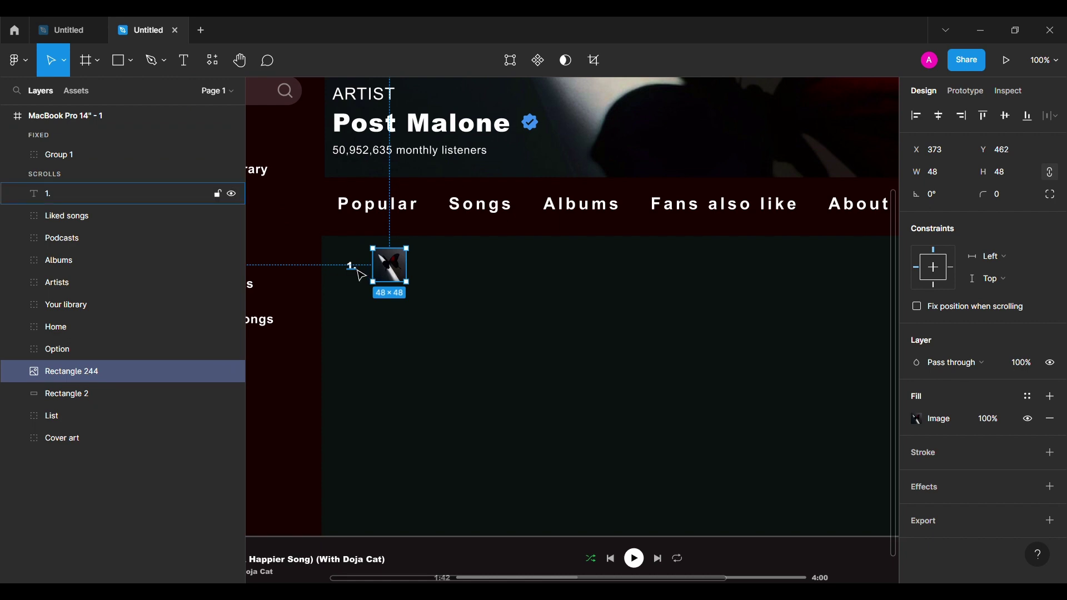
key(Left)
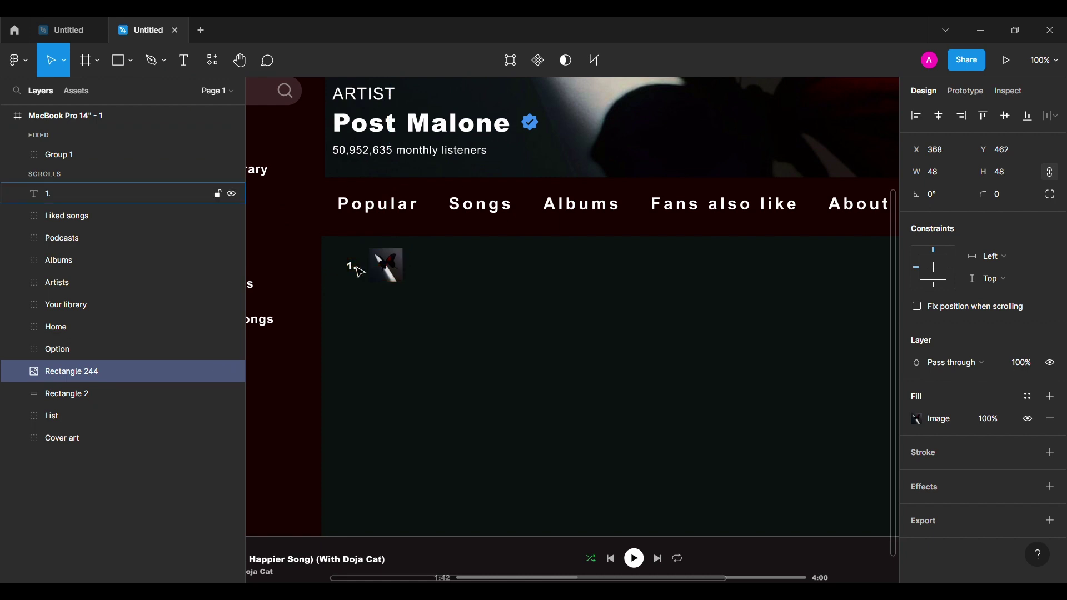
click(441, 329)
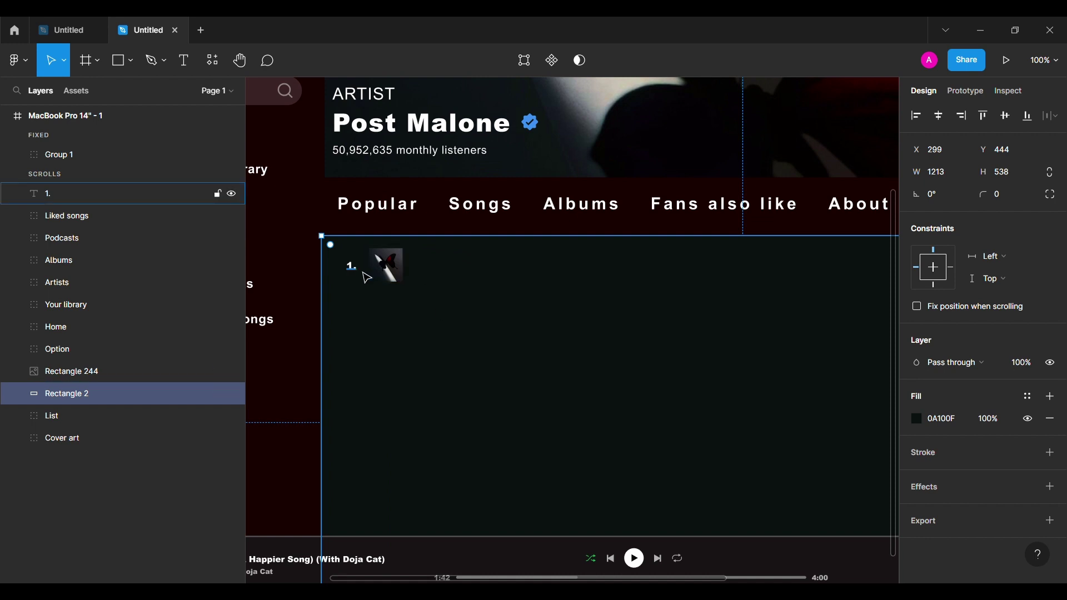
click(394, 276)
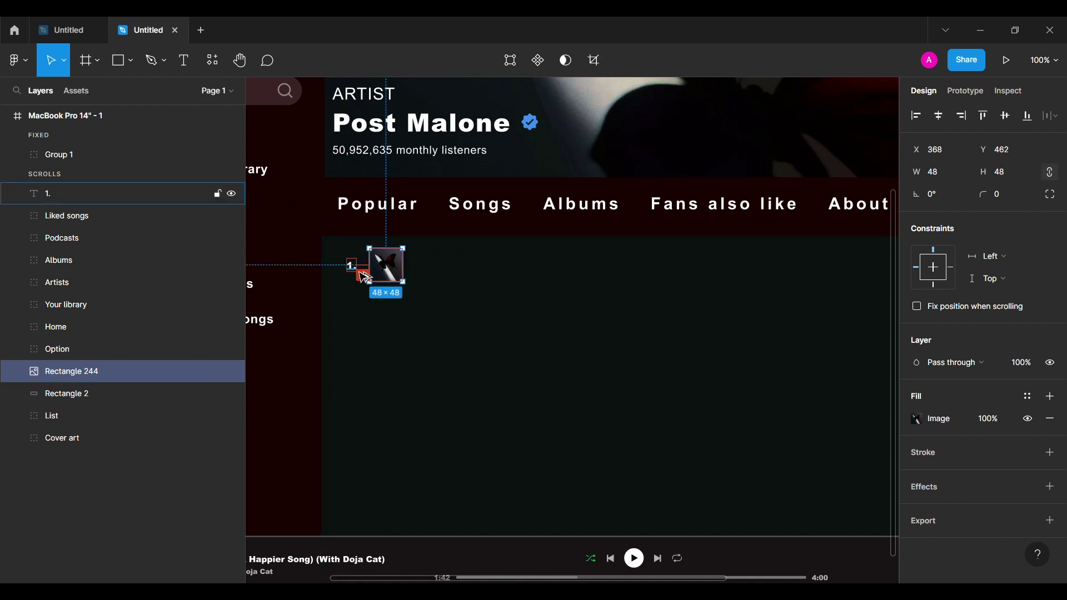
key(shift+Left)
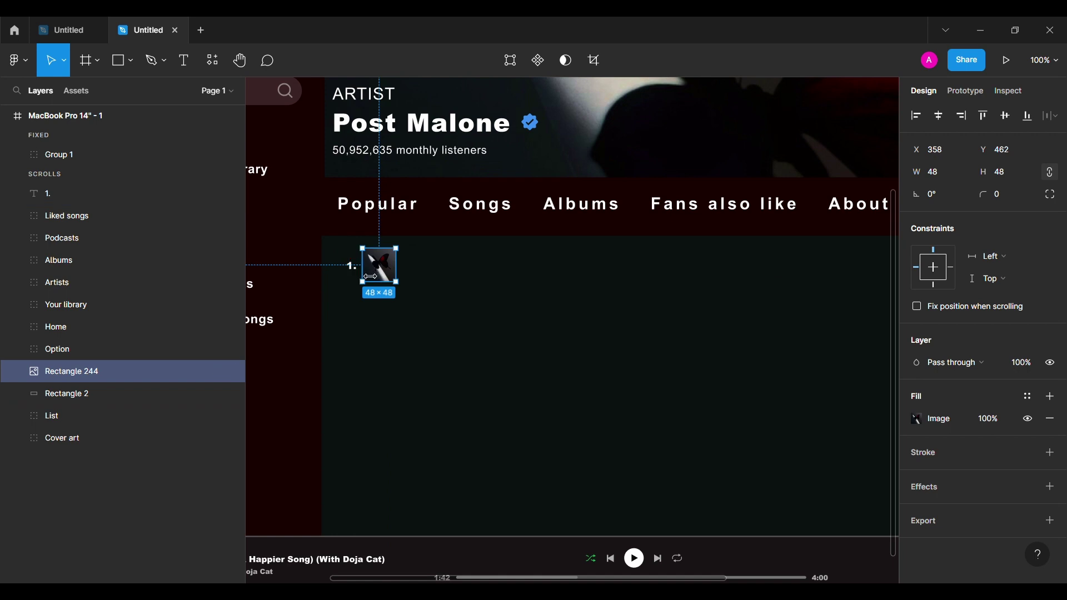
click(359, 273)
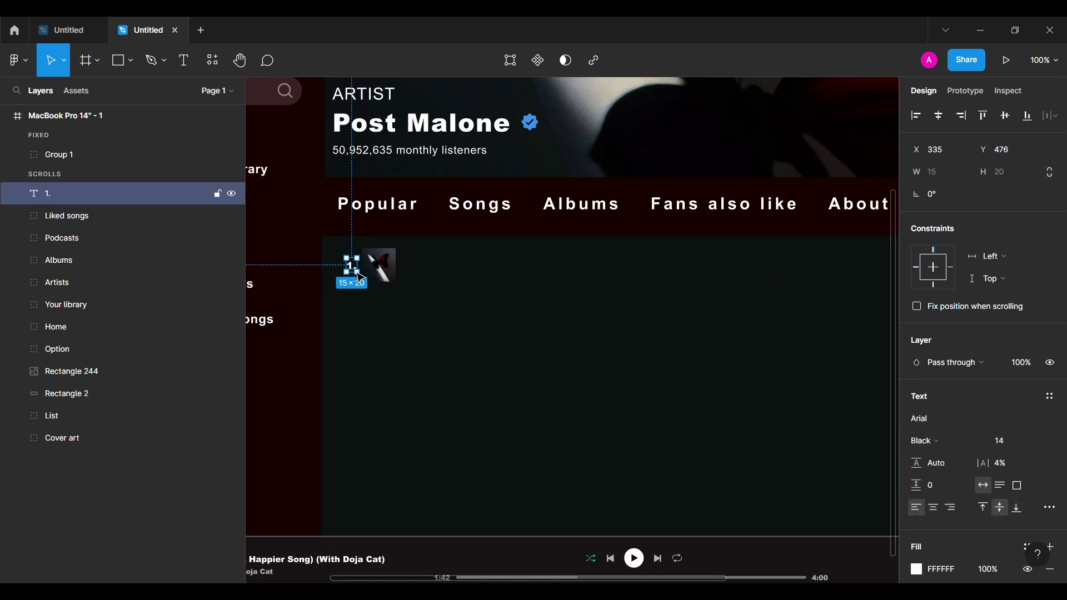
Step: Add the text 'I Like You (A Happier Song) (With Doja Cat)' right of the thumbnail
click(497, 272)
key(t)
click(437, 276)
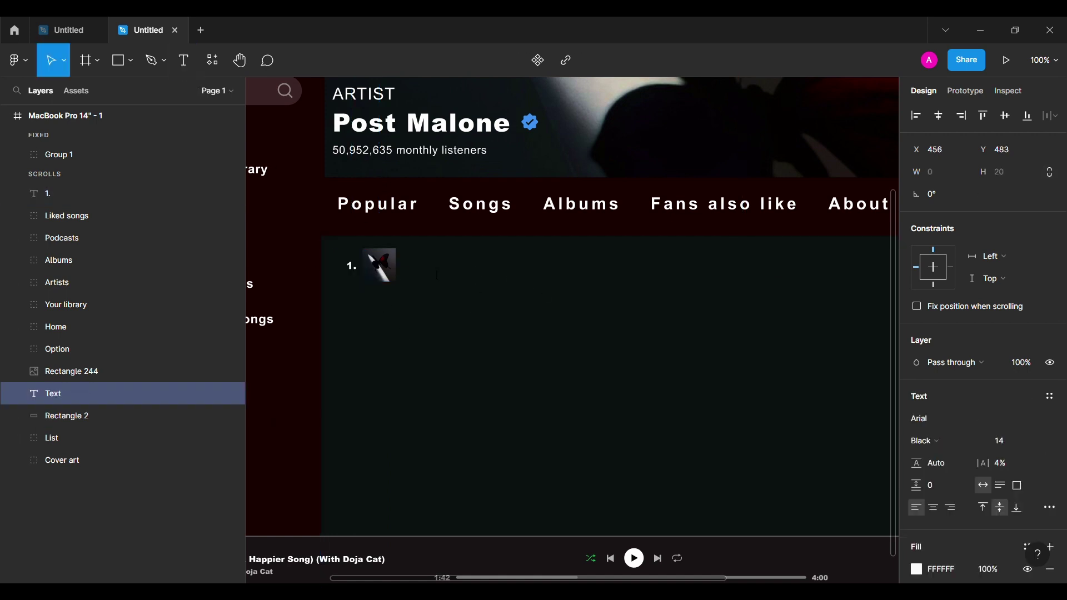
click(1003, 463)
text(0)
scroll(474, 395, down, 2)
scroll(473, 395, left, 3)
text(I)
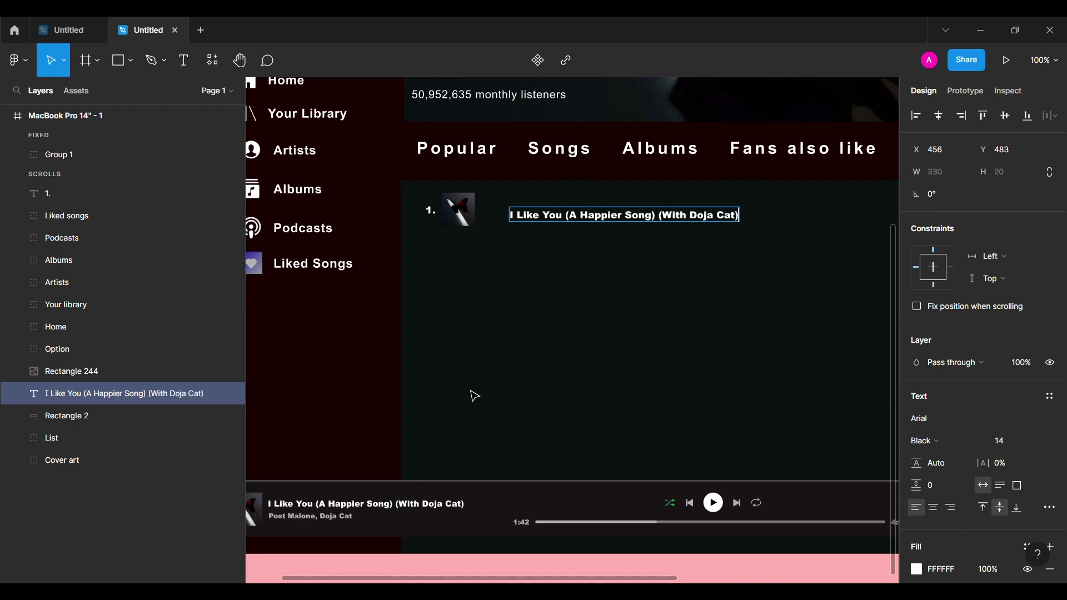
key(Escape)
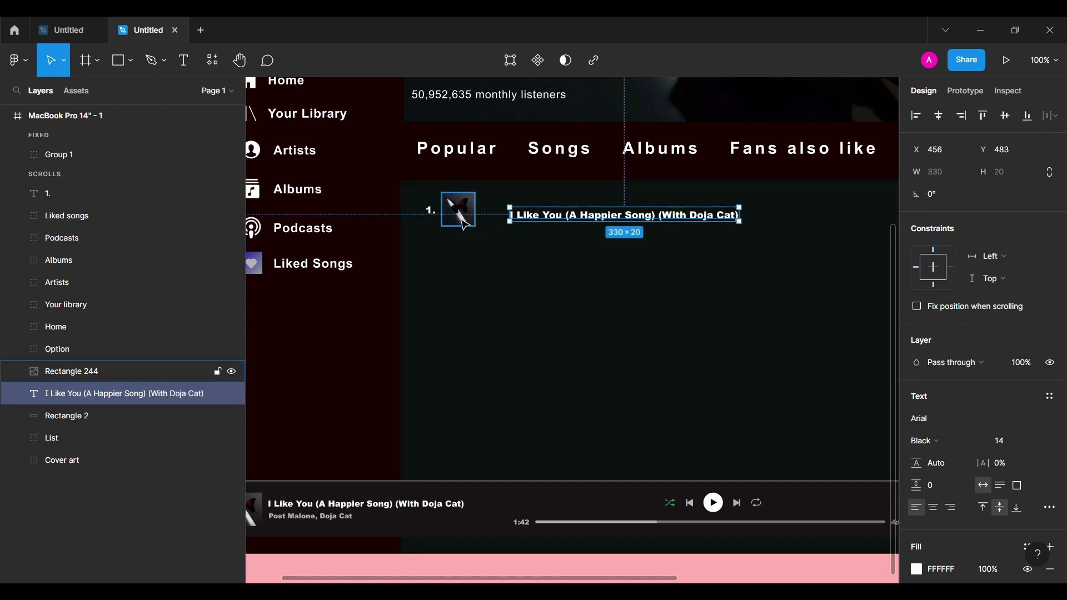
Step: Align the title beside the thumbnail, then group it with the thumbnail and 1. as 'Song name'
click(464, 223)
click(550, 218)
key(shift+Left)
drag(483, 231, 464, 225)
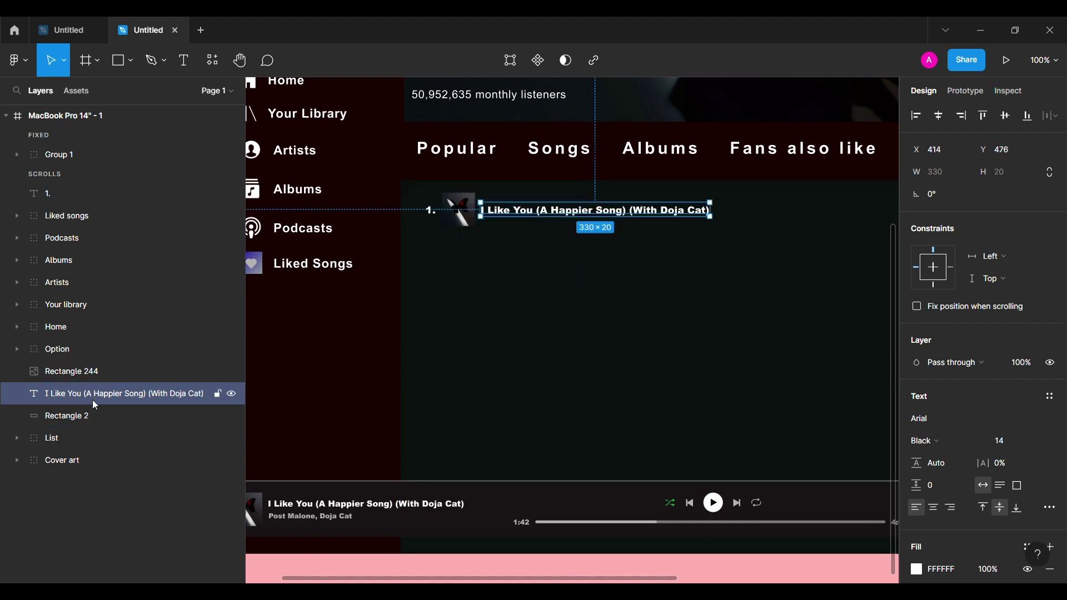
shift+click(111, 380)
shift+click(50, 197)
key(ctrl+g)
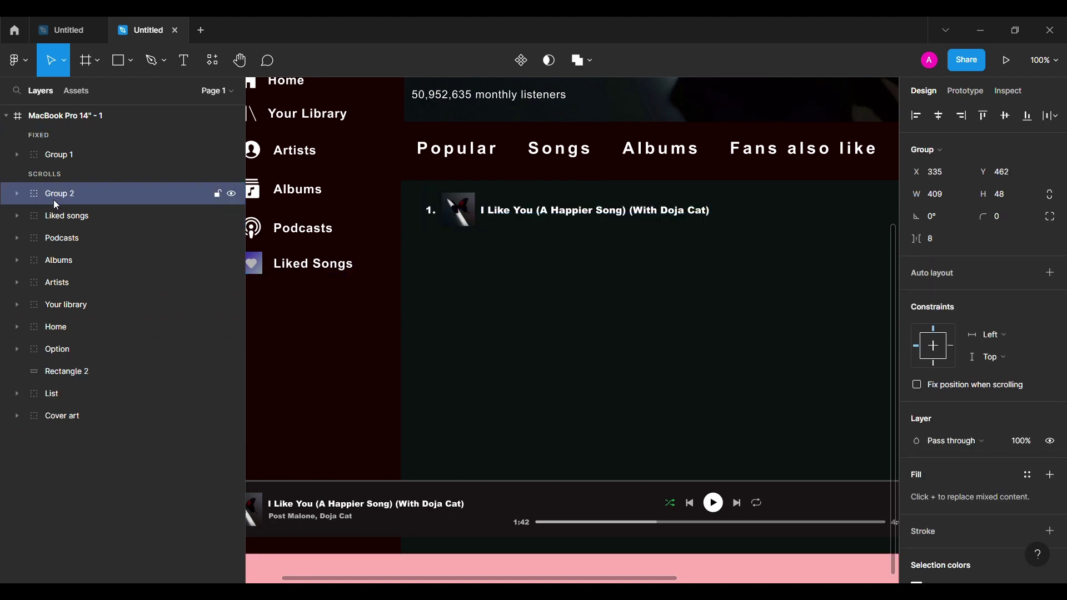
double_click(97, 193)
text(Song name)
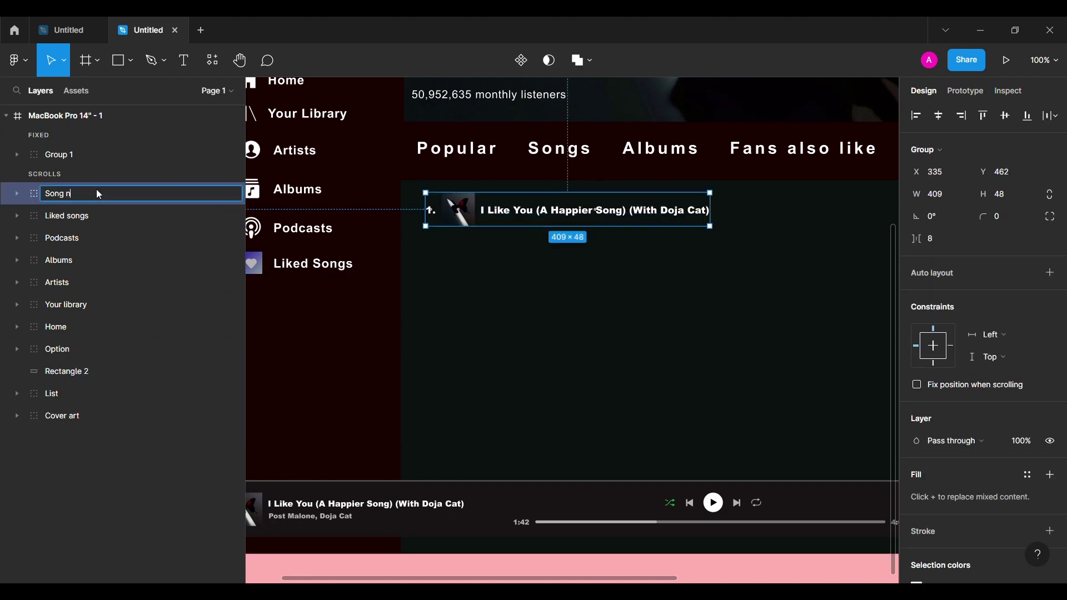
key(Return)
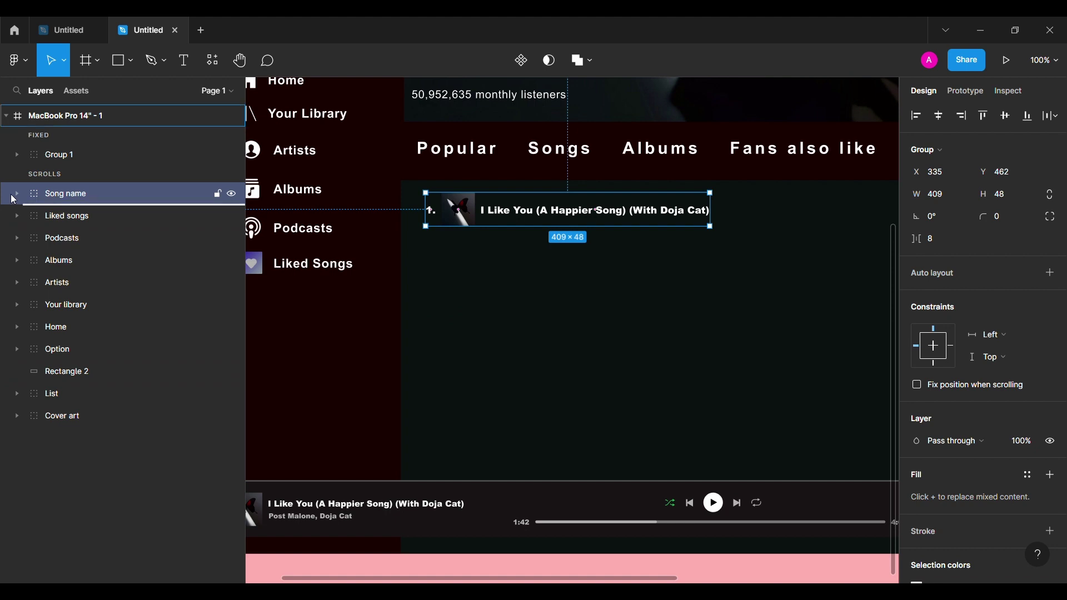
Step: Check the Song name group's layers and measure its distance to the list edges
click(16, 194)
click(61, 216)
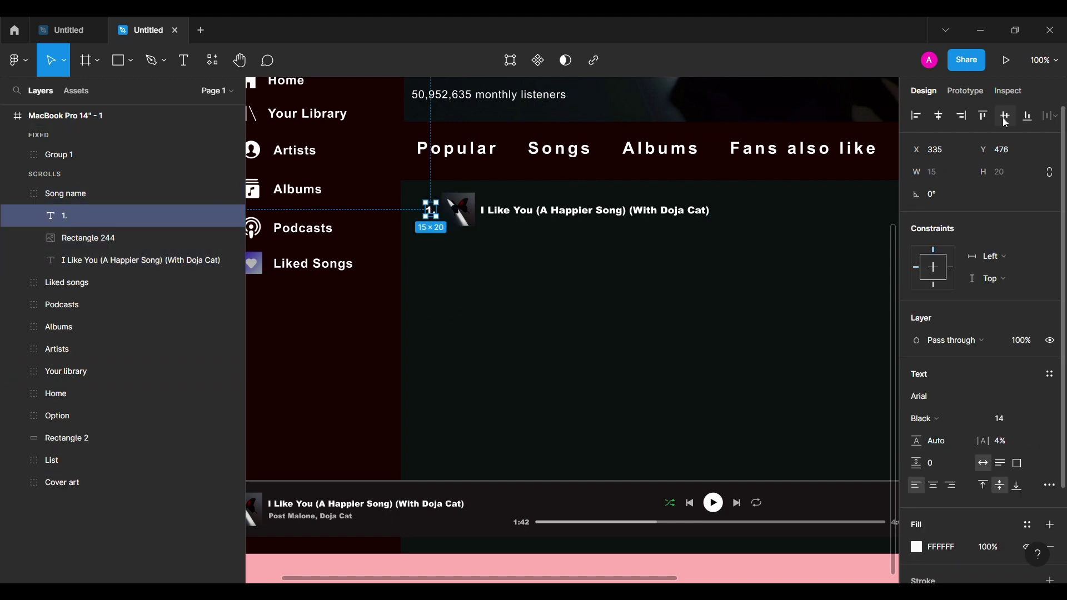
click(78, 238)
click(89, 260)
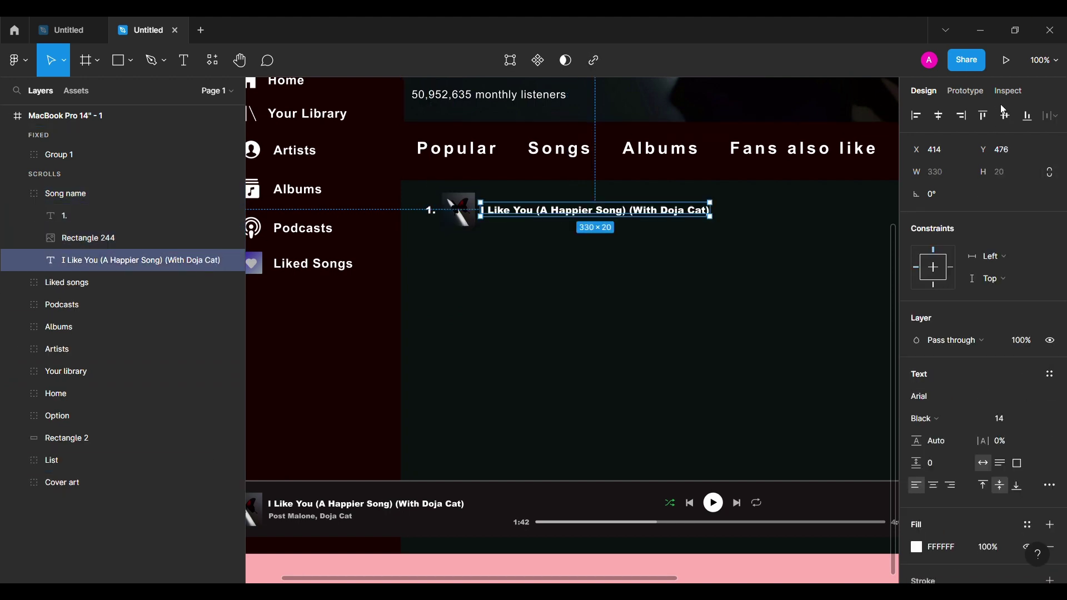
shift+click(174, 238)
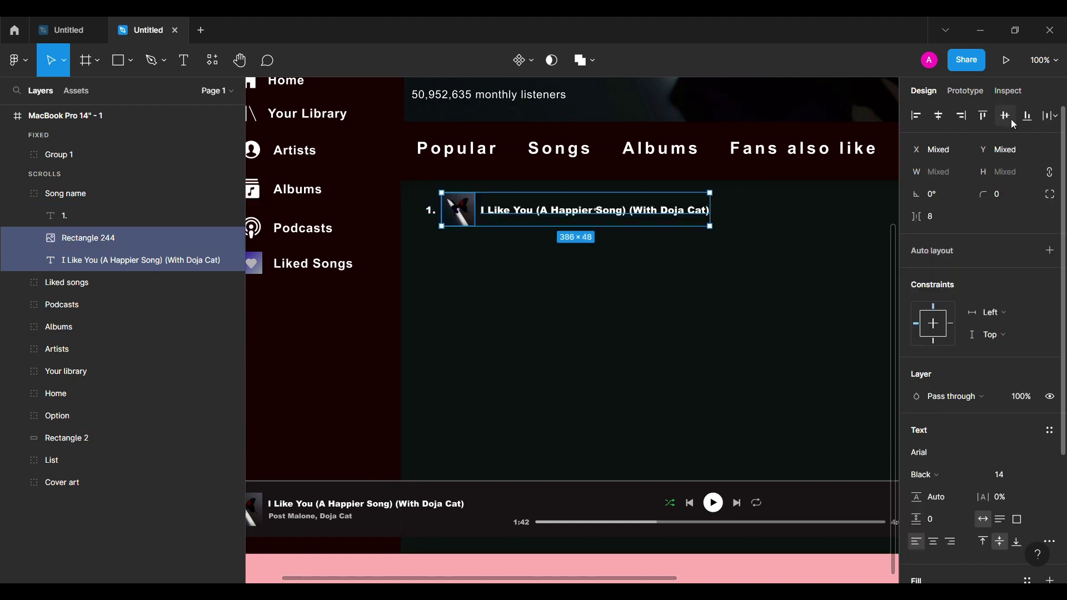
click(480, 397)
scroll(480, 398, right, 3)
scroll(483, 399, right, 2)
scroll(481, 399, right, 1)
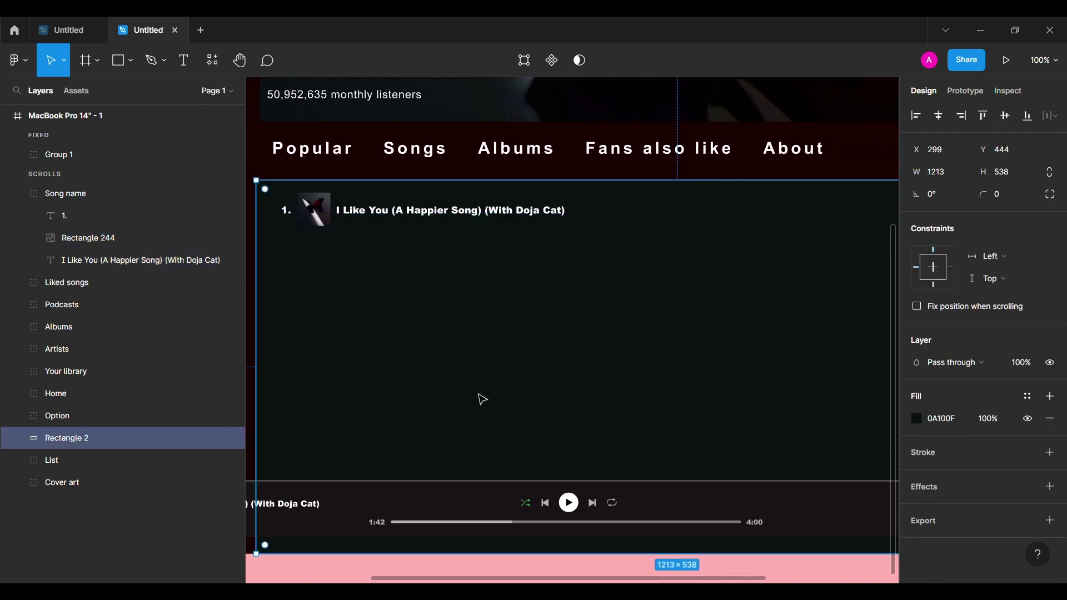
click(305, 219)
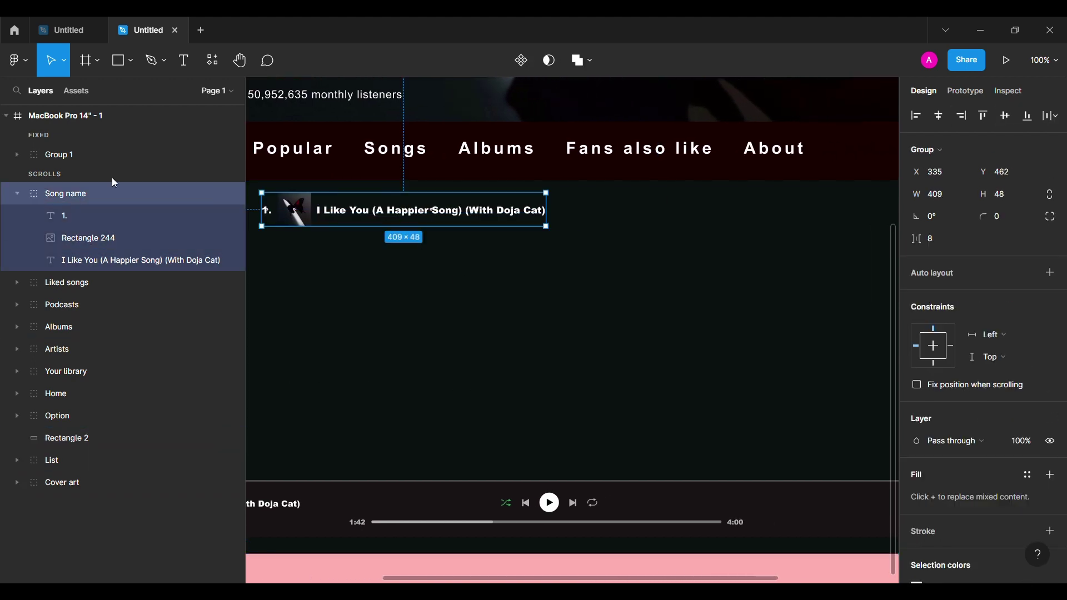
key(alt+l)
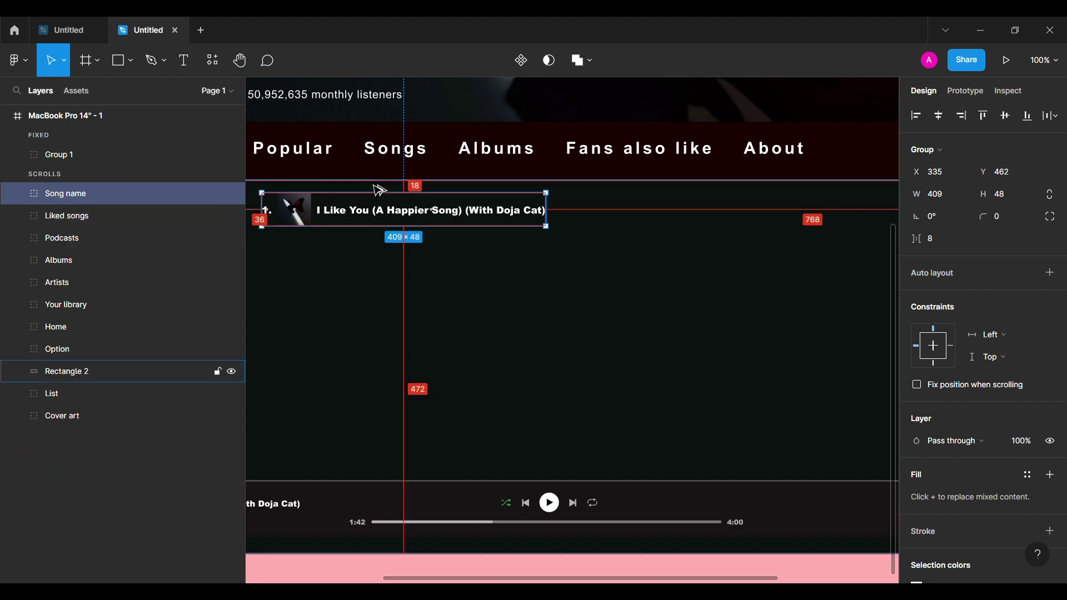
Step: Nudge the song row down slightly and zoom out to check the whole artist page
scroll(413, 253, up, 1)
scroll(412, 252, left, 1)
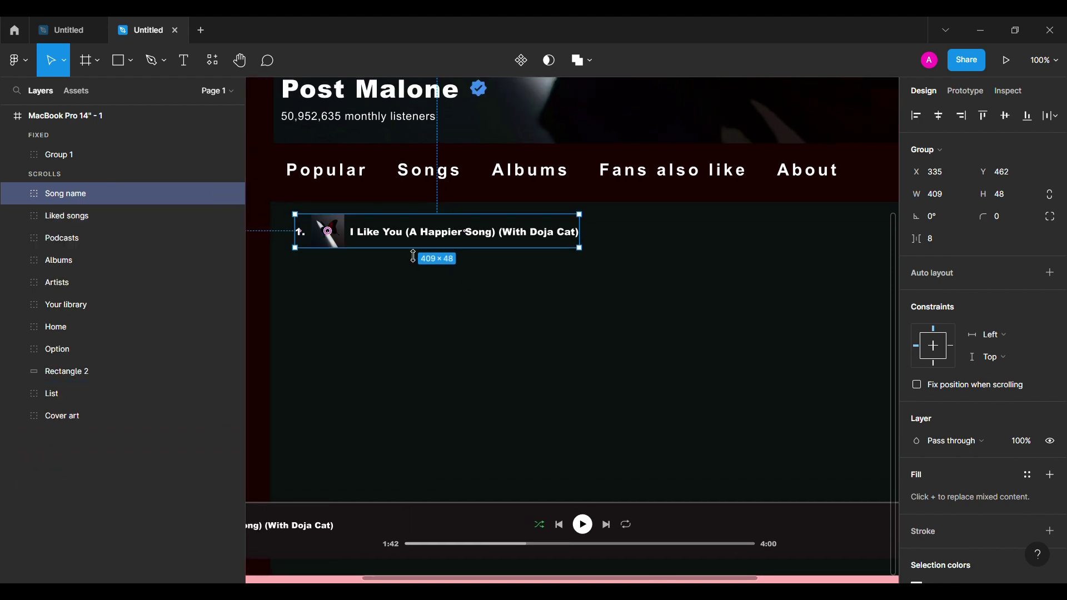
key(Down)
key(Down)
key(Down)
key(Down)
key(Down)
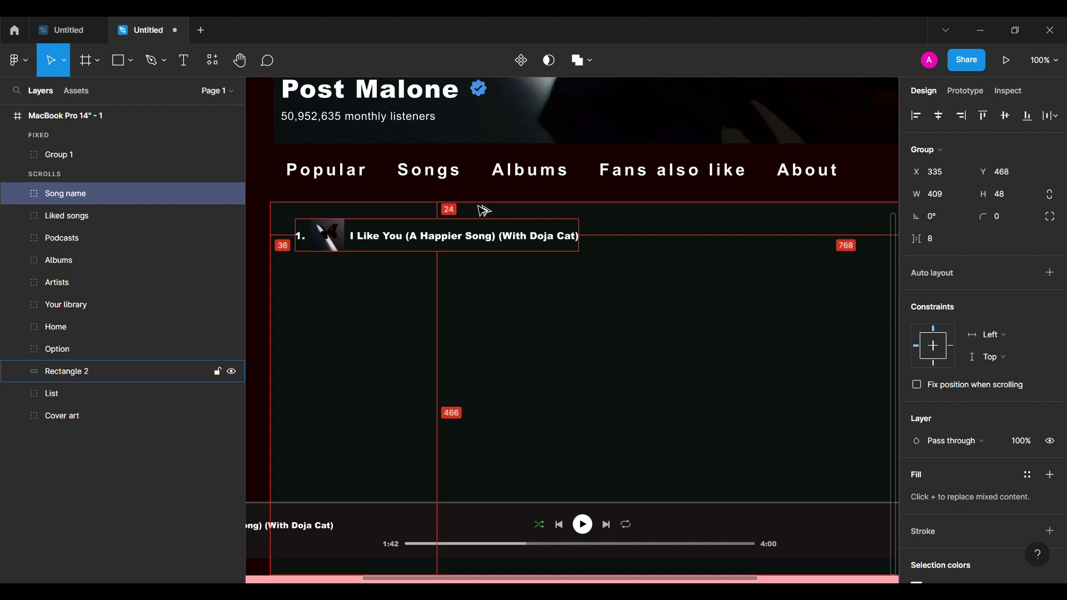
key(shift+1)
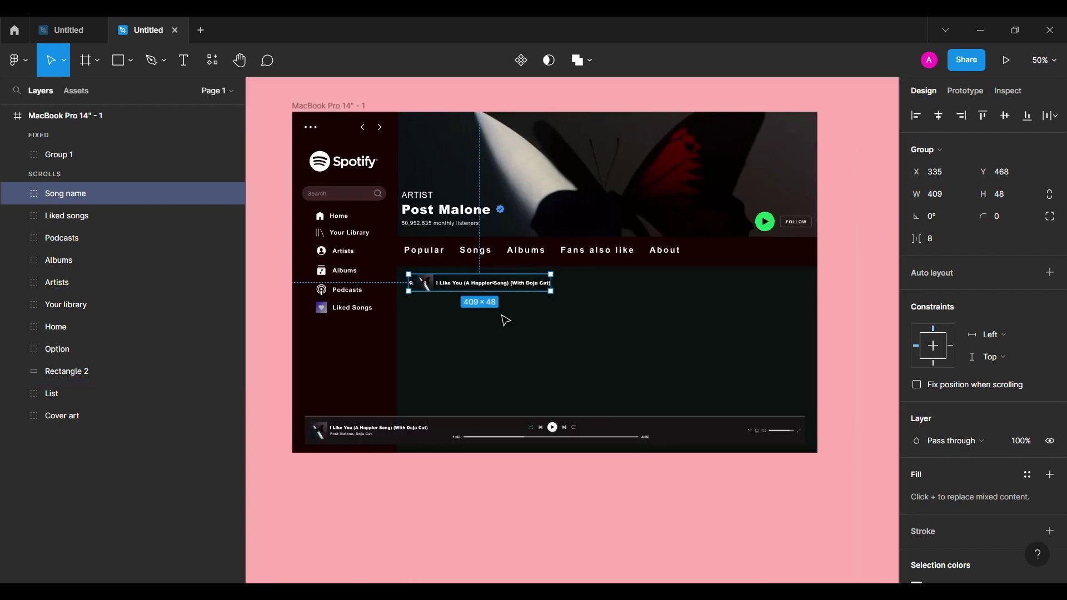
click(854, 330)
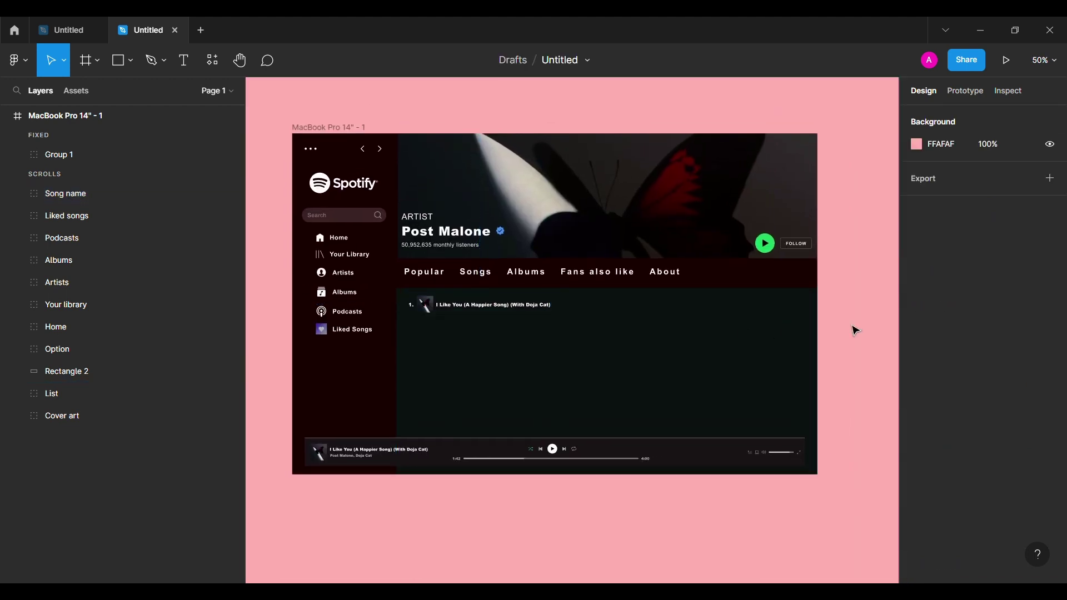
key(shift+0)
Step: Colour the song title and the 1. number green (1DB954)
double_click(445, 278)
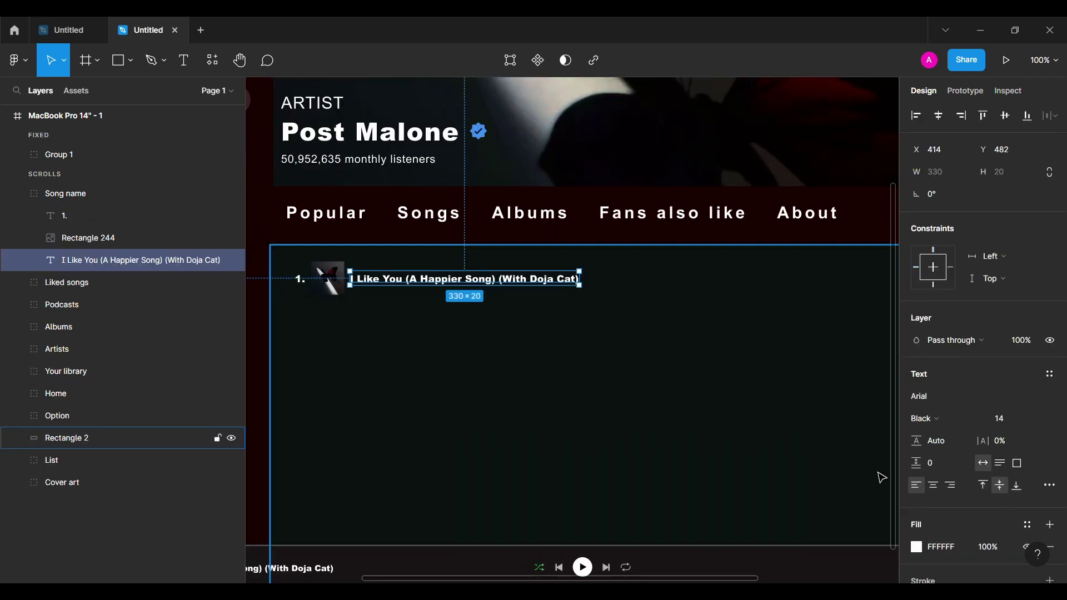
key(Return)
key(shift+Tab)
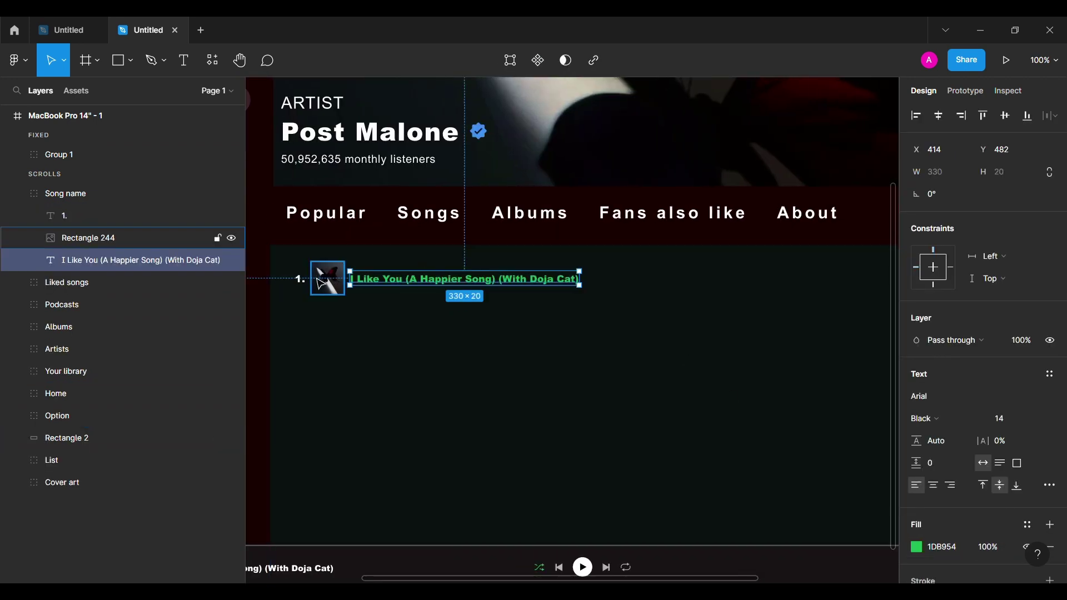
key(shift+Tab)
key(Return)
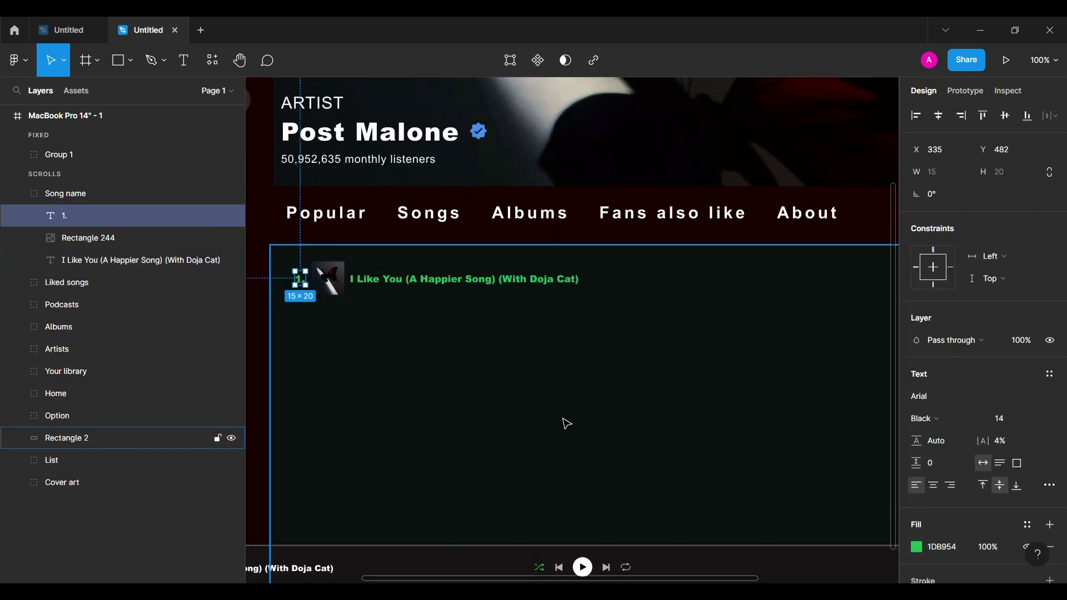
click(552, 309)
Step: Add the play count 6,146,935 beside the title and move it into the Song name group
click(186, 57)
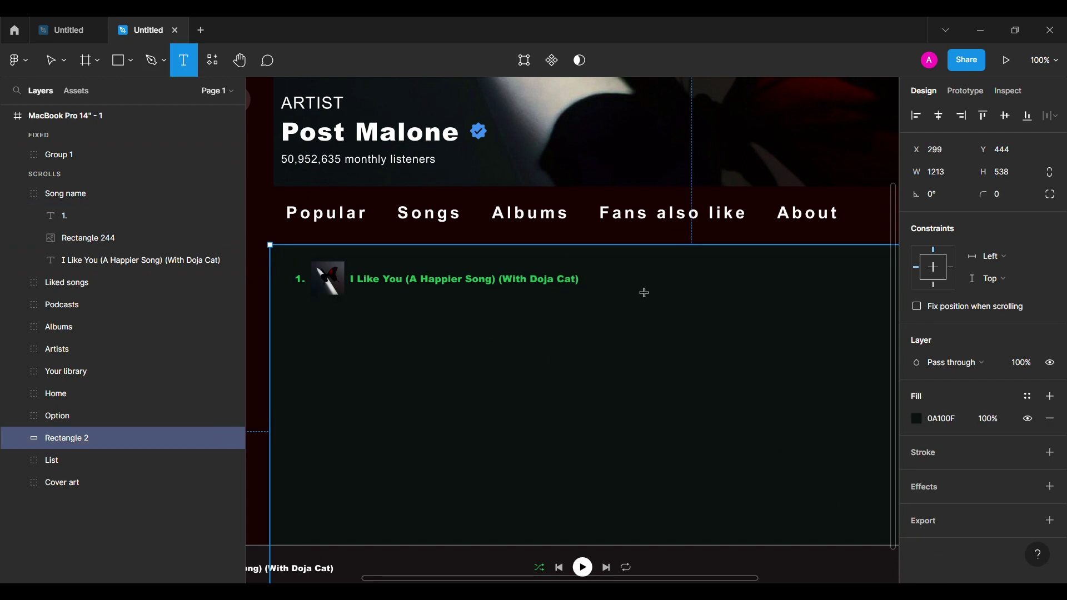
click(657, 298)
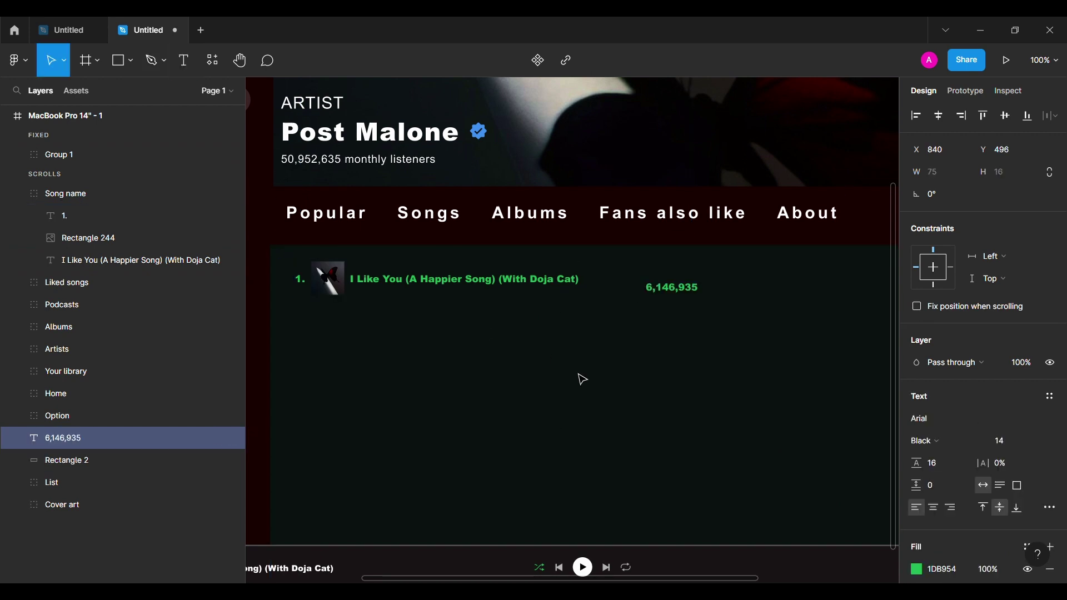
key(Escape)
mouse_move(667, 288)
mouse_down()
mouse_move(114, 185)
mouse_move(114, 199)
mouse_up()
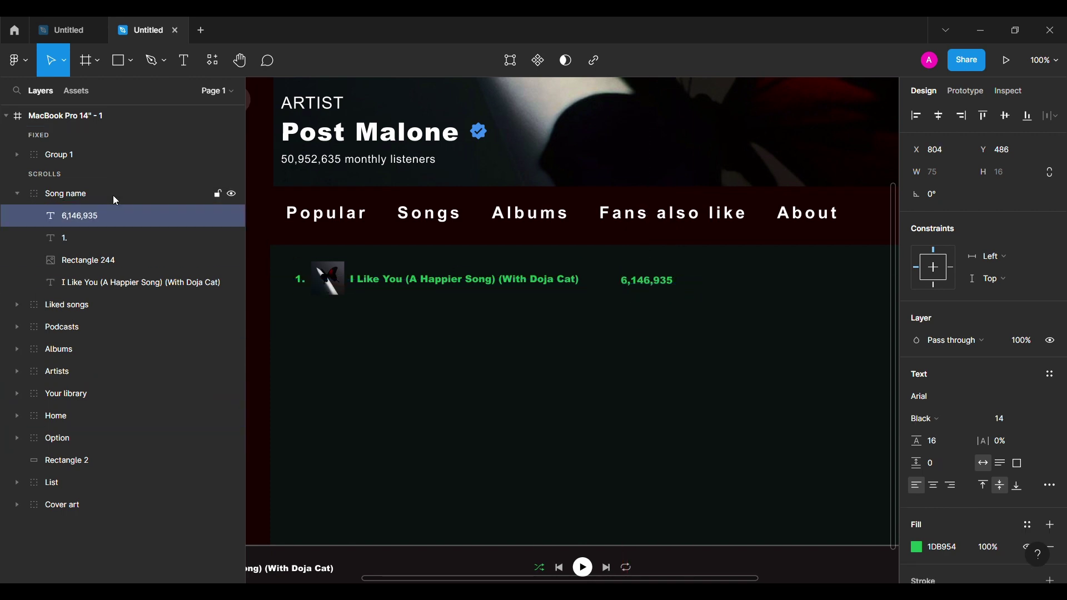
drag(92, 283, 124, 234)
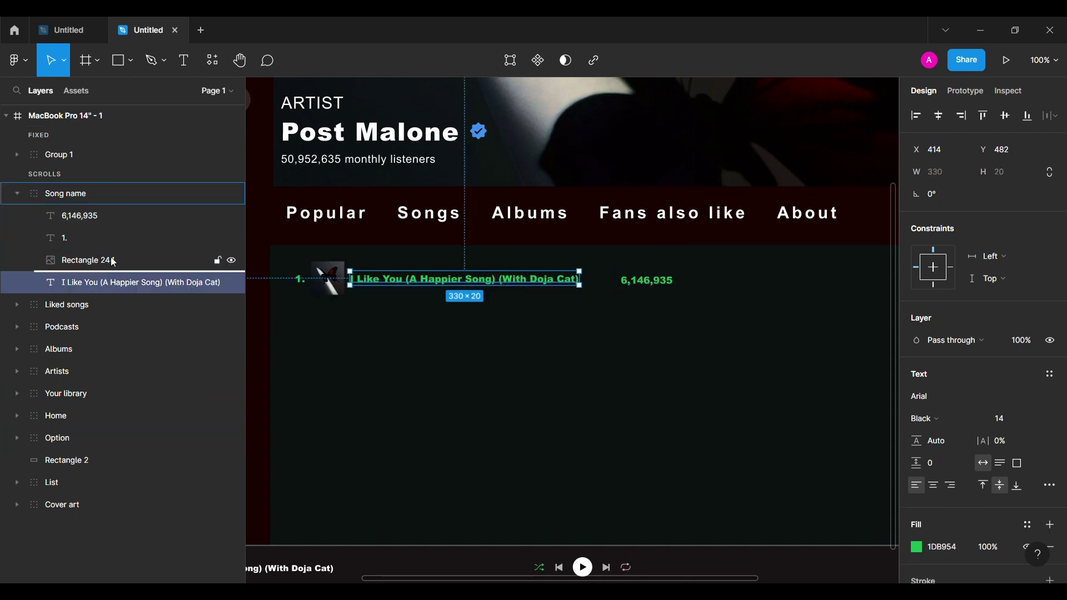
click(658, 286)
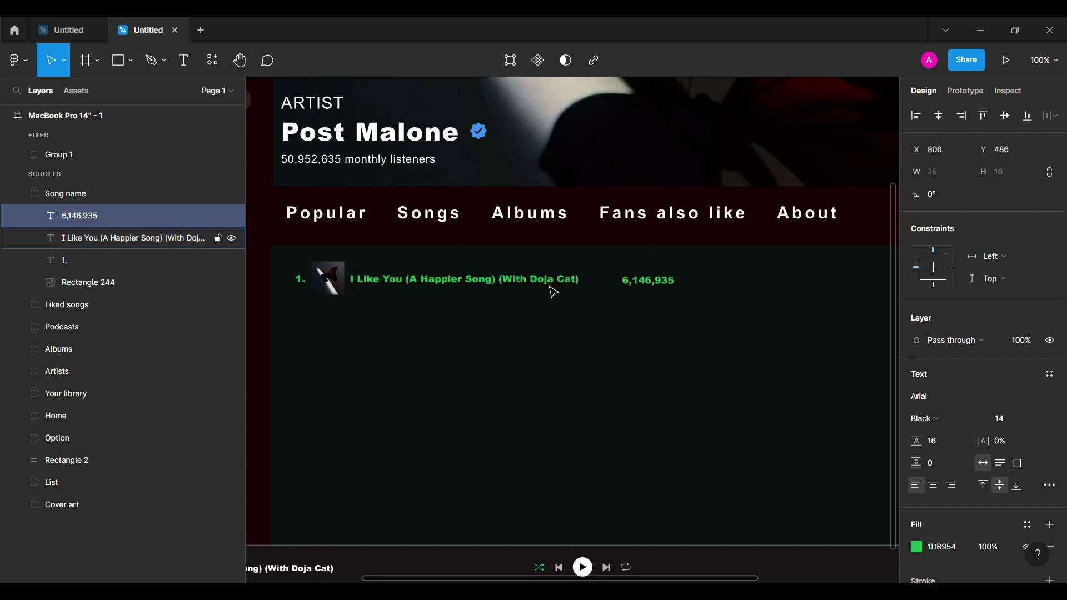
Step: Add a green 03:17 duration after the play count inside the Song name group
click(609, 385)
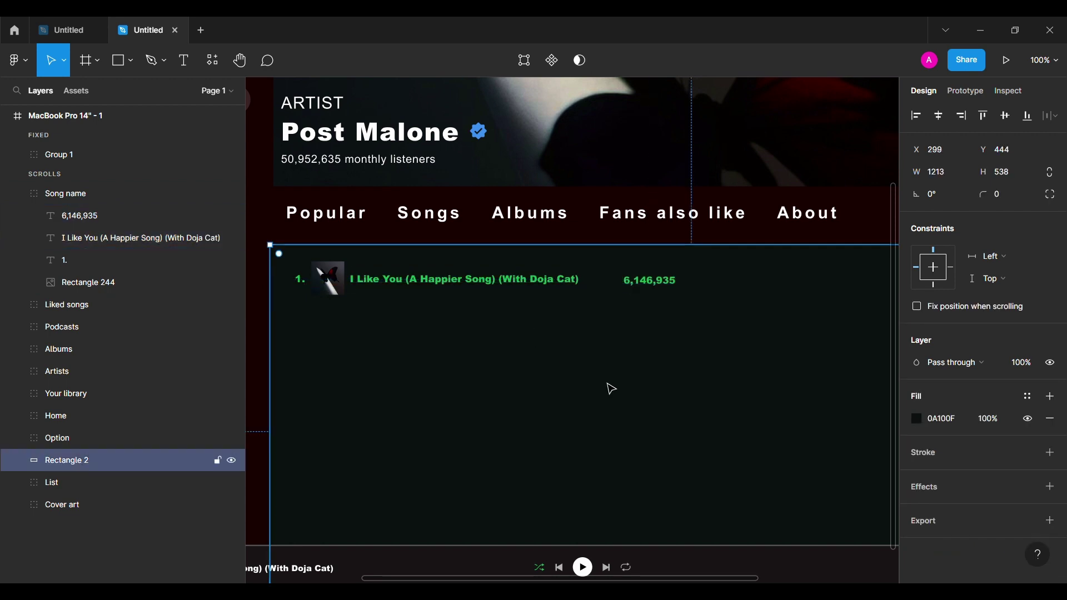
scroll(611, 388, right, 3)
click(184, 61)
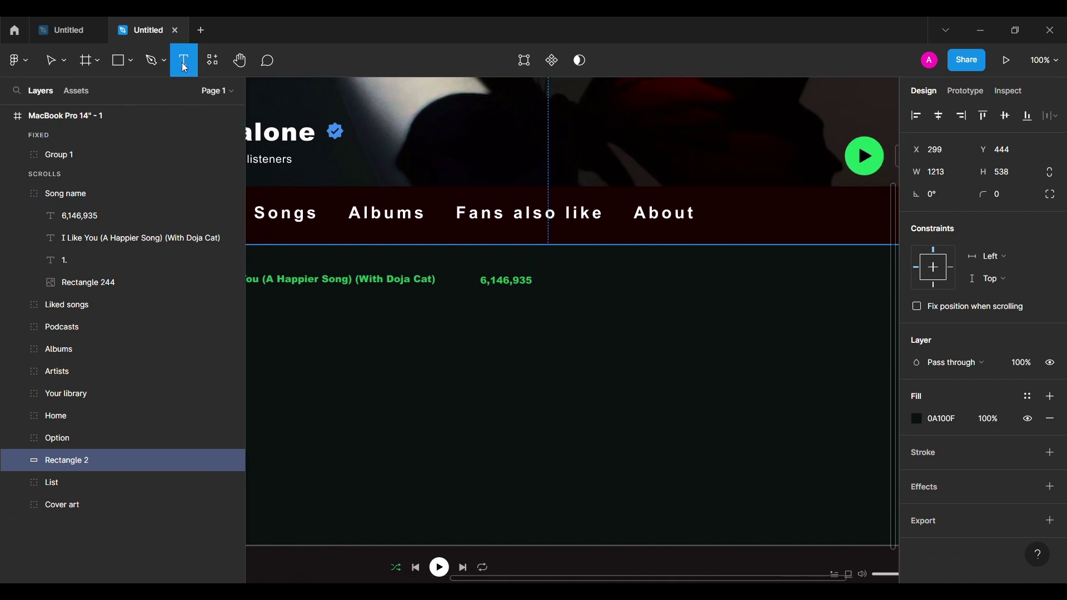
click(622, 292)
text(03:17)
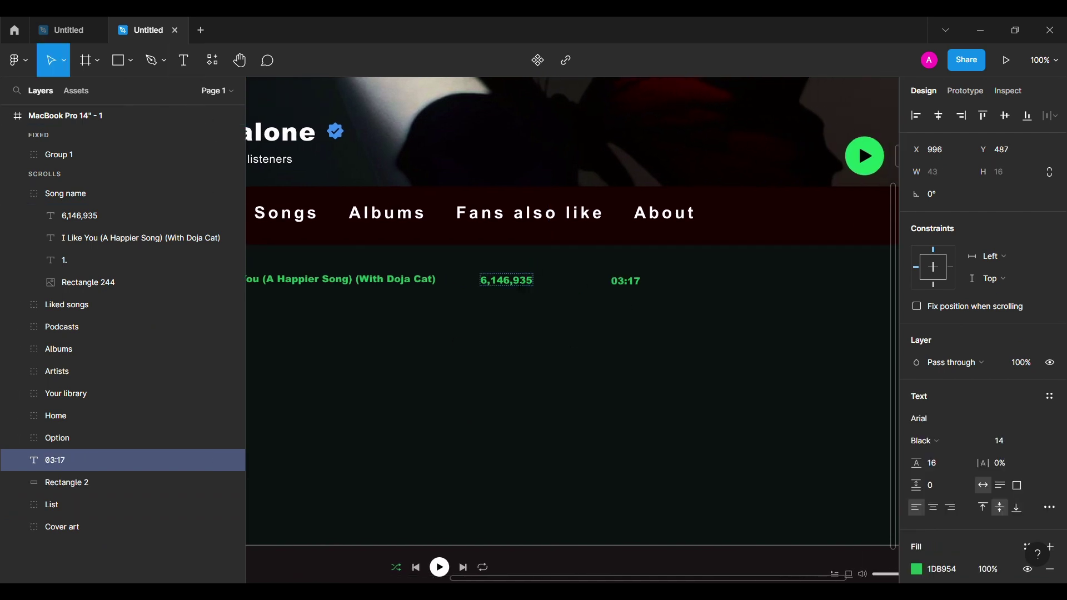
drag(626, 282, 628, 289)
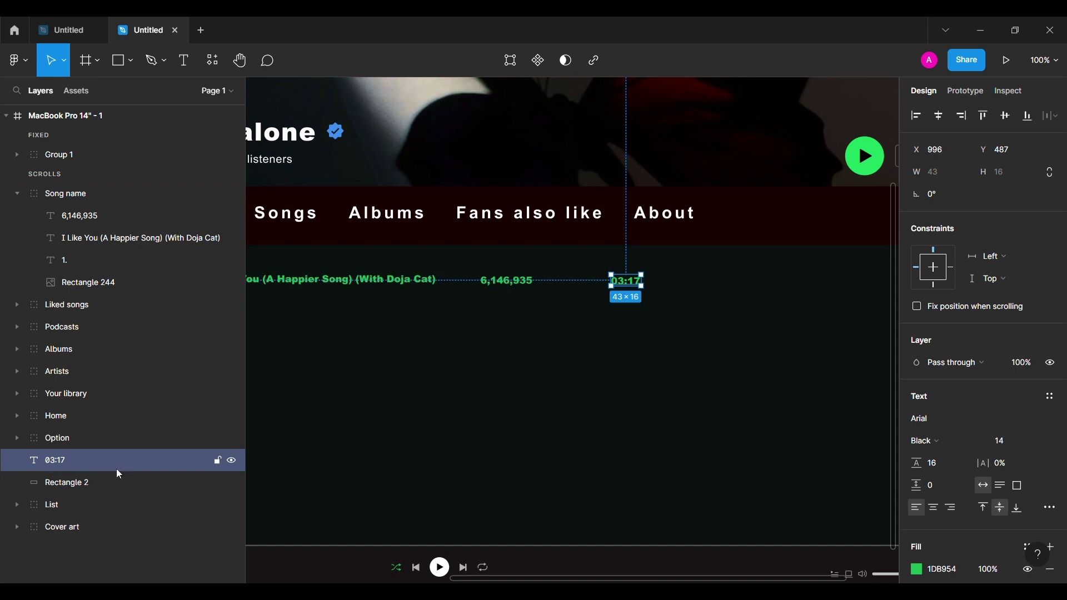
drag(119, 474, 178, 210)
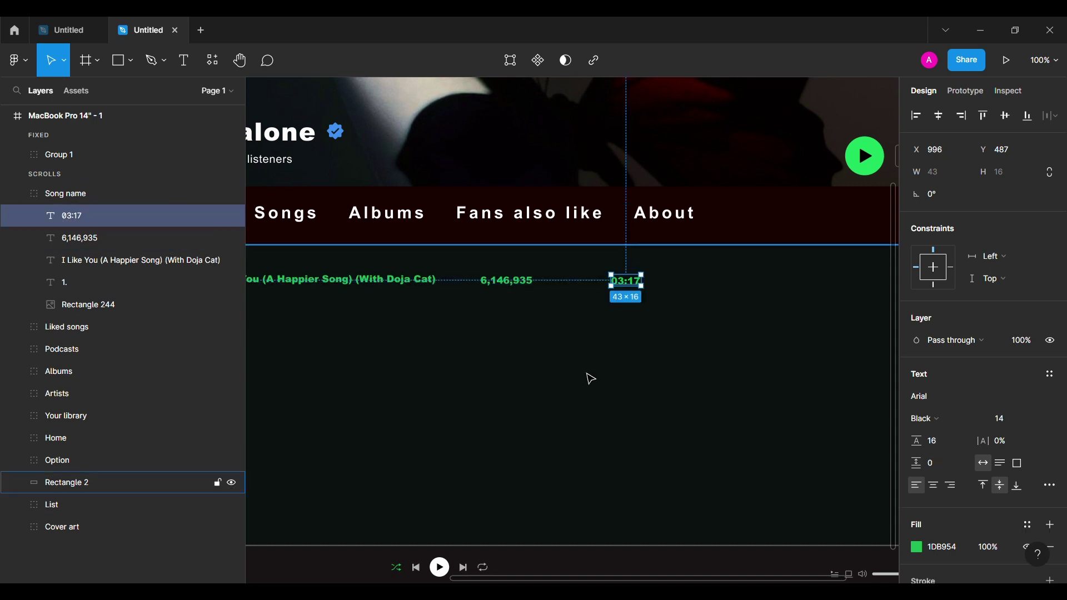
key(shift+Left)
key(shift+Left)
key(shift+Left)
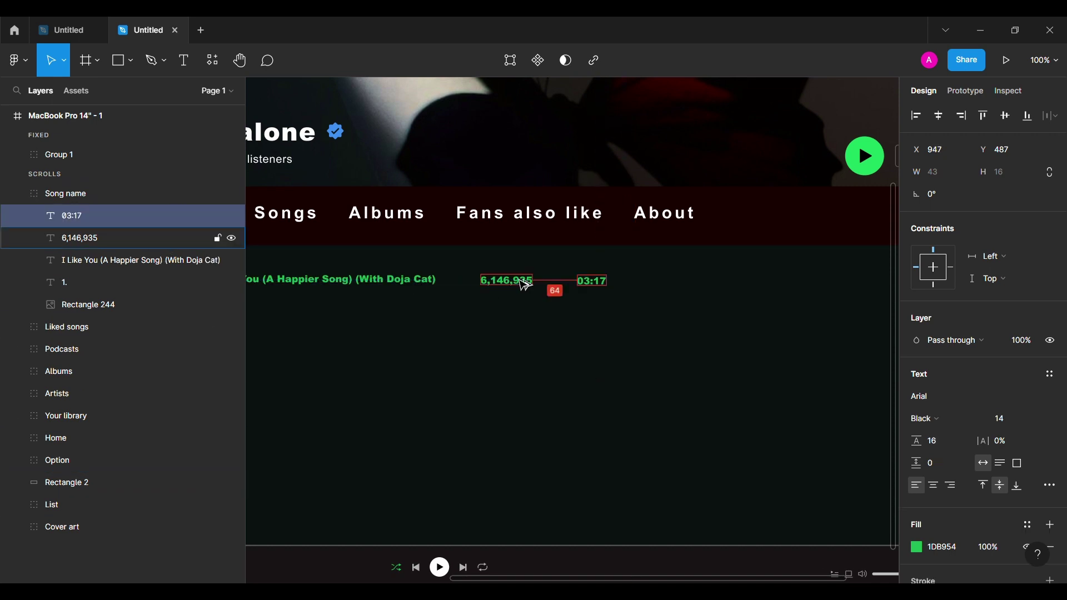
Step: Review the finished row and select the Song name group
ctrl+scroll(528, 347, down, 5)
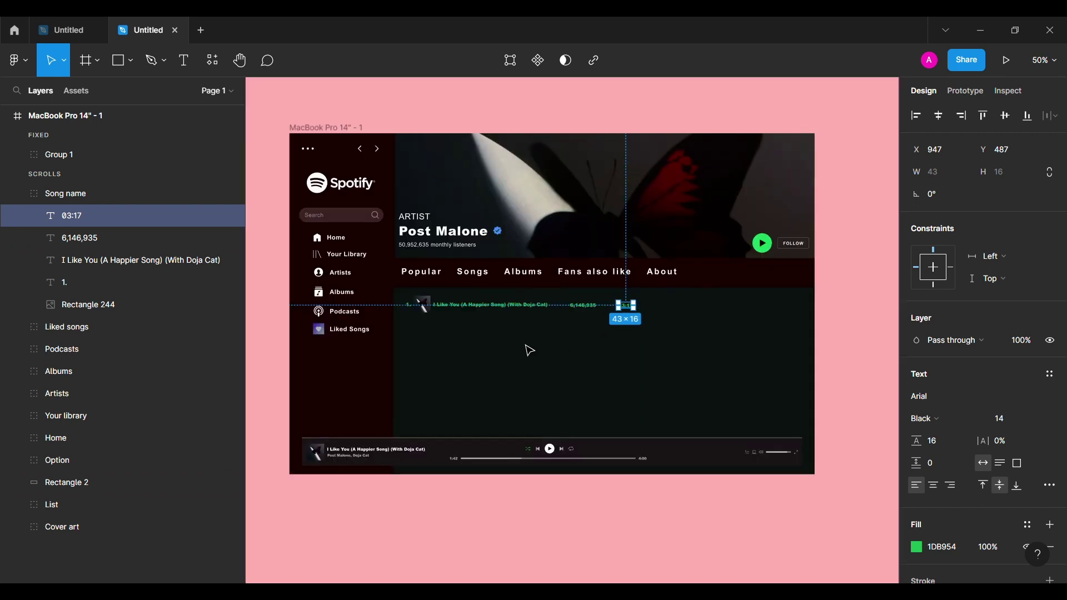
click(541, 531)
click(65, 194)
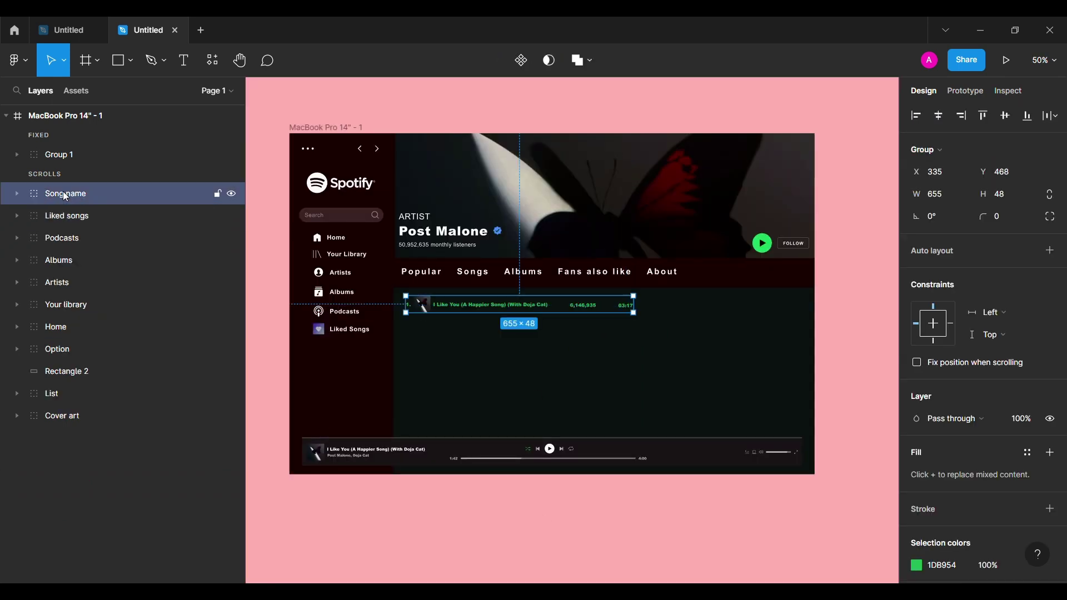
scroll(477, 359, left, 1)
ctrl+scroll(476, 359, up, 3)
click(525, 365)
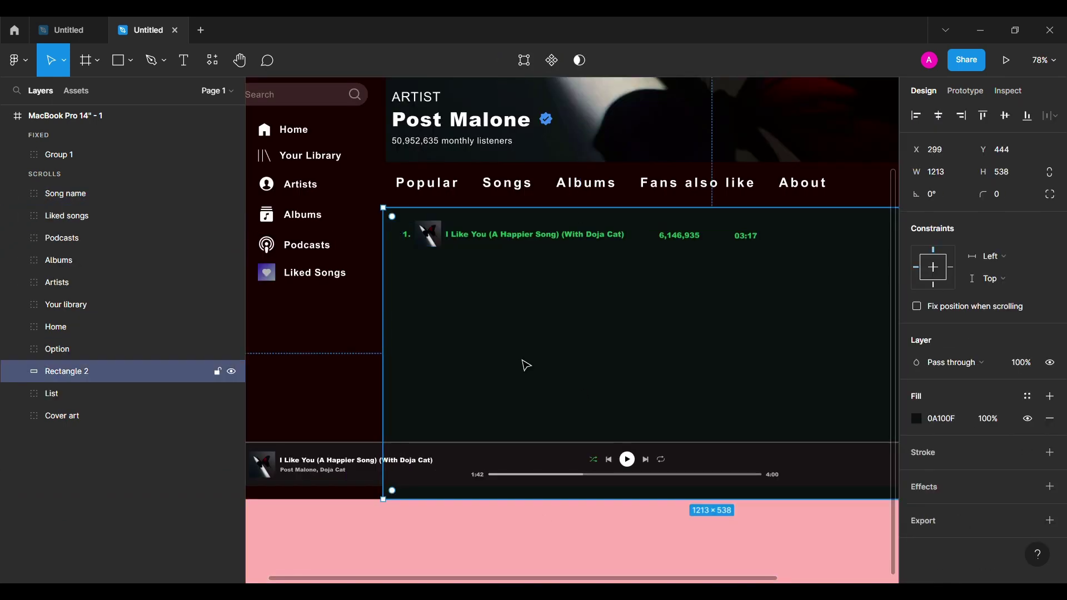
ctrl+scroll(525, 365, up, 5)
ctrl+scroll(525, 365, down, 5)
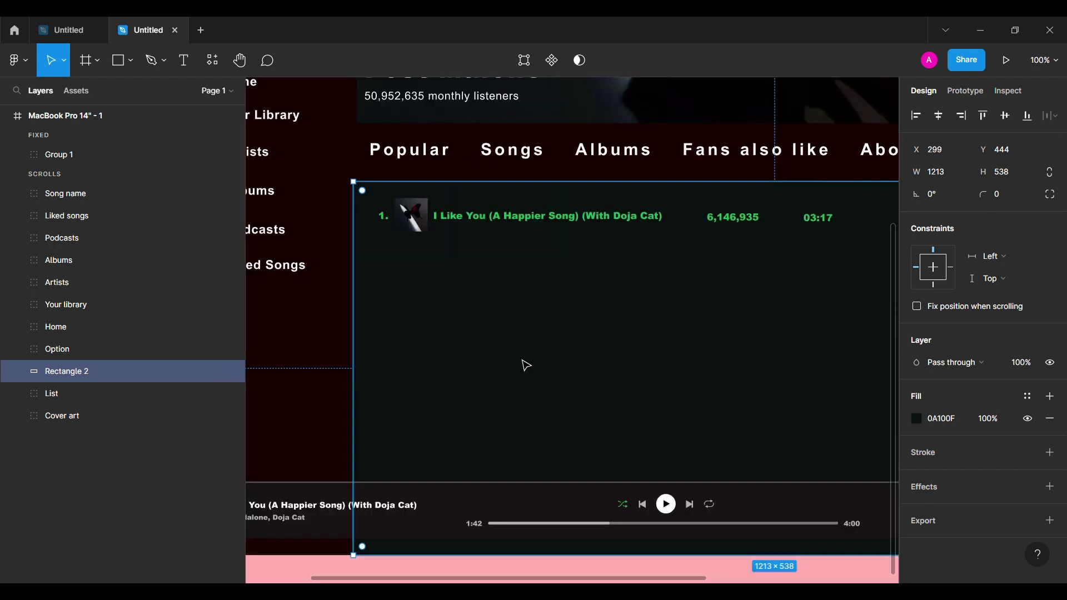
ctrl+scroll(269, 443, up, 1)
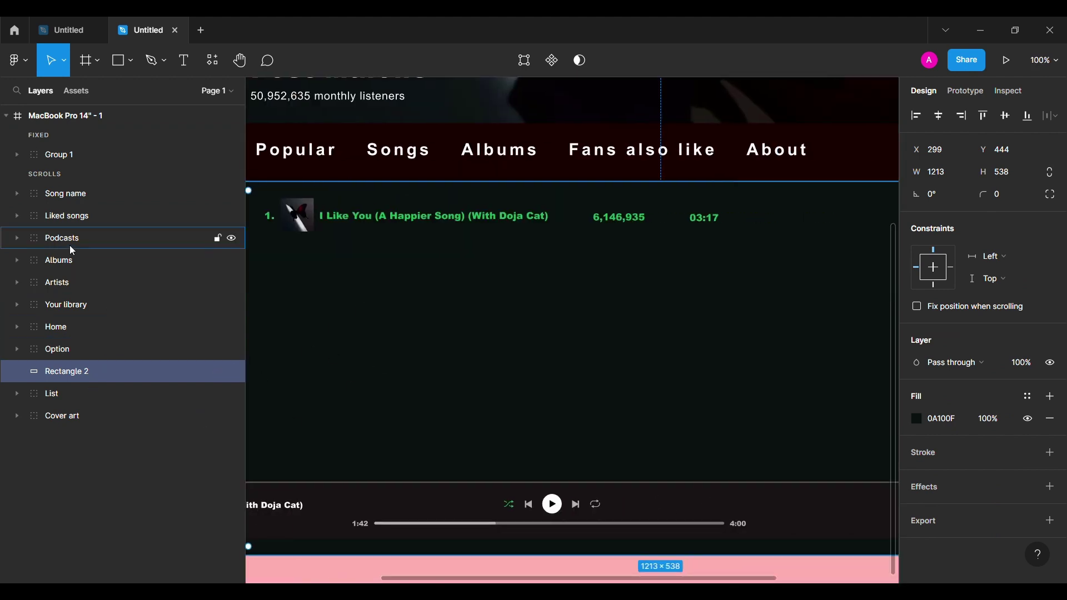
click(128, 194)
click(17, 193)
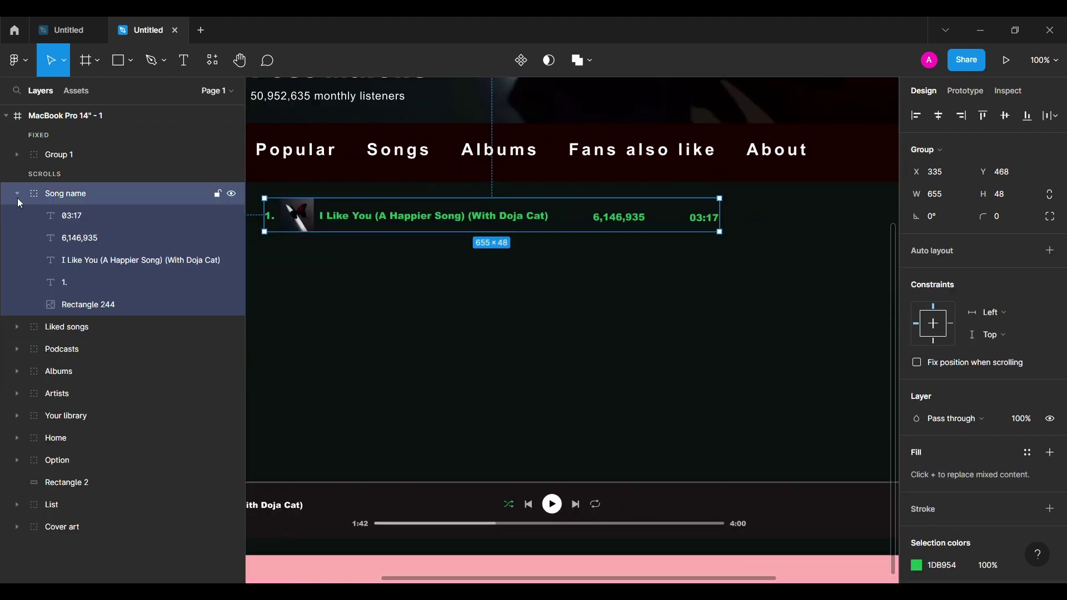
Step: Turn the song row into a component and duplicate it down the list
click(521, 60)
scroll(402, 345, left, 3)
alt+drag(433, 227, 449, 486)
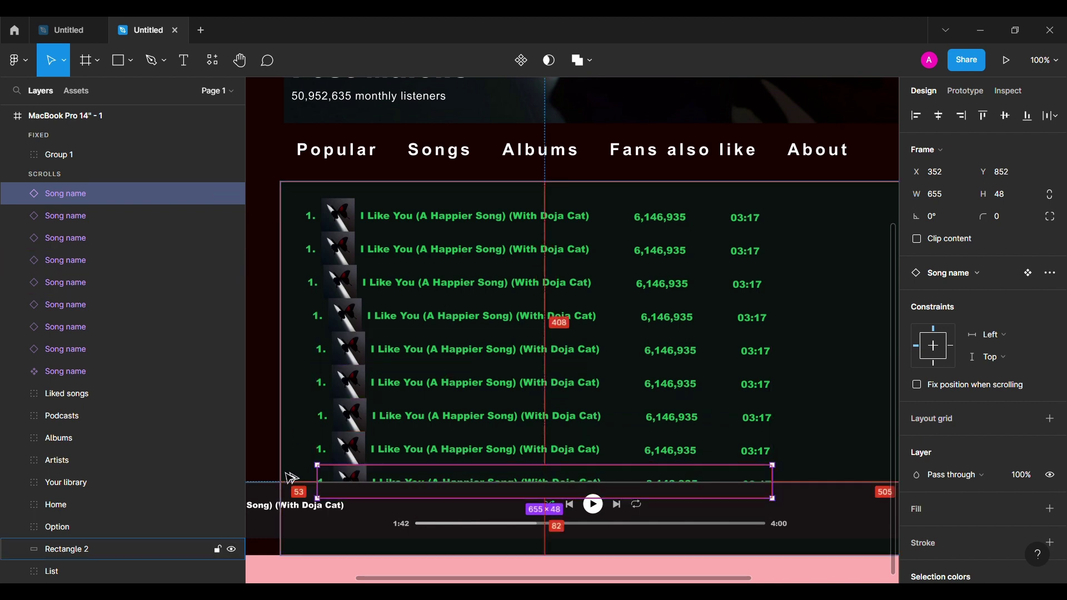
click(308, 255)
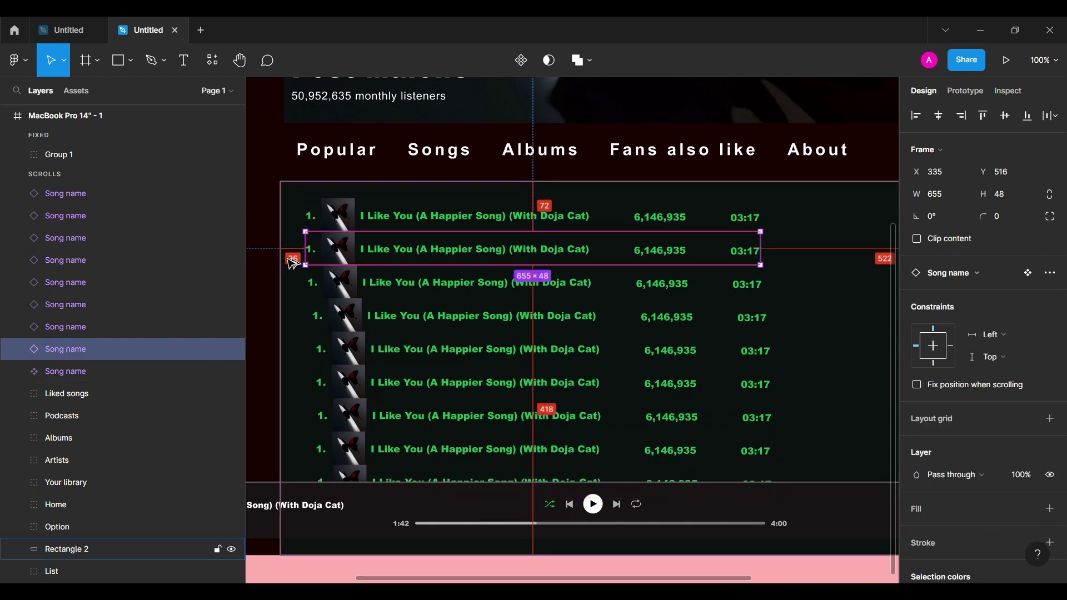
drag(296, 291, 363, 321)
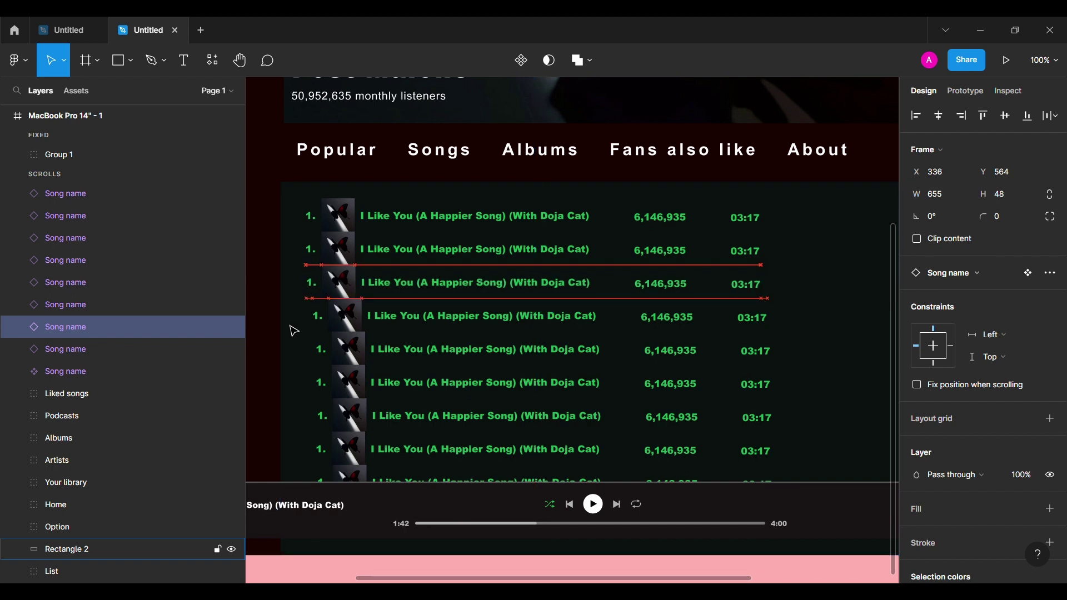
mouse_move(362, 321)
mouse_down()
mouse_move(290, 358)
mouse_move(291, 379)
mouse_up()
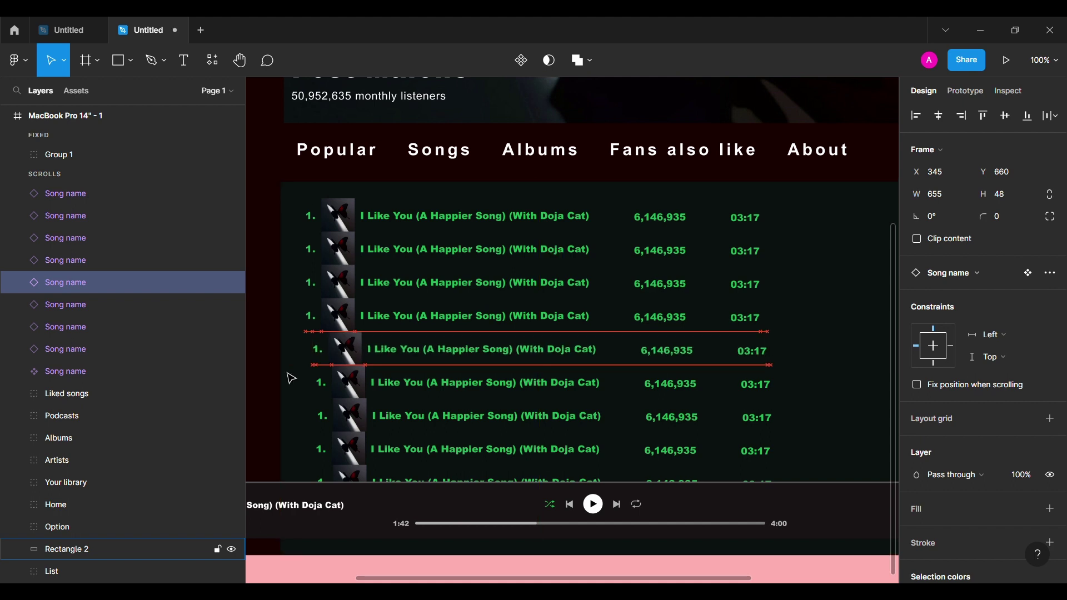
drag(291, 379, 357, 425)
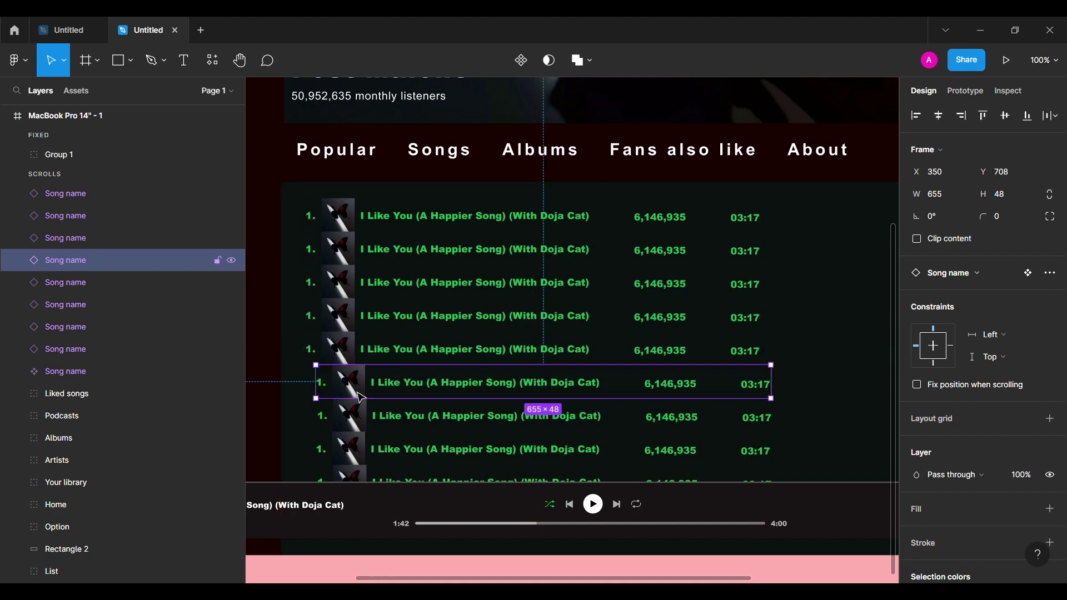
Step: Align the lower rows, restore the last row's X to 335, and select all nine
shift+click(96, 244)
shift+click(95, 217)
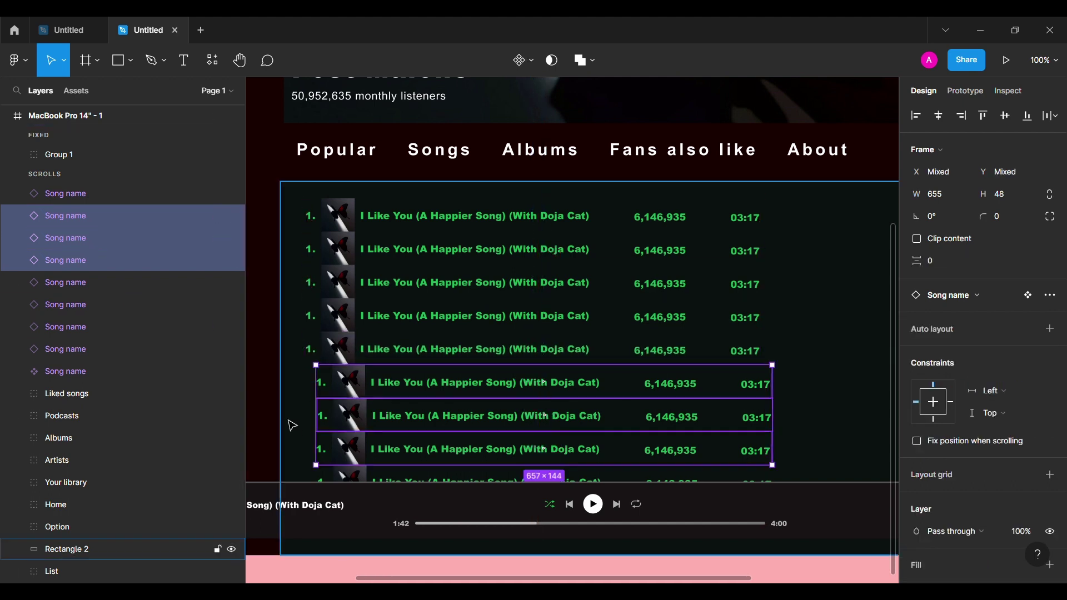
mouse_move(297, 433)
mouse_down()
mouse_move(294, 444)
mouse_move(341, 391)
mouse_up()
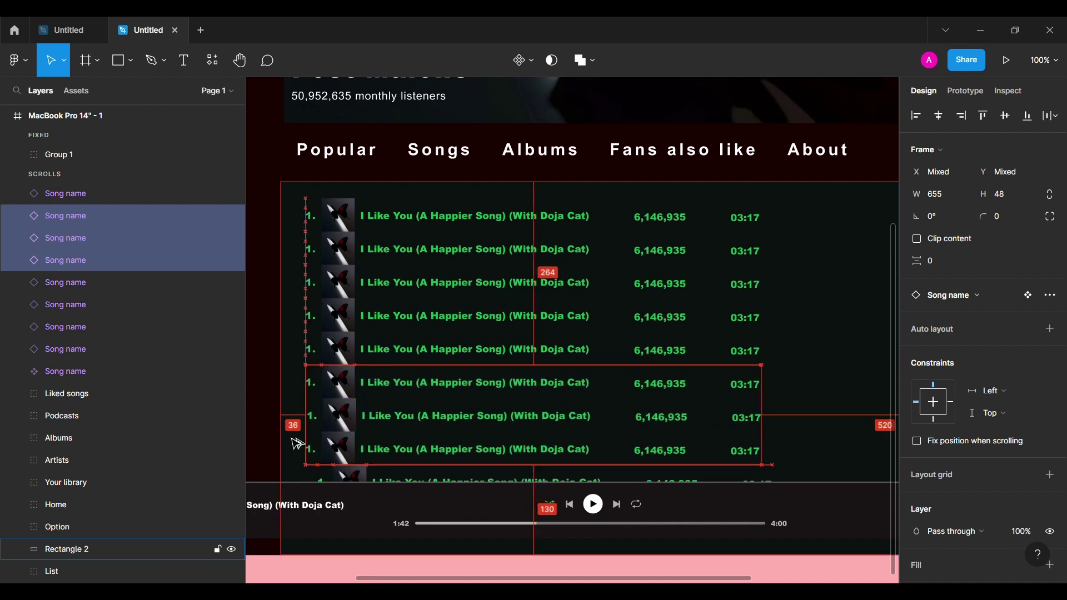
click(342, 392)
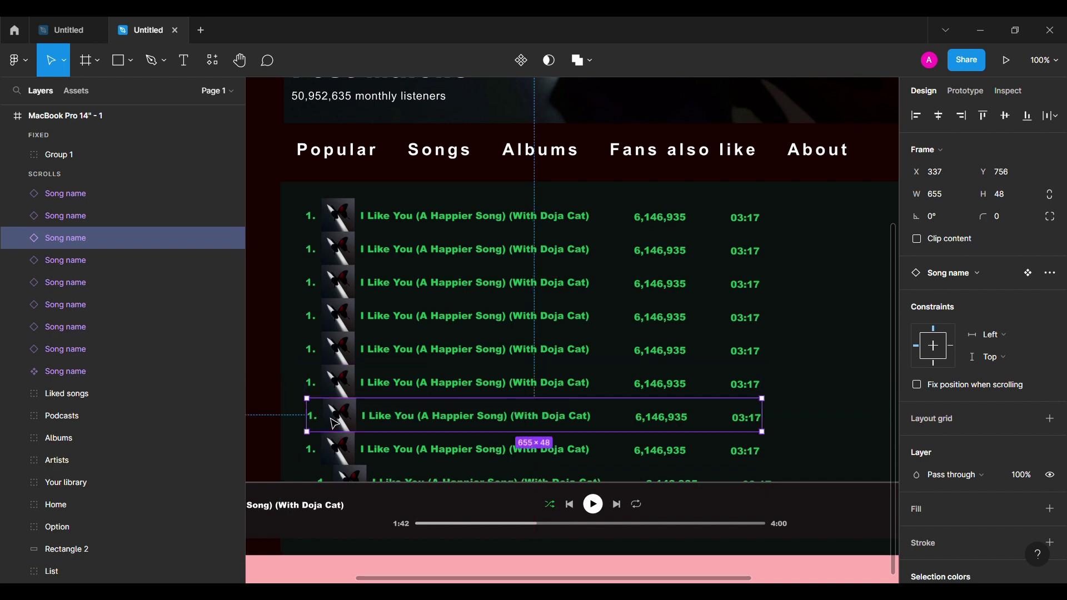
click(308, 416)
click(311, 450)
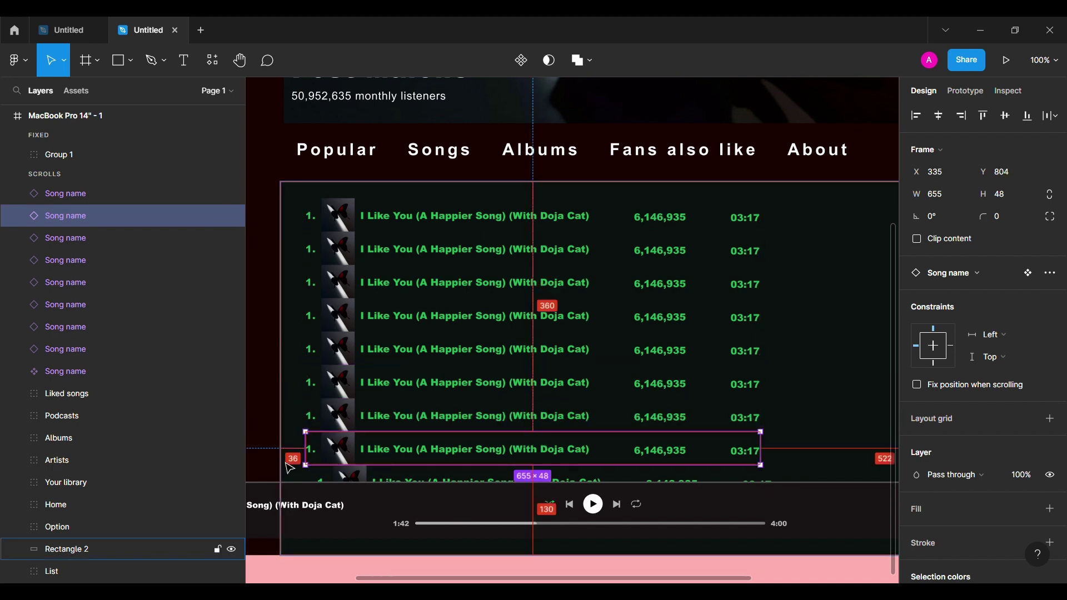
click(344, 478)
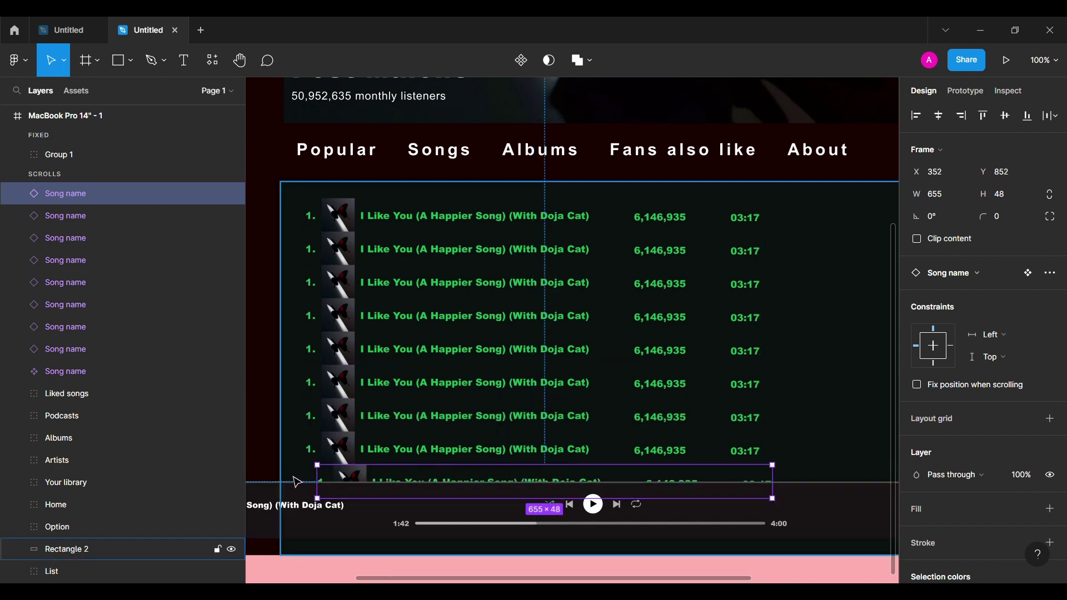
key(ctrl+z)
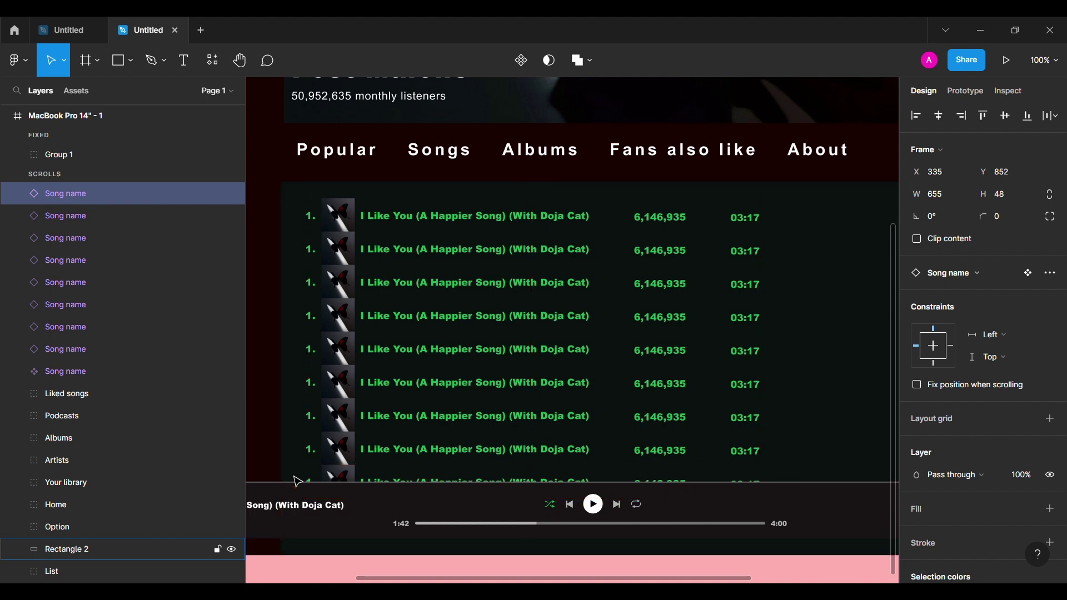
shift+click(110, 370)
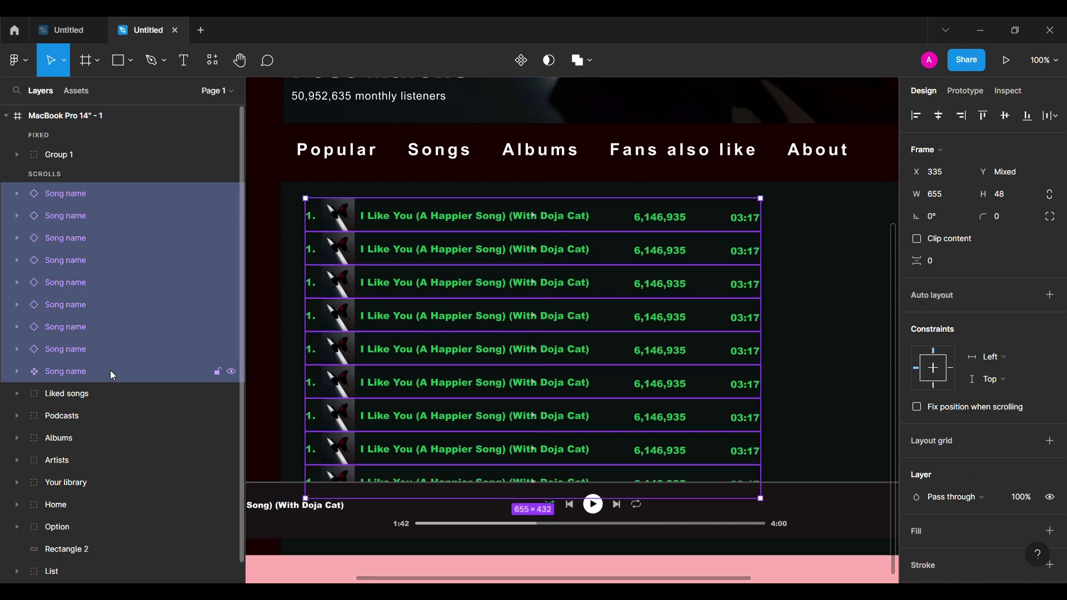
Step: Group the nine rows into a clipped frame shortened to 408 high
key(ctrl+g)
right_click(95, 197)
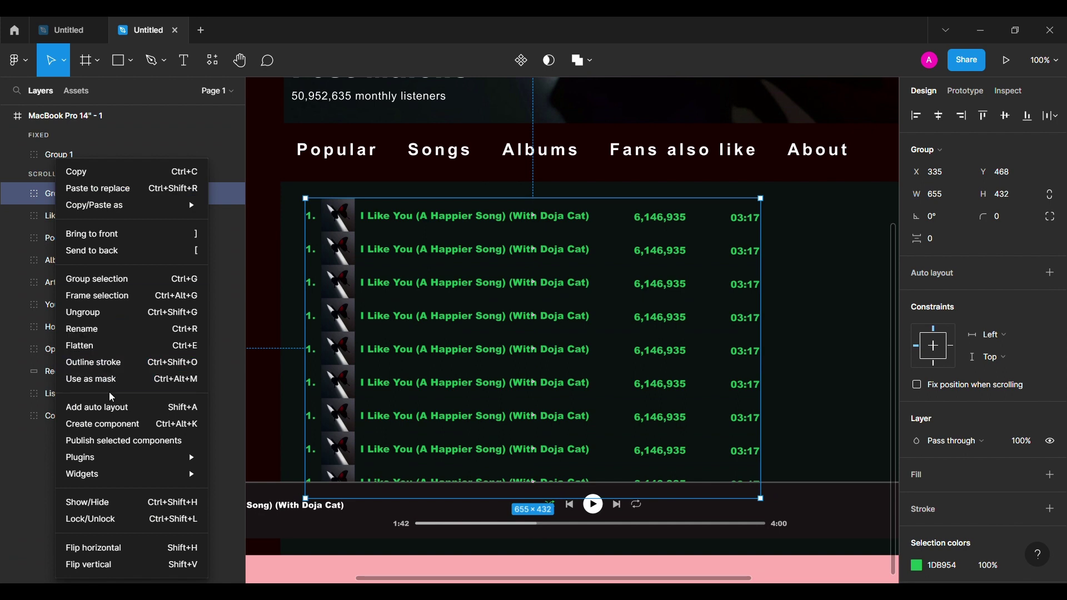
click(186, 295)
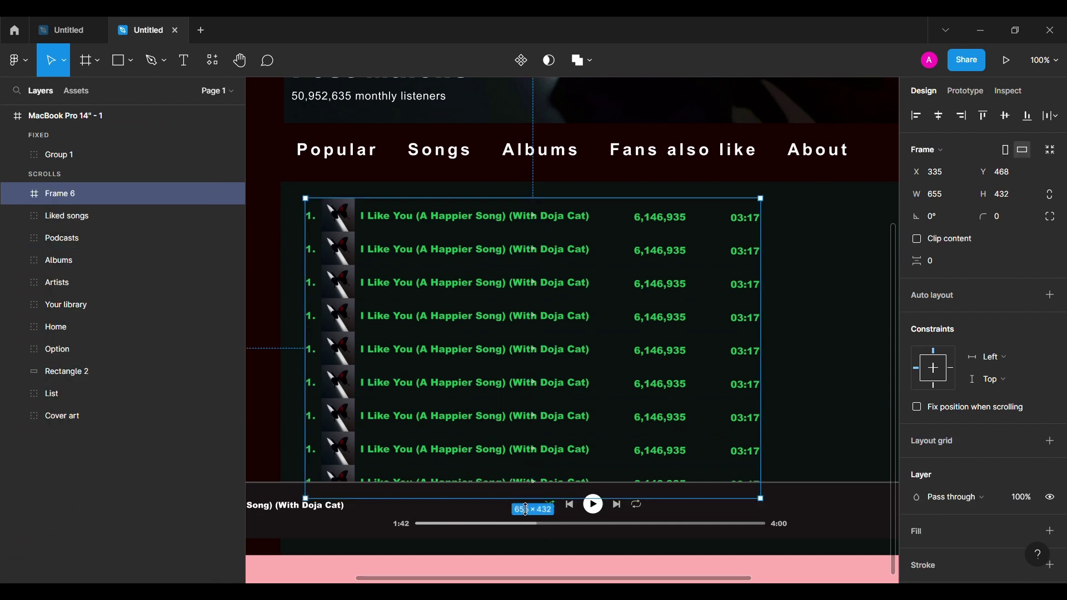
drag(525, 509, 526, 492)
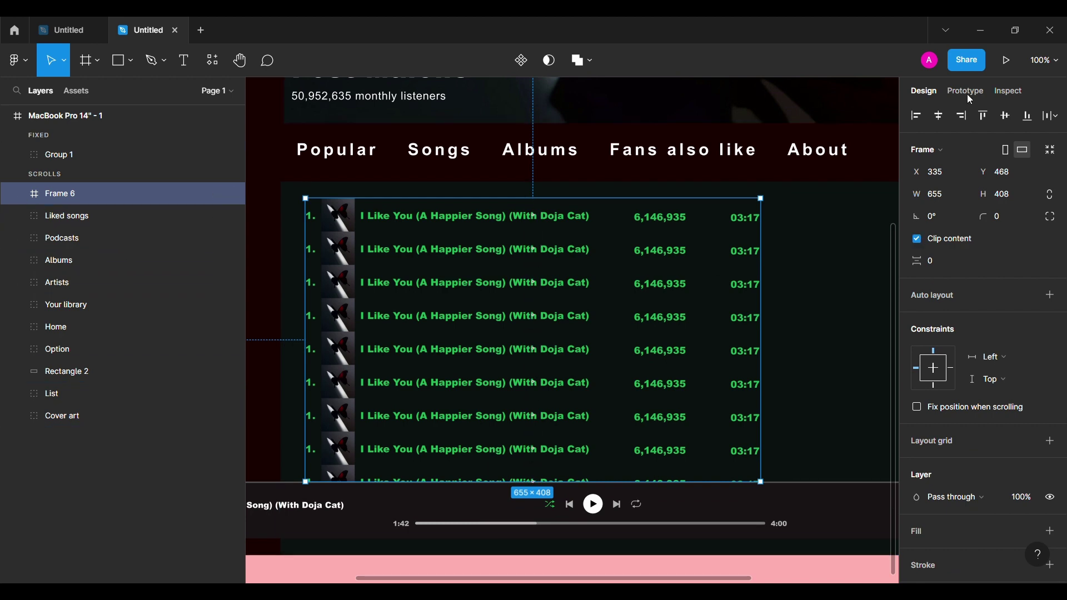
Step: Make the text of rows two through nine white (FFFFFF)
click(17, 193)
click(33, 216)
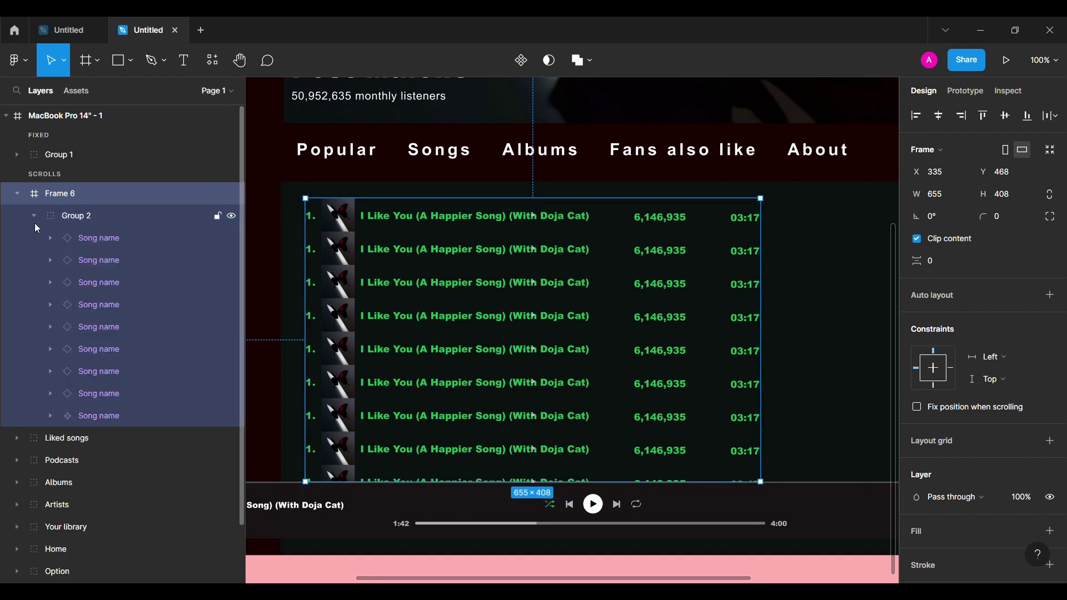
click(101, 392)
shift+click(131, 238)
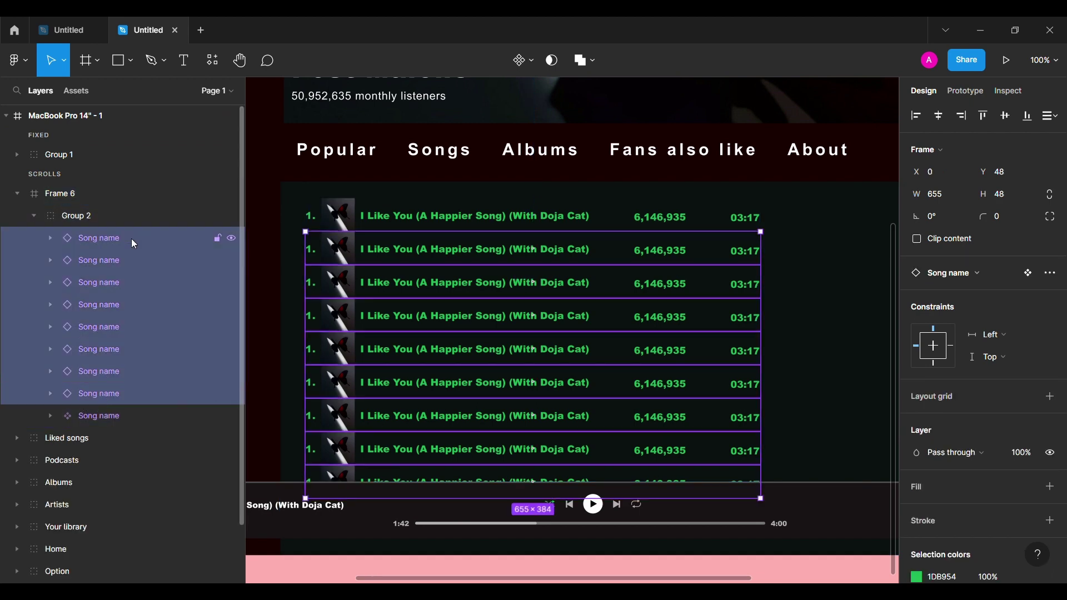
scroll(972, 461, down, 3)
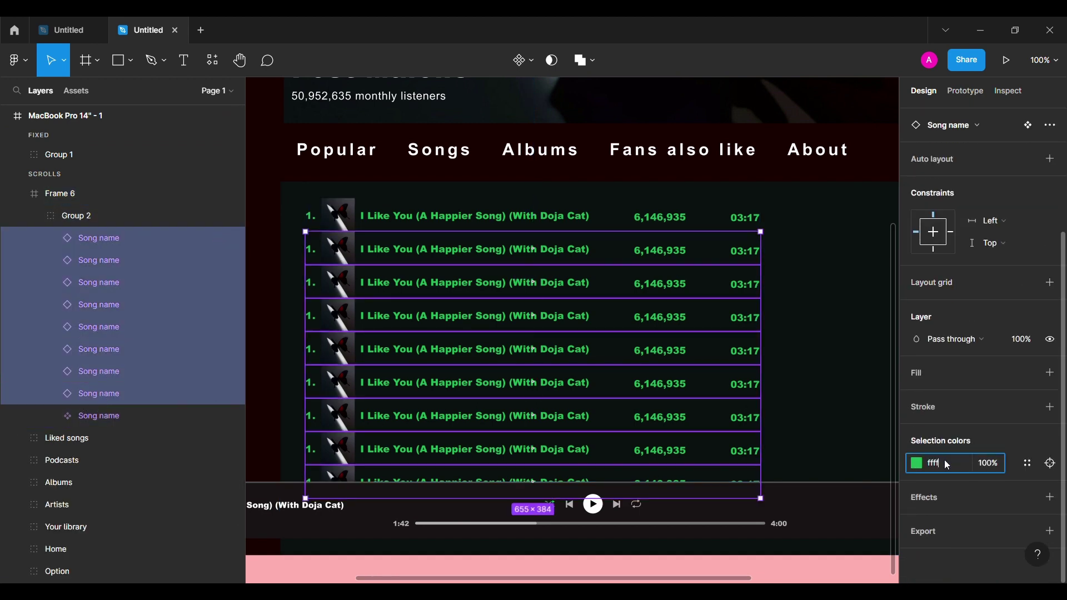
click(794, 578)
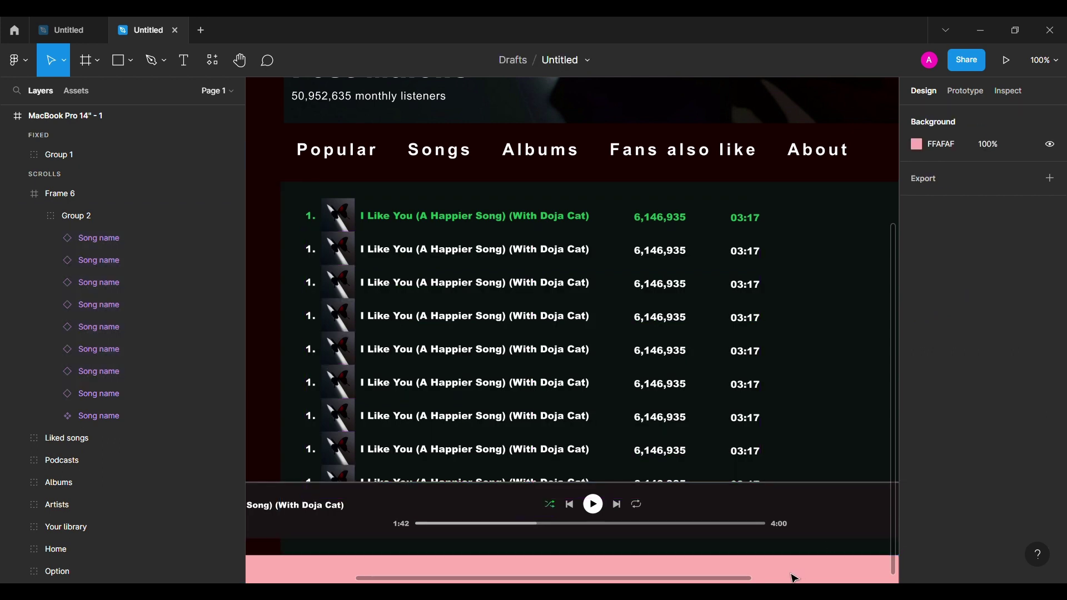
Step: Renumber the copied rows' 1. labels to 2. through 9. in order
click(49, 393)
click(109, 482)
text(2.)
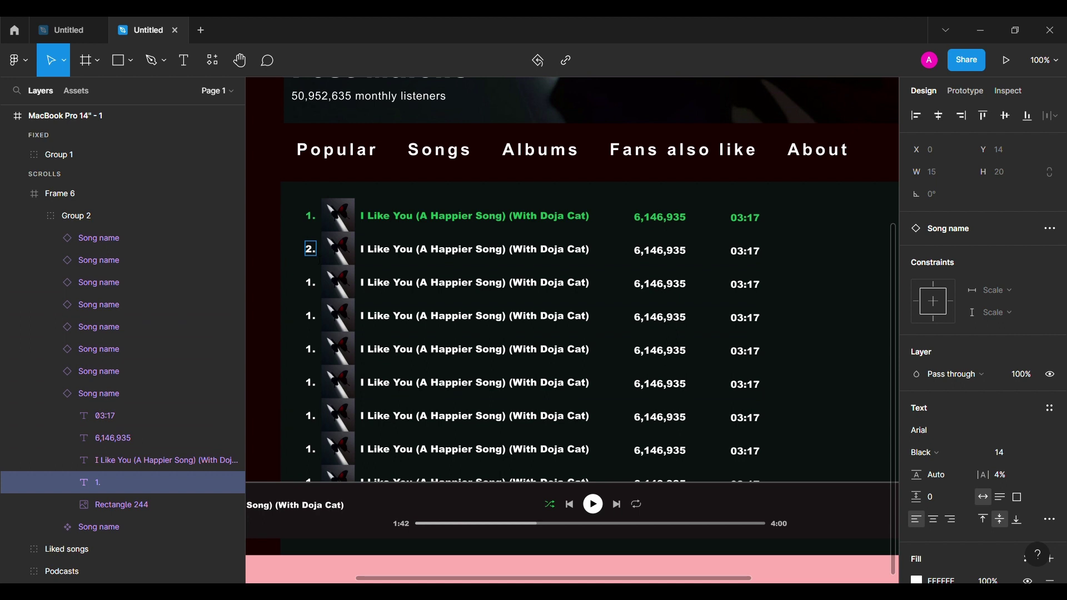
click(310, 282)
click(310, 316)
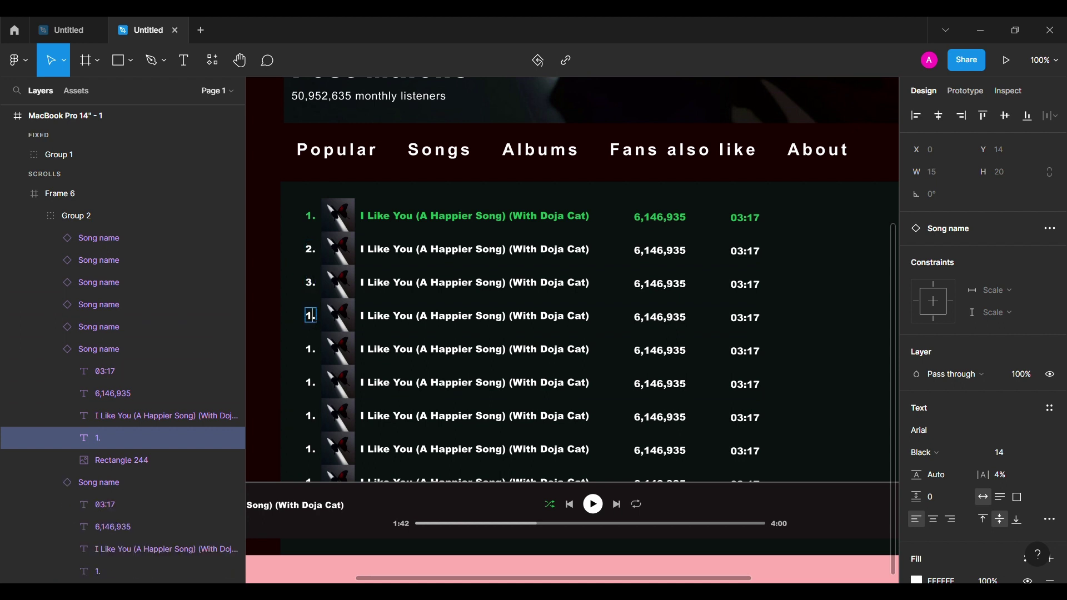
text(4.)
double_click(311, 348)
key(BackSpace)
text(5)
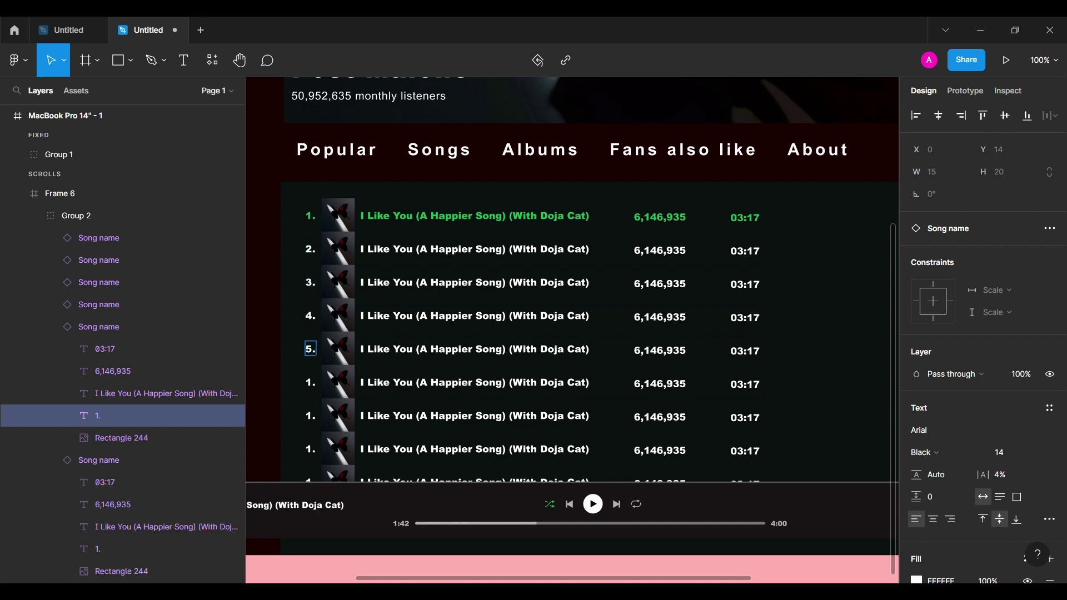
double_click(310, 383)
double_click(308, 416)
key(BackSpace)
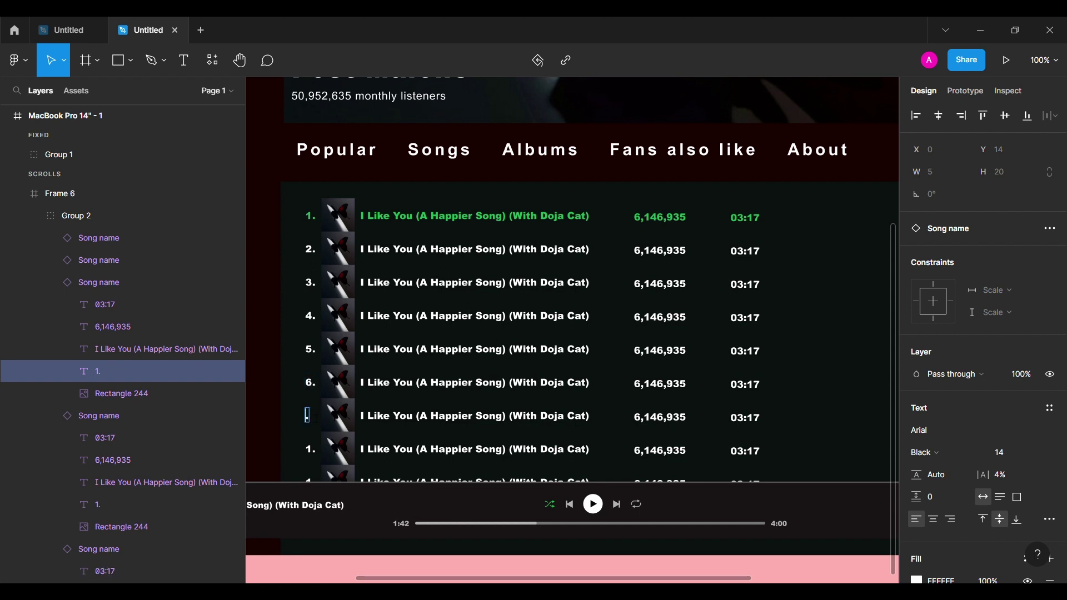
text(7)
click(310, 448)
text(8.)
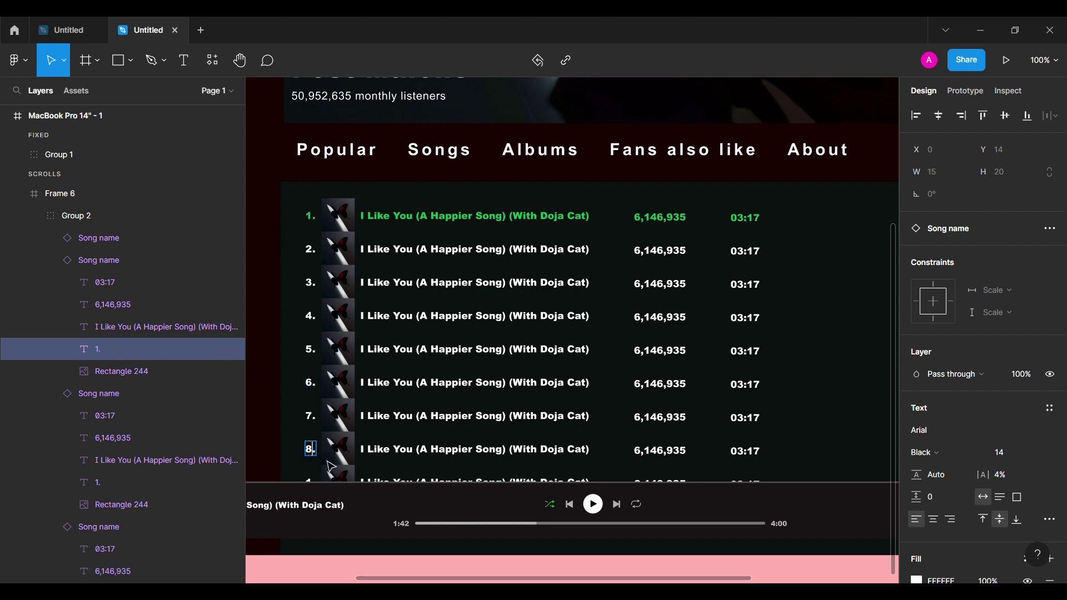
double_click(309, 482)
key(BackSpace)
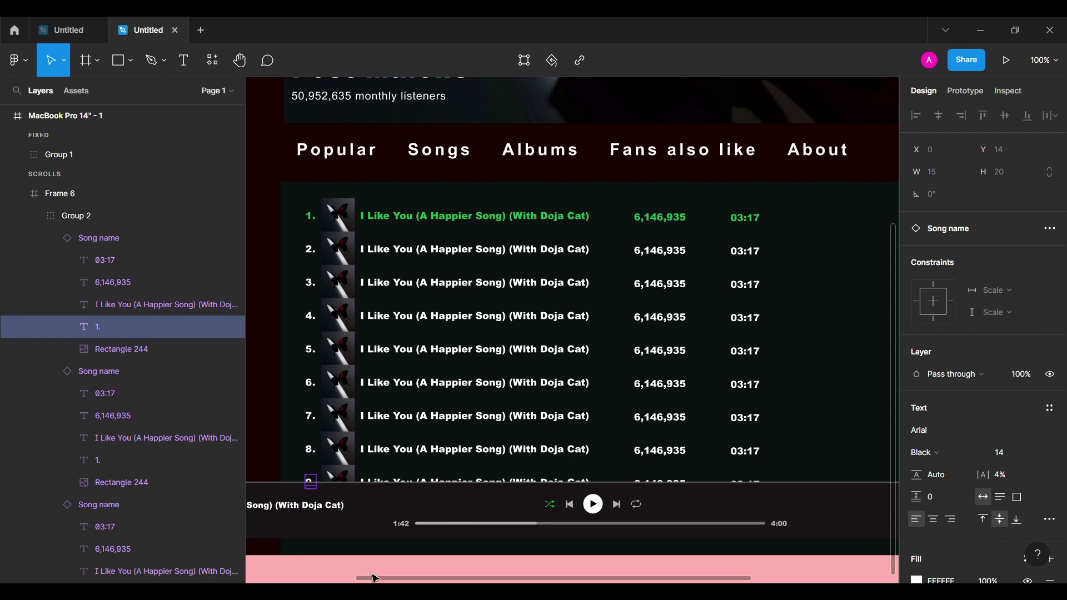
Step: Zoom out to 50% and retitle row two 'Circles', then rows three and four
key(ctrl+minus)
scroll(436, 484, up, 2)
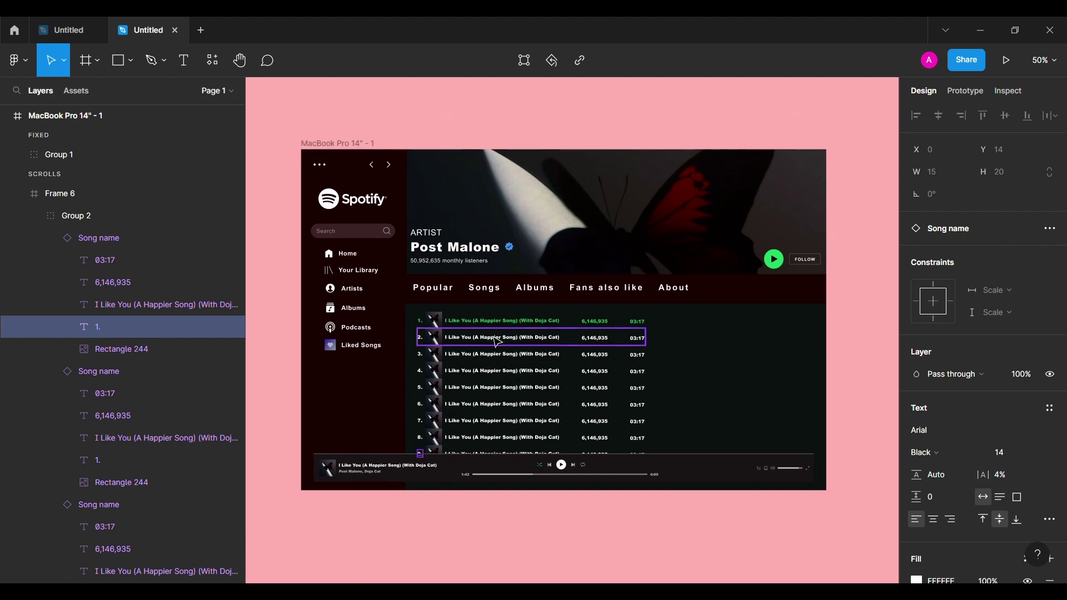
click(496, 343)
double_click(497, 340)
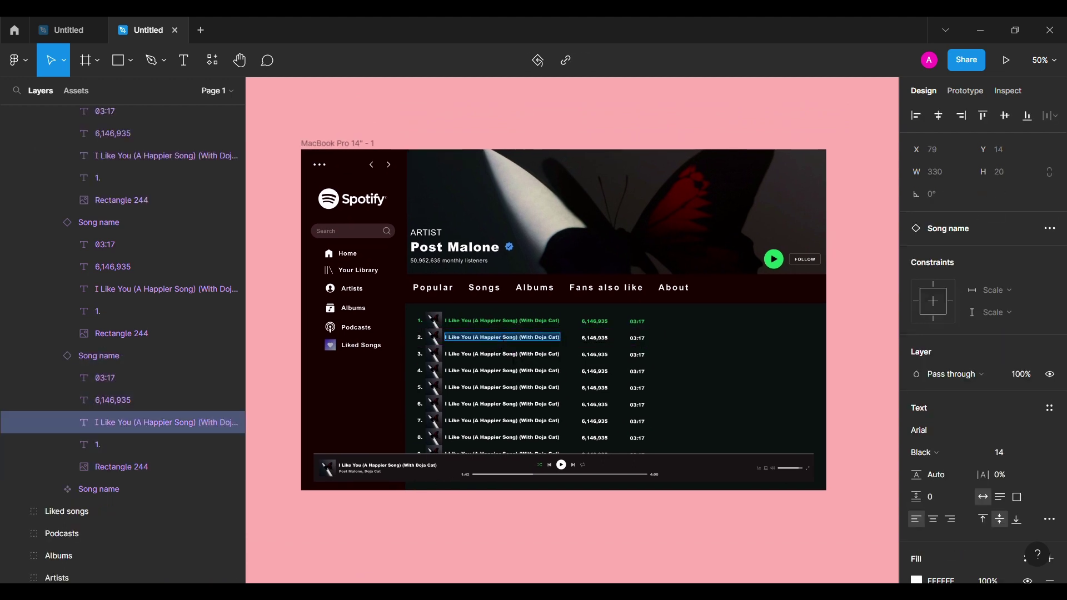
text(Circles)
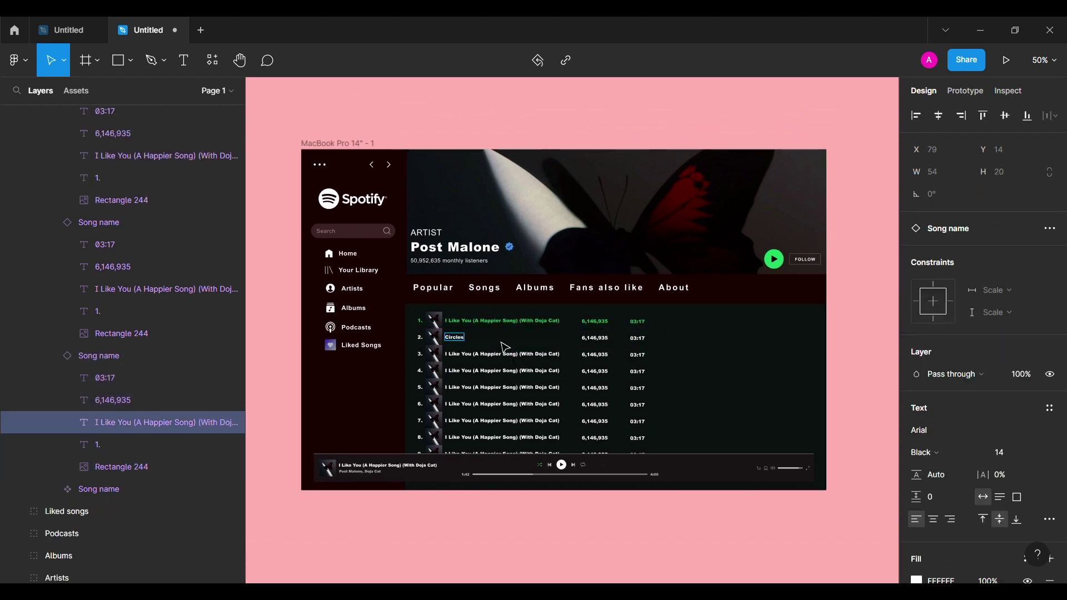
click(487, 354)
text(Rockstar(feat. 21 savage)
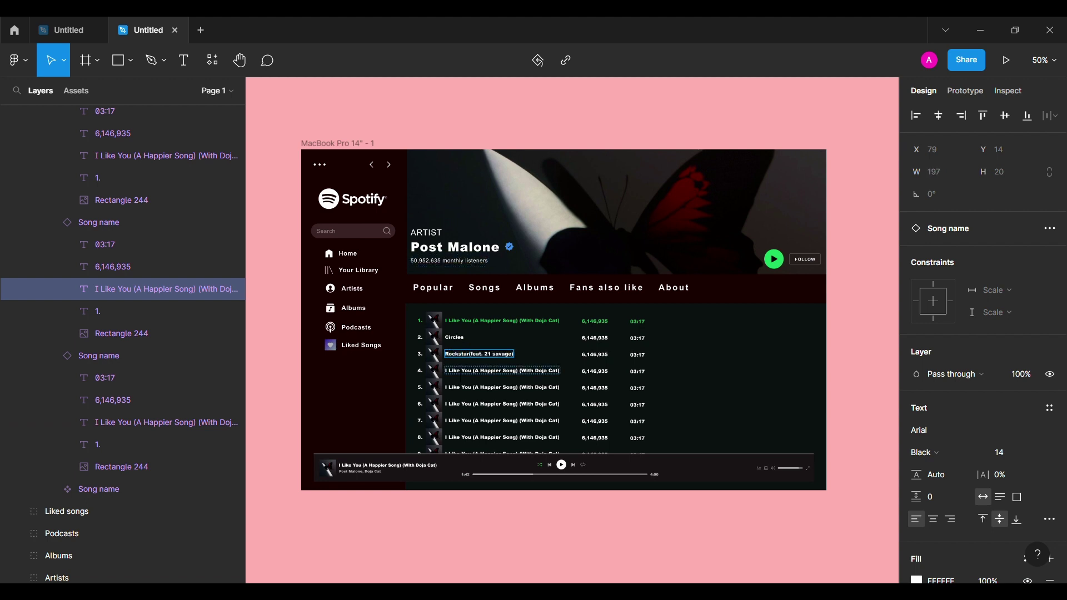
click(460, 372)
text(sunflower - Spider-Man: Into the Spider-verse)
Step: Retitle rows five to eight: Congratulations, Better Now, Wow. and Wolves
click(460, 387)
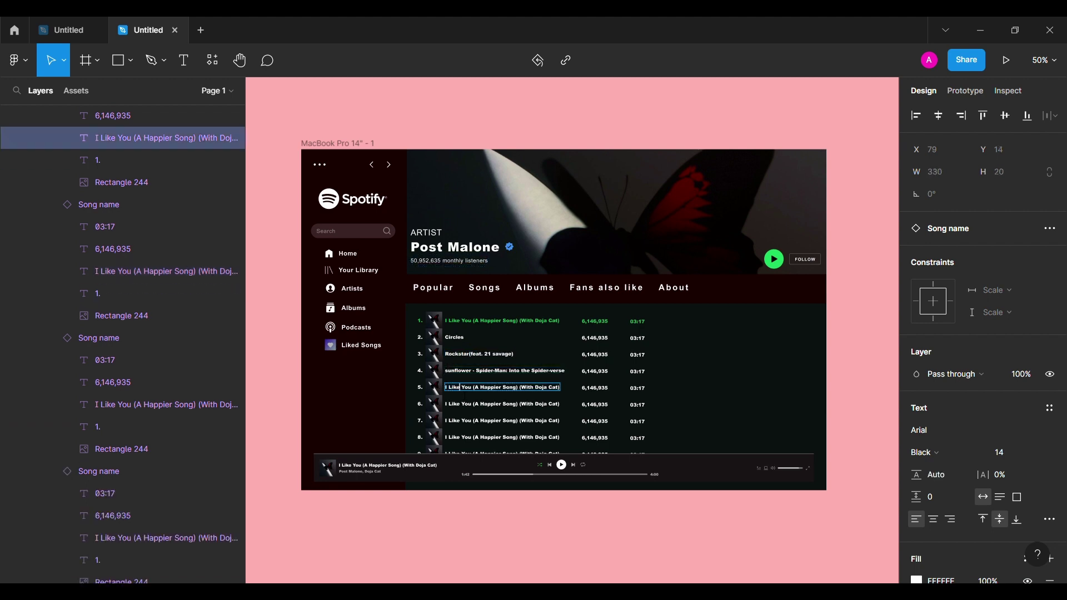
text(Congratulations)
click(465, 404)
text(Better Now)
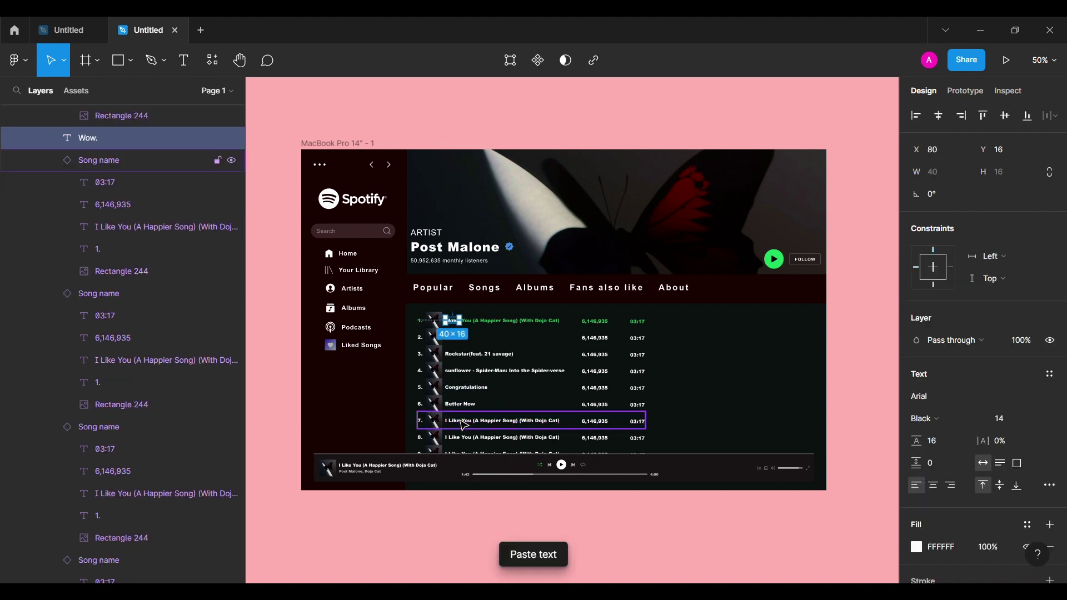
click(474, 428)
double_click(474, 421)
text(Wow.)
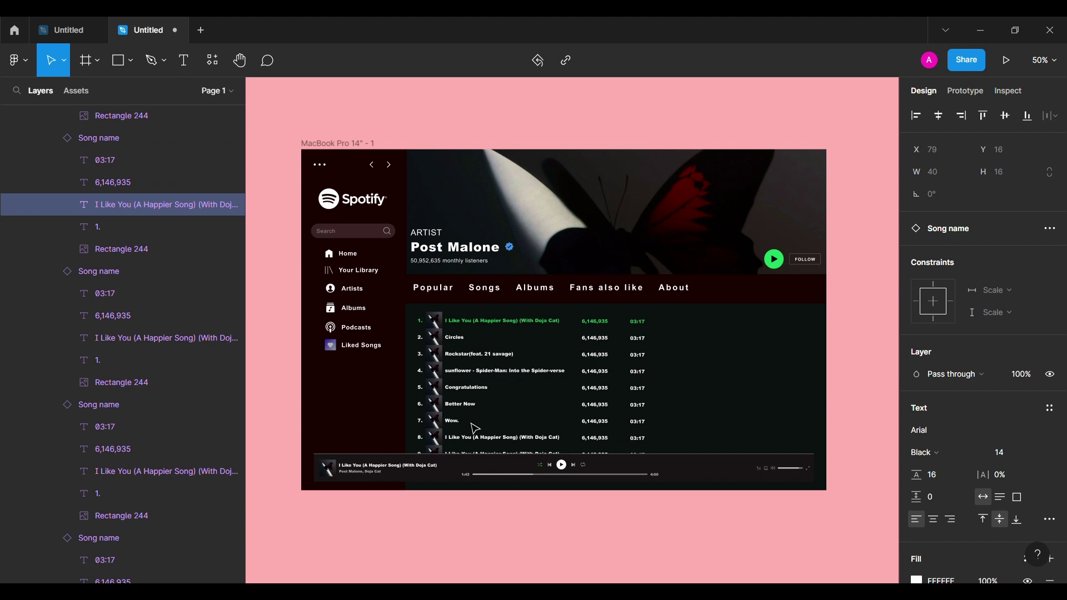
double_click(478, 438)
text(Wolves)
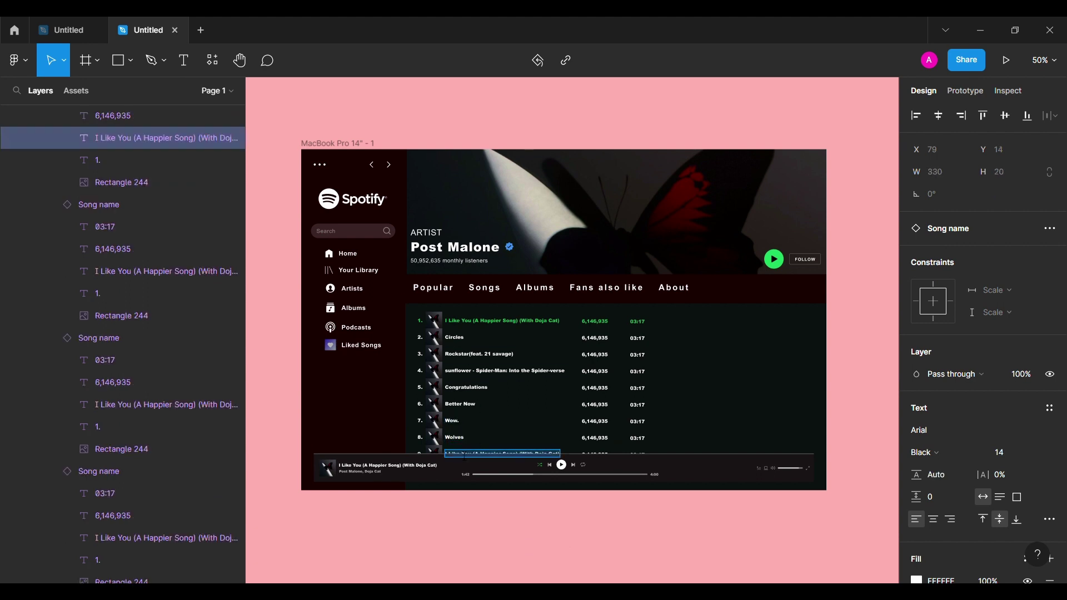
Step: Collapse all nine expanded song rows and their group in the Layers panel
click(461, 527)
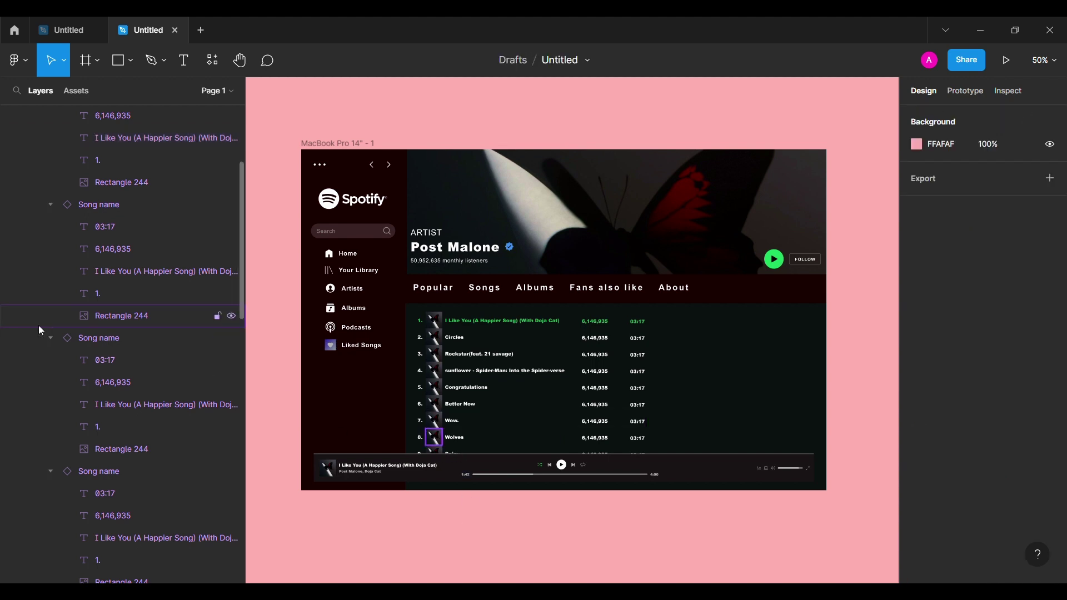
click(50, 338)
click(50, 360)
click(50, 382)
click(50, 404)
click(51, 427)
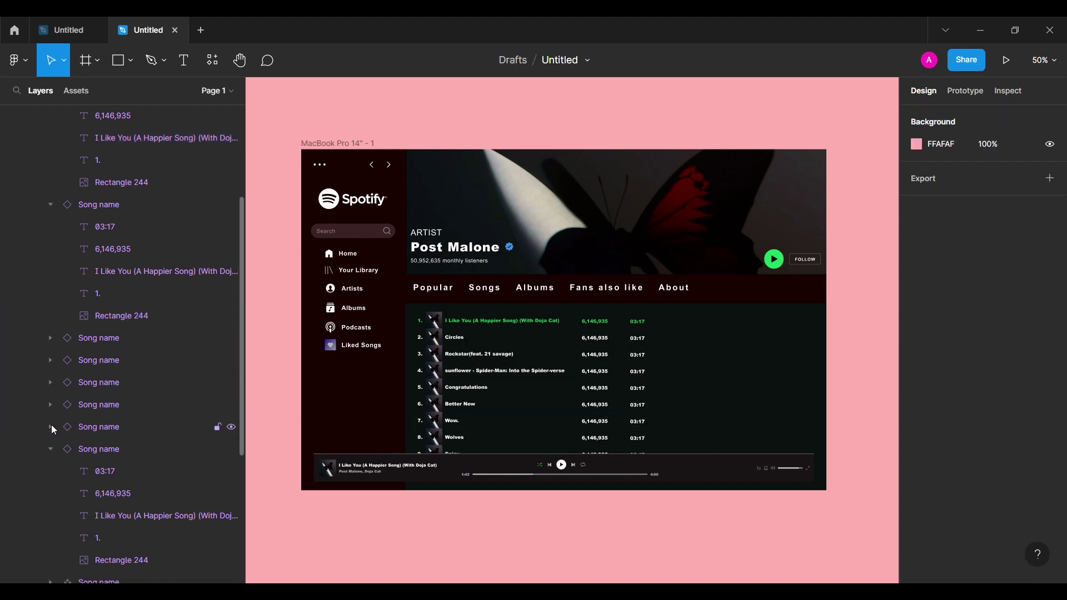
click(50, 449)
click(50, 205)
scroll(48, 206, up, 2)
click(50, 206)
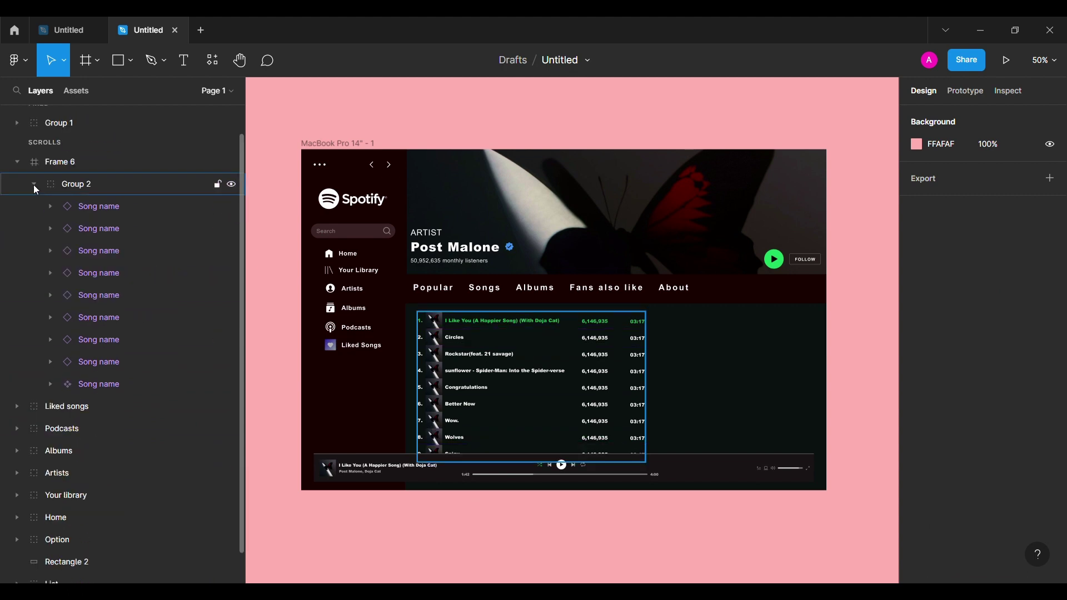
click(34, 184)
Step: Rename the song-list frame Frame 6 to 'Songs' in the Layers panel
click(92, 192)
click(17, 193)
double_click(93, 198)
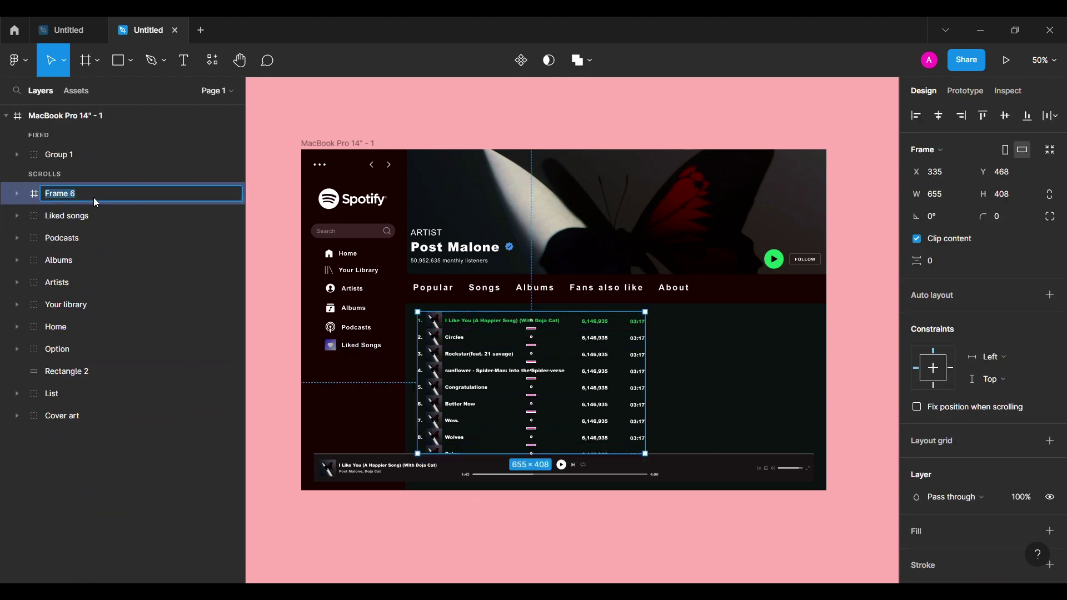
text(Songs)
key(Return)
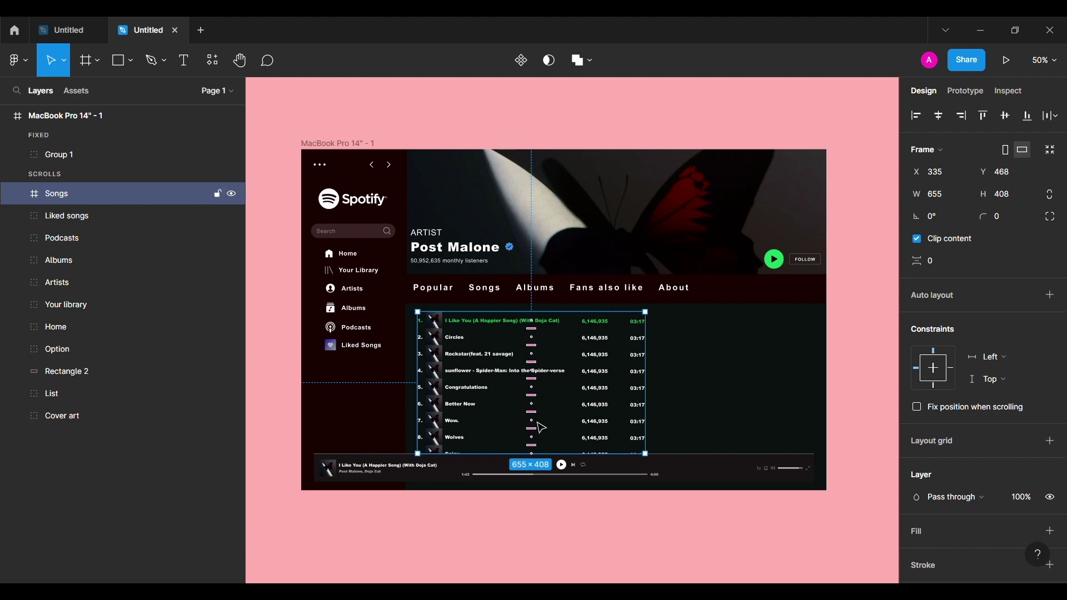
click(439, 545)
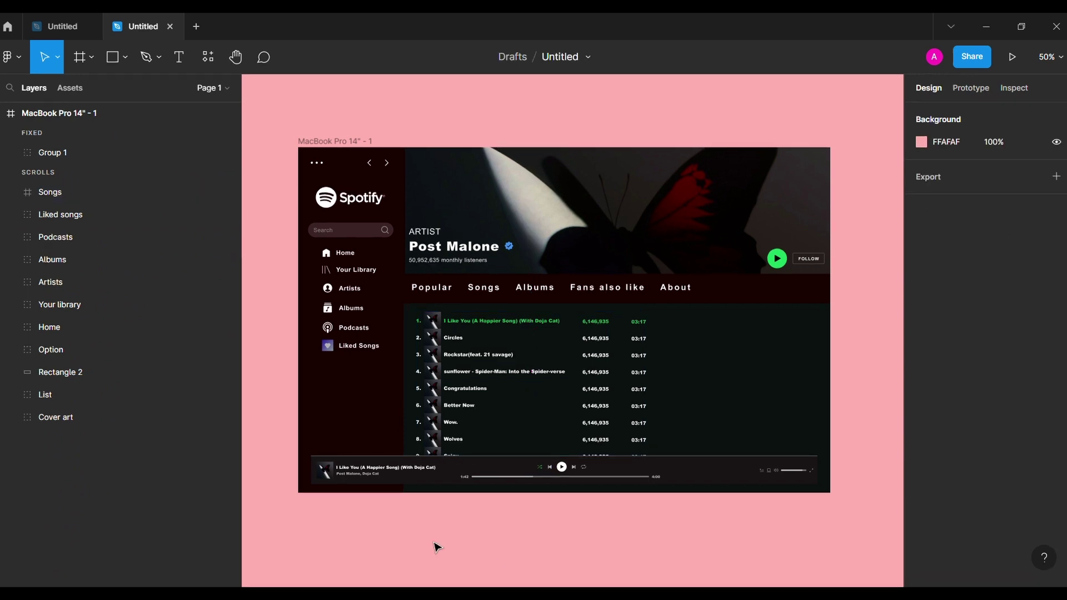